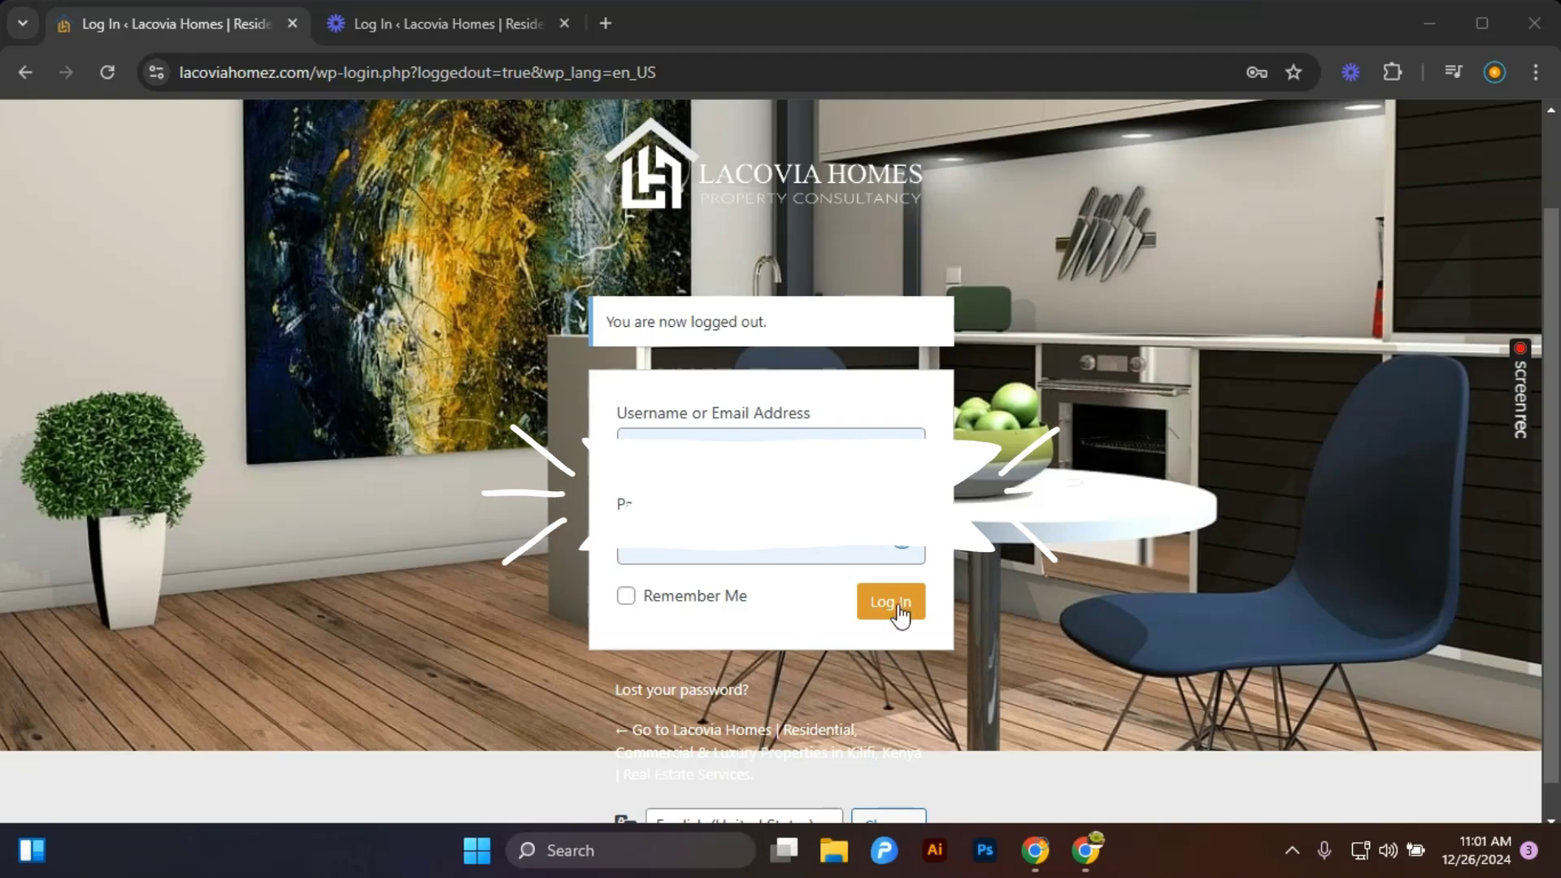
Log in to the site's admin dashboard and look over its quick-action cards.
click(900, 603)
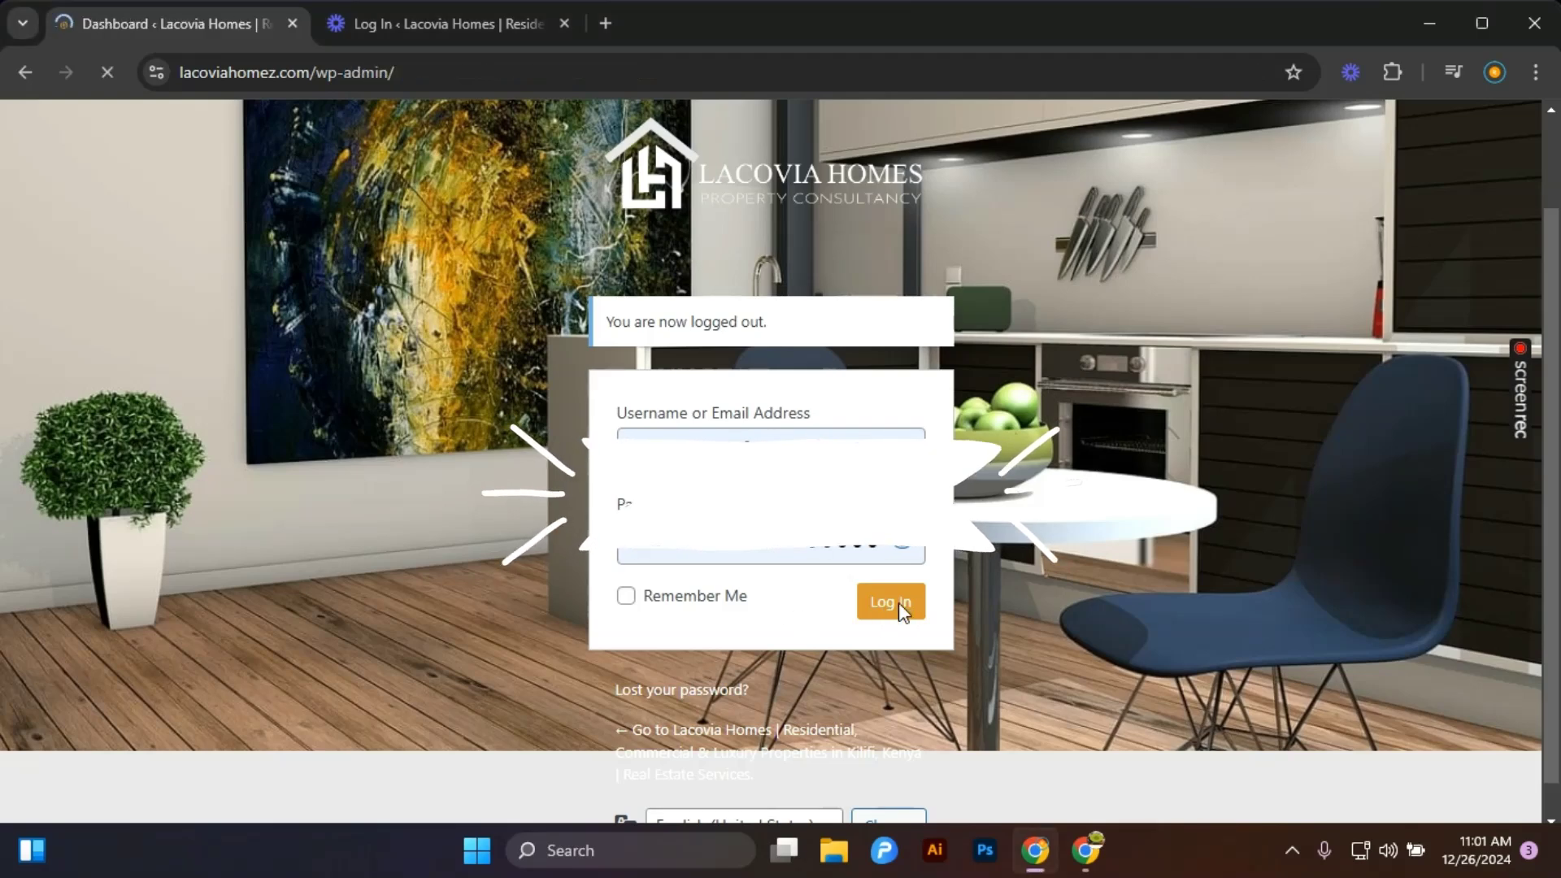
scroll(899, 607, down, 6)
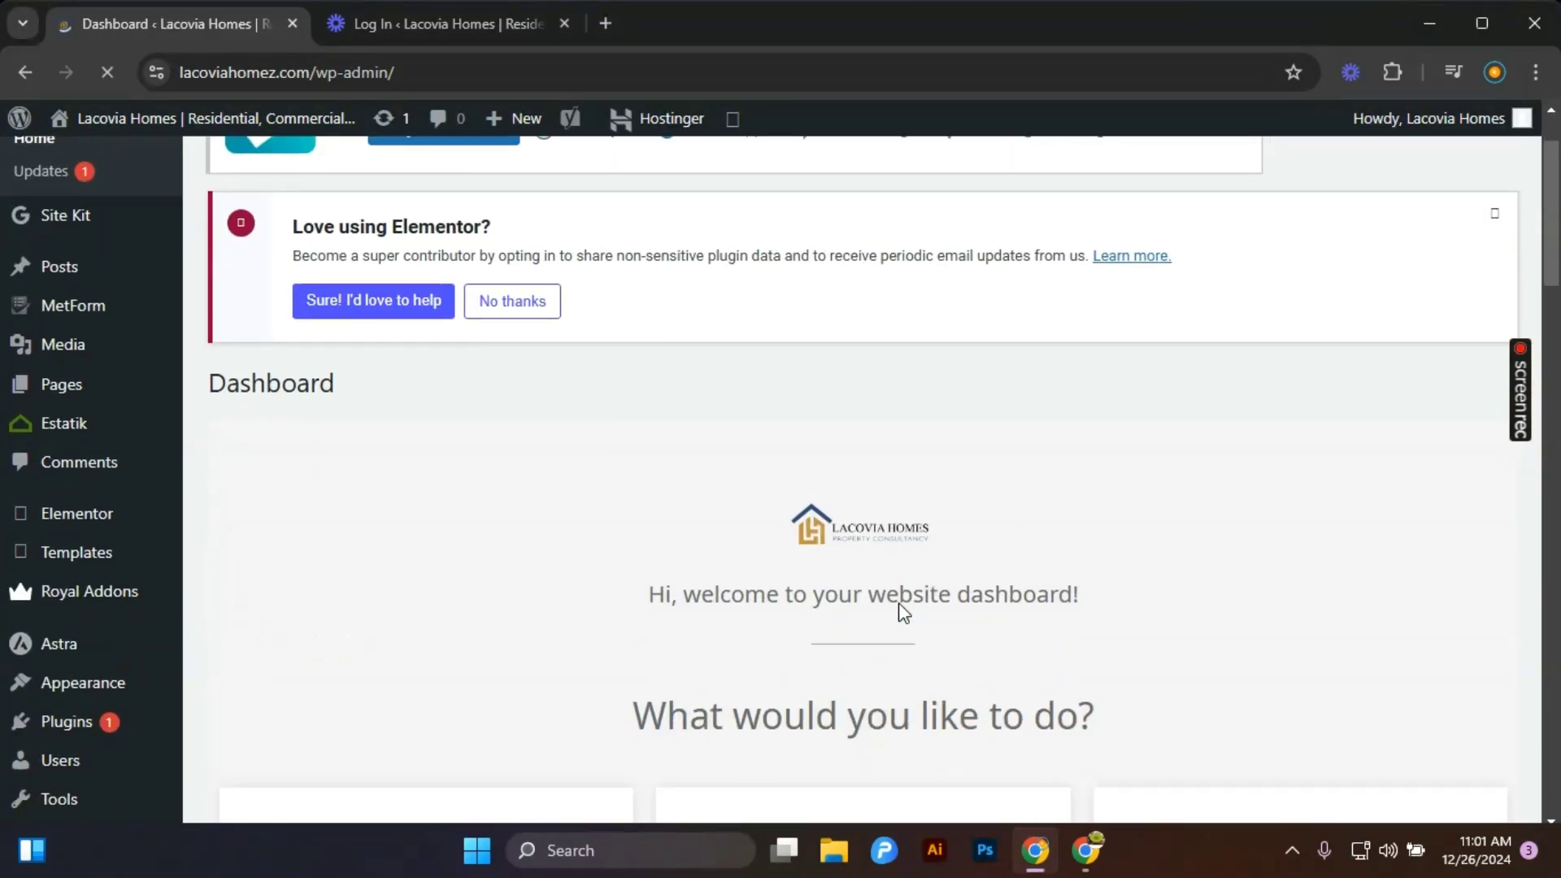
scroll(902, 611, down, 3)
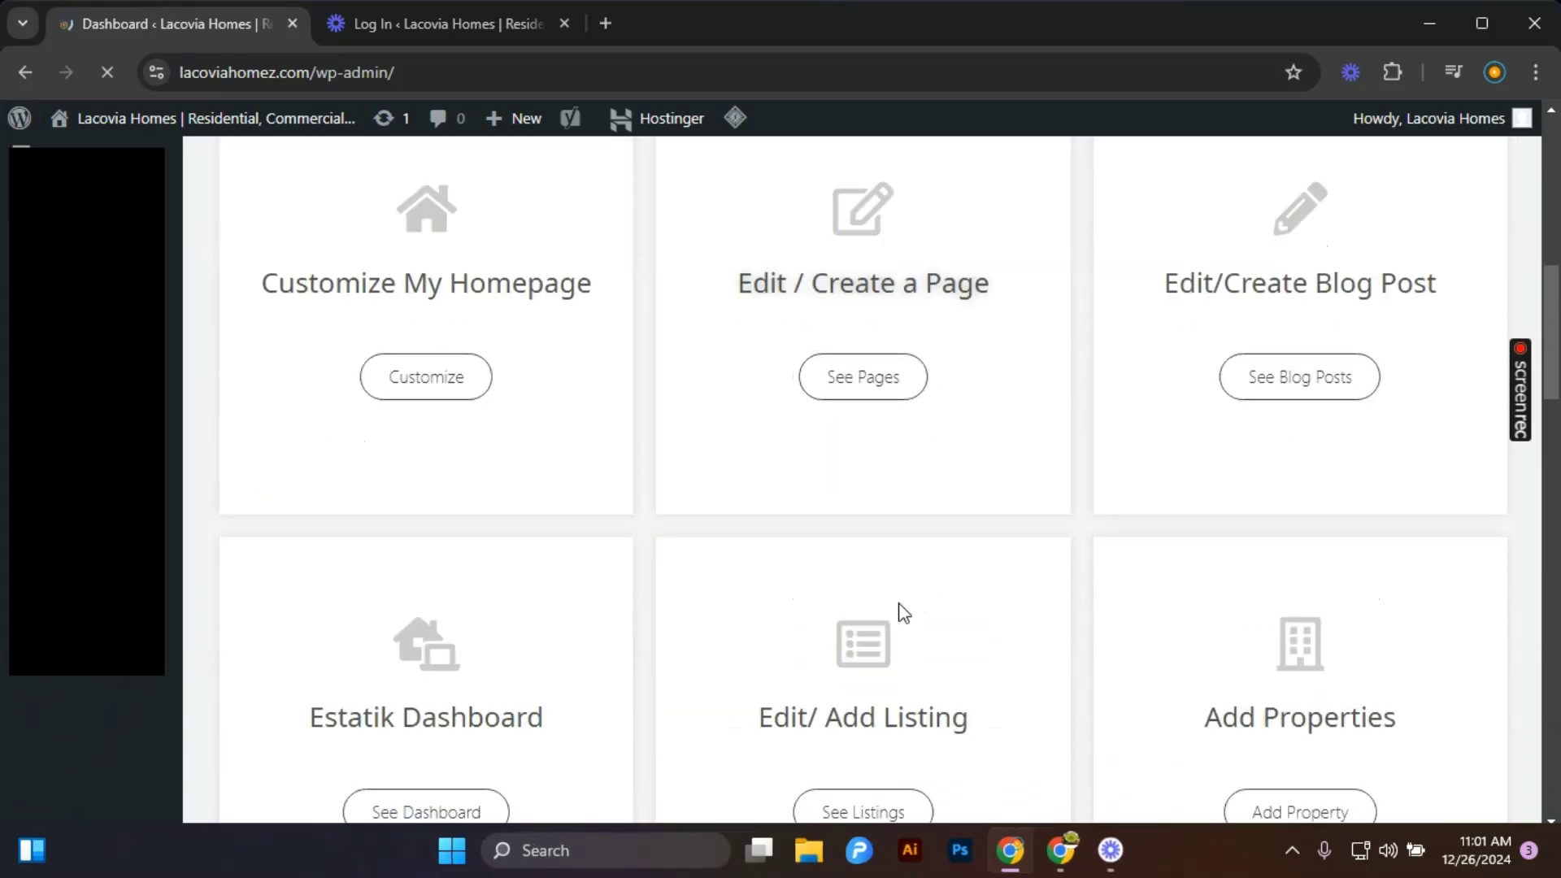
scroll(903, 611, down, 3)
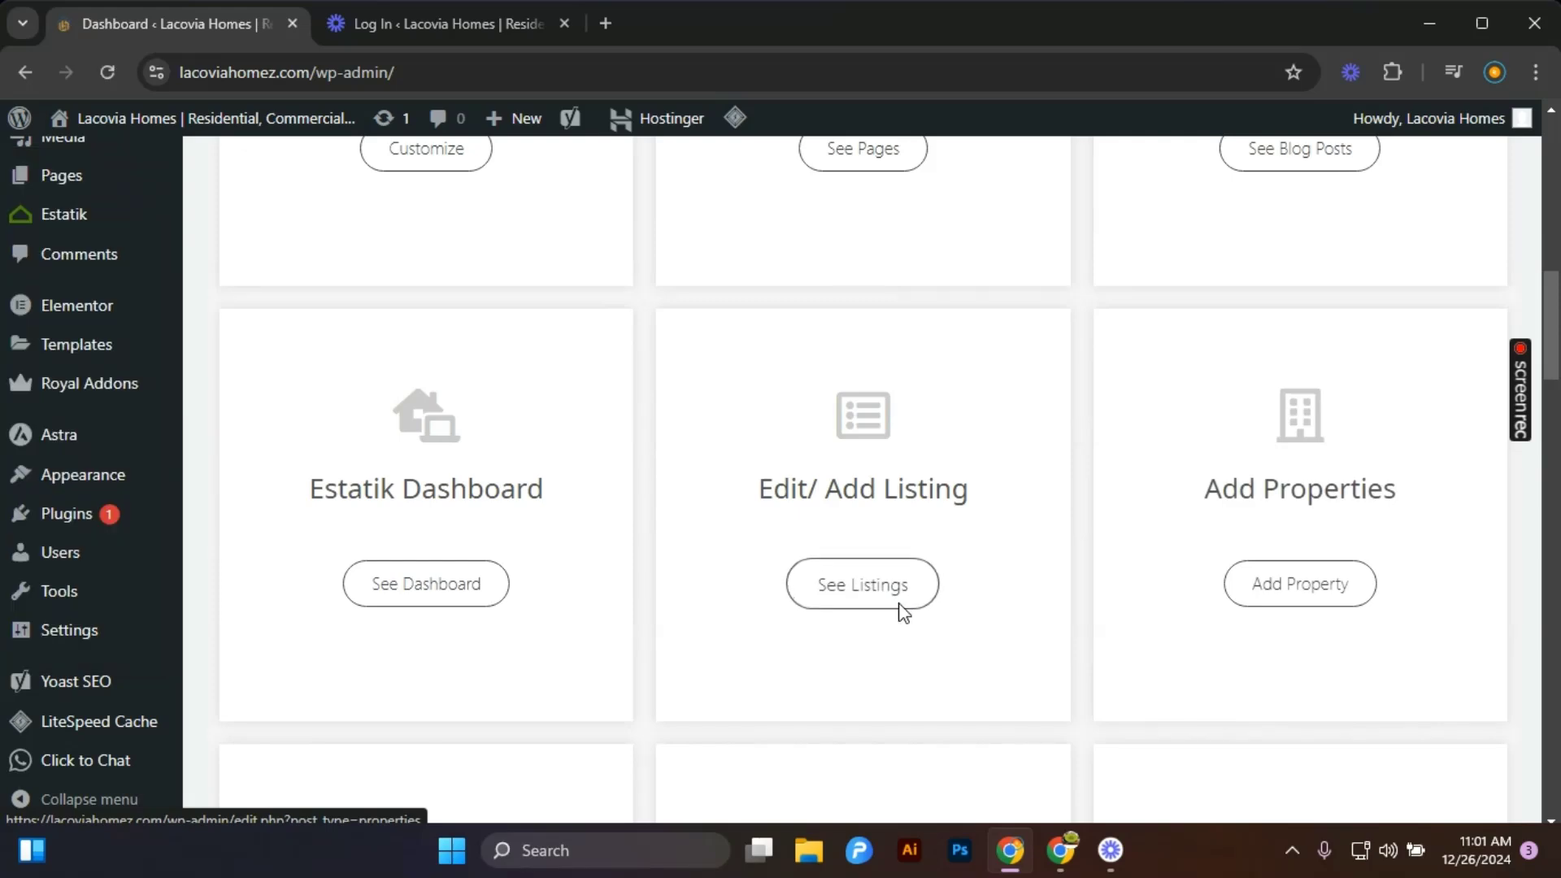
scroll(903, 612, down, 3)
scroll(902, 612, down, 3)
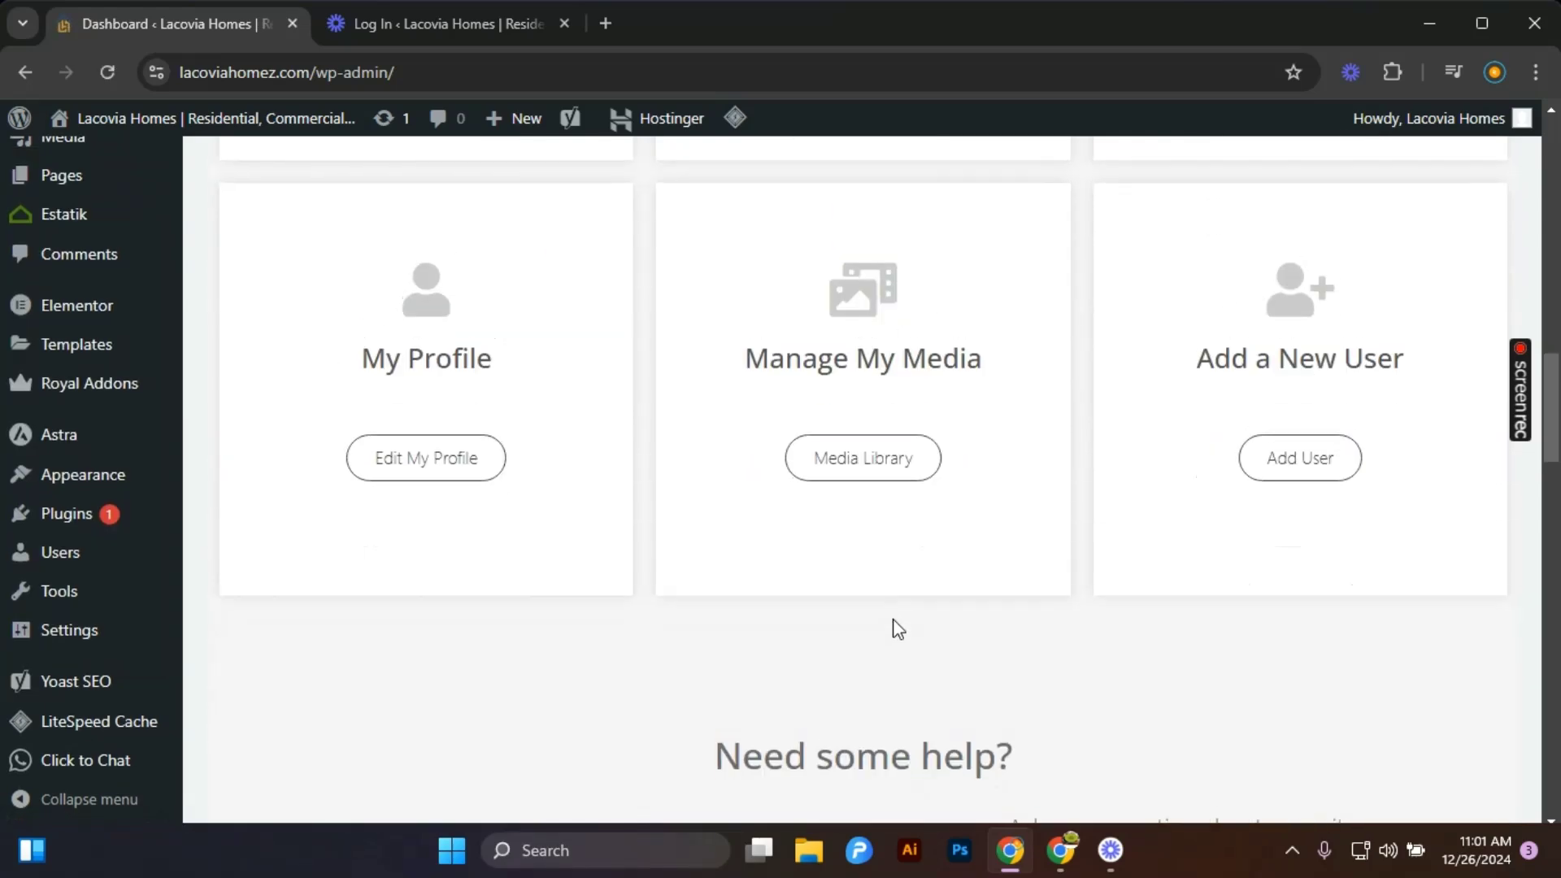
scroll(894, 631, up, 10)
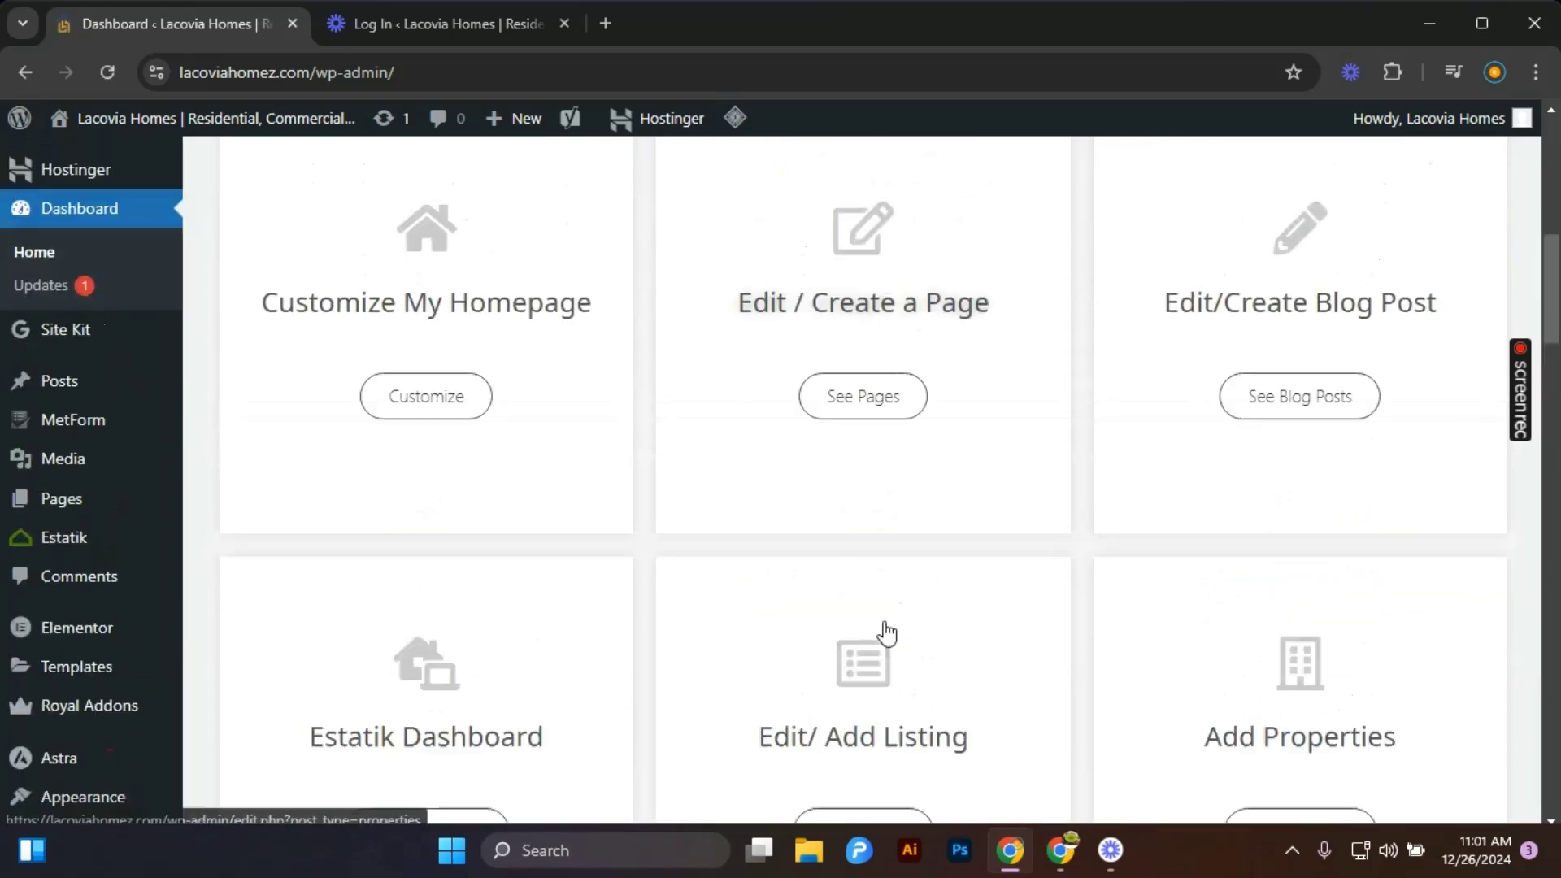
scroll(613, 545, down, 1)
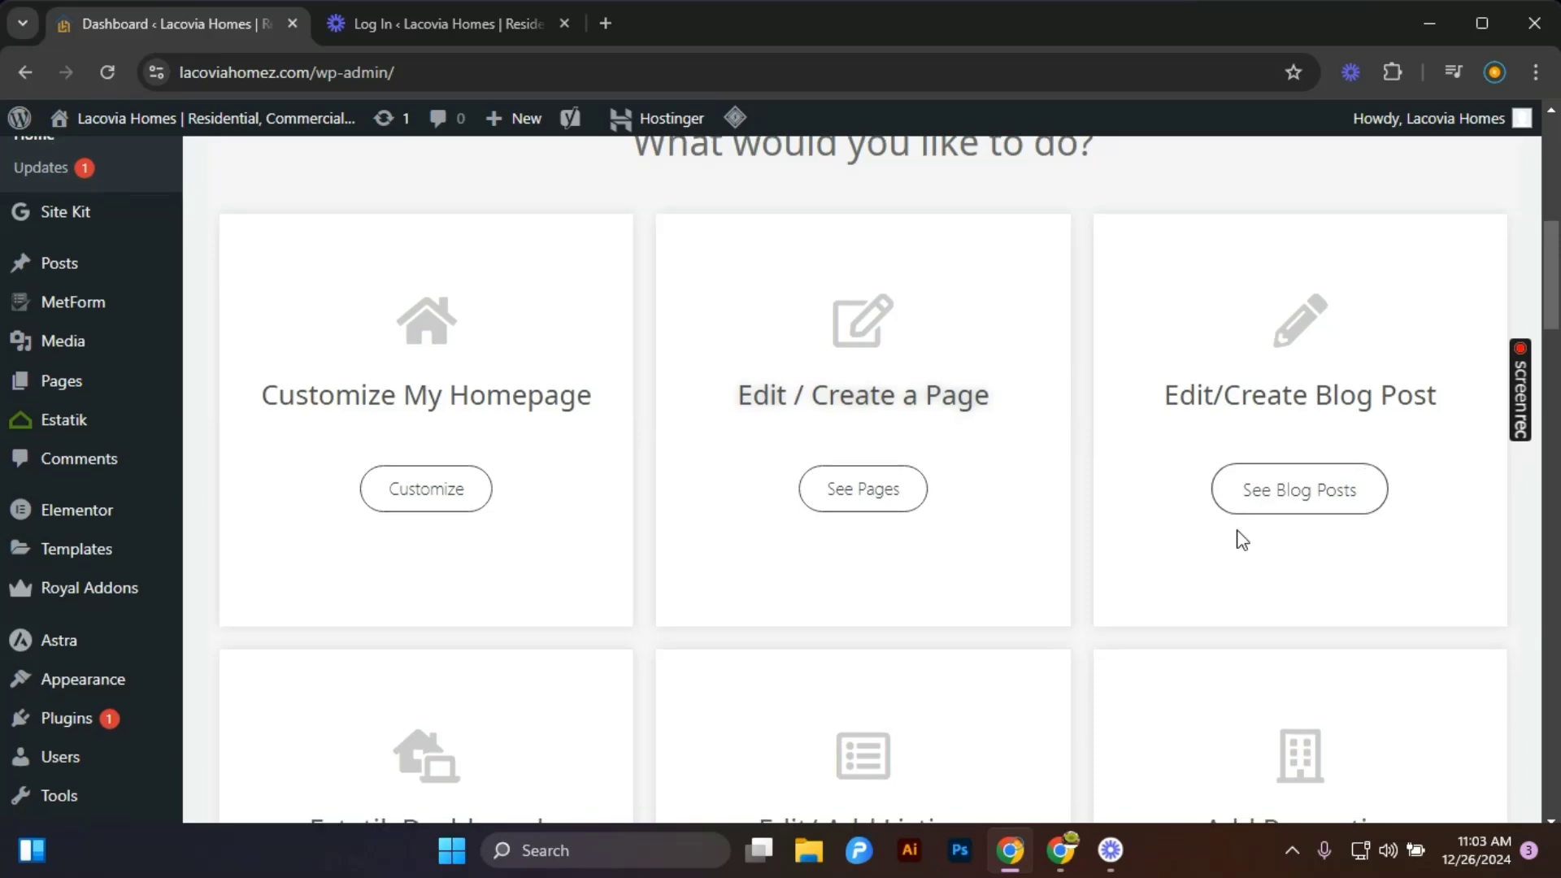
scroll(1163, 512, down, 4)
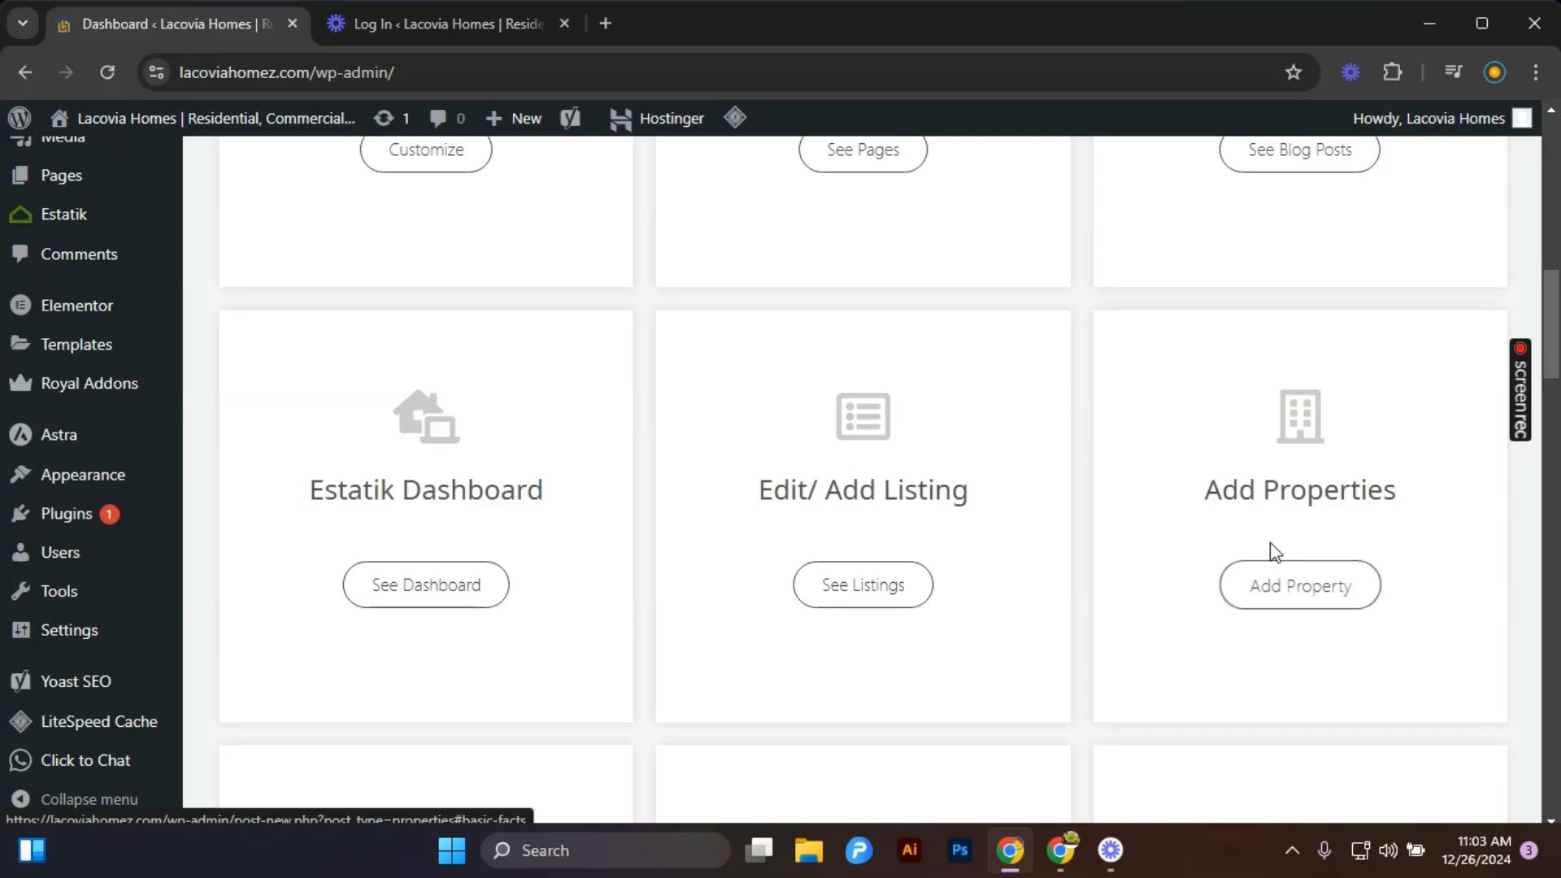
scroll(1275, 601, down, 2)
scroll(1276, 582, down, 2)
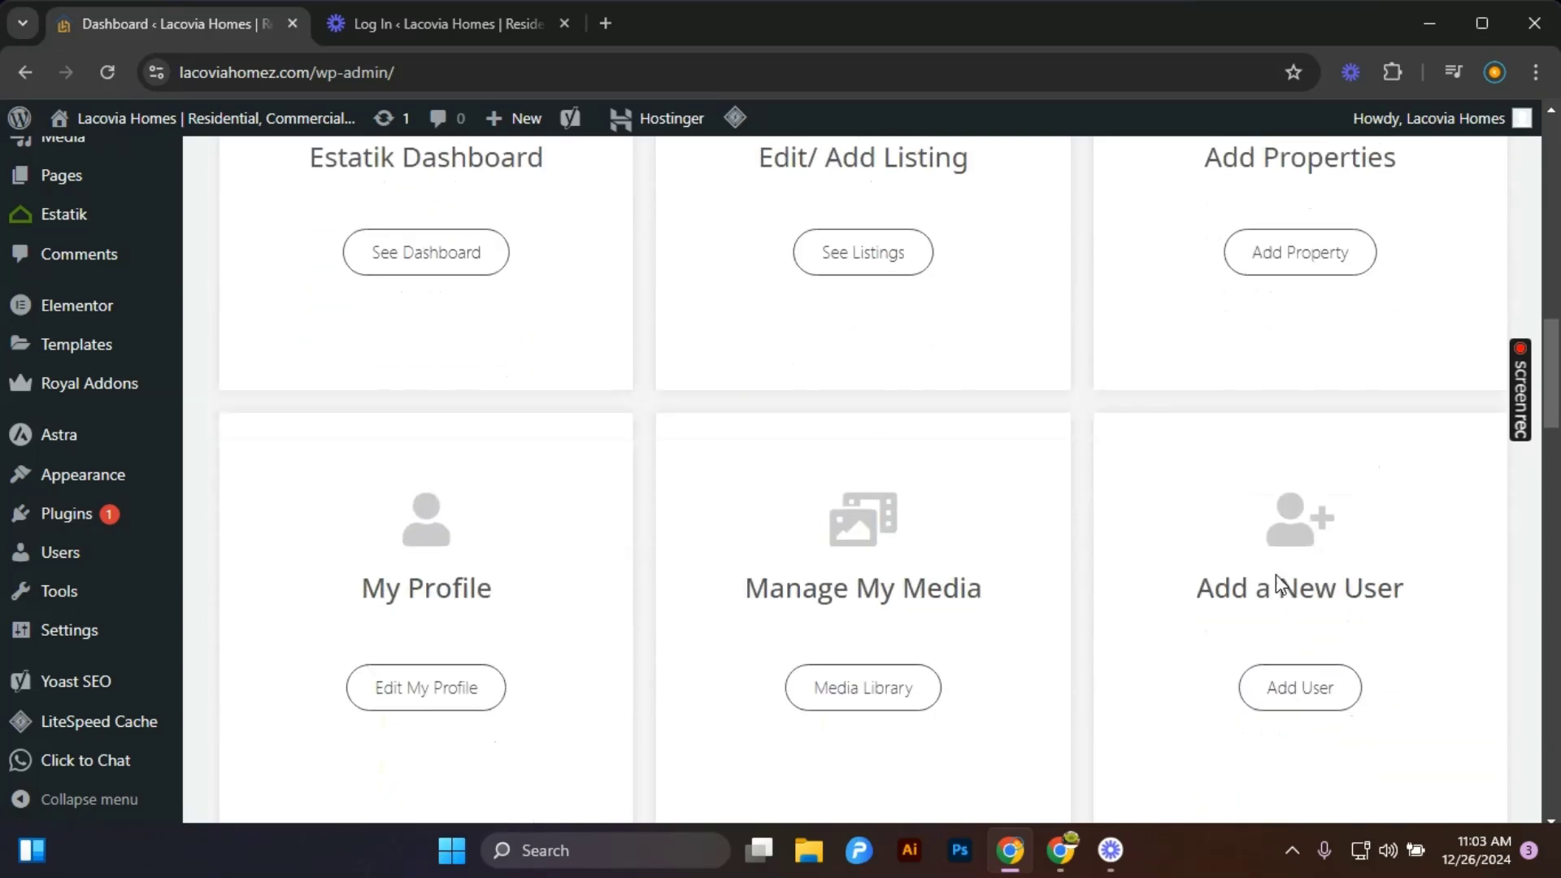
scroll(460, 658, down, 1)
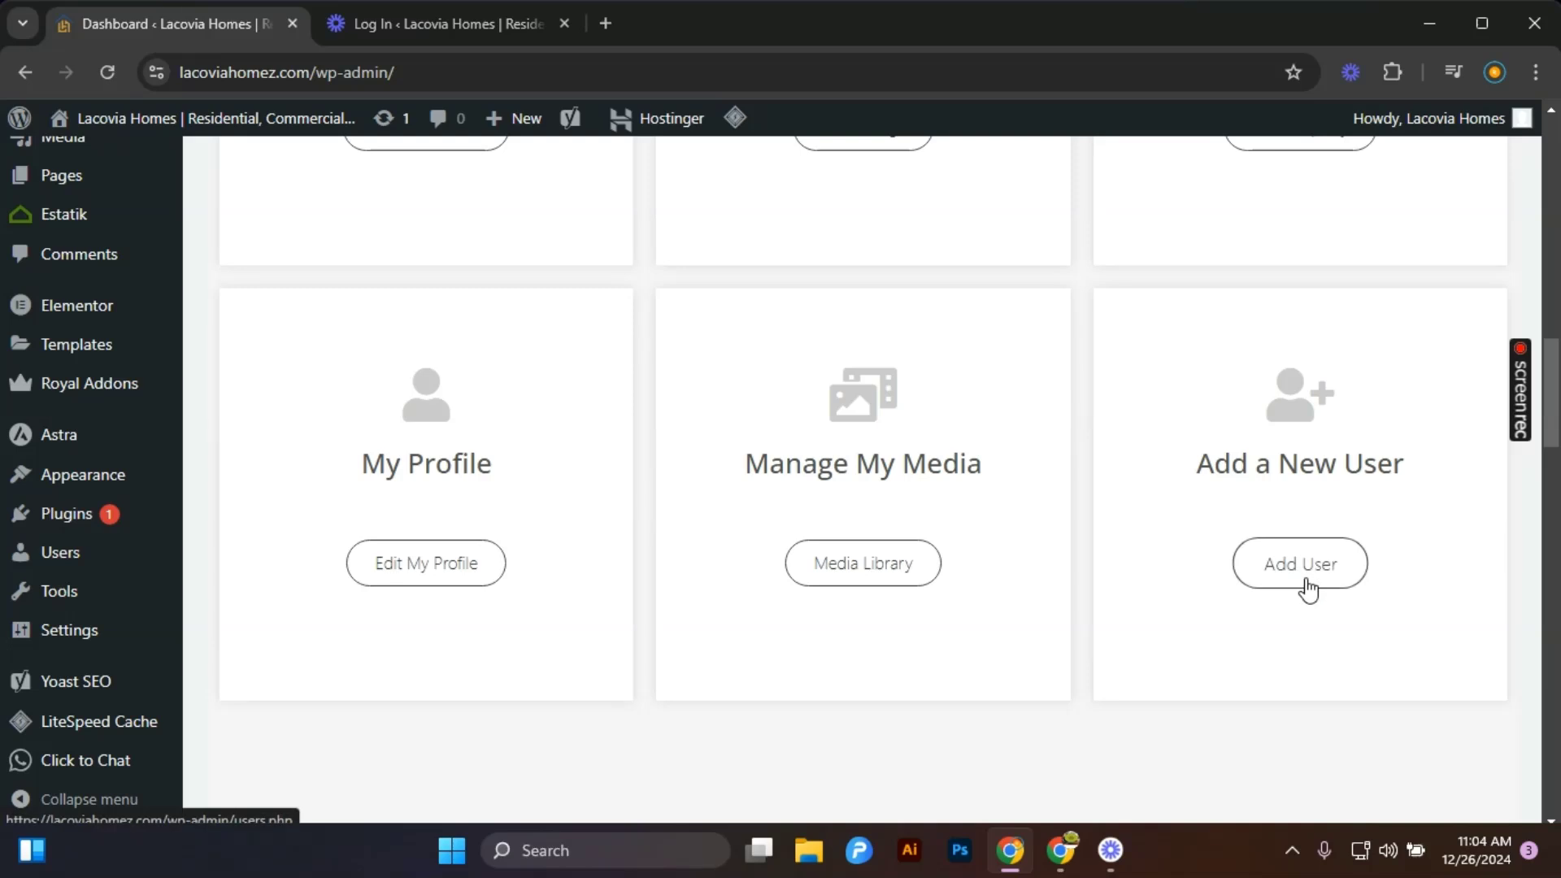
scroll(1308, 587, up, 5)
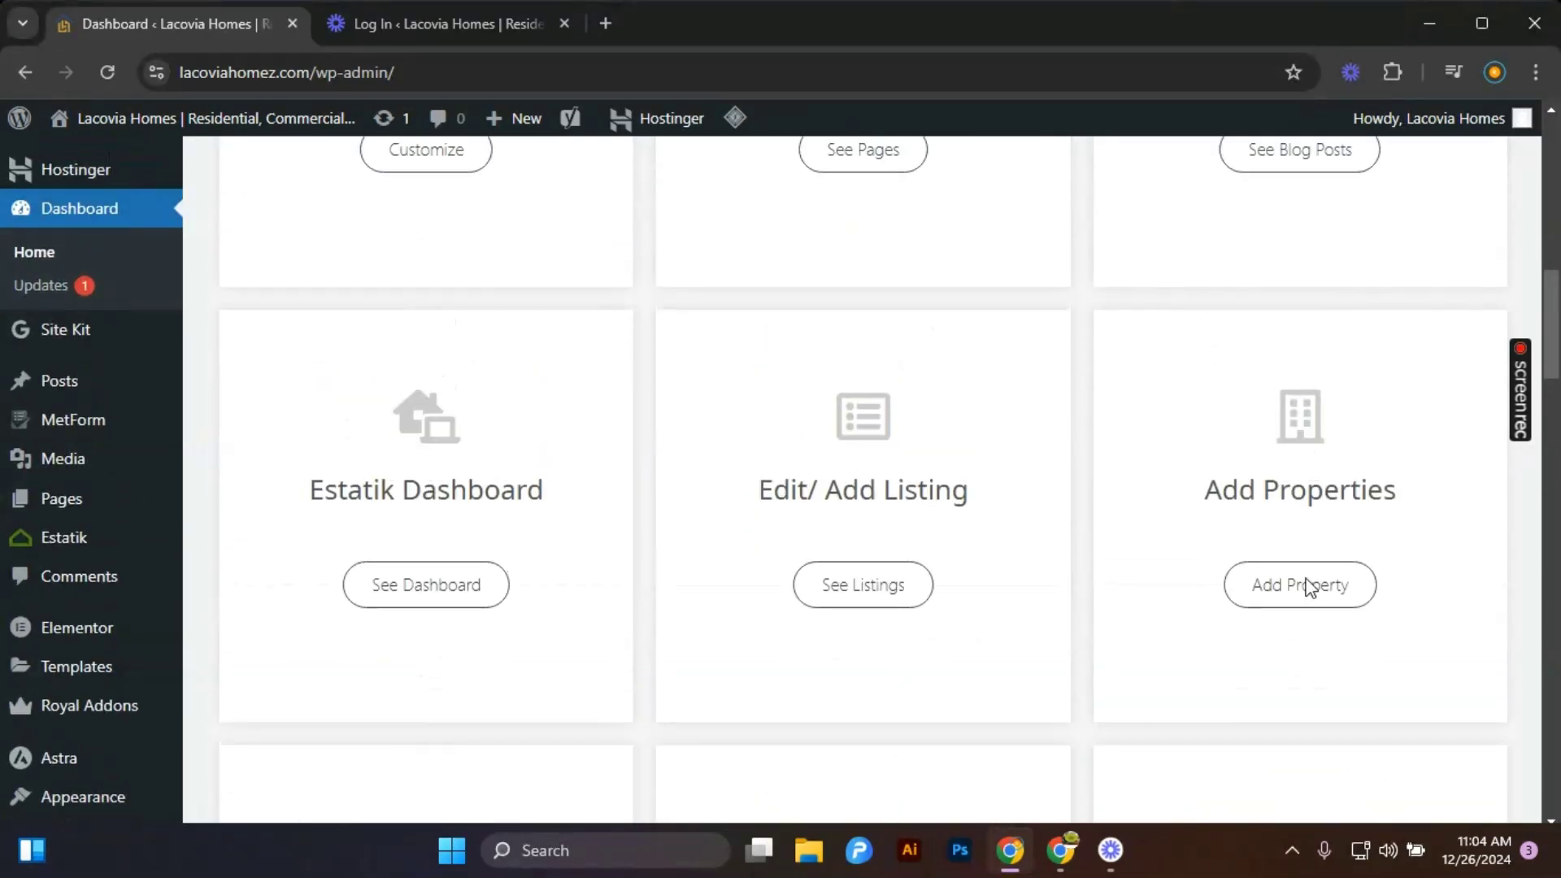
scroll(1307, 587, up, 4)
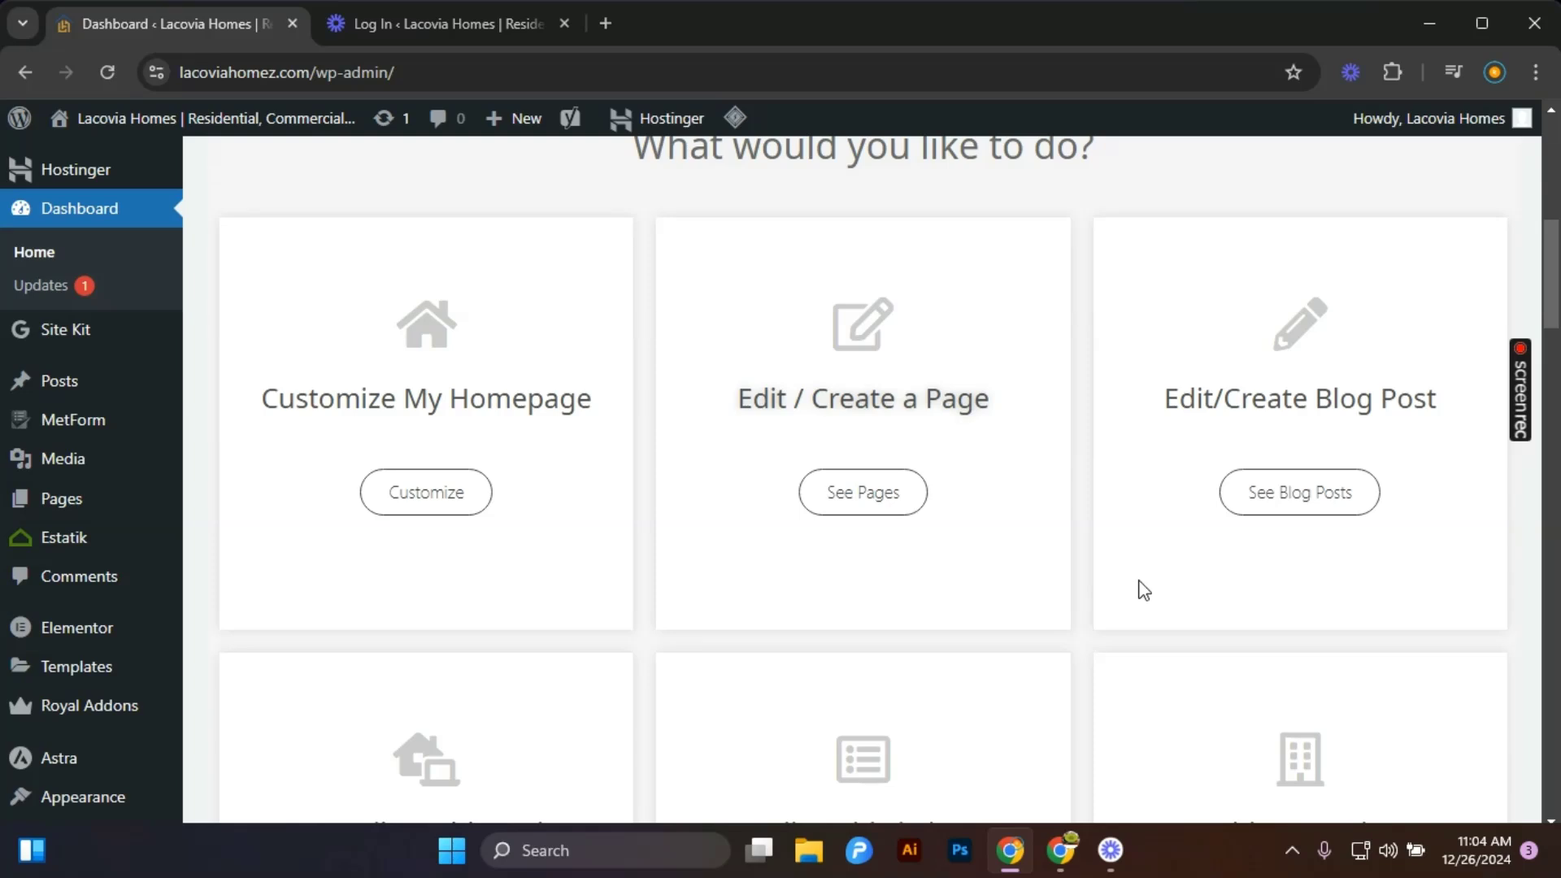
Open the blog posts list and review the existing posts.
click(1299, 503)
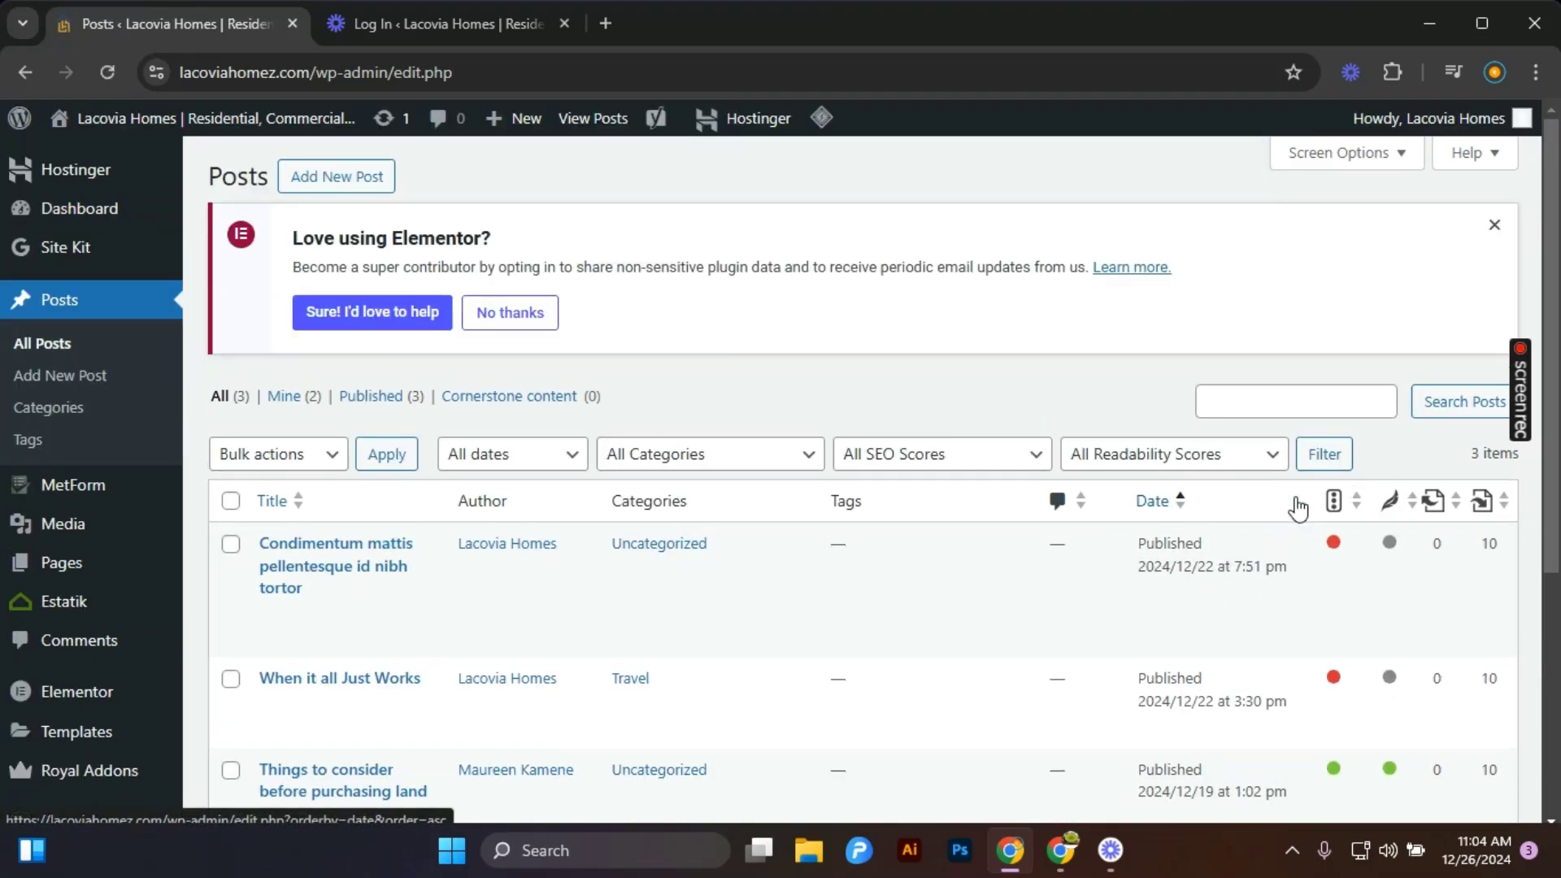
scroll(1129, 551, down, 2)
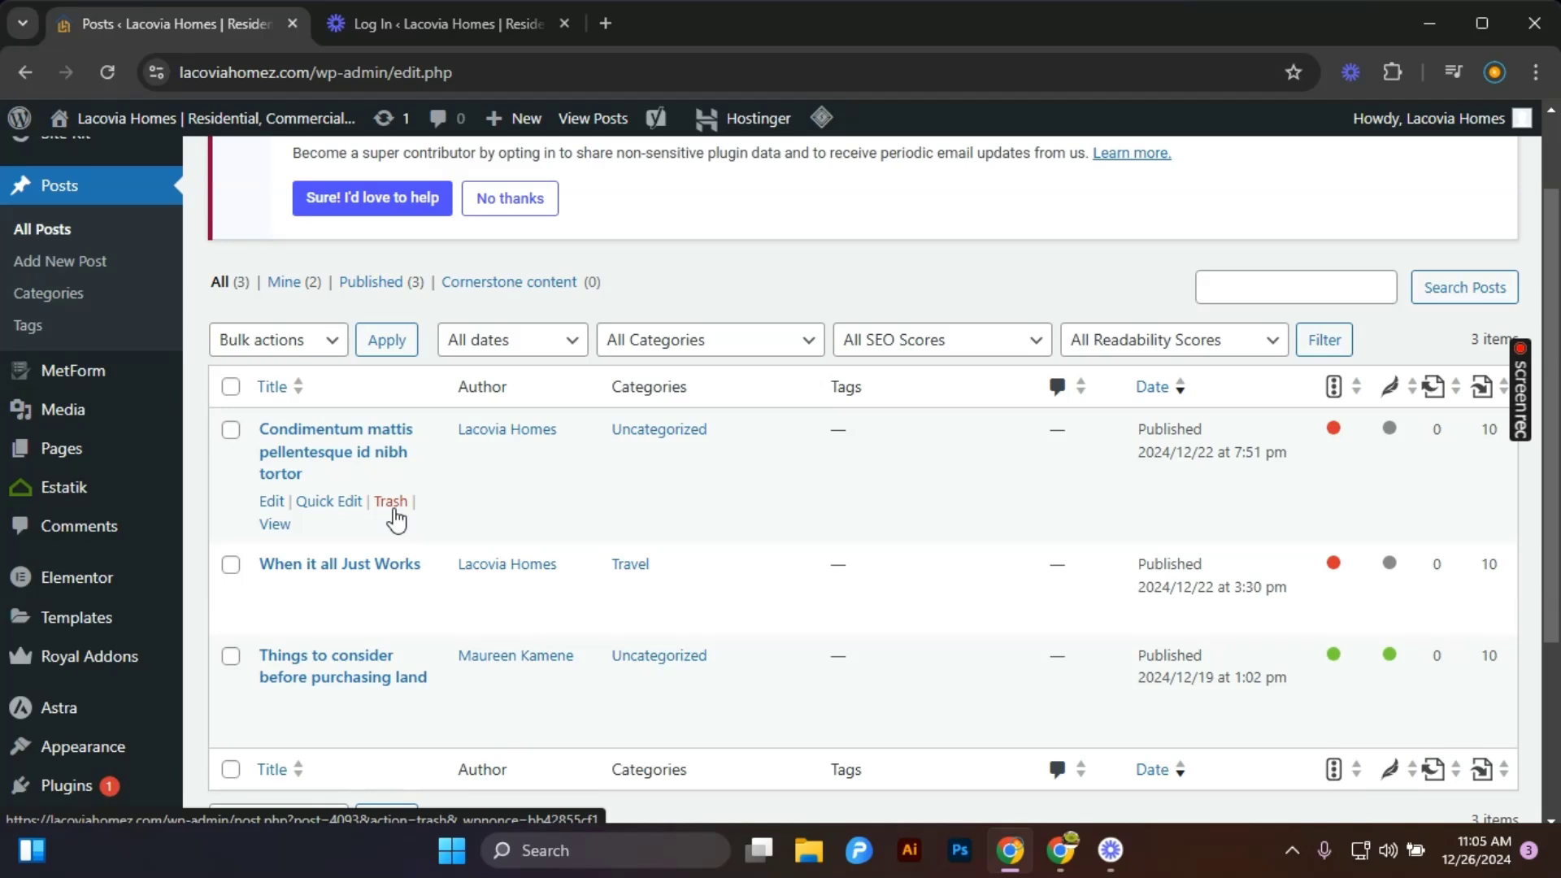
scroll(398, 516, up, 2)
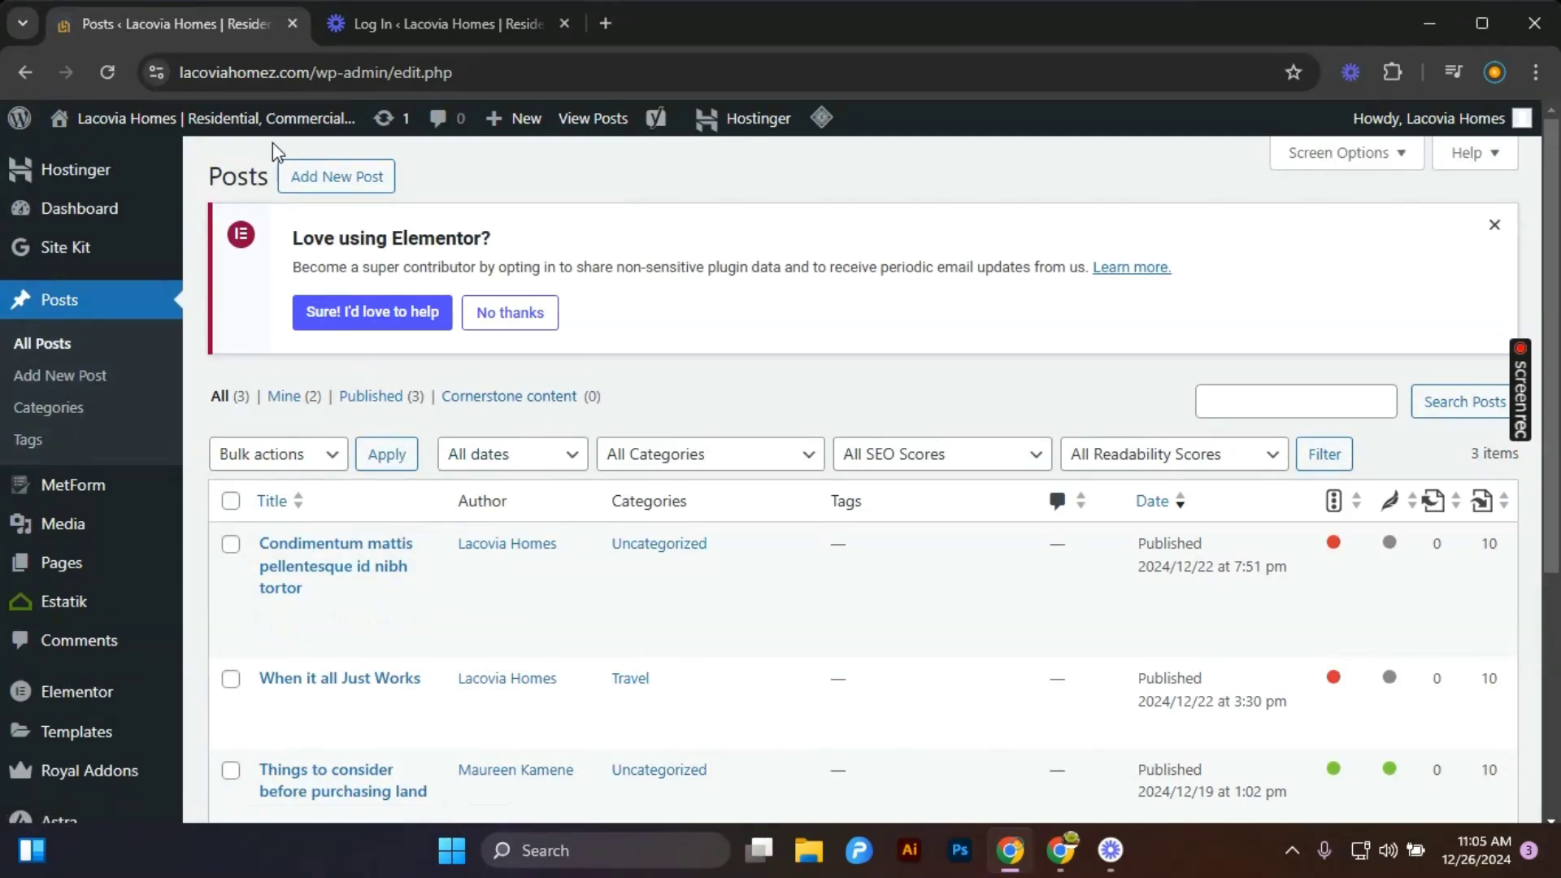
Start a new post and title it "Top places to buy a house in 2025".
click(322, 185)
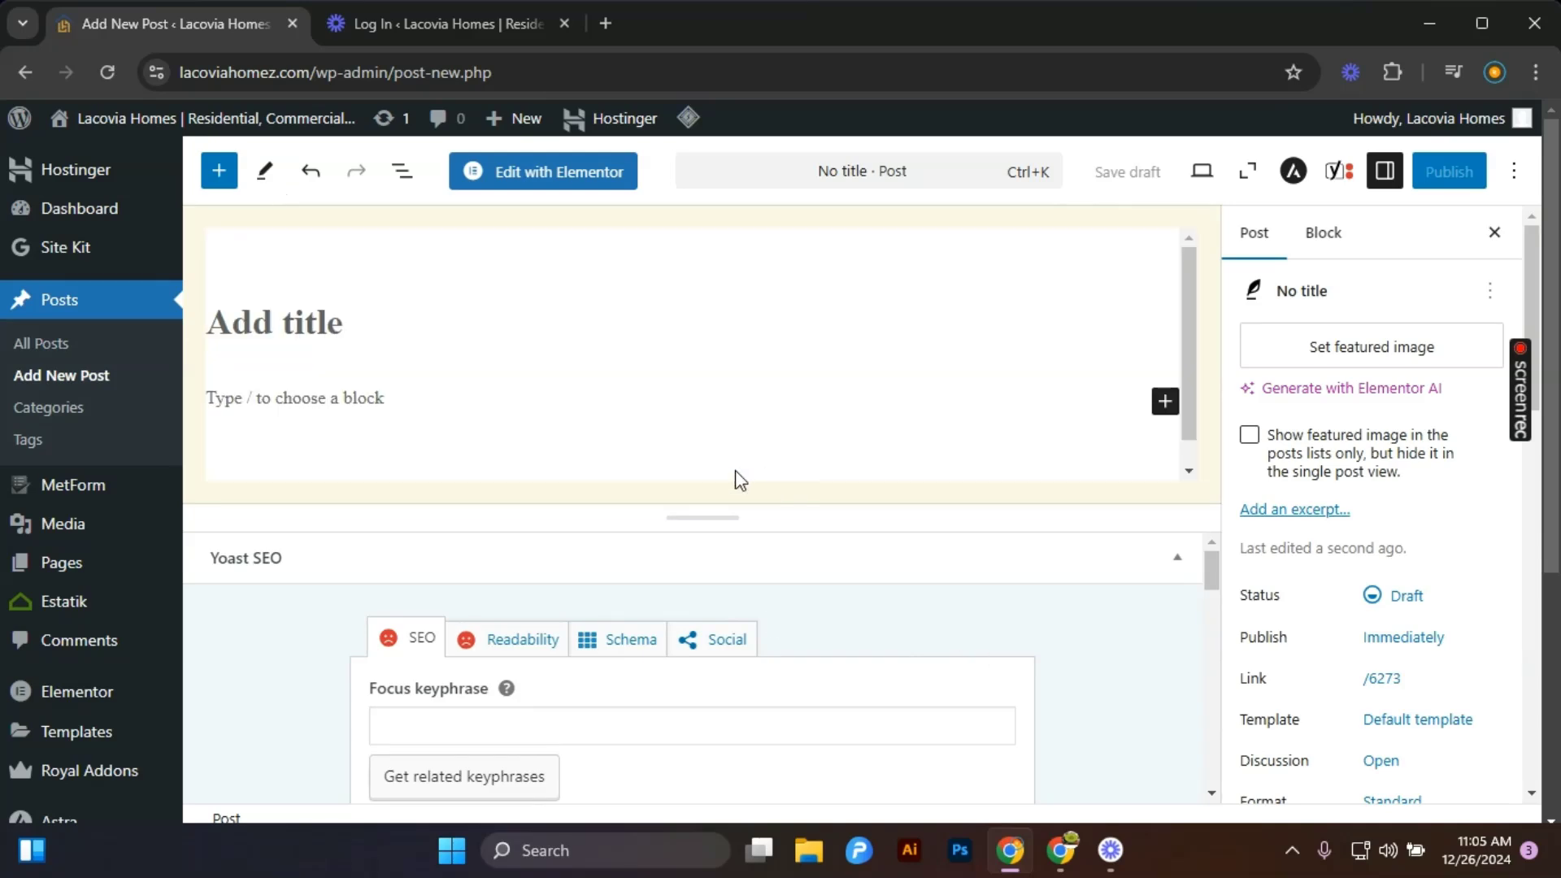
click(325, 355)
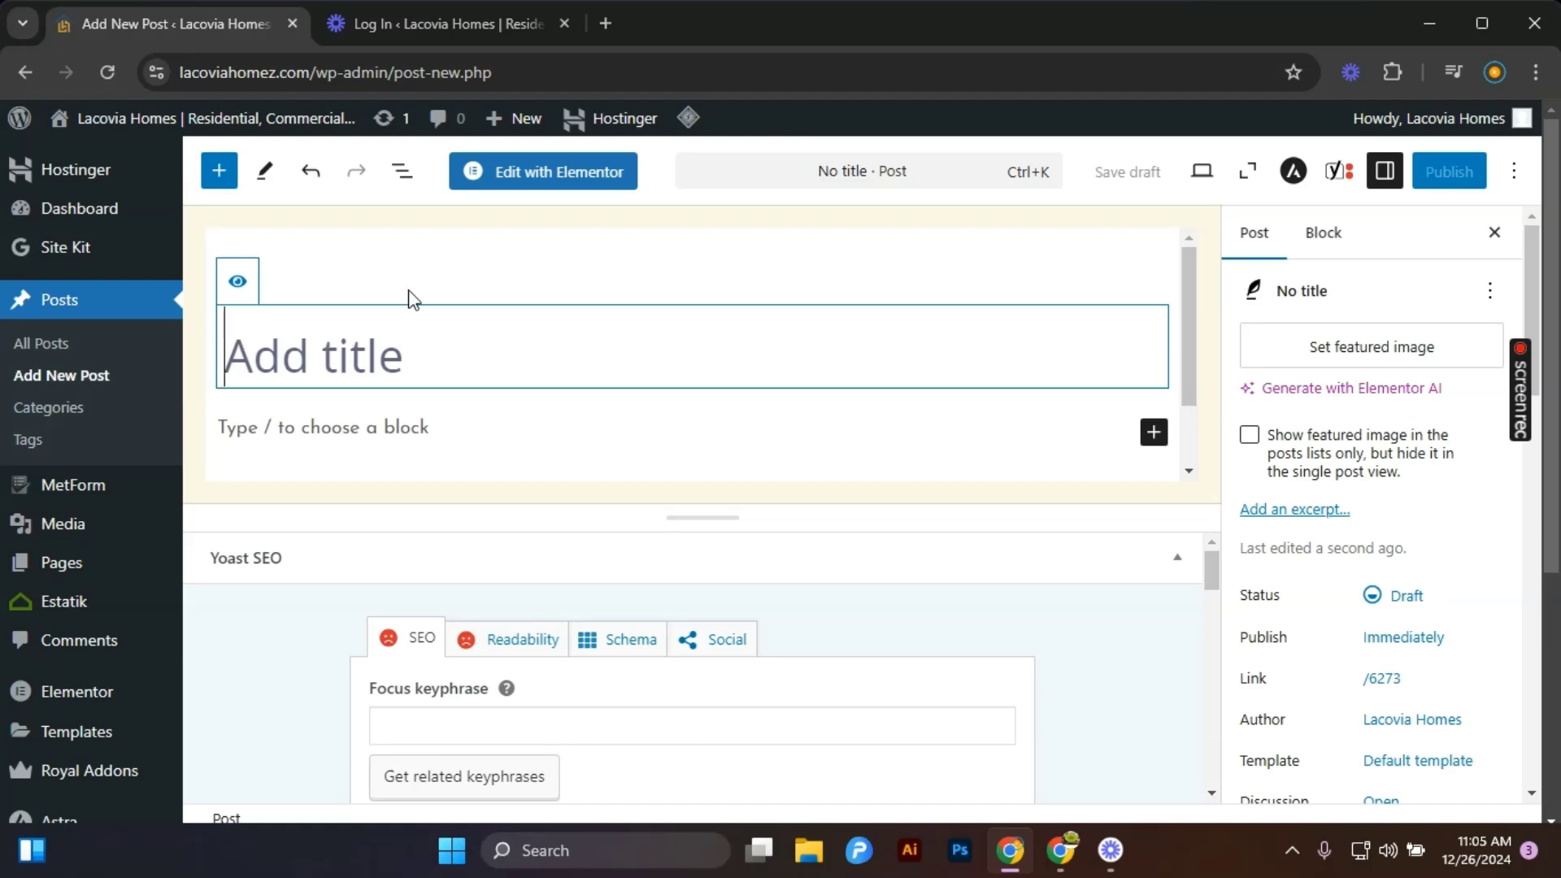
text(Place)
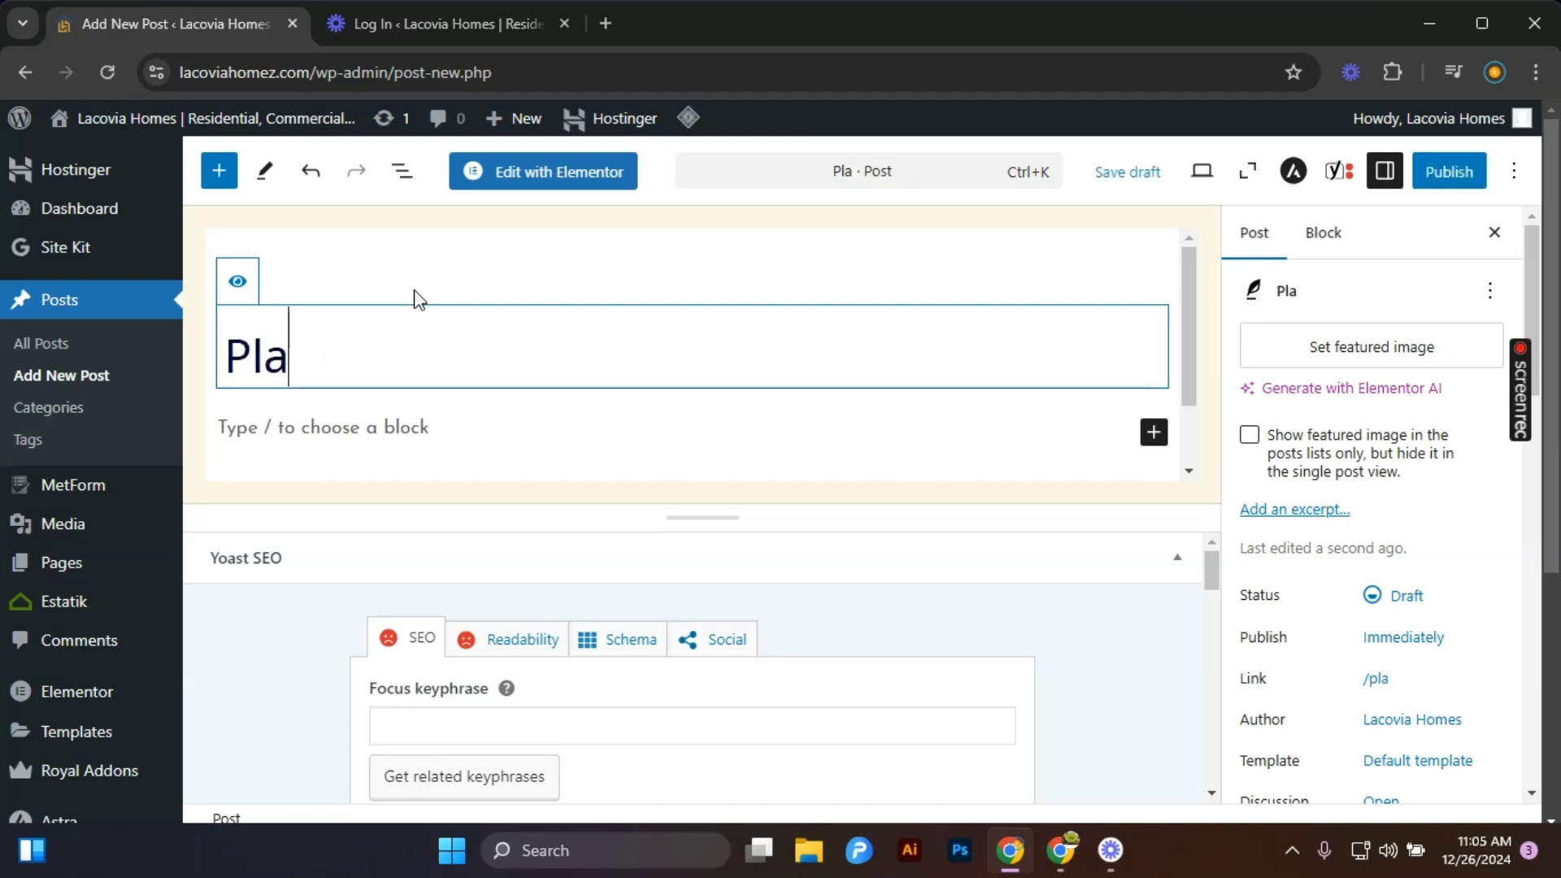
key(BackSpace)
key(BackSpace)
key(BackSpace)
key(BackSpace)
key(BackSpace)
key(BackSpace)
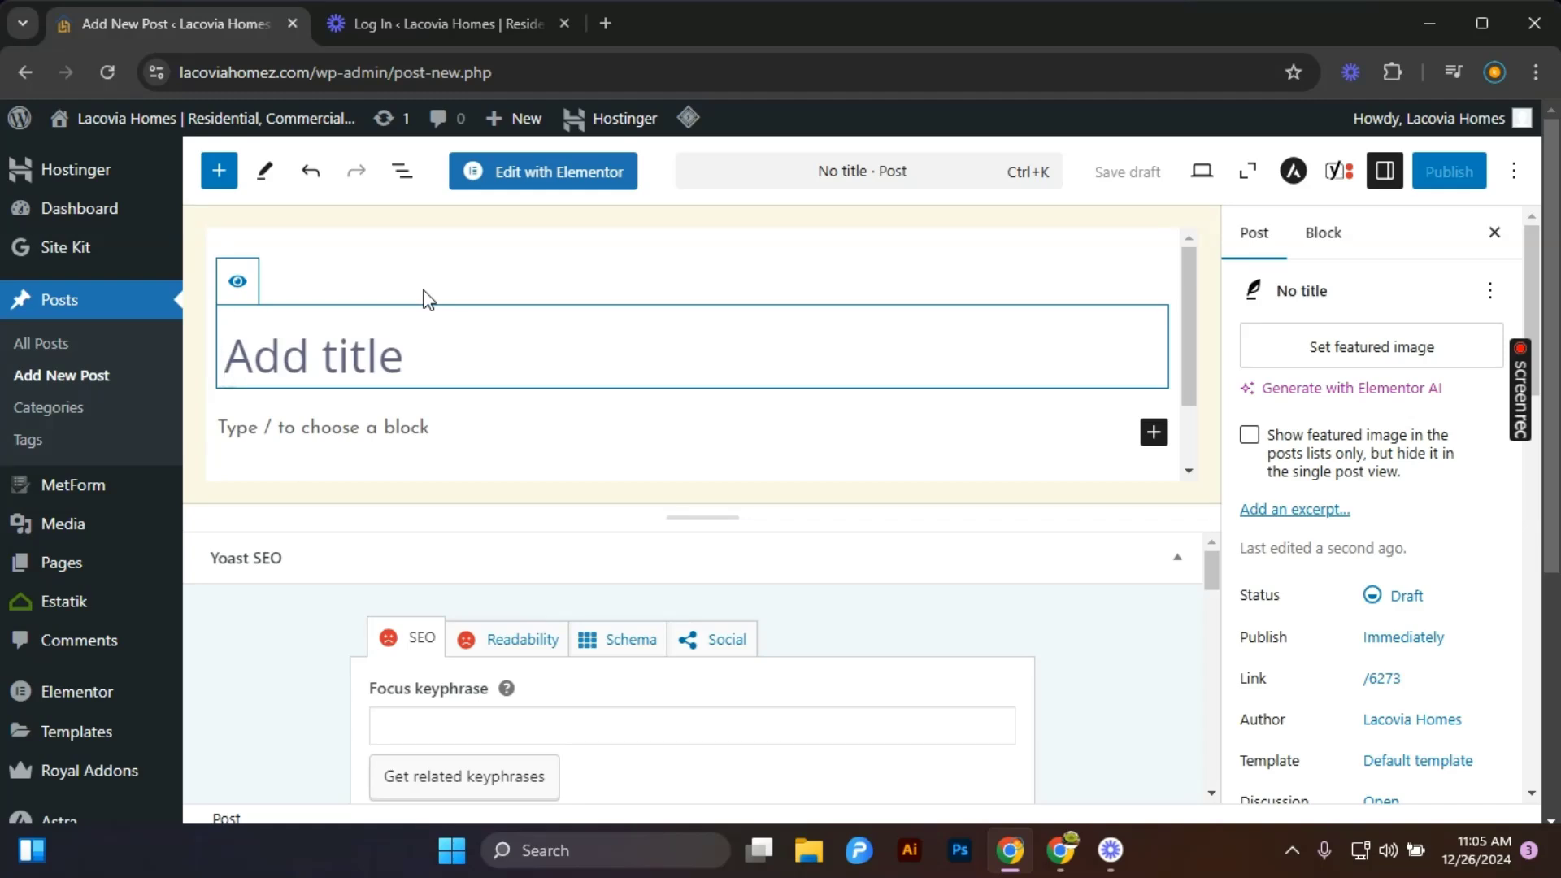
text(Top )
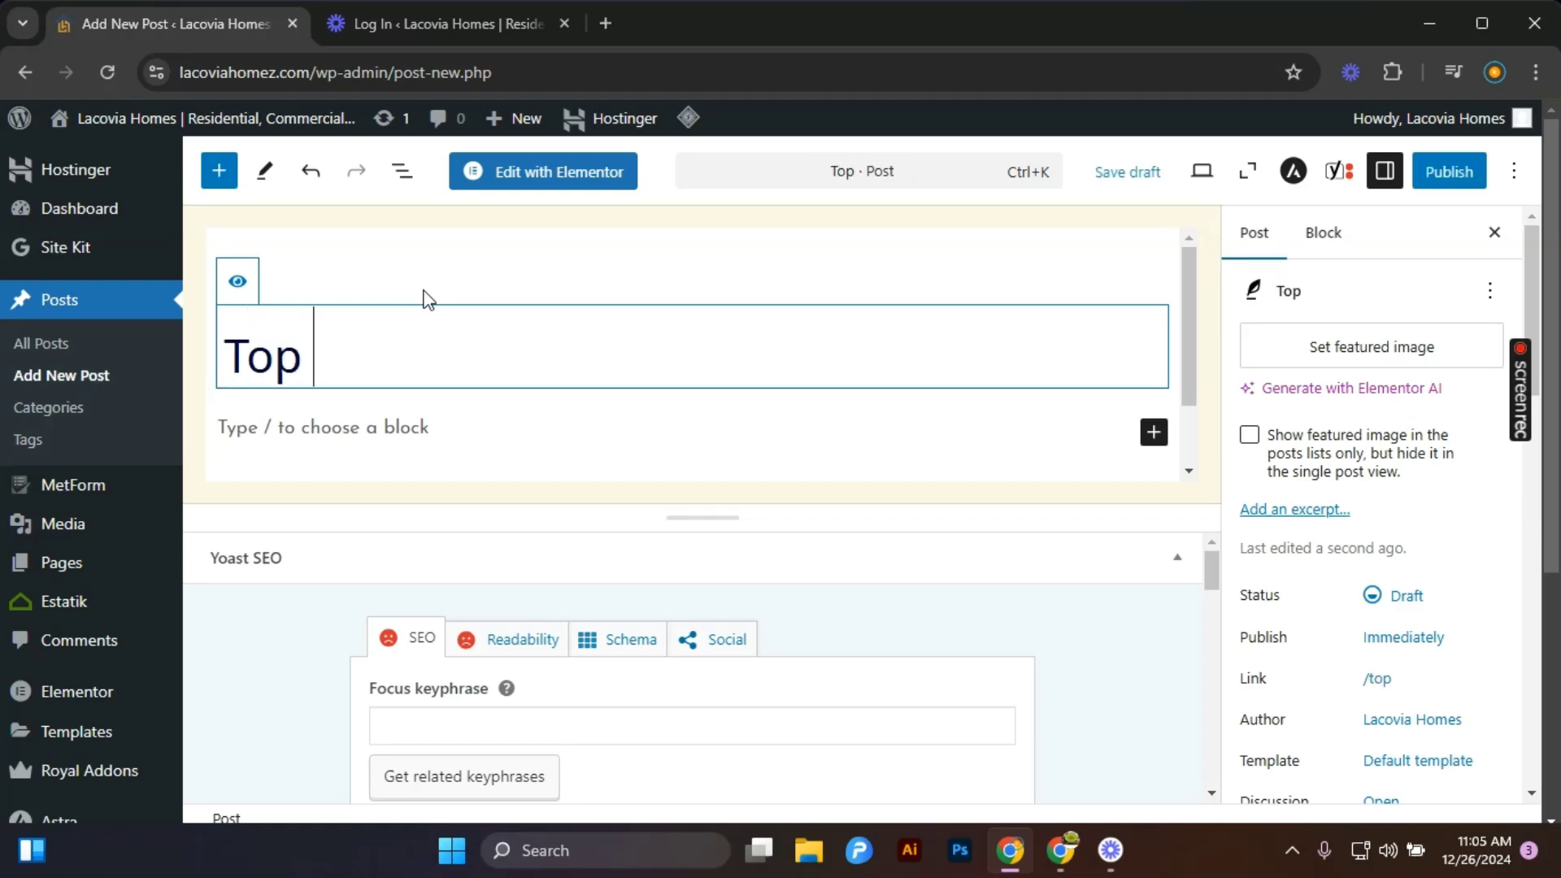
text(place)
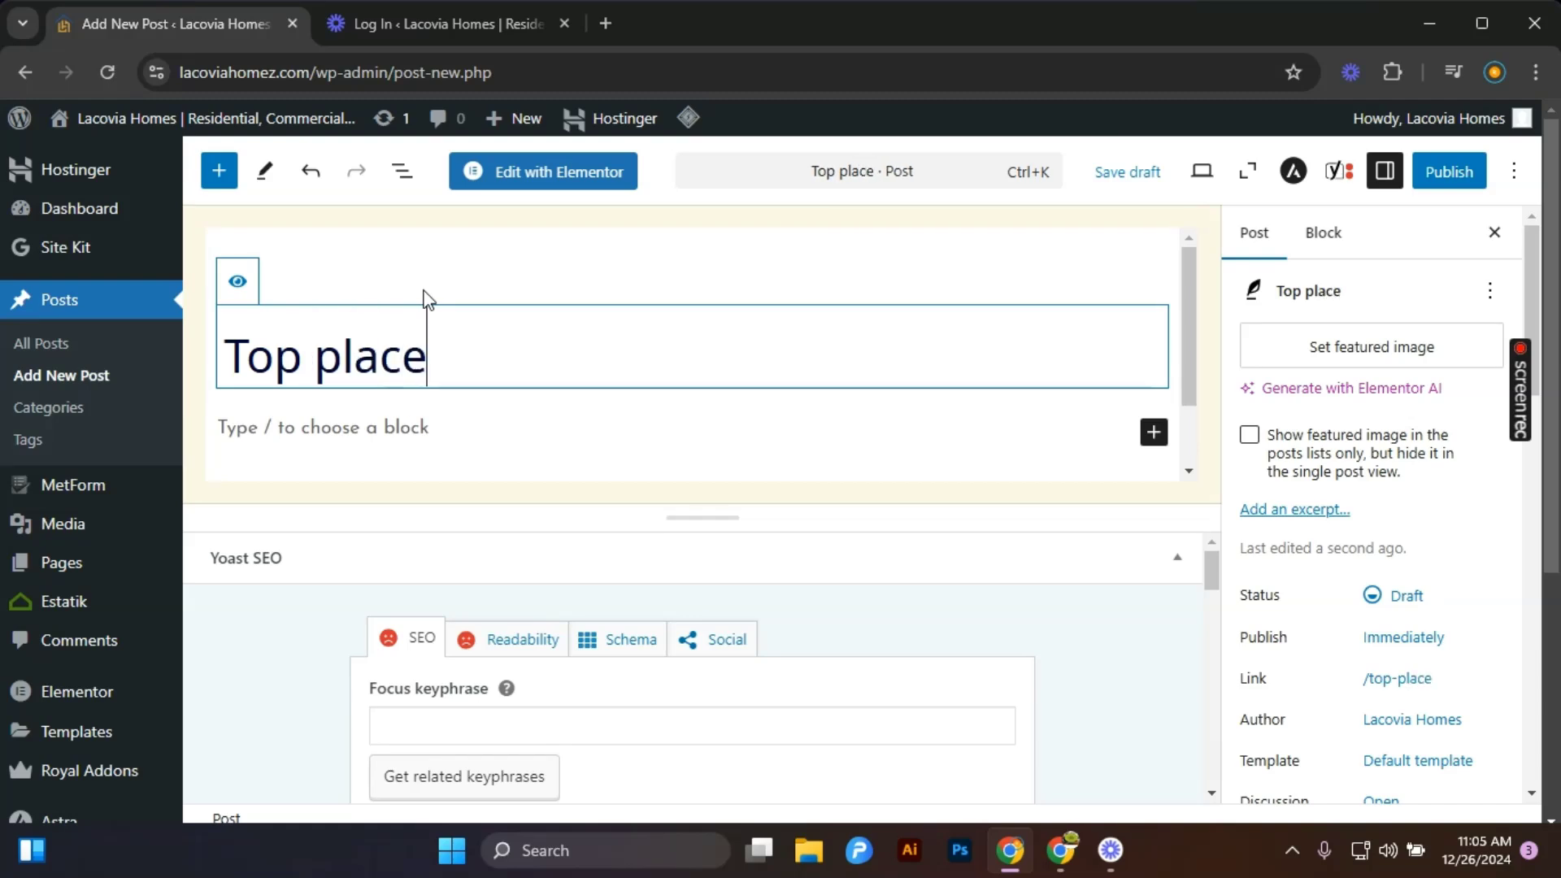
text(s to buy )
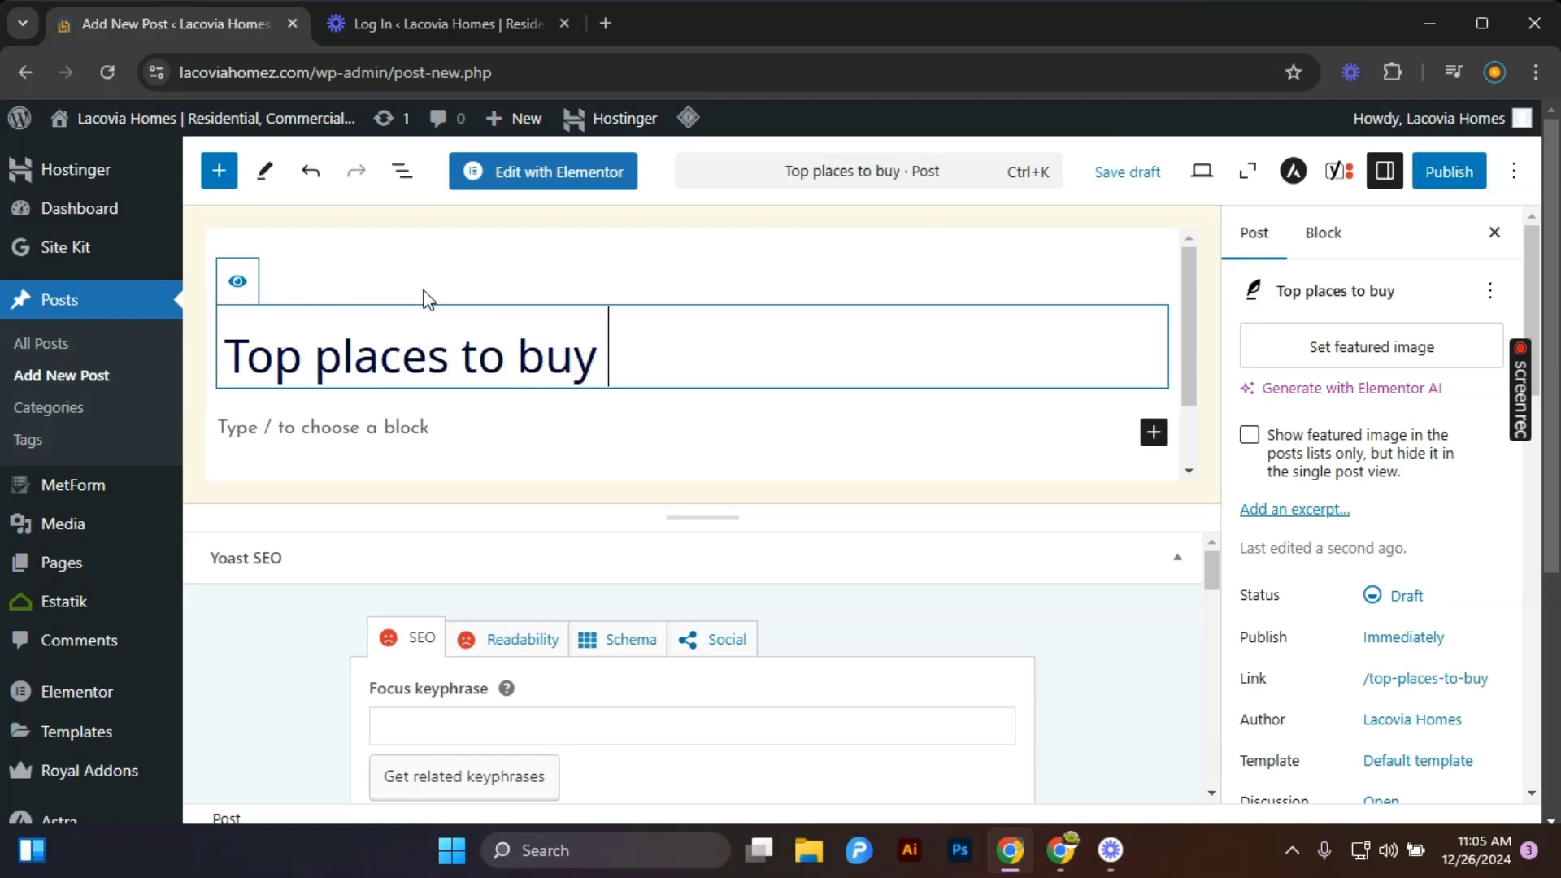
text(h)
key(BackSpace)
text(a hous)
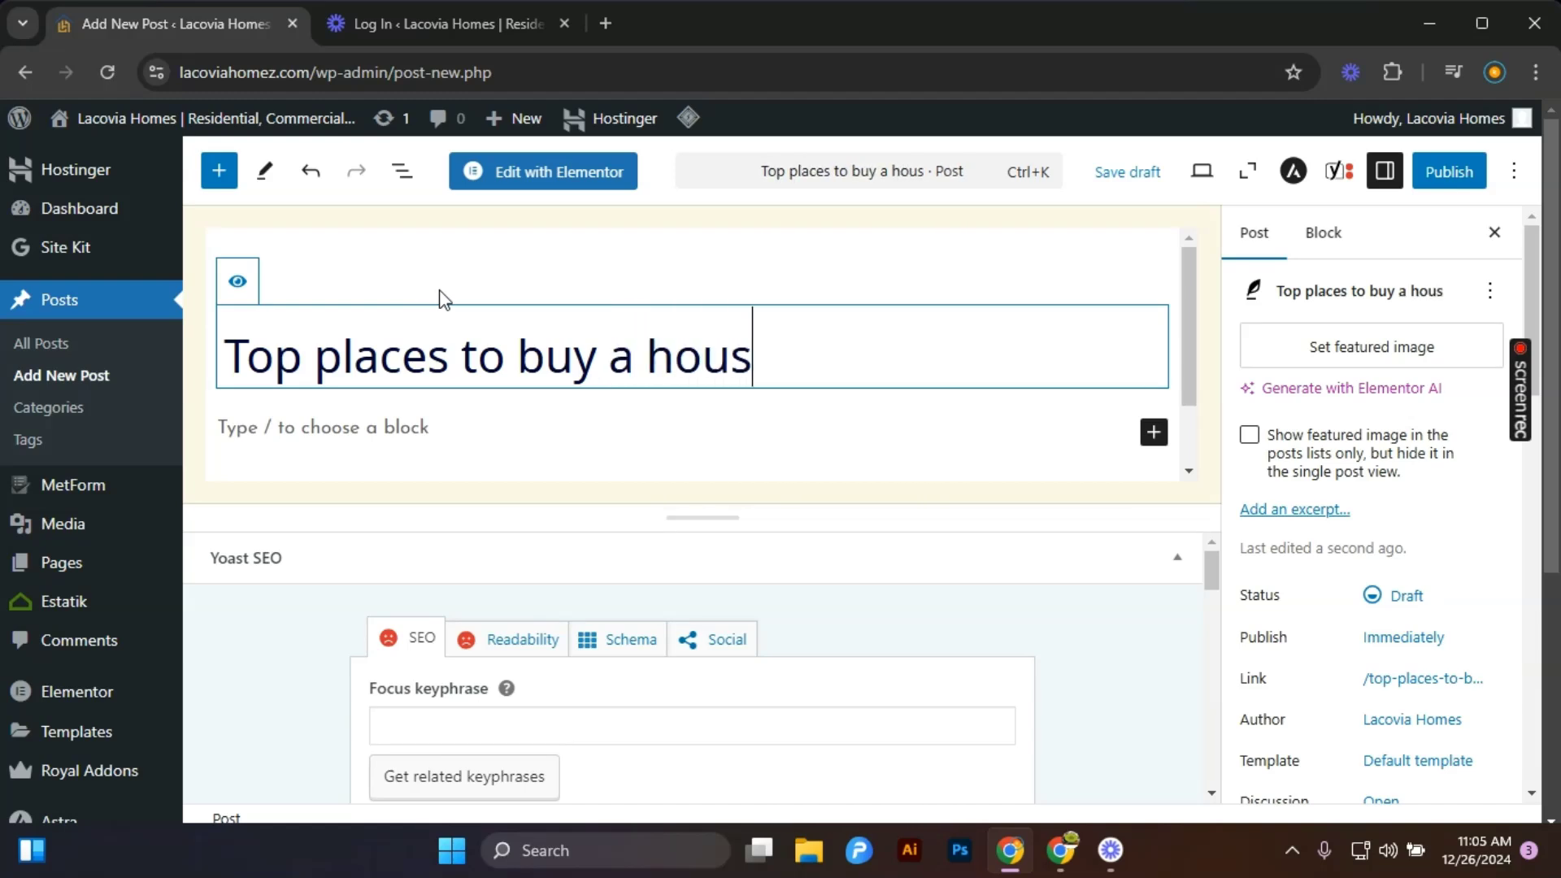
text(e in 2)
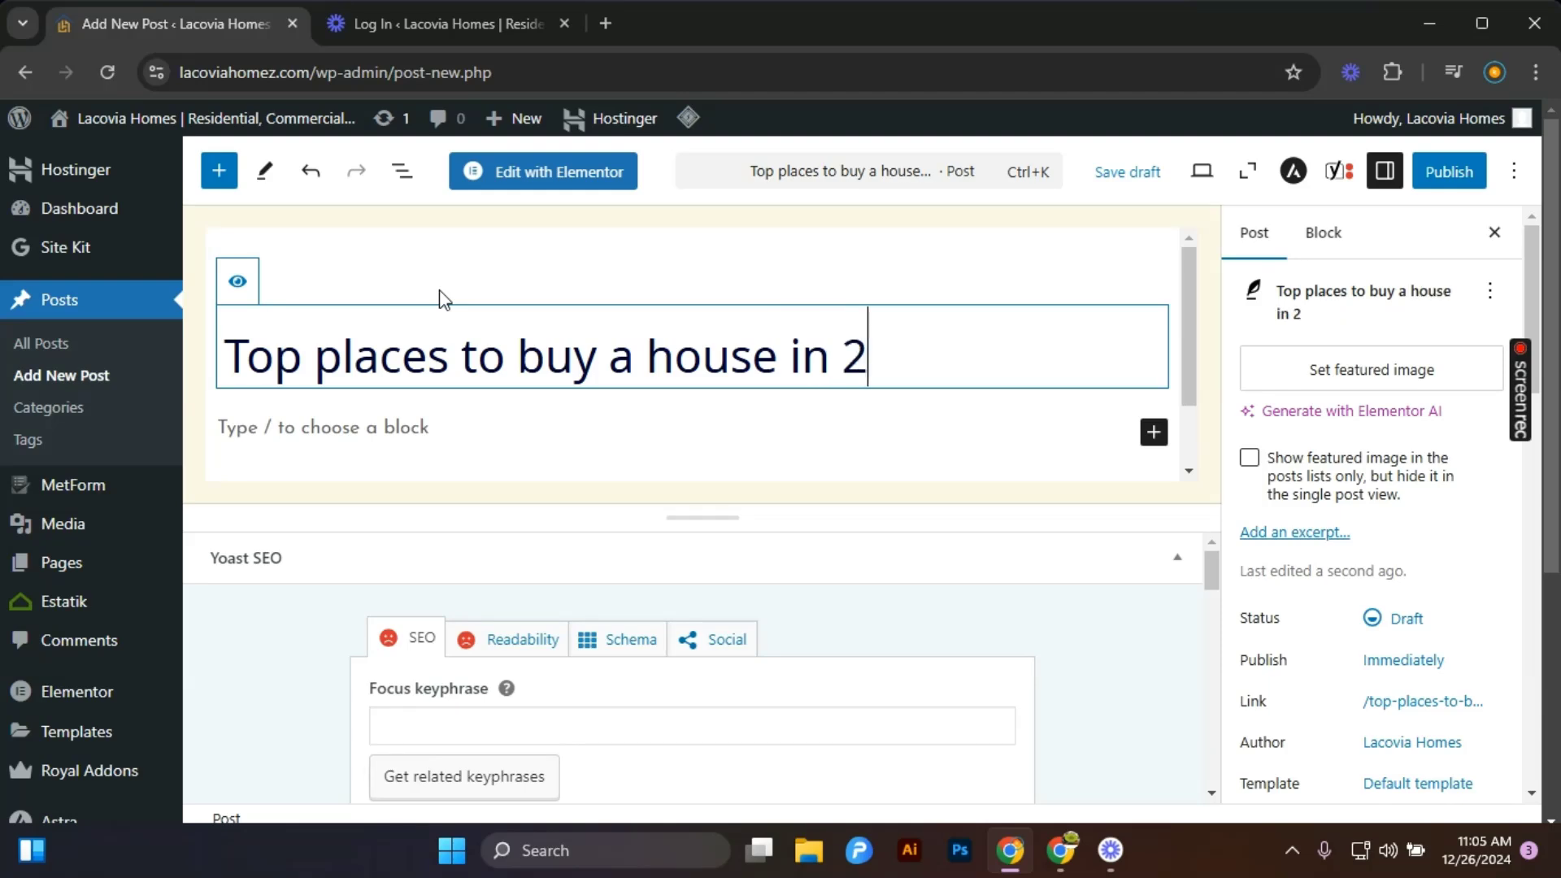
text(025)
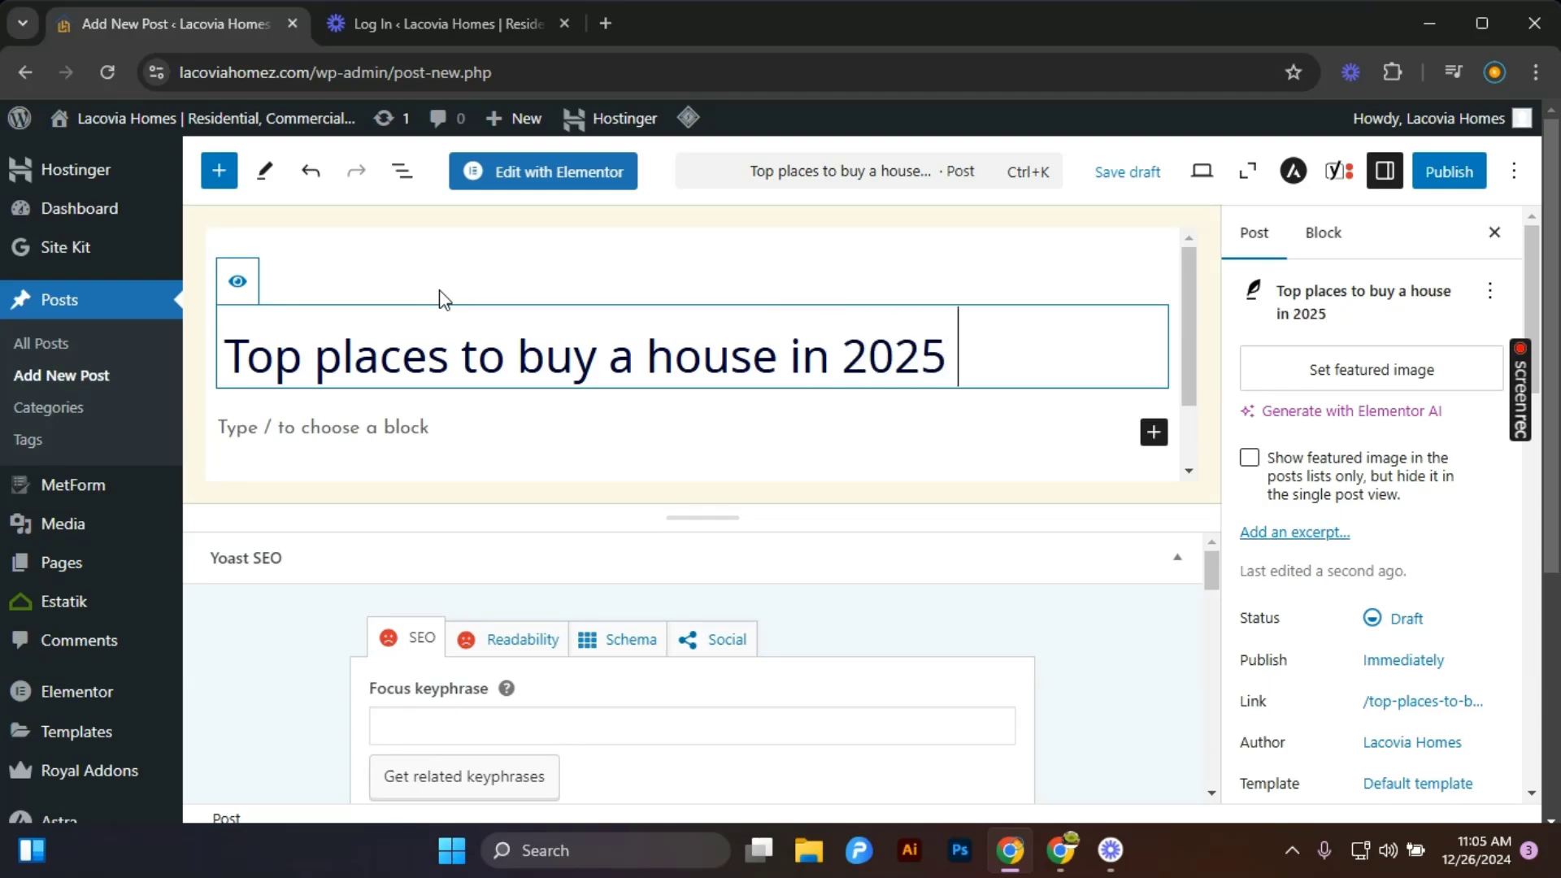
Add body paragraphs "limuru" and "lamu" below the title.
click(394, 451)
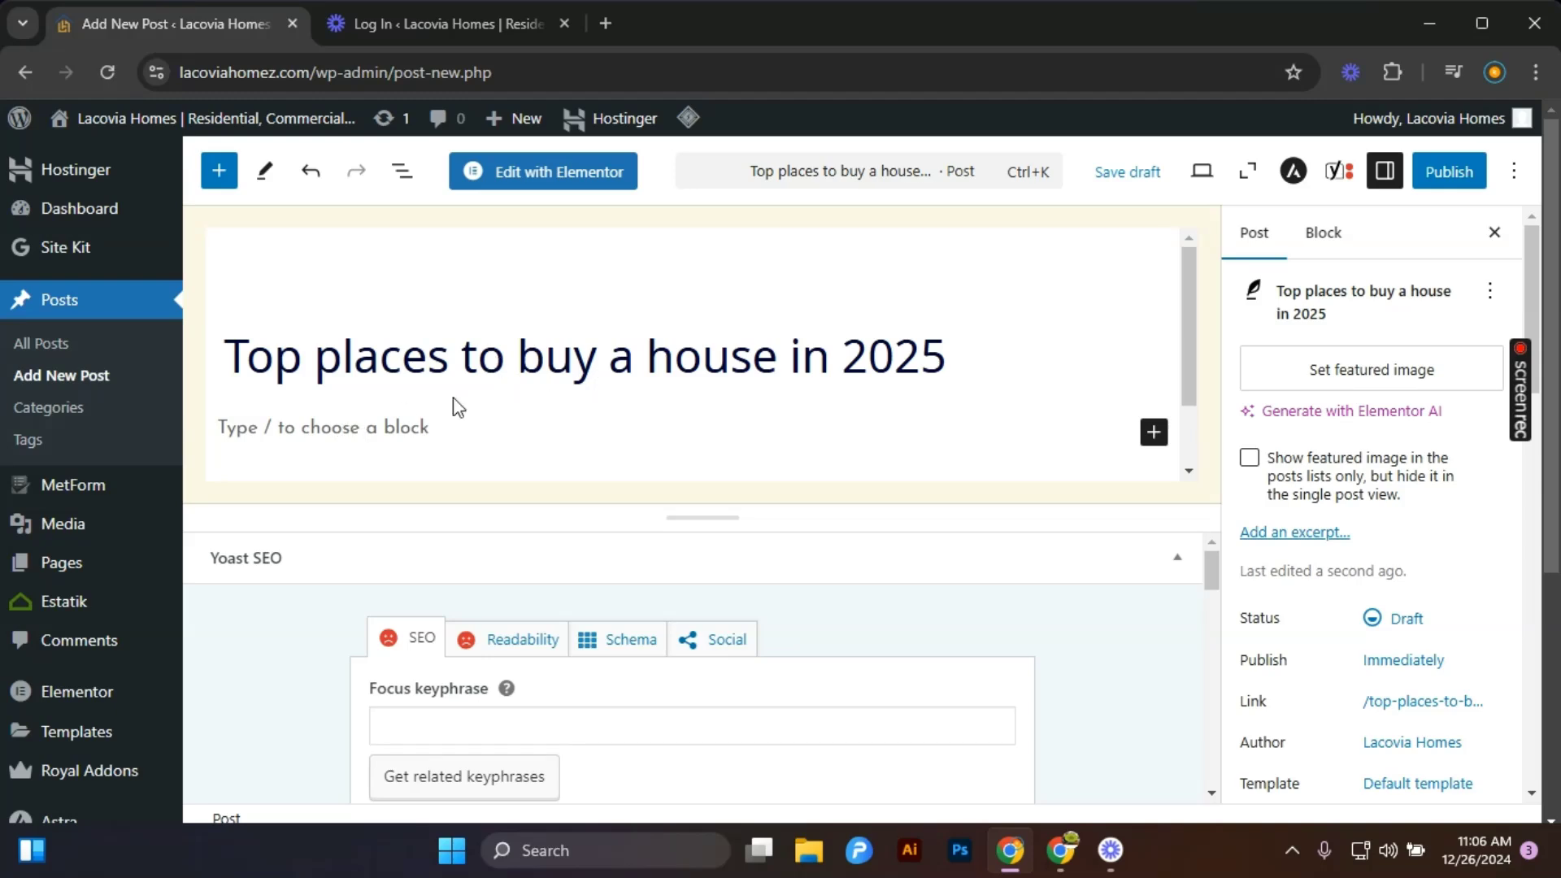
click(391, 435)
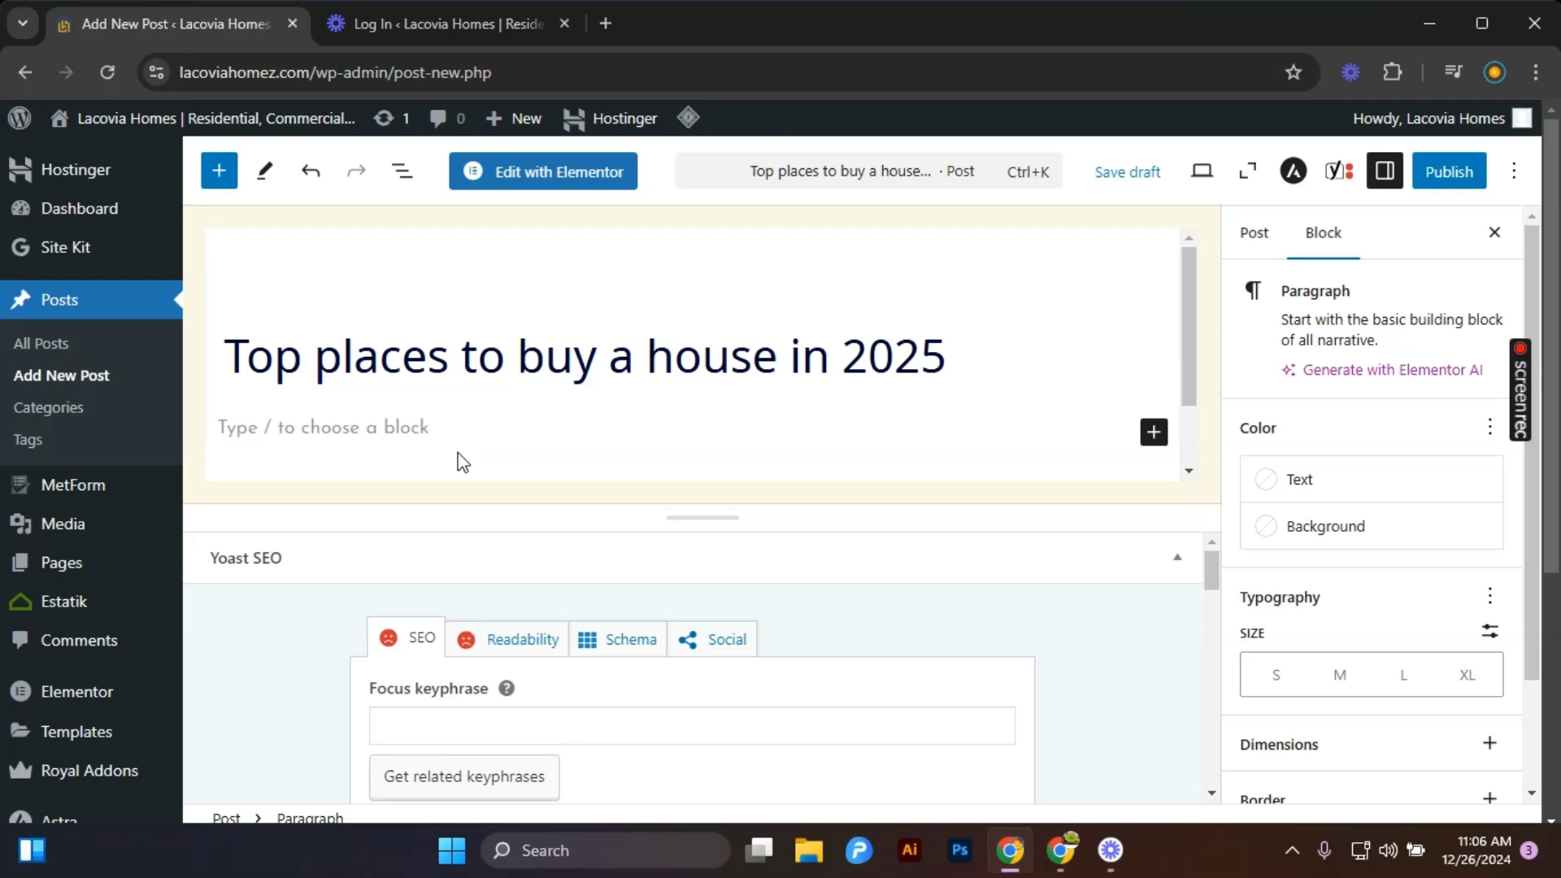
text(limuru)
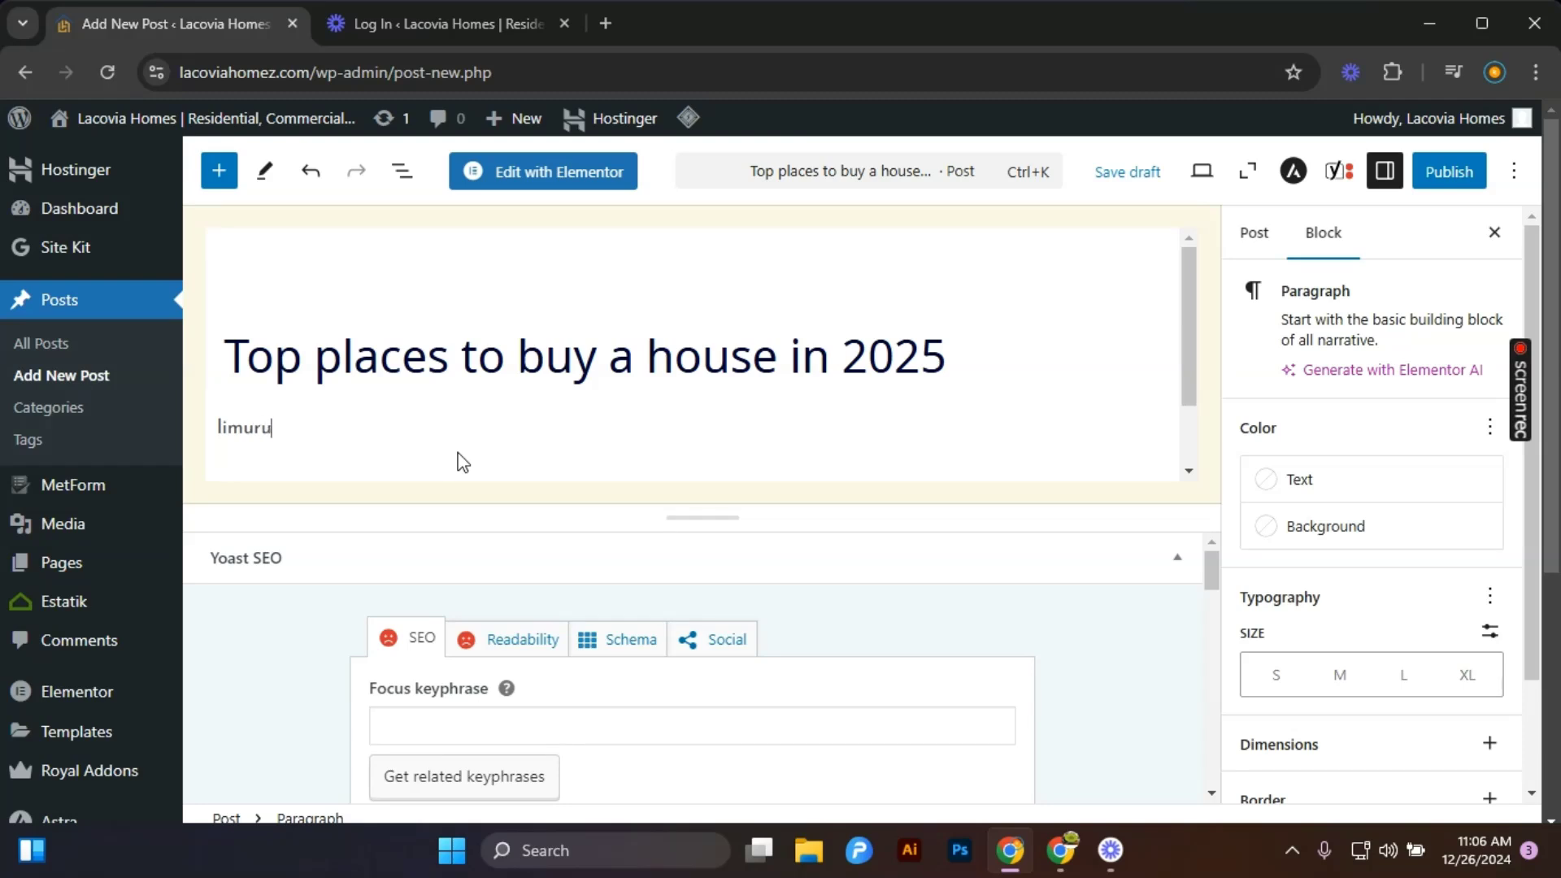
key(Return)
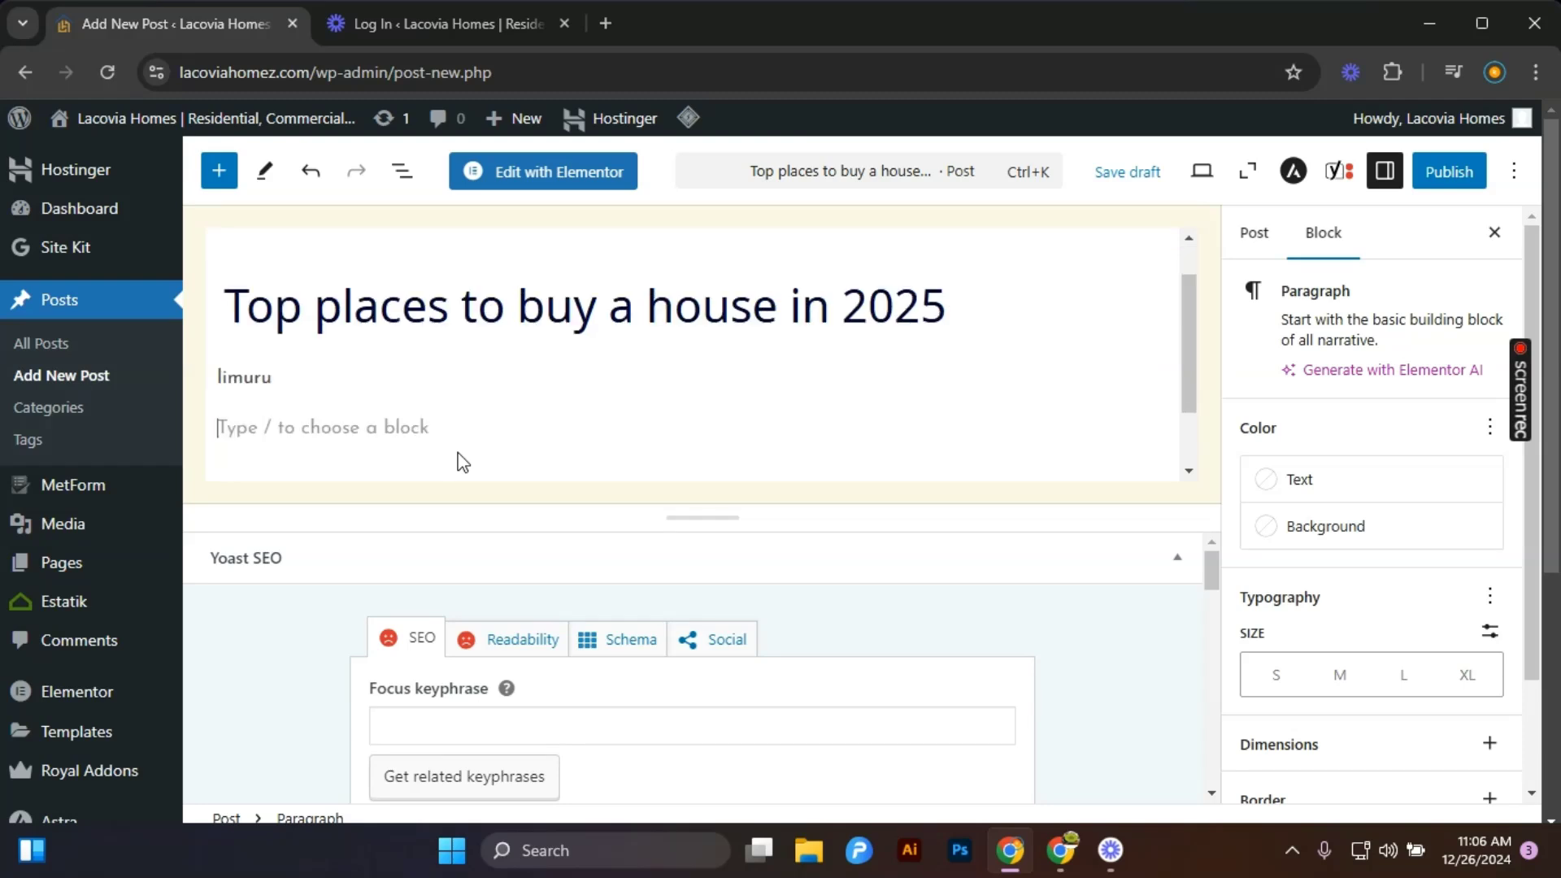
text(amu)
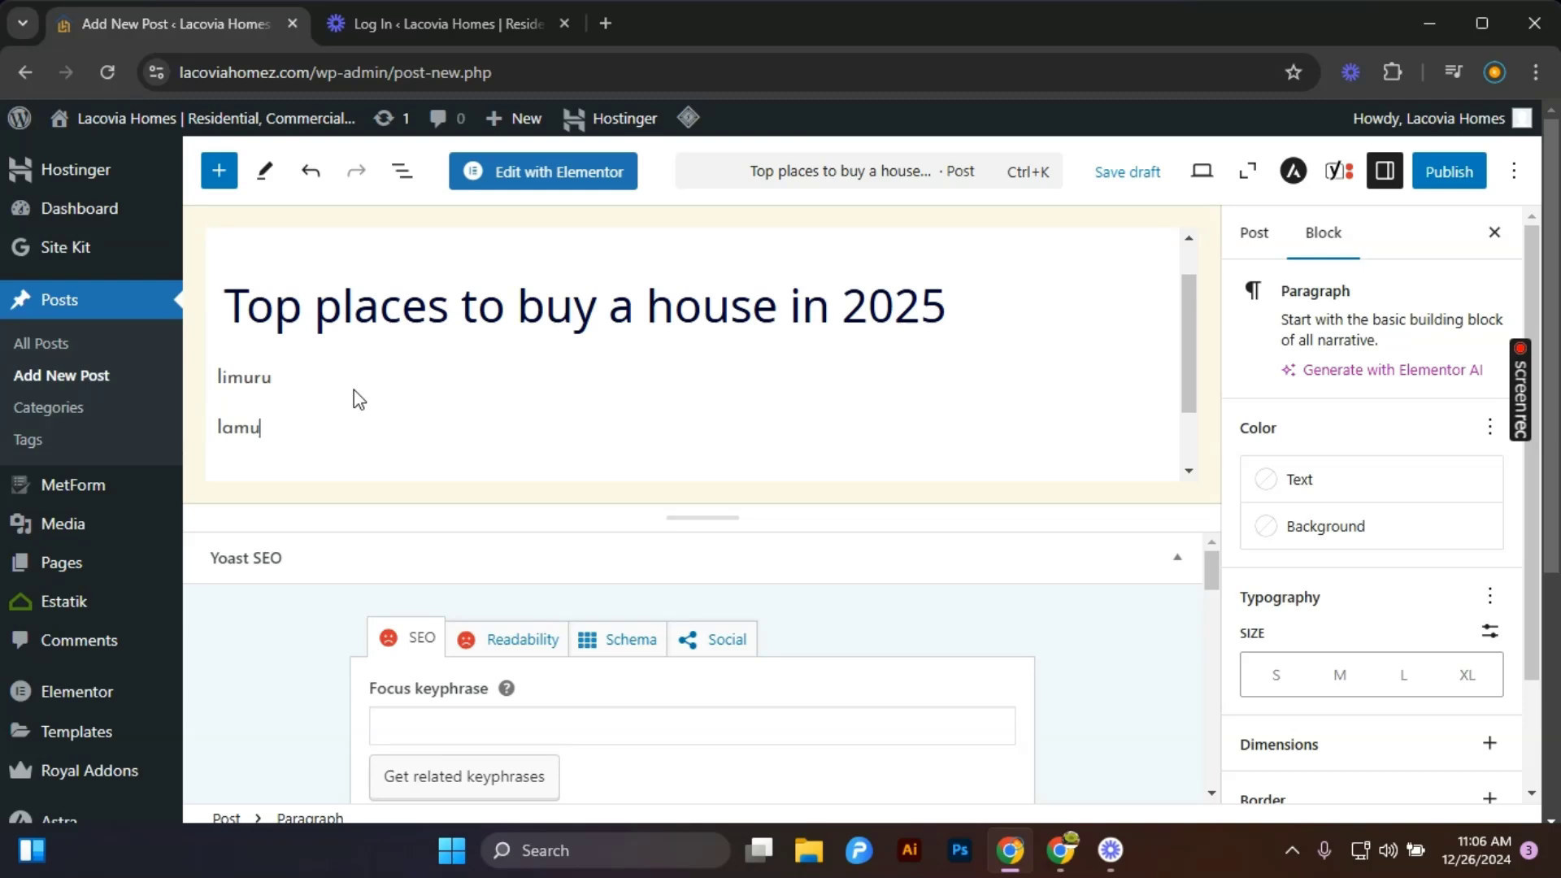
key(Return)
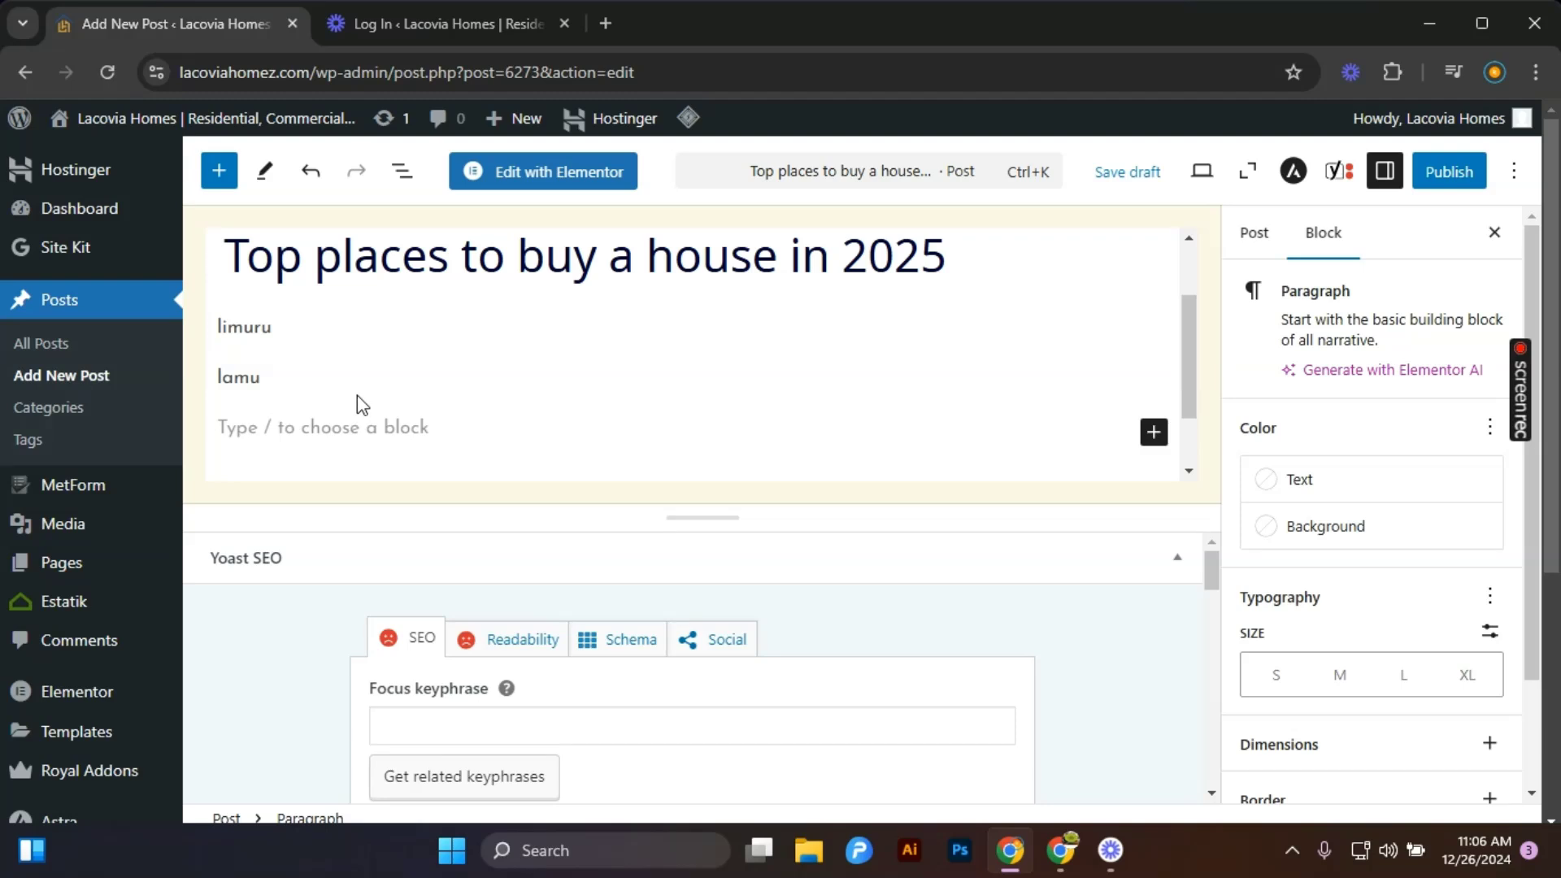
text(dhjdgdfj)
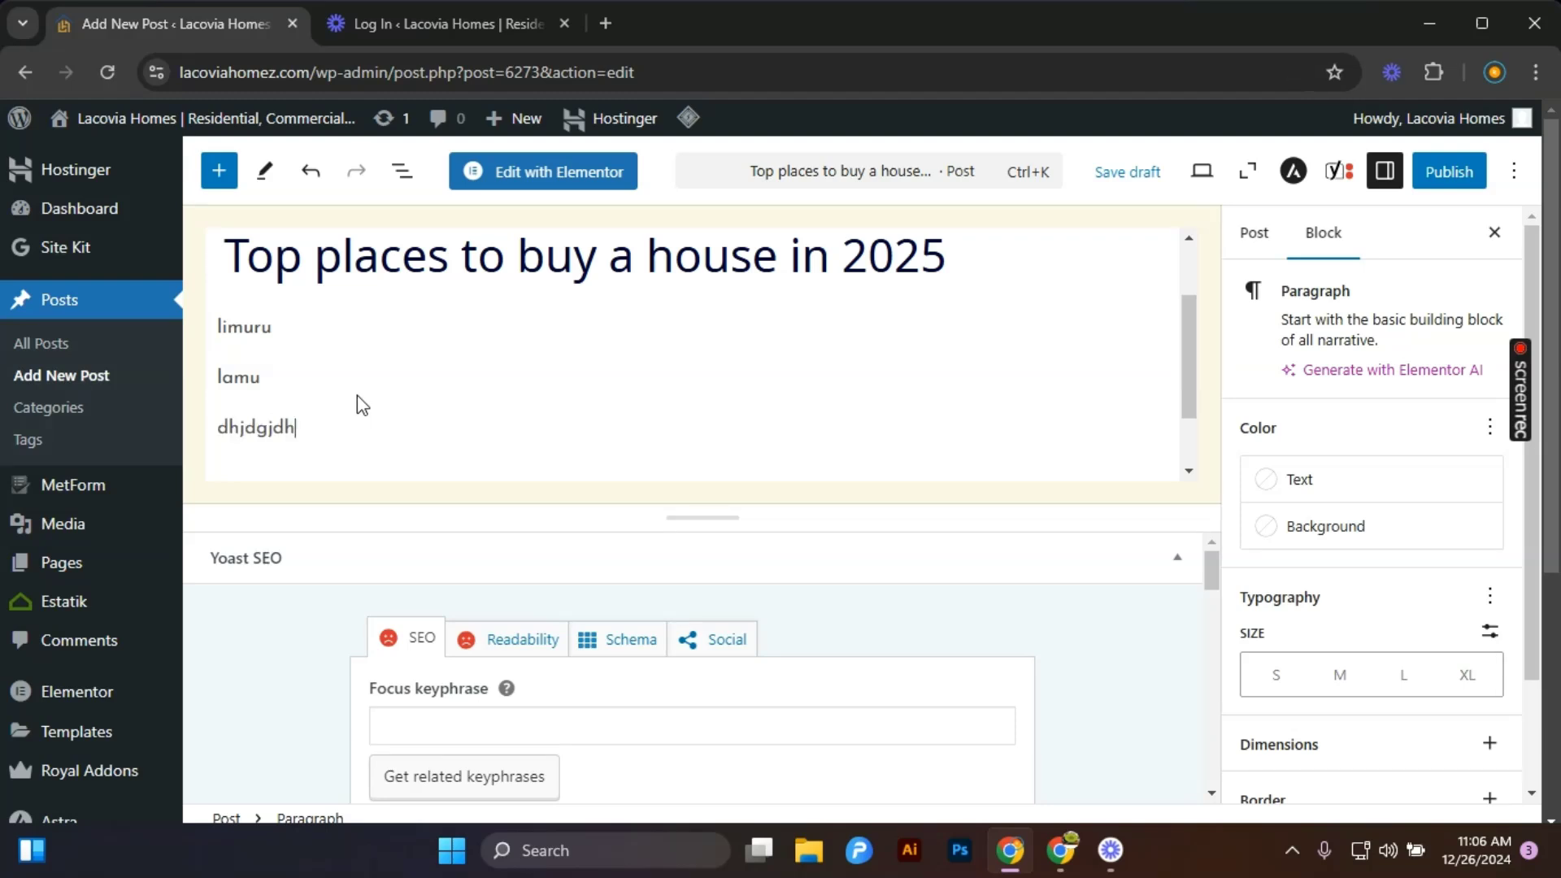
key(BackSpace)
key(BackSpace)
key(BackSpace)
key(BackSpace)
key(BackSpace)
key(BackSpace)
key(BackSpace)
key(BackSpace)
key(BackSpace)
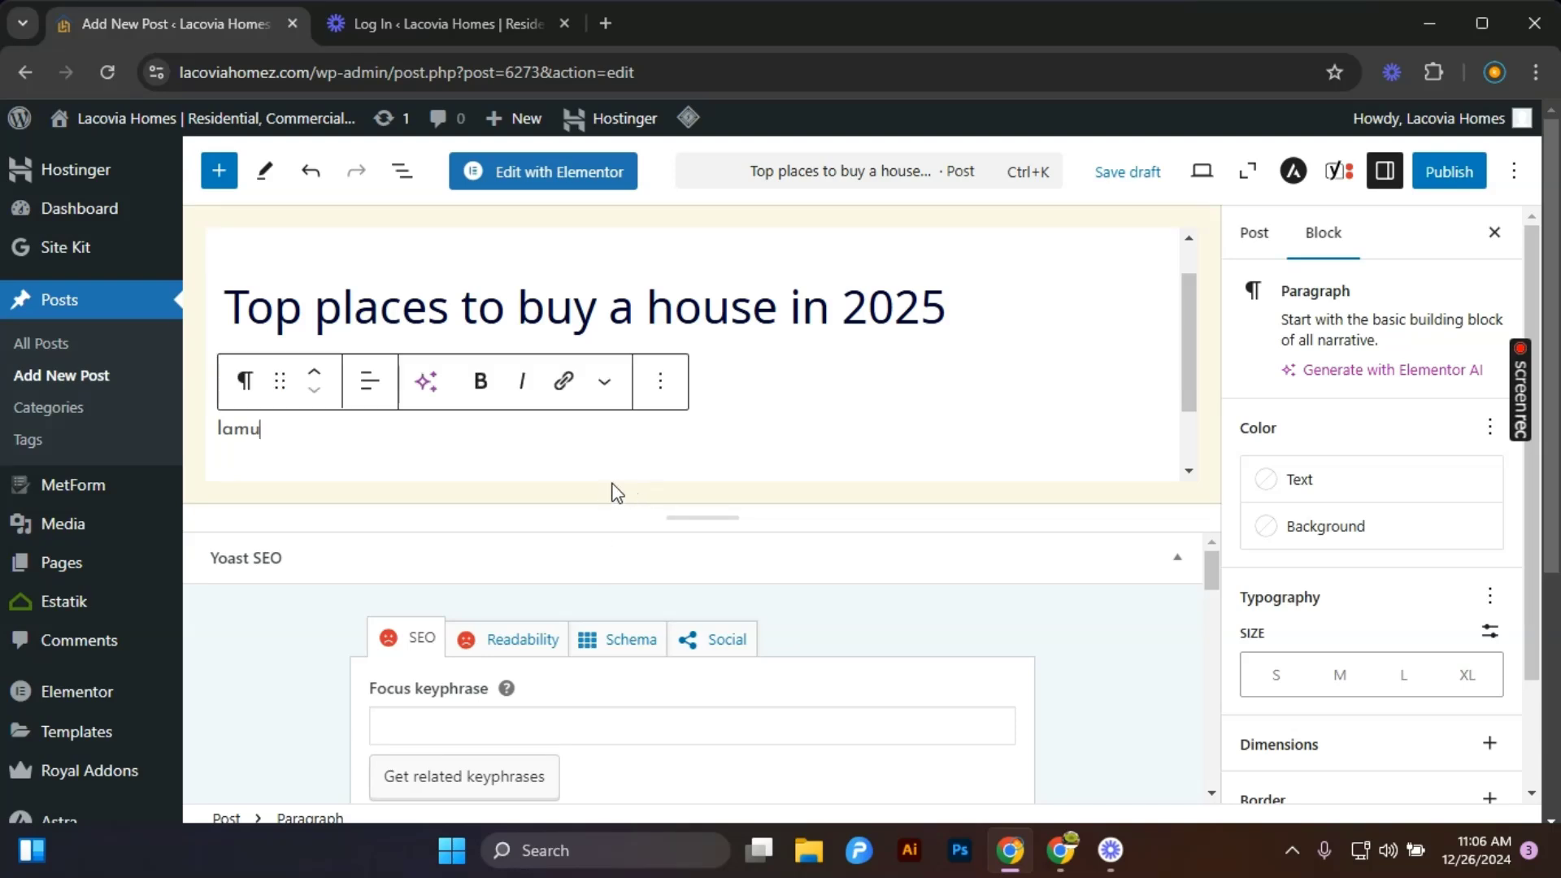
scroll(773, 460, up, 1)
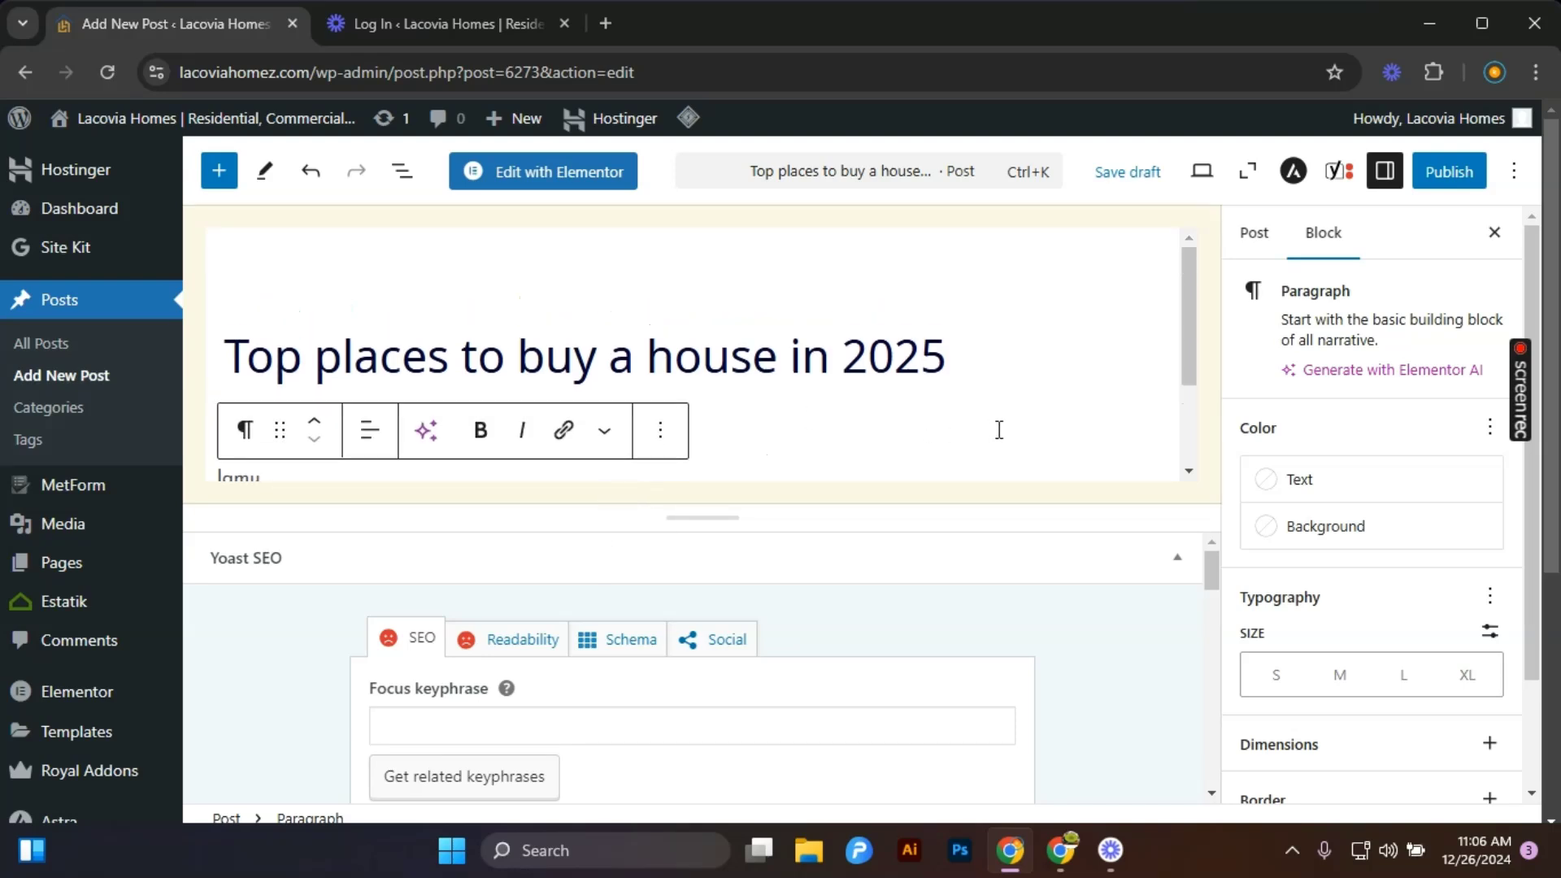
scroll(1318, 533, down, 4)
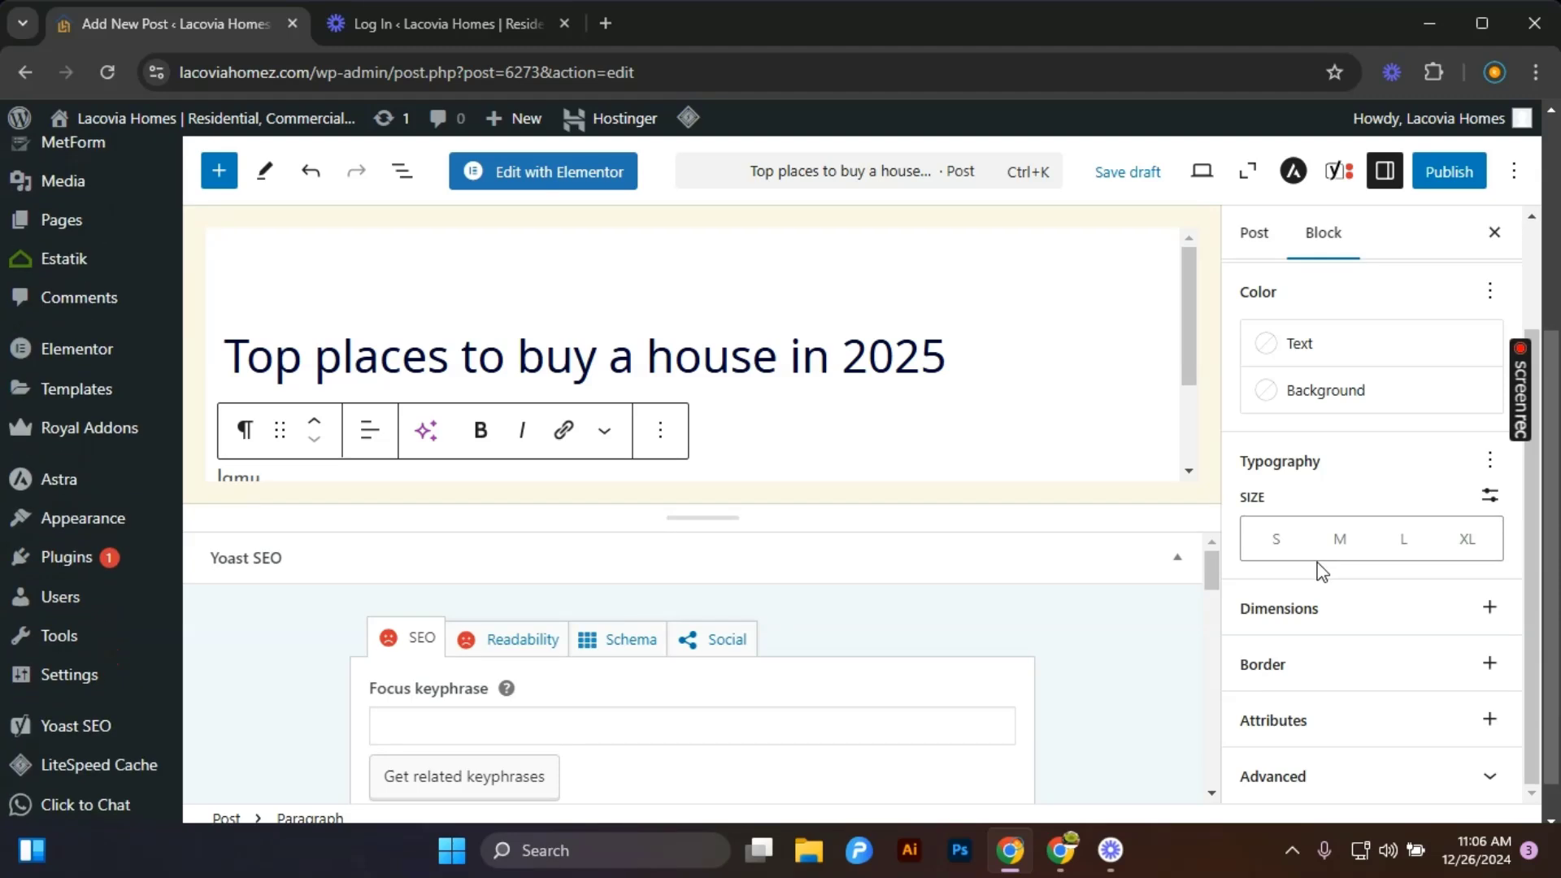
Publish the post and close the publish confirmation panel.
scroll(1323, 572, down, 1)
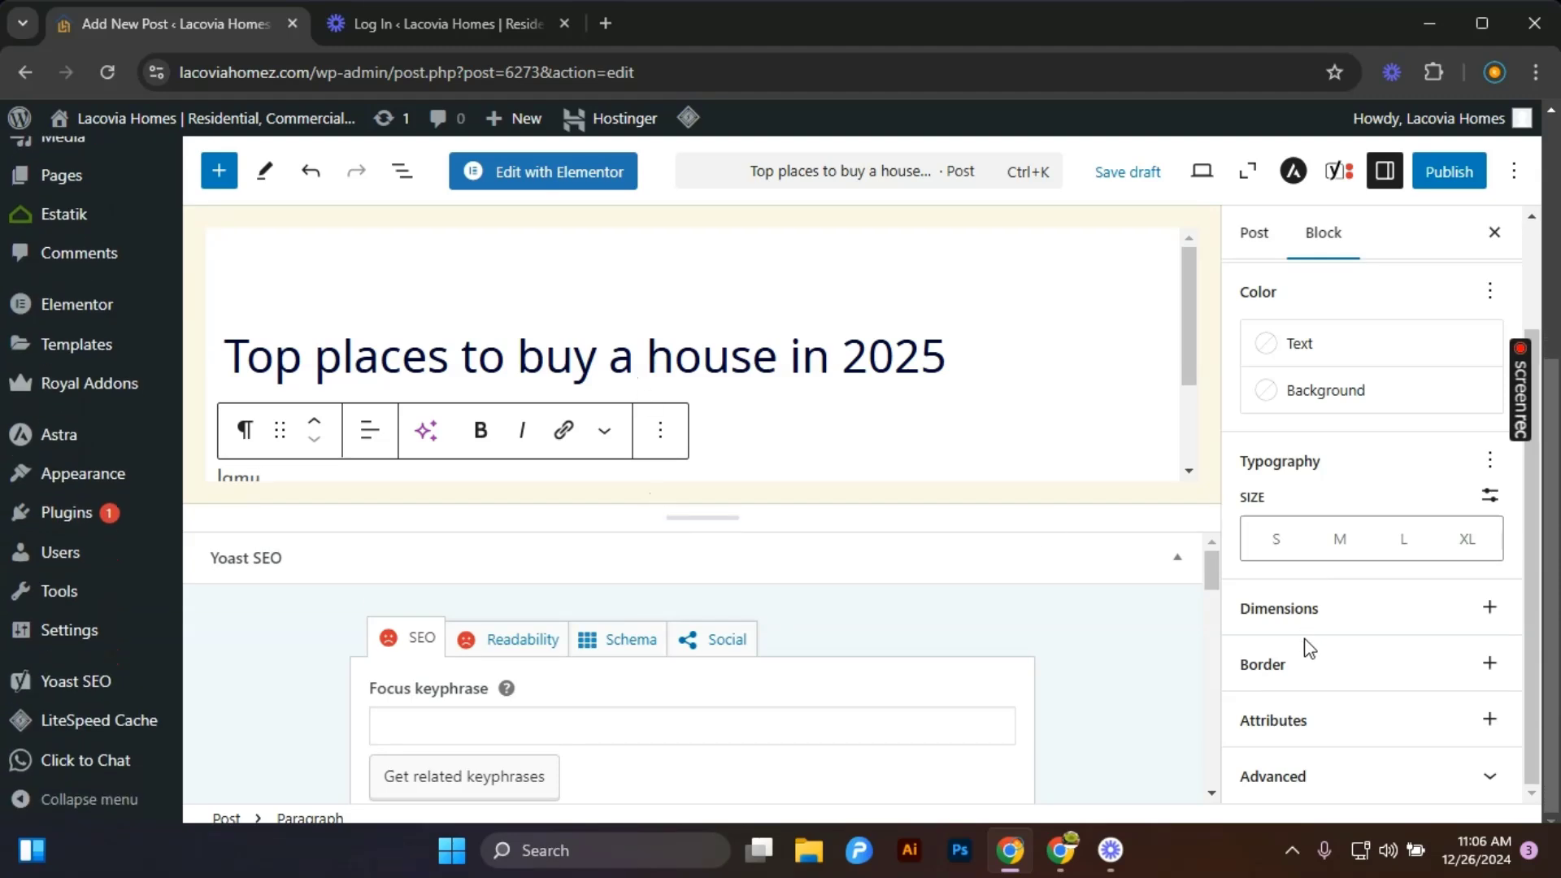
scroll(1276, 564, up, 2)
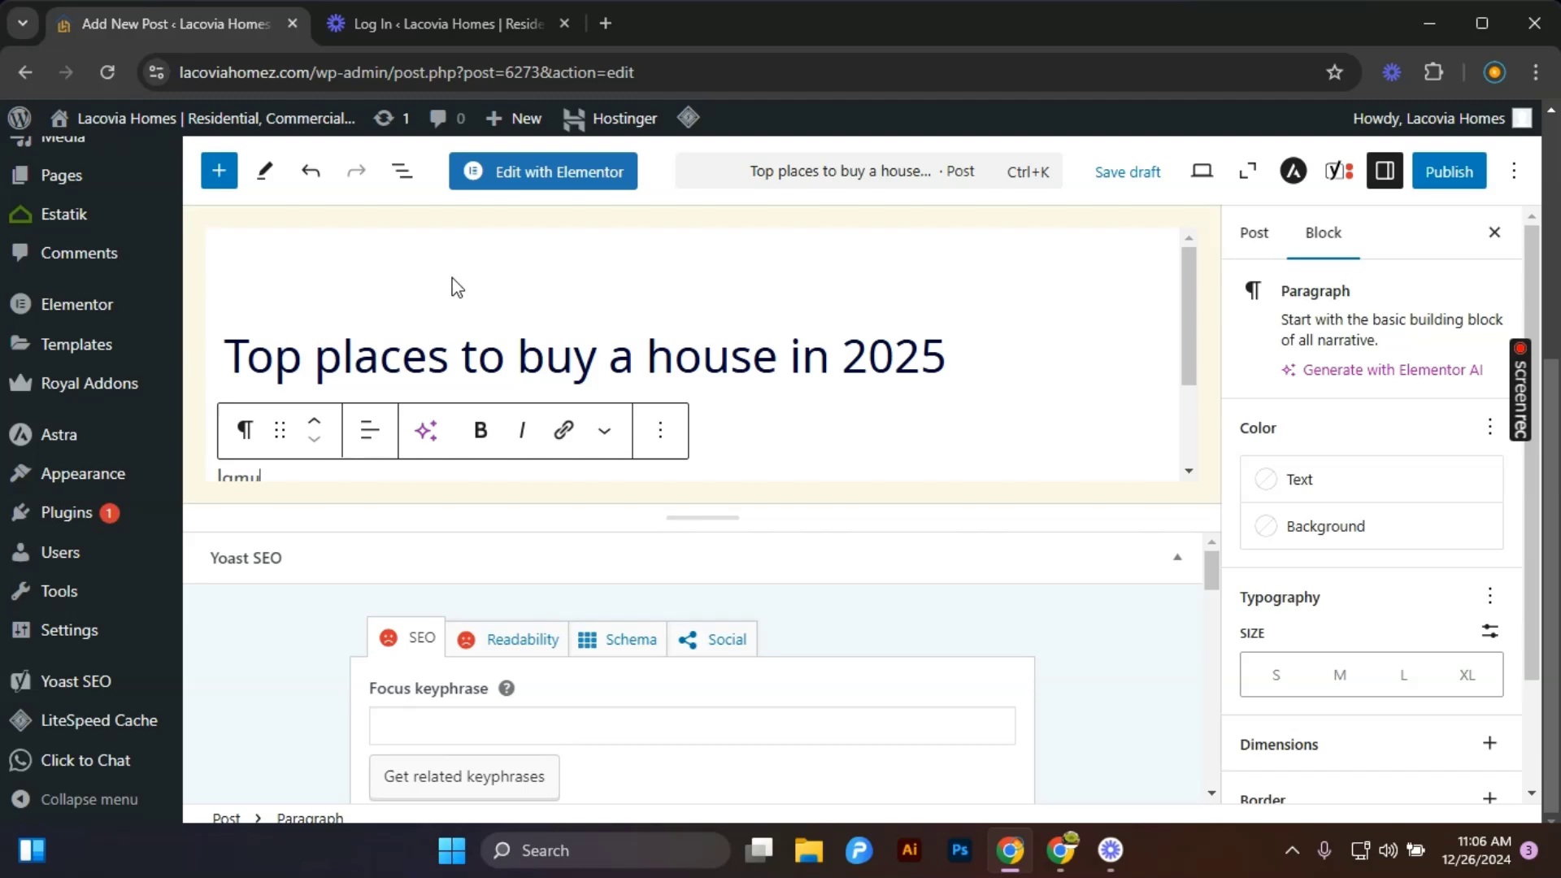
click(1451, 171)
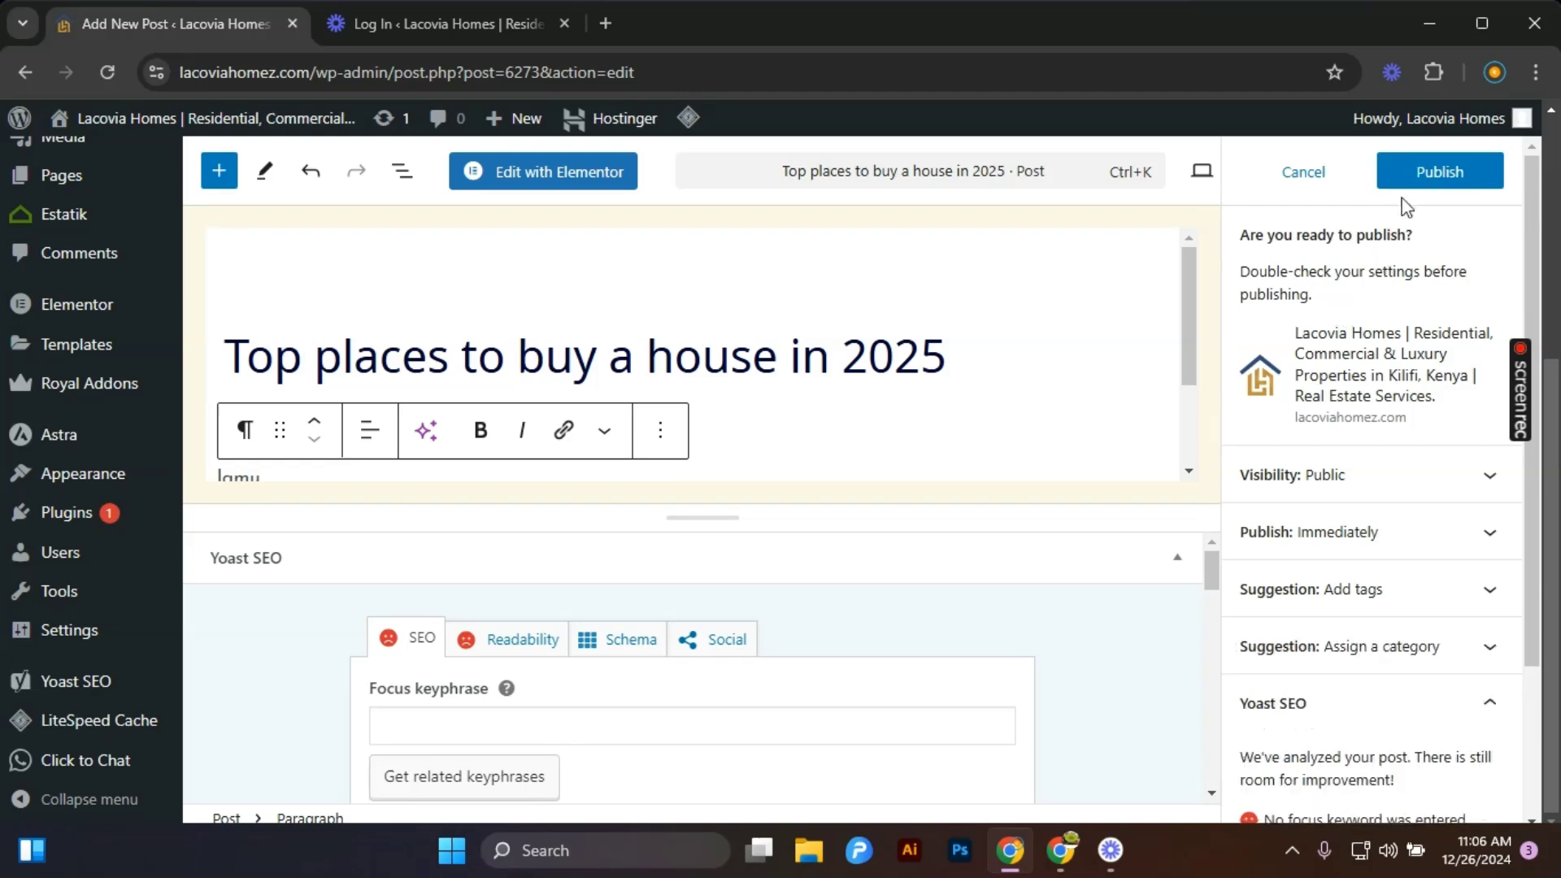
click(1435, 172)
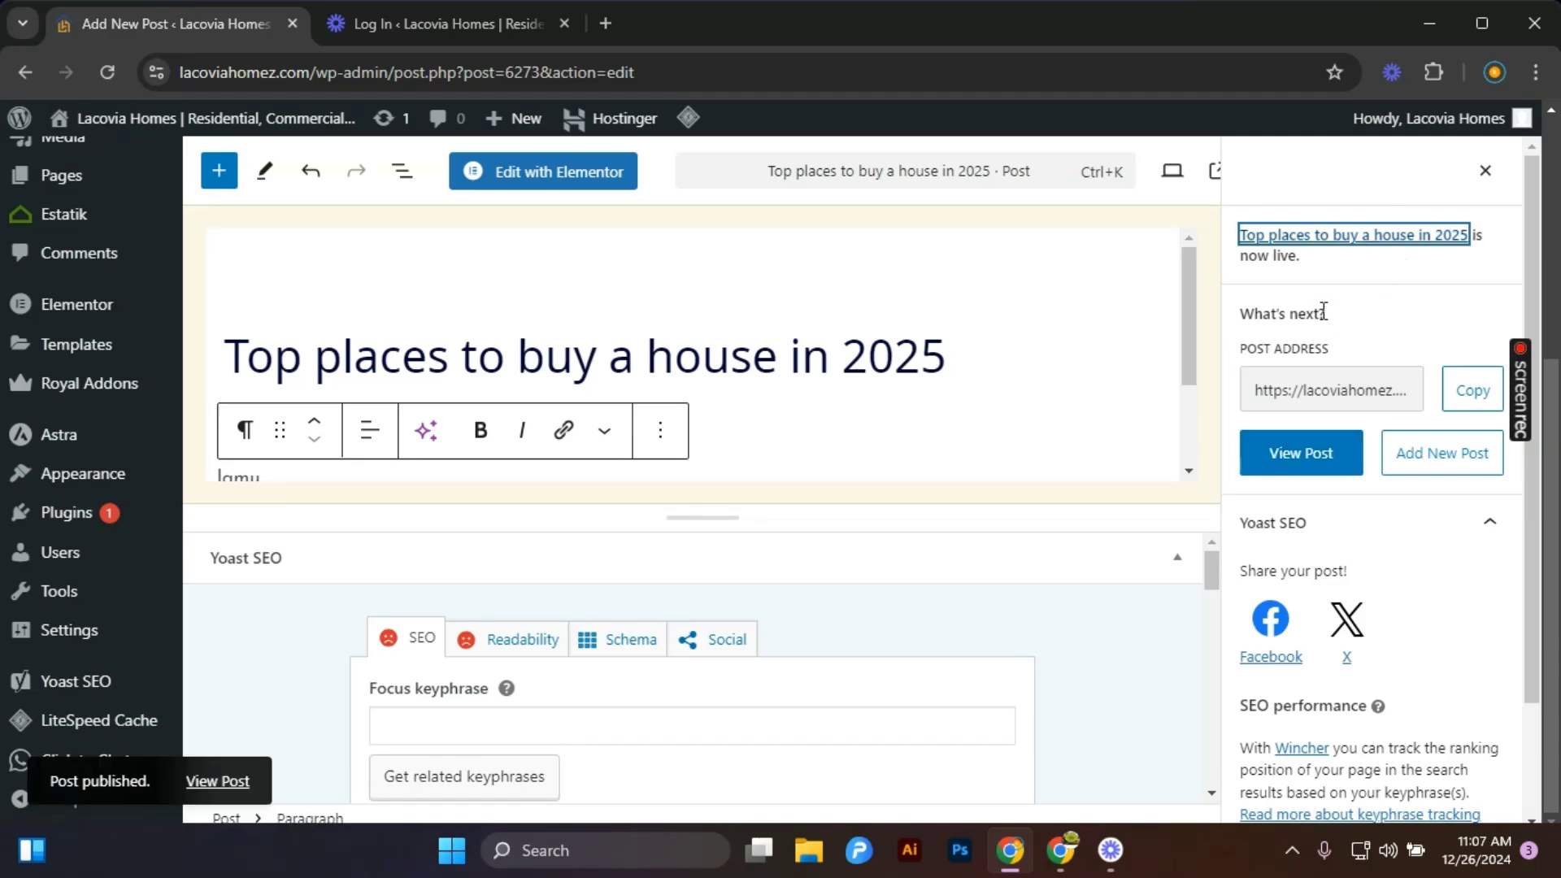
click(1485, 172)
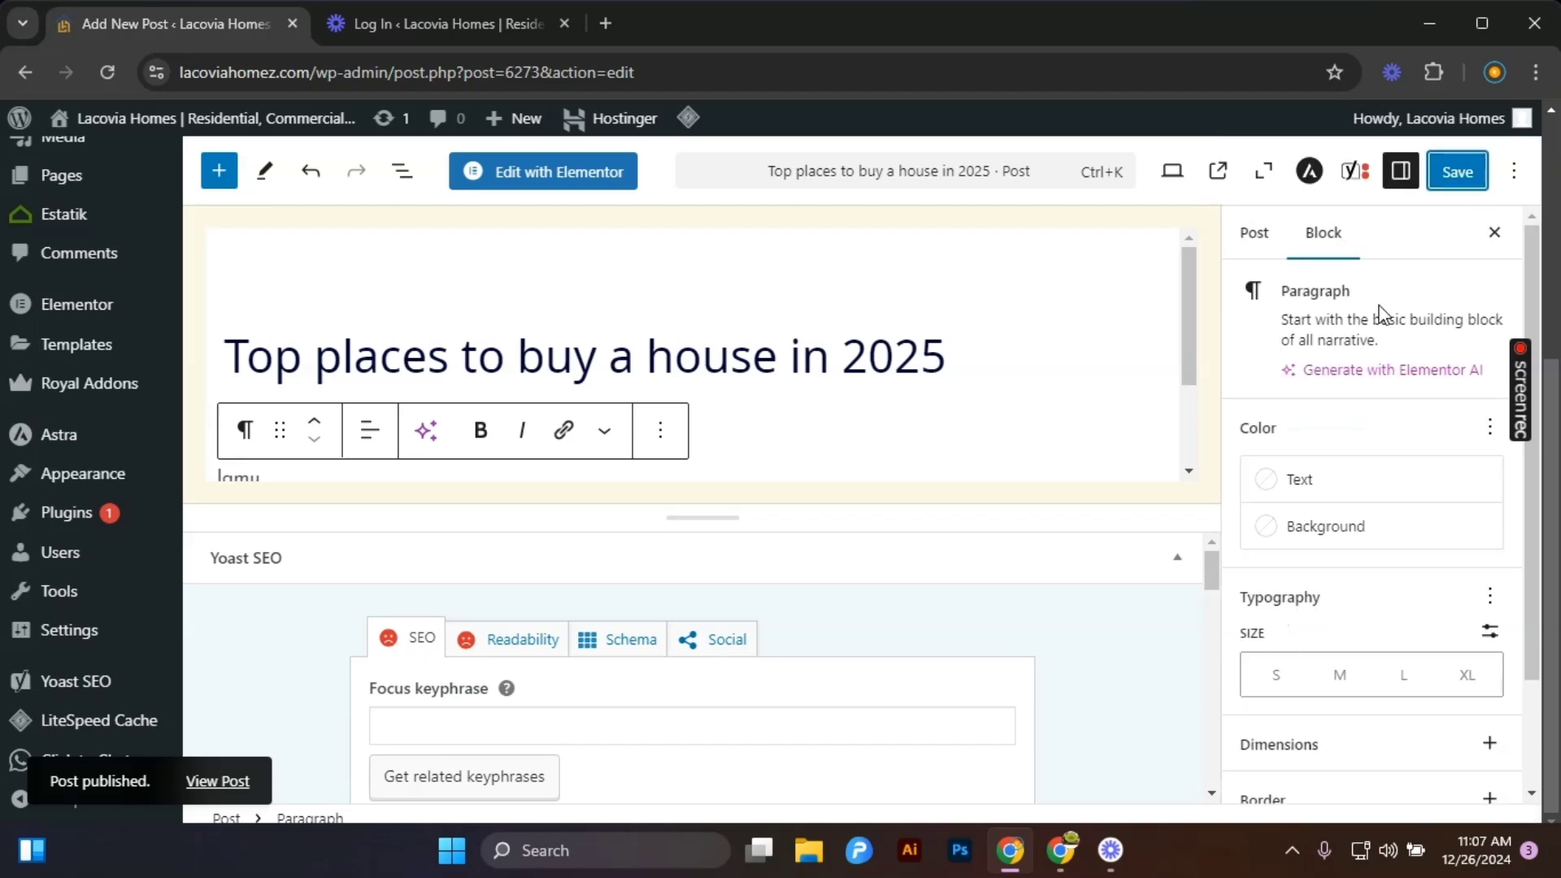
Switch between the post settings and the paragraph block settings in the sidebar.
scroll(1401, 488, down, 2)
scroll(1401, 487, up, 2)
click(1257, 252)
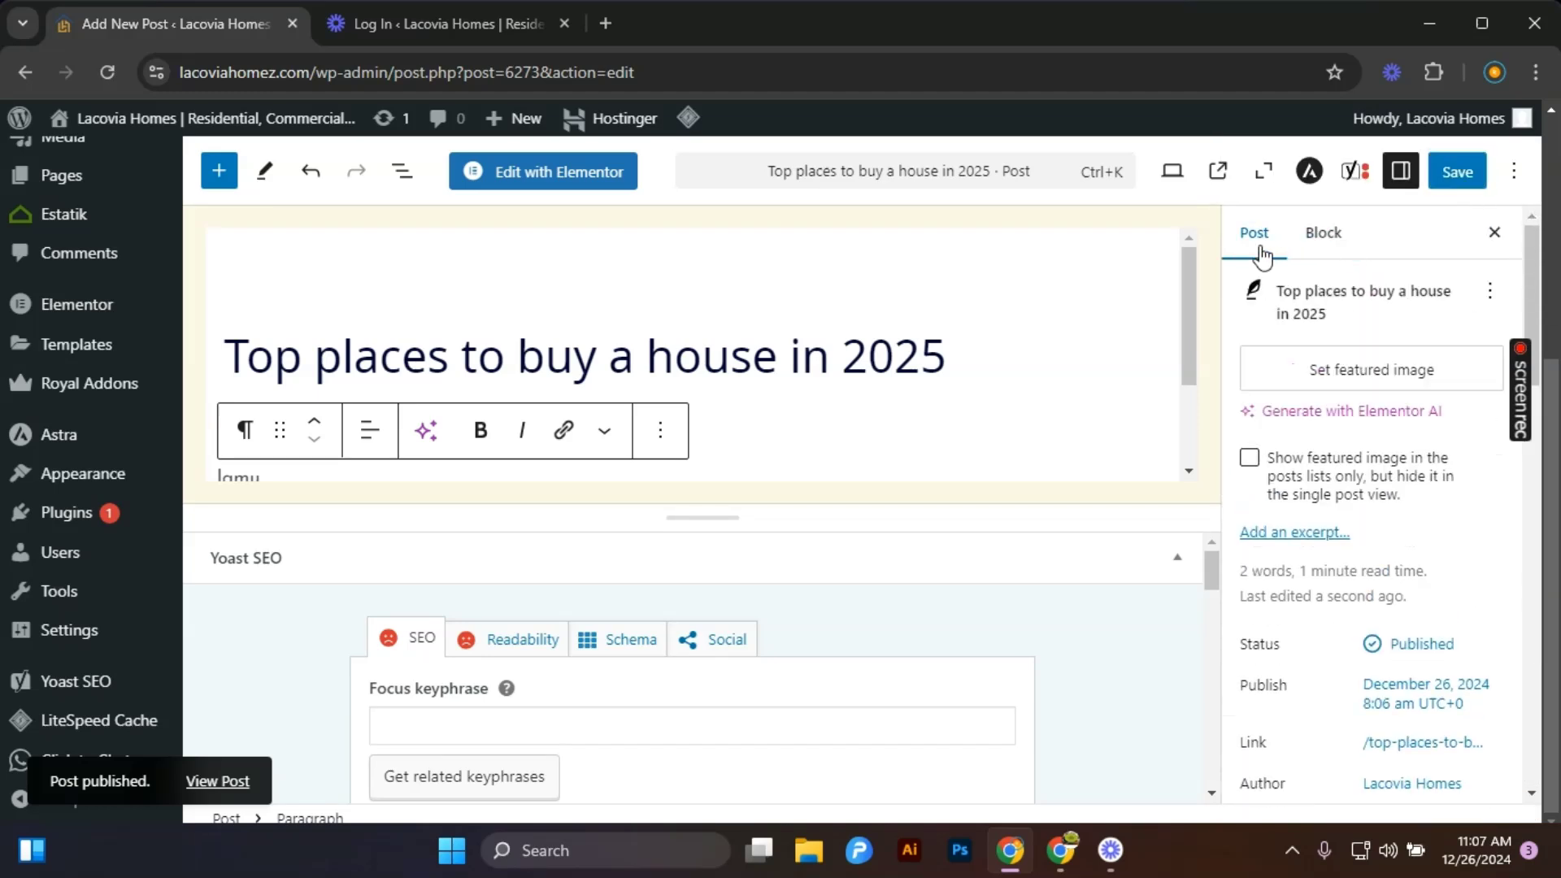
click(1322, 234)
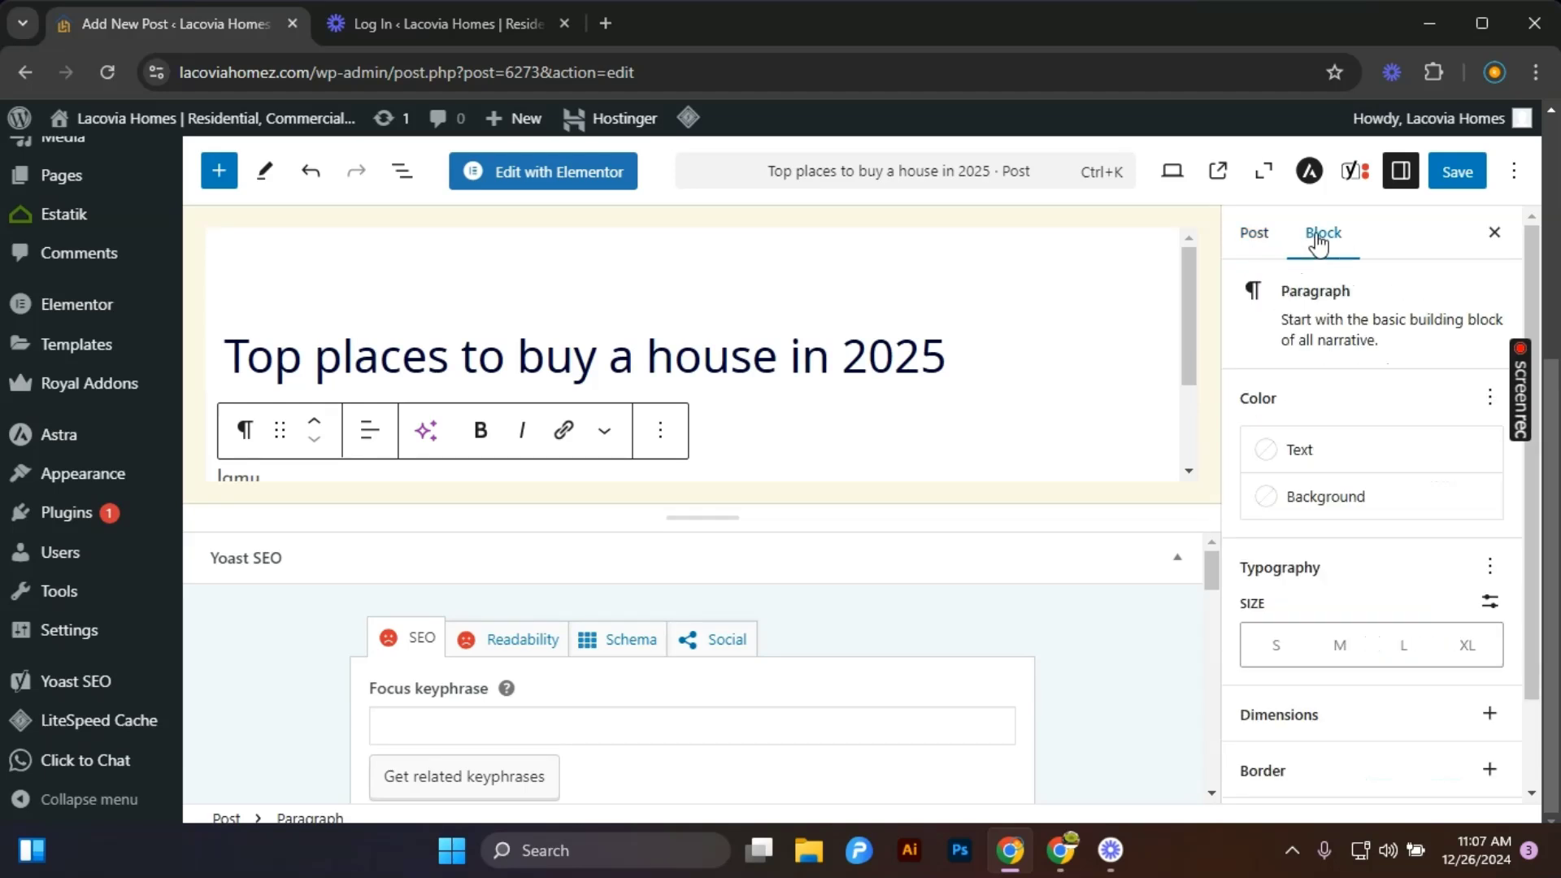
click(1243, 237)
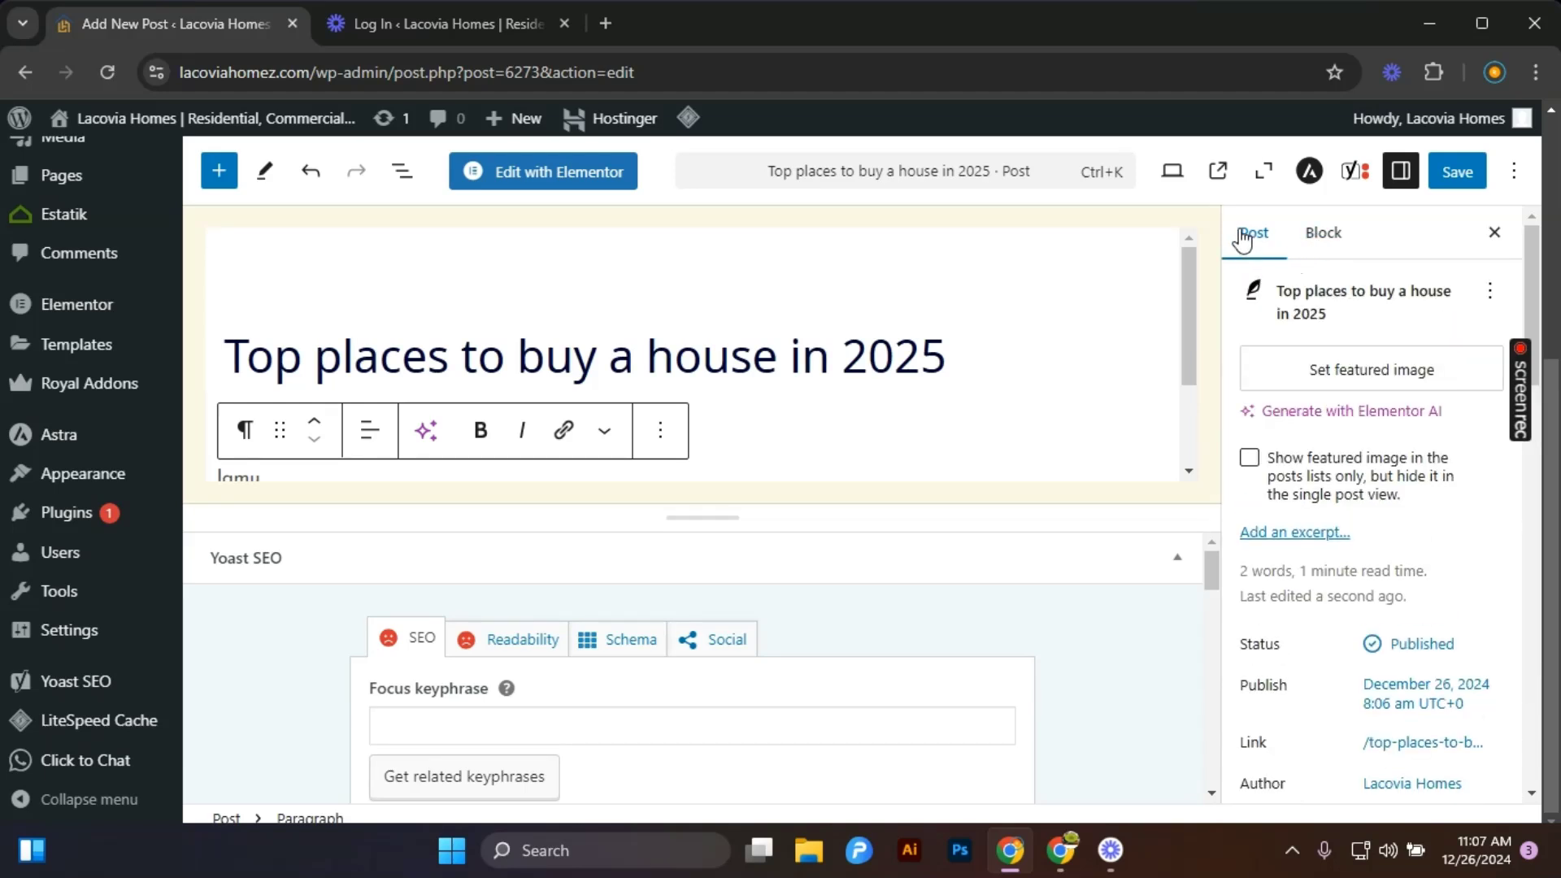
click(1349, 243)
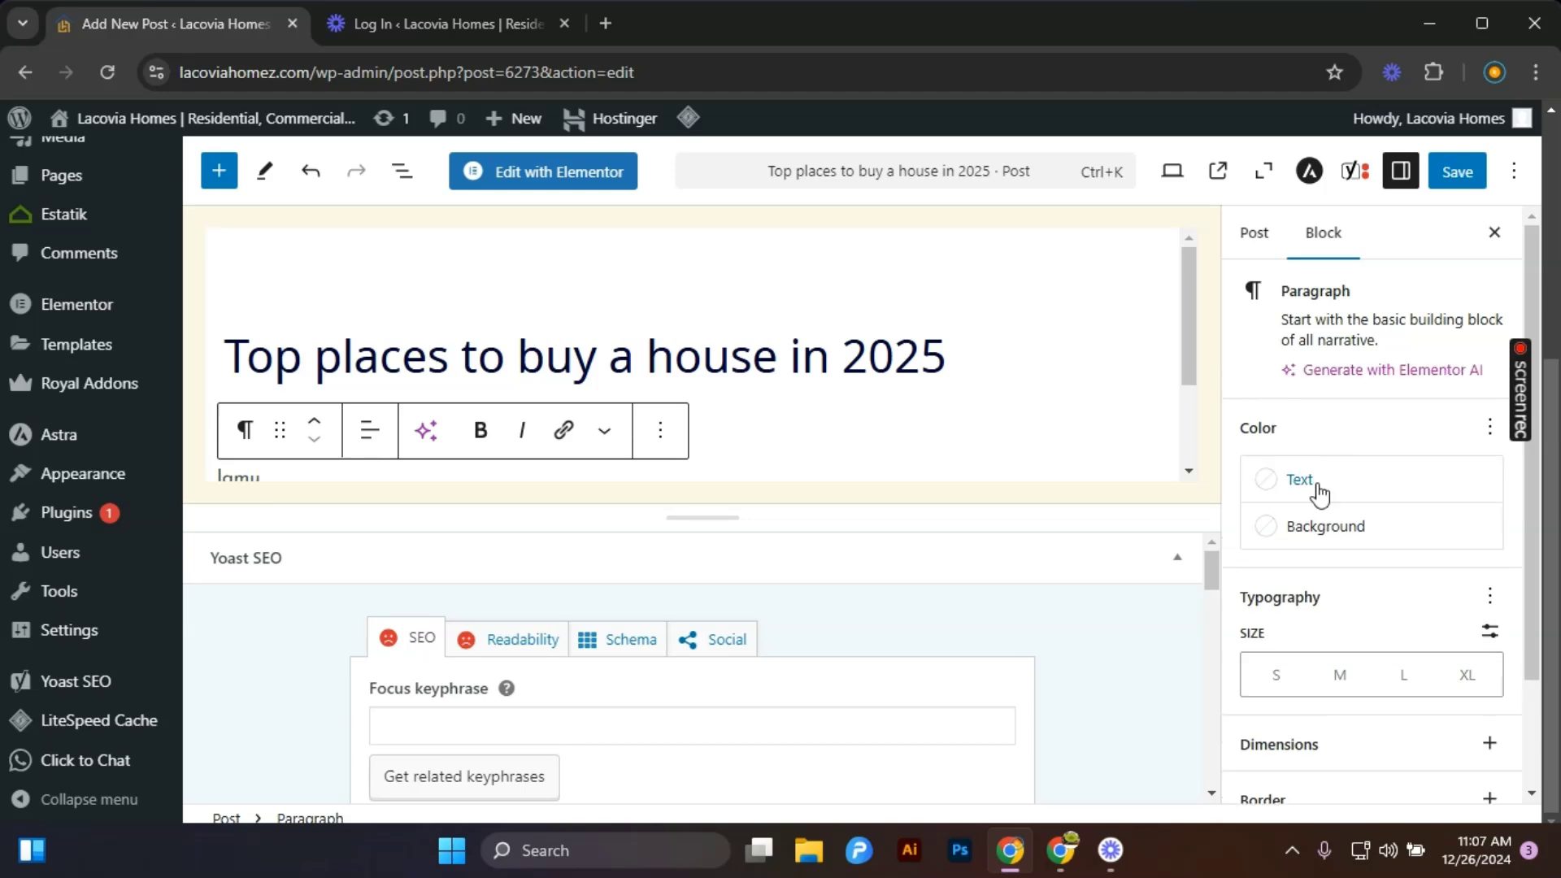
click(1319, 494)
click(655, 348)
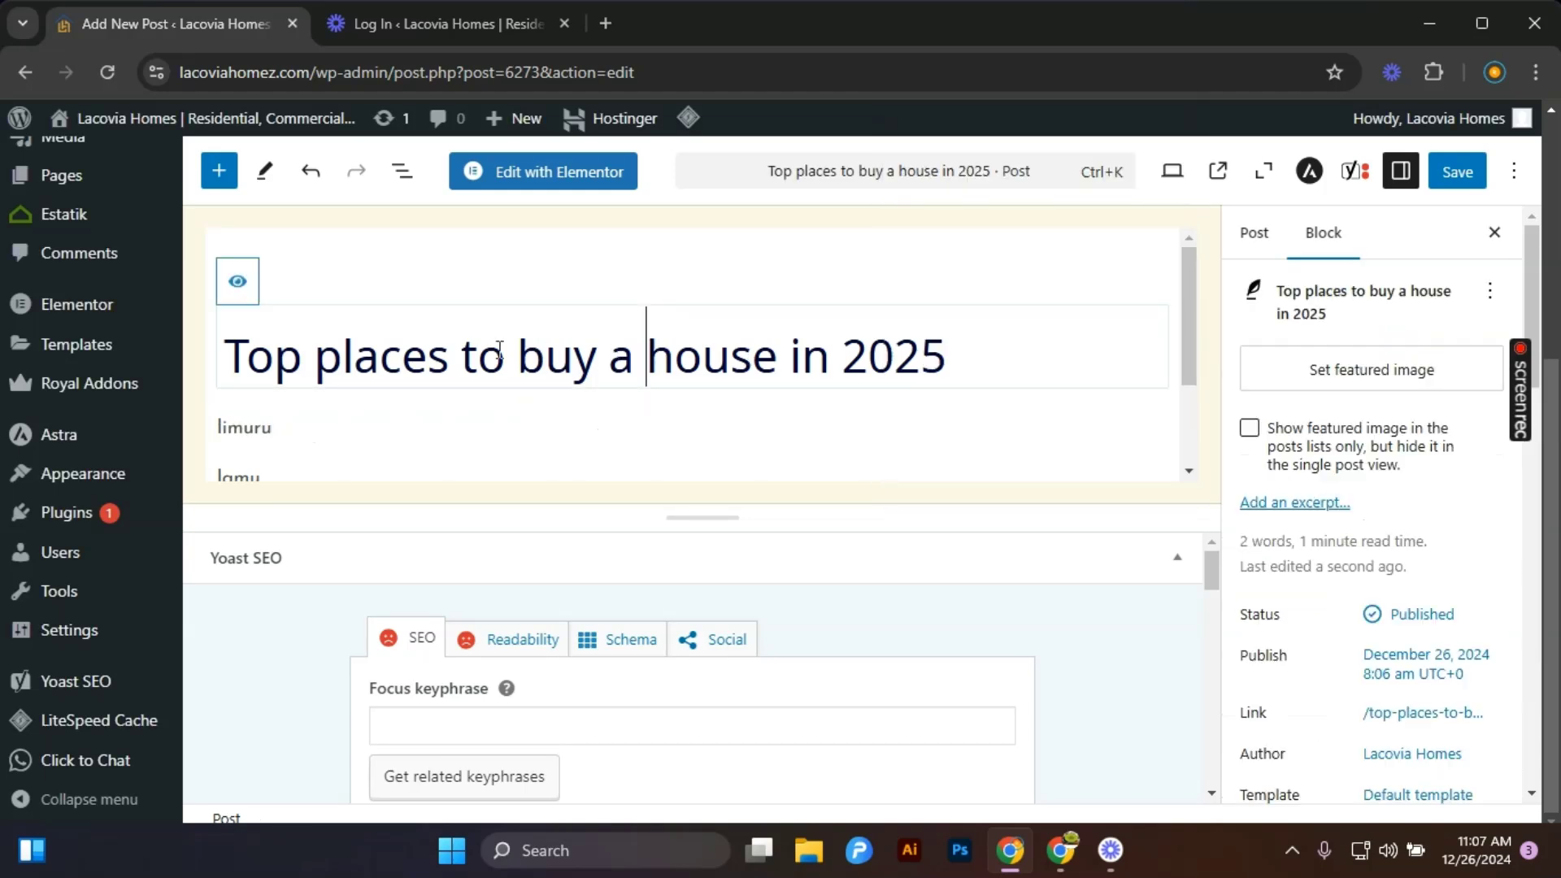
drag(228, 354, 871, 383)
click(1013, 386)
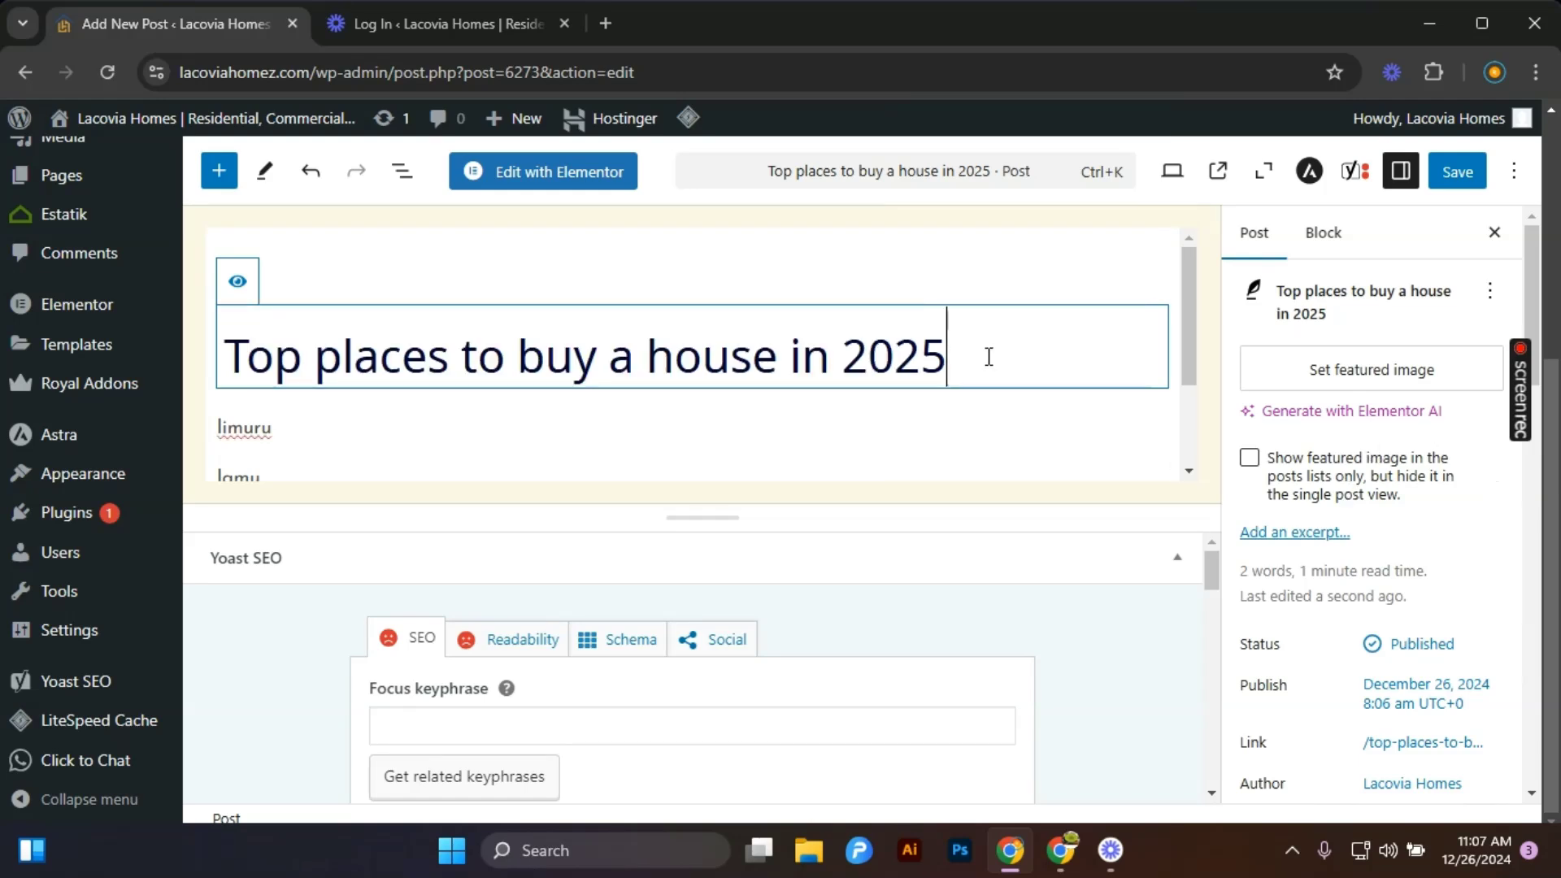
drag(965, 348, 232, 350)
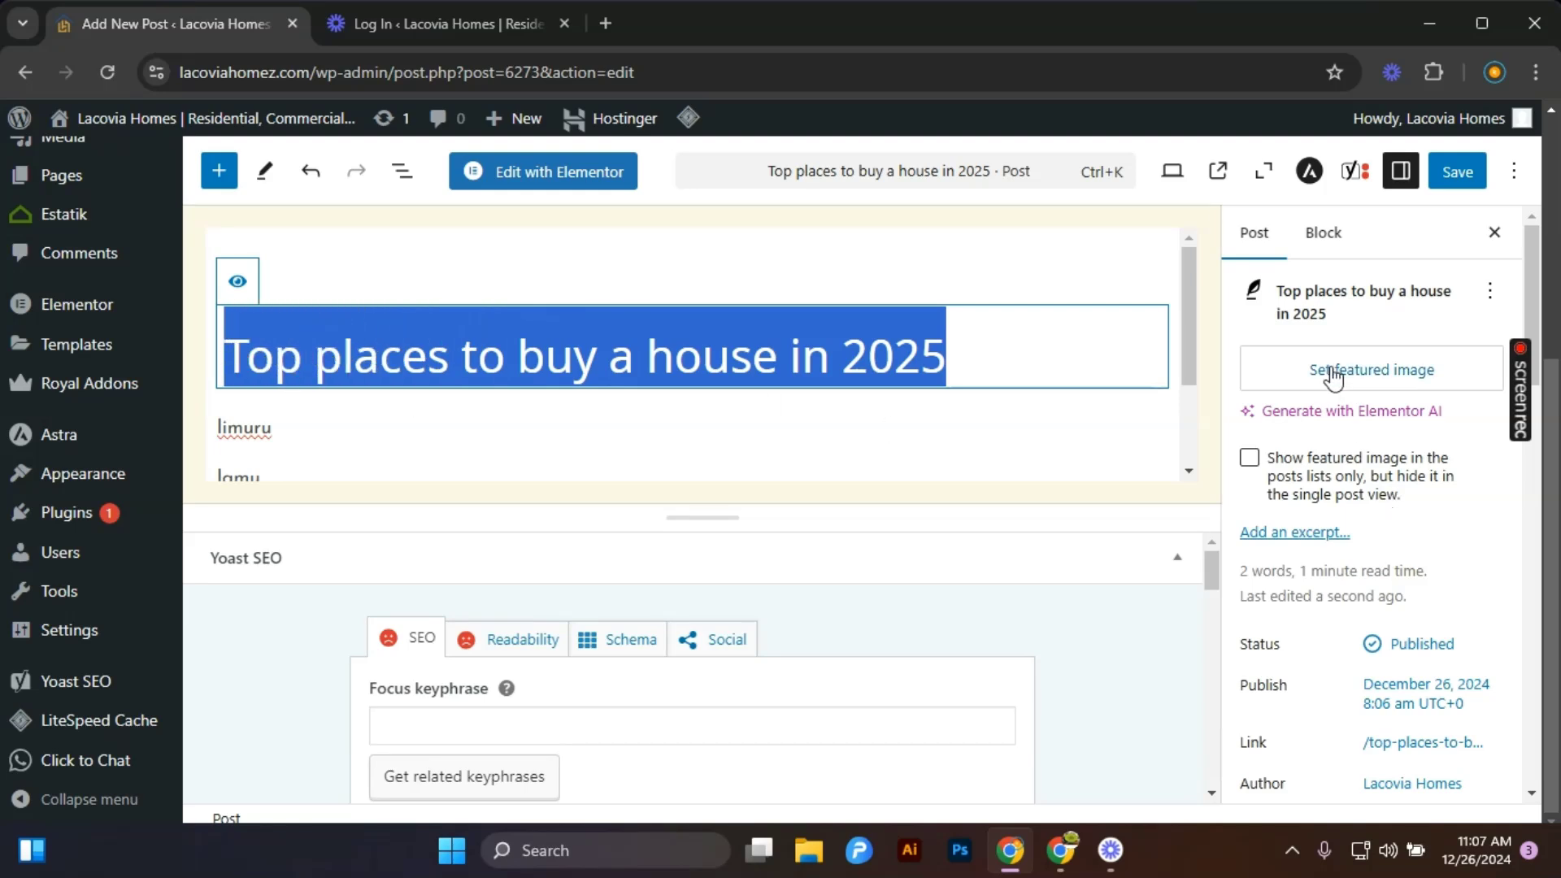
click(1339, 238)
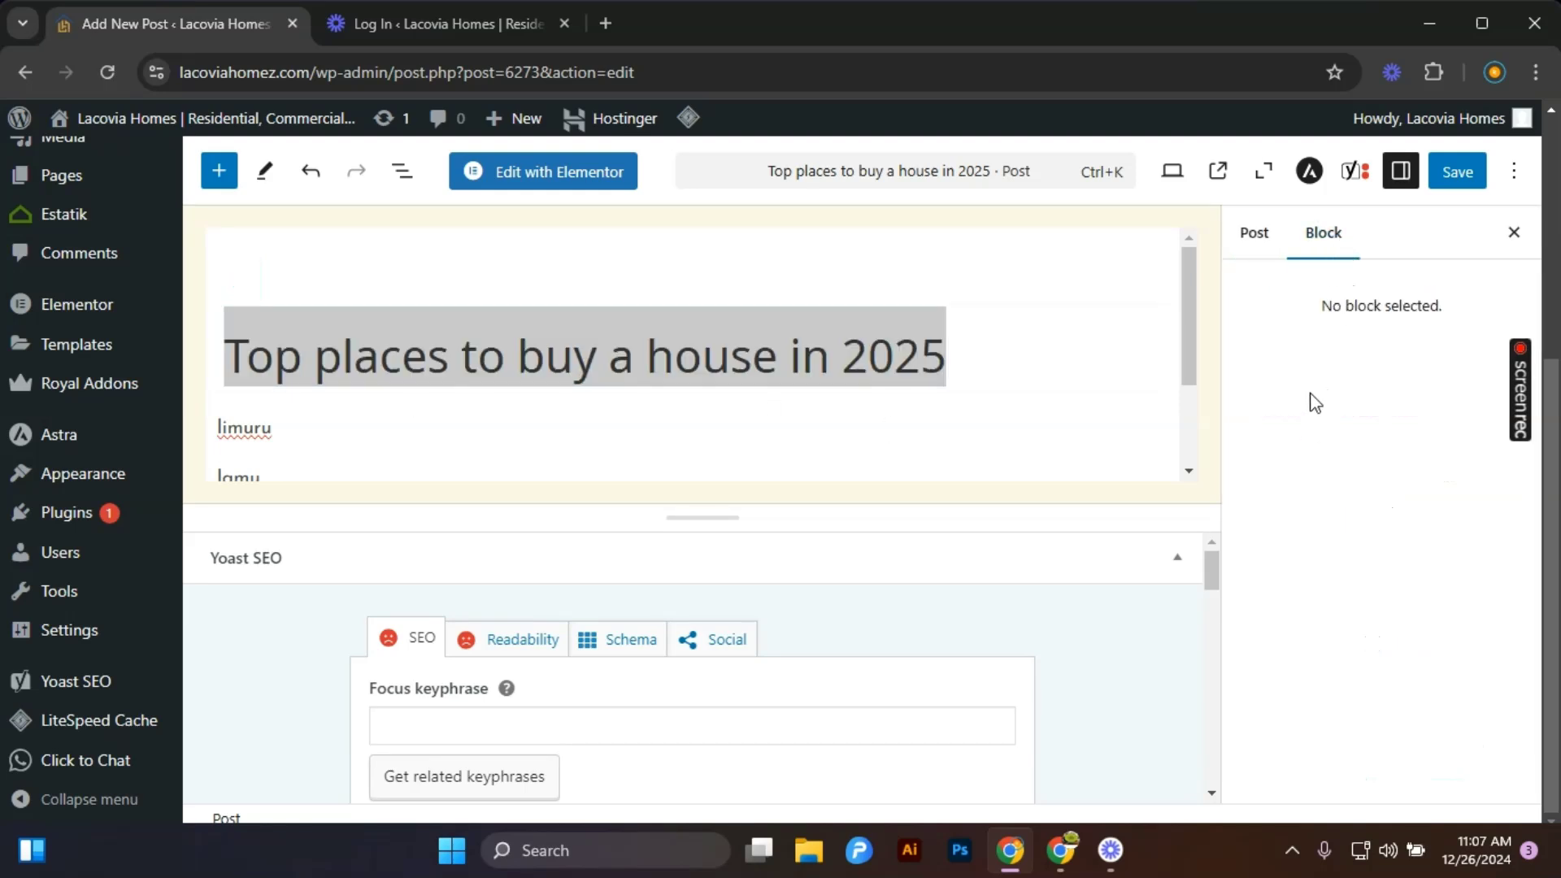
click(772, 350)
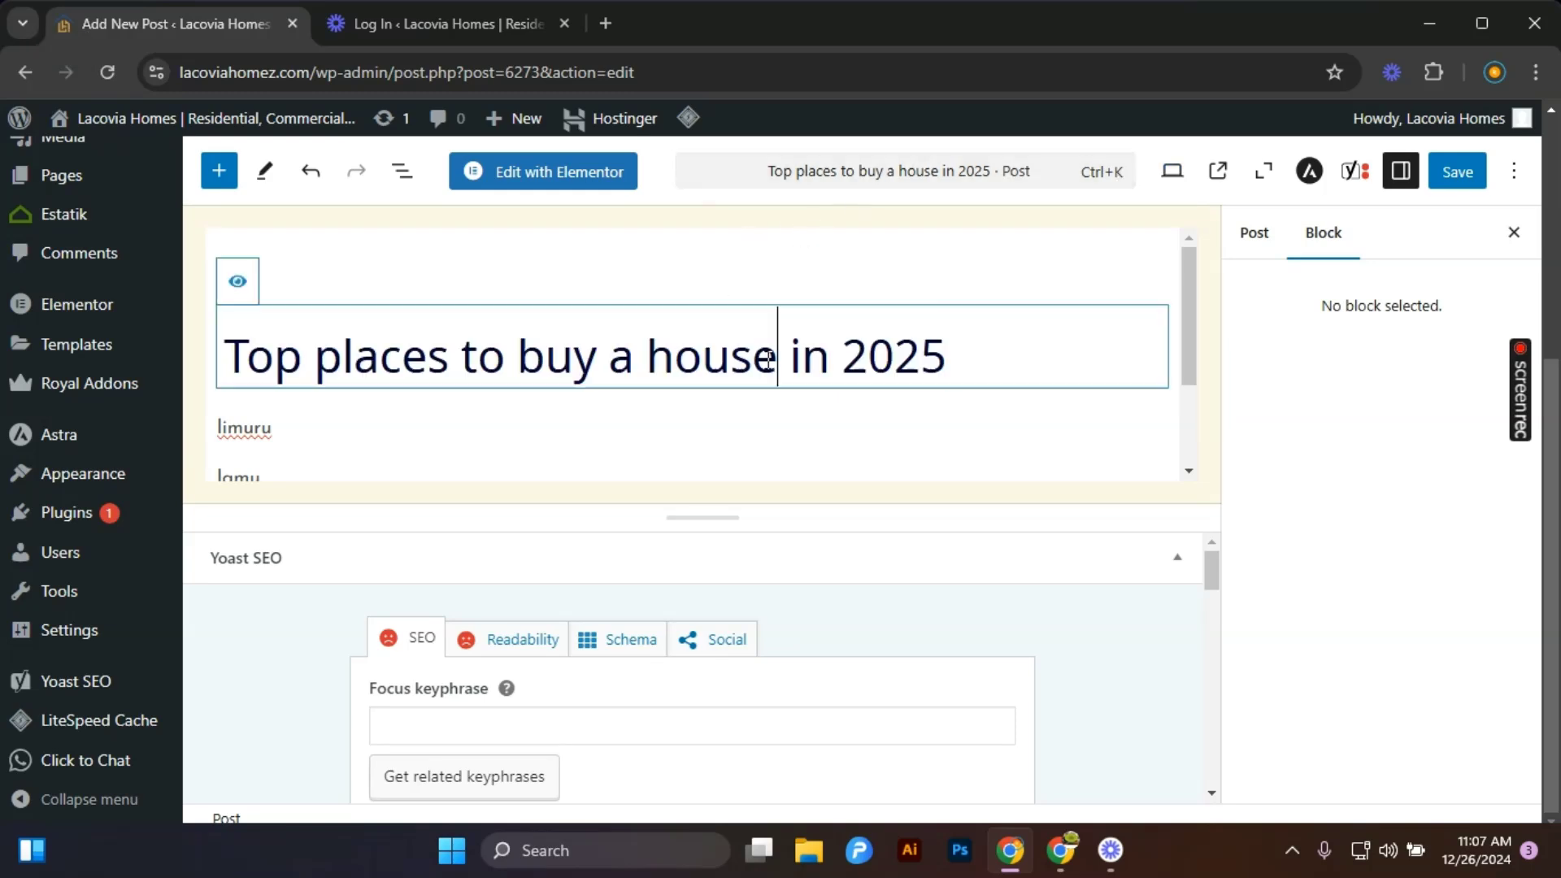
click(1265, 242)
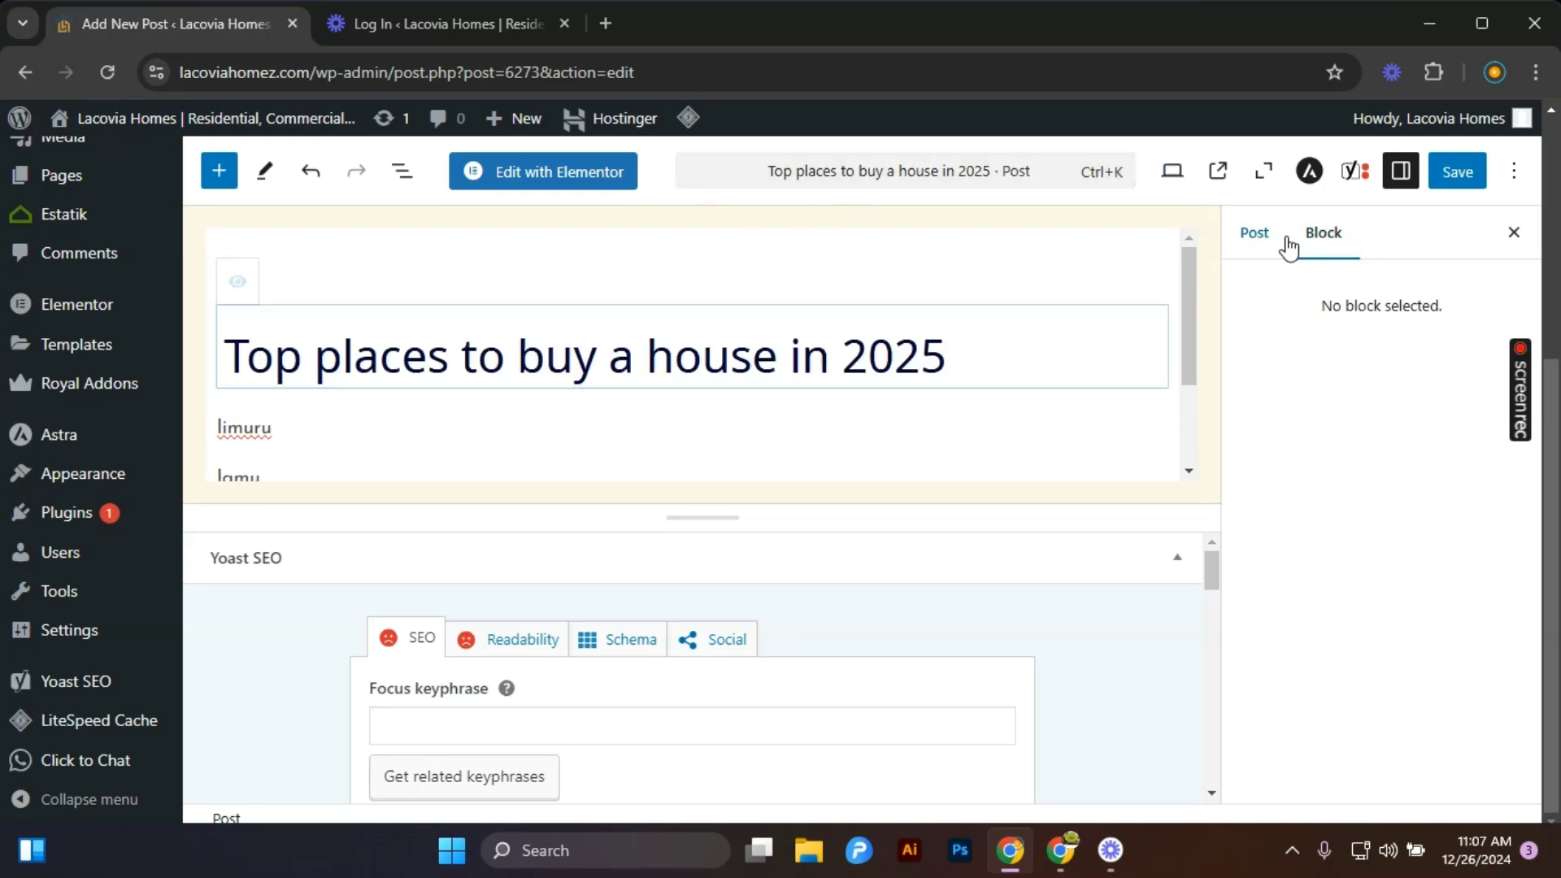
click(1321, 236)
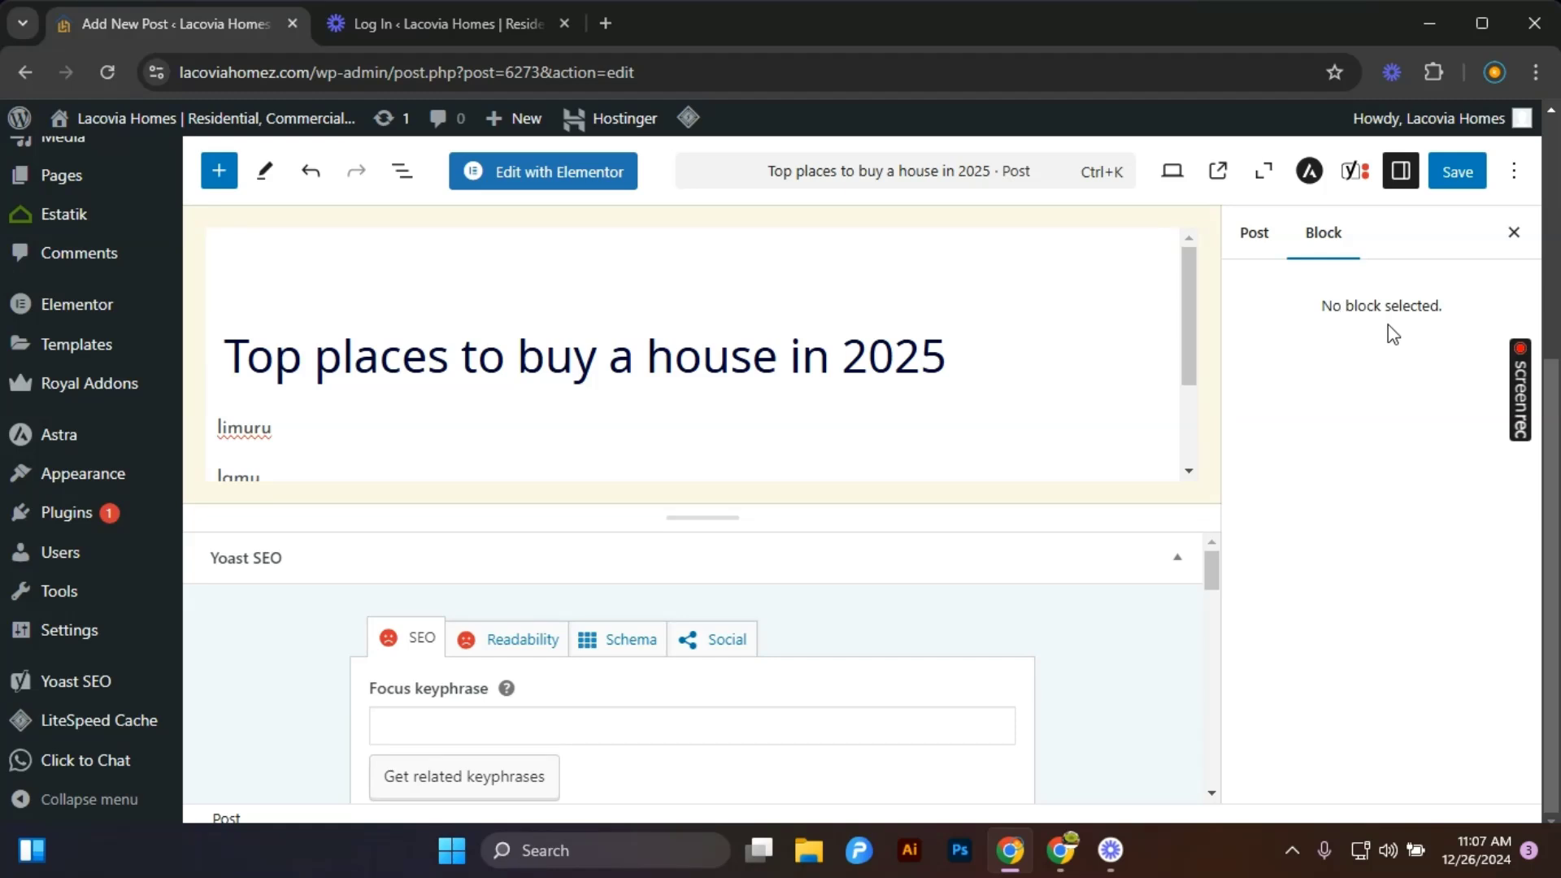
click(704, 374)
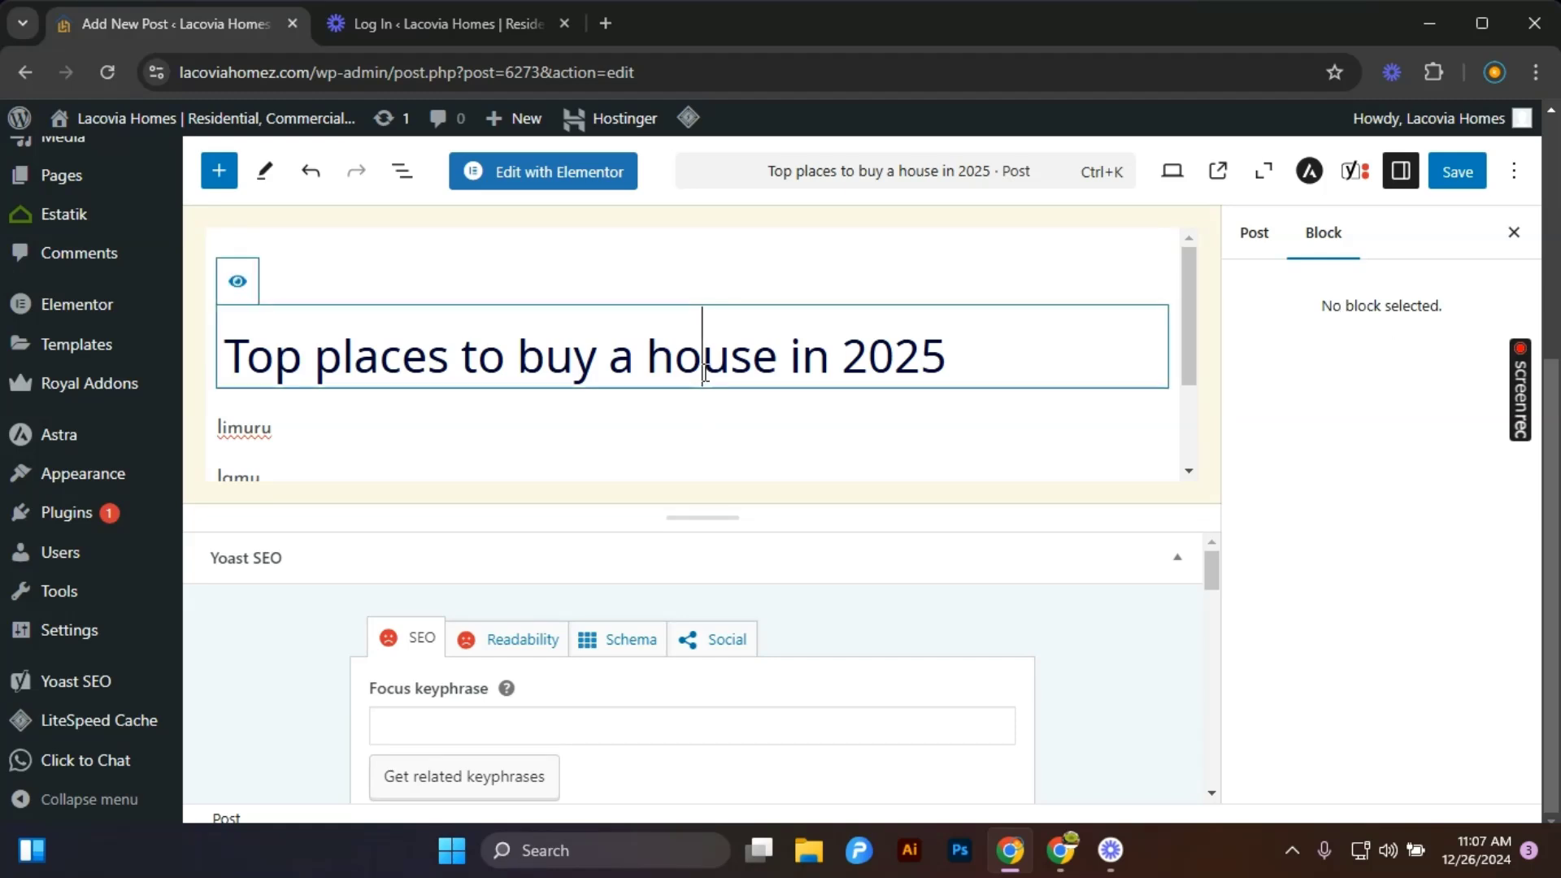
Set the limuru paragraph's text color to Theme Color 3.
click(330, 434)
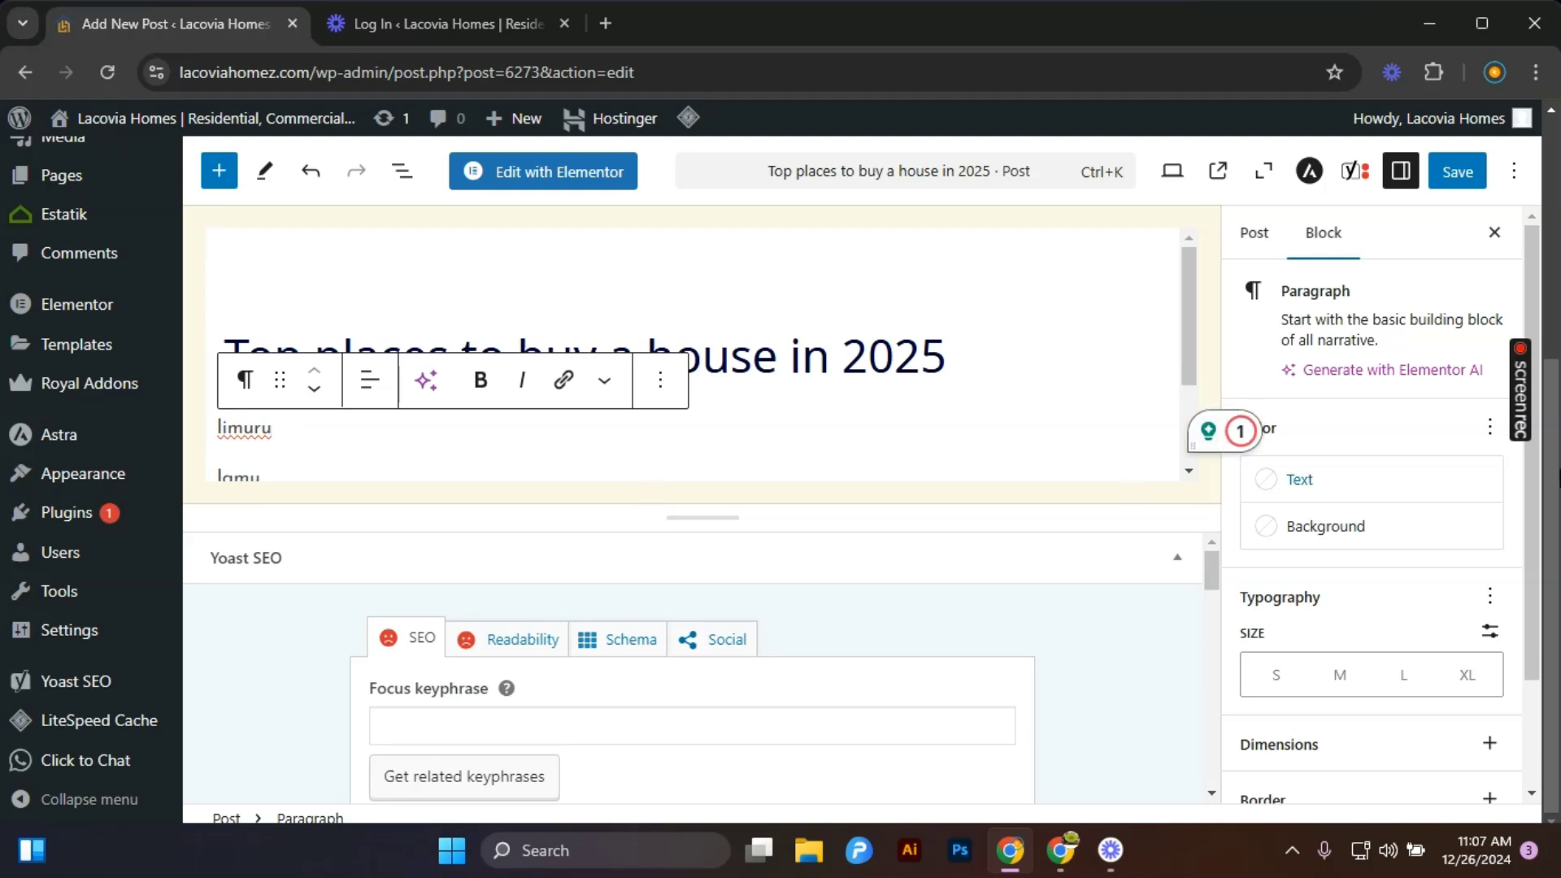
click(1343, 492)
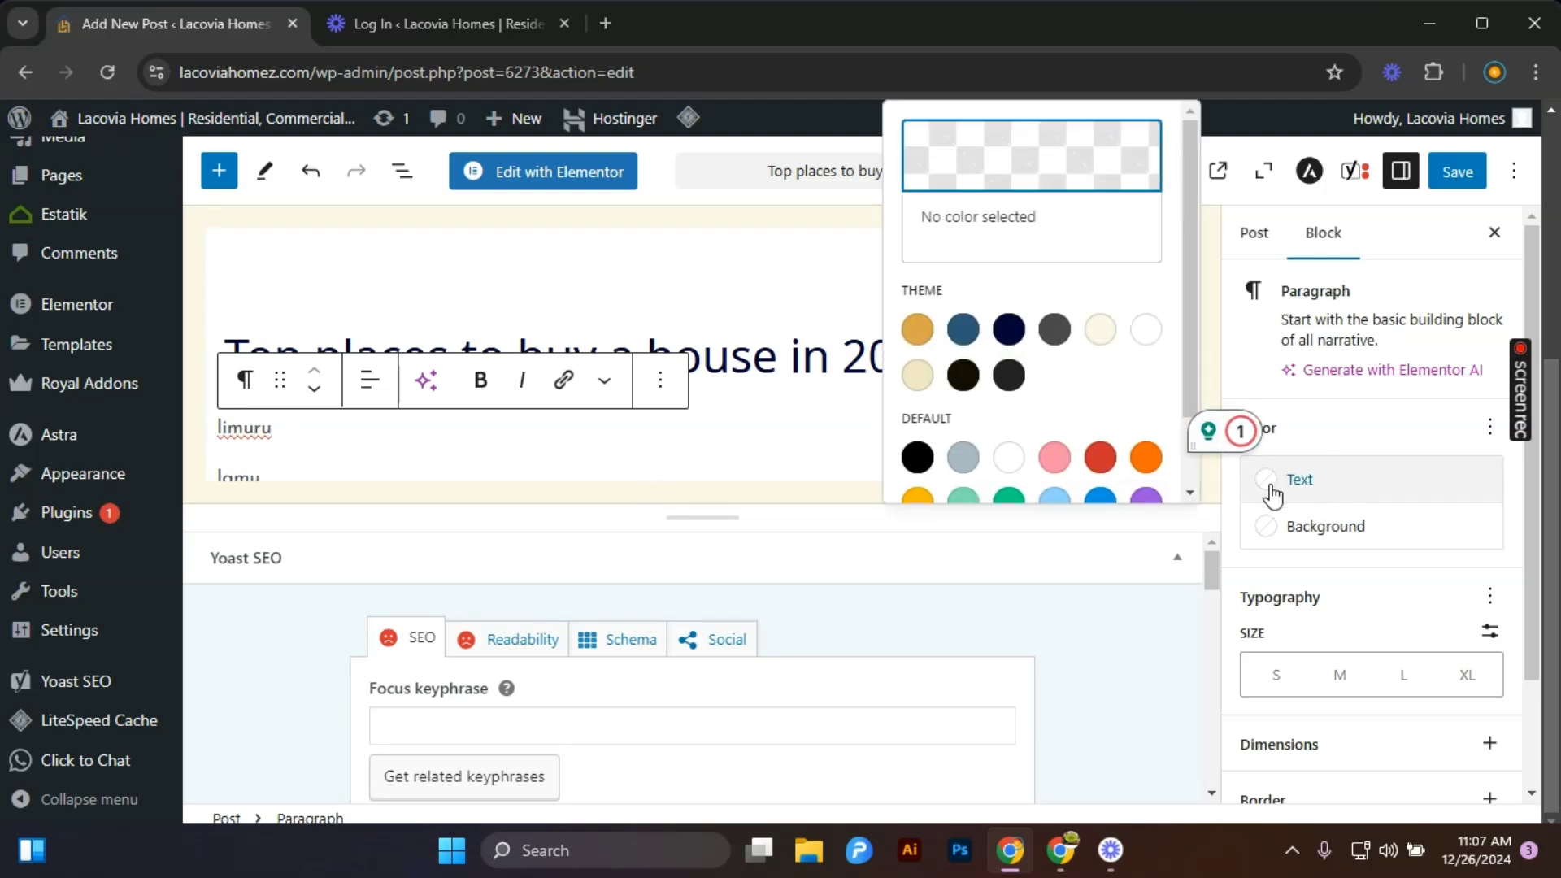
click(1146, 457)
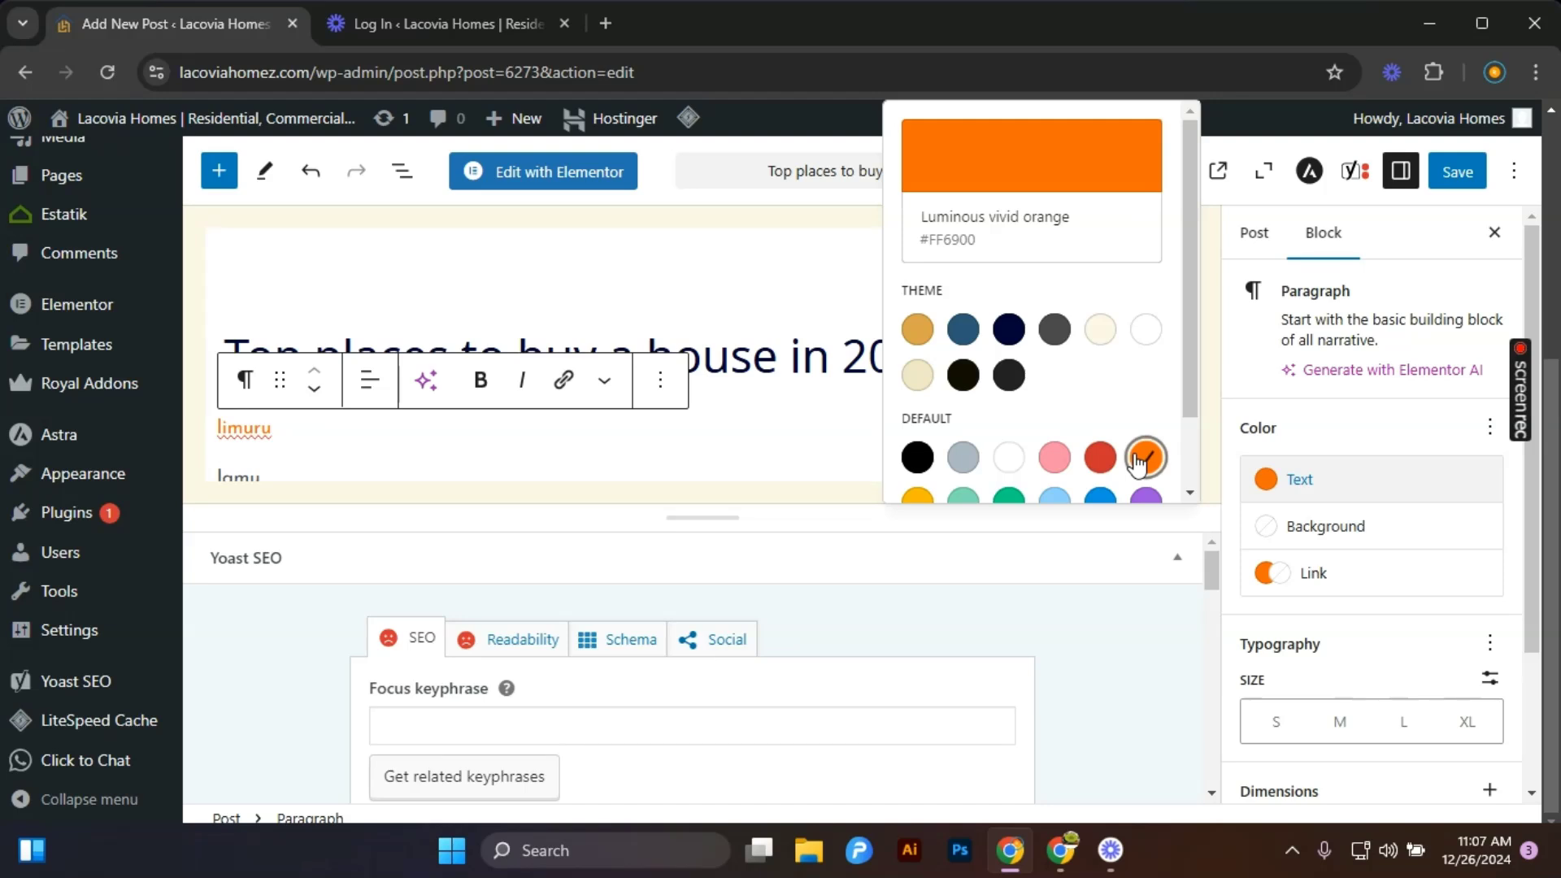
click(1148, 331)
click(1009, 329)
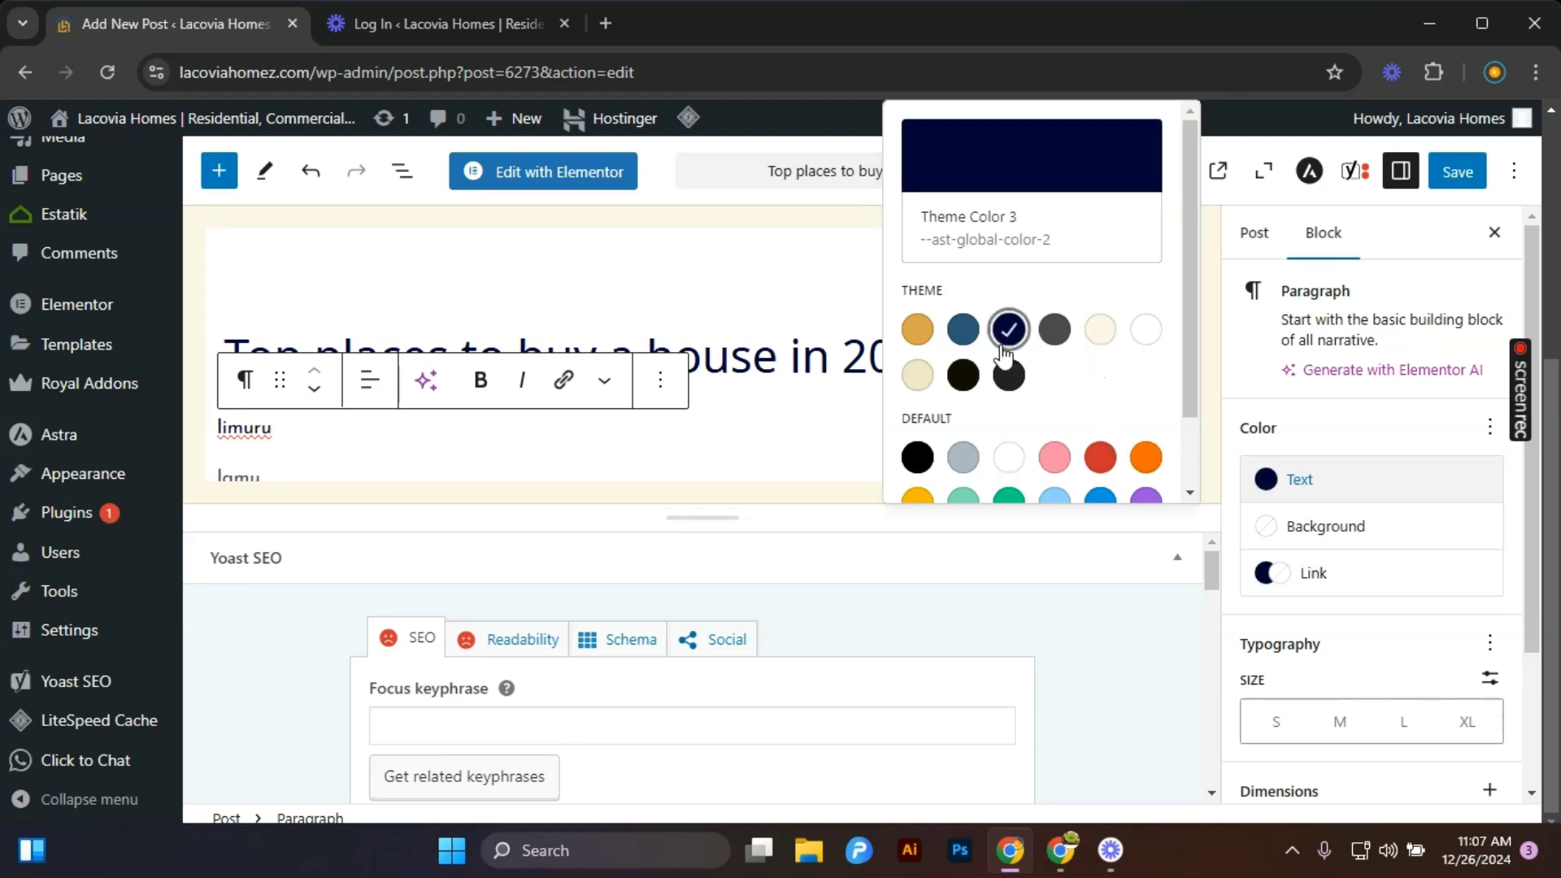
click(764, 420)
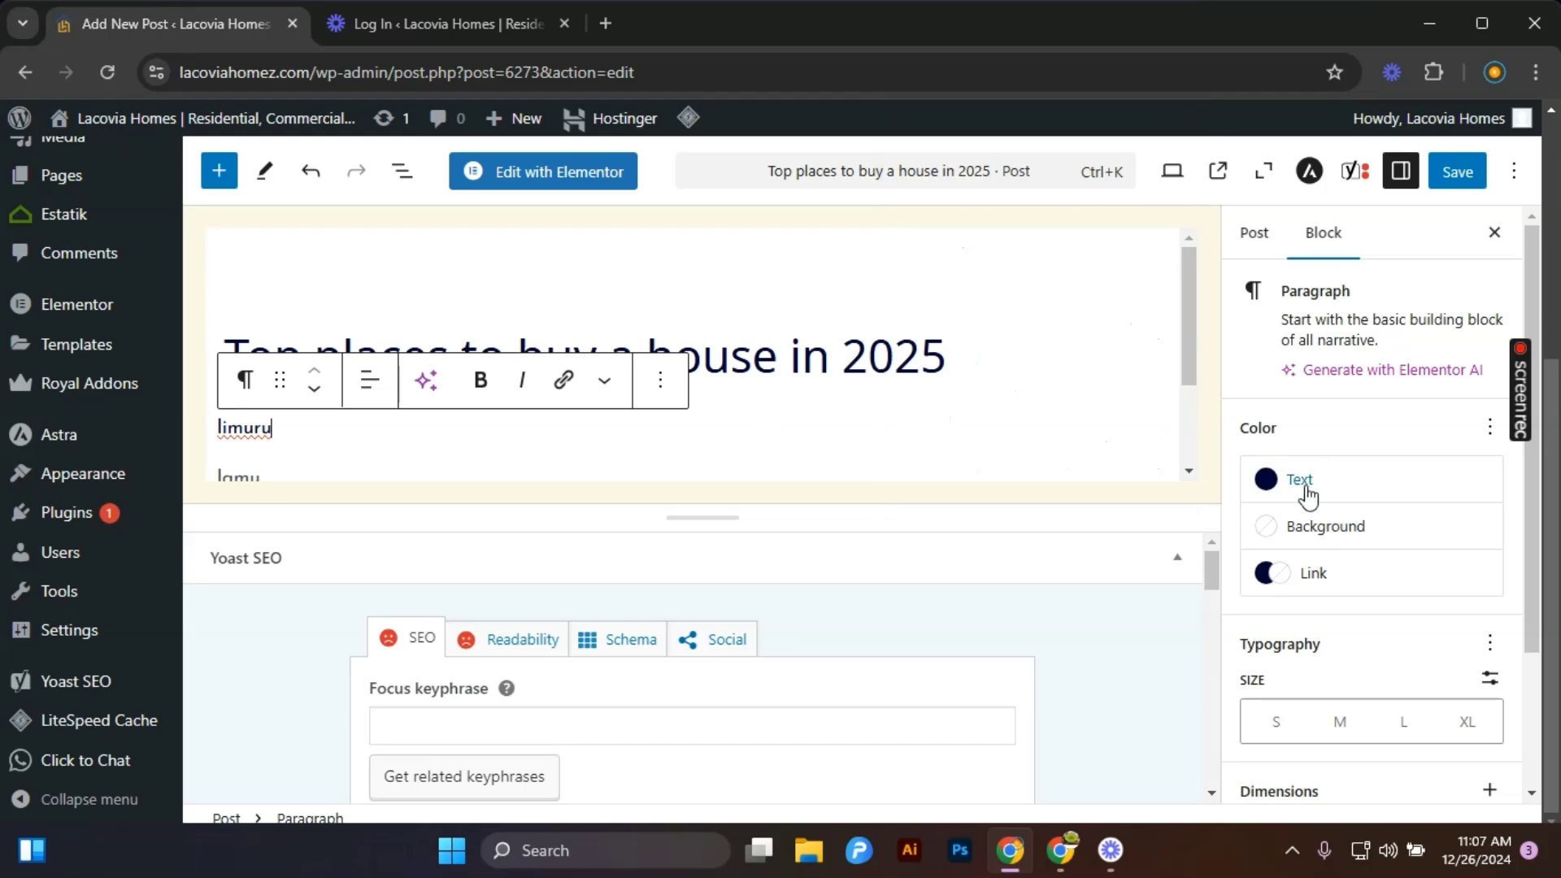
Set the limuru paragraph's background color to Theme Color 7.
click(1324, 528)
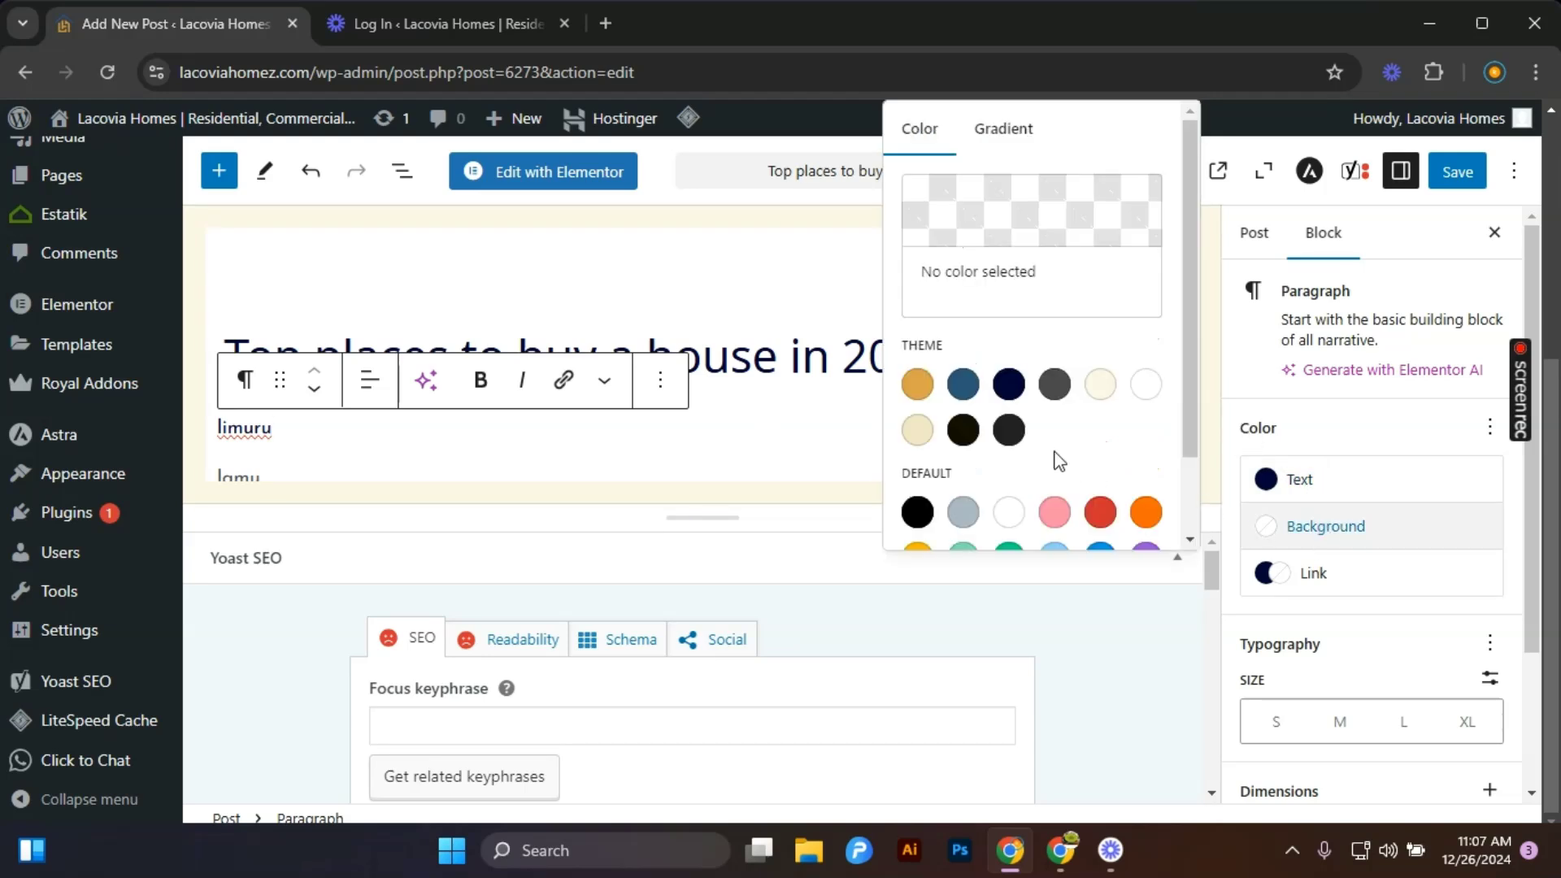
click(1098, 384)
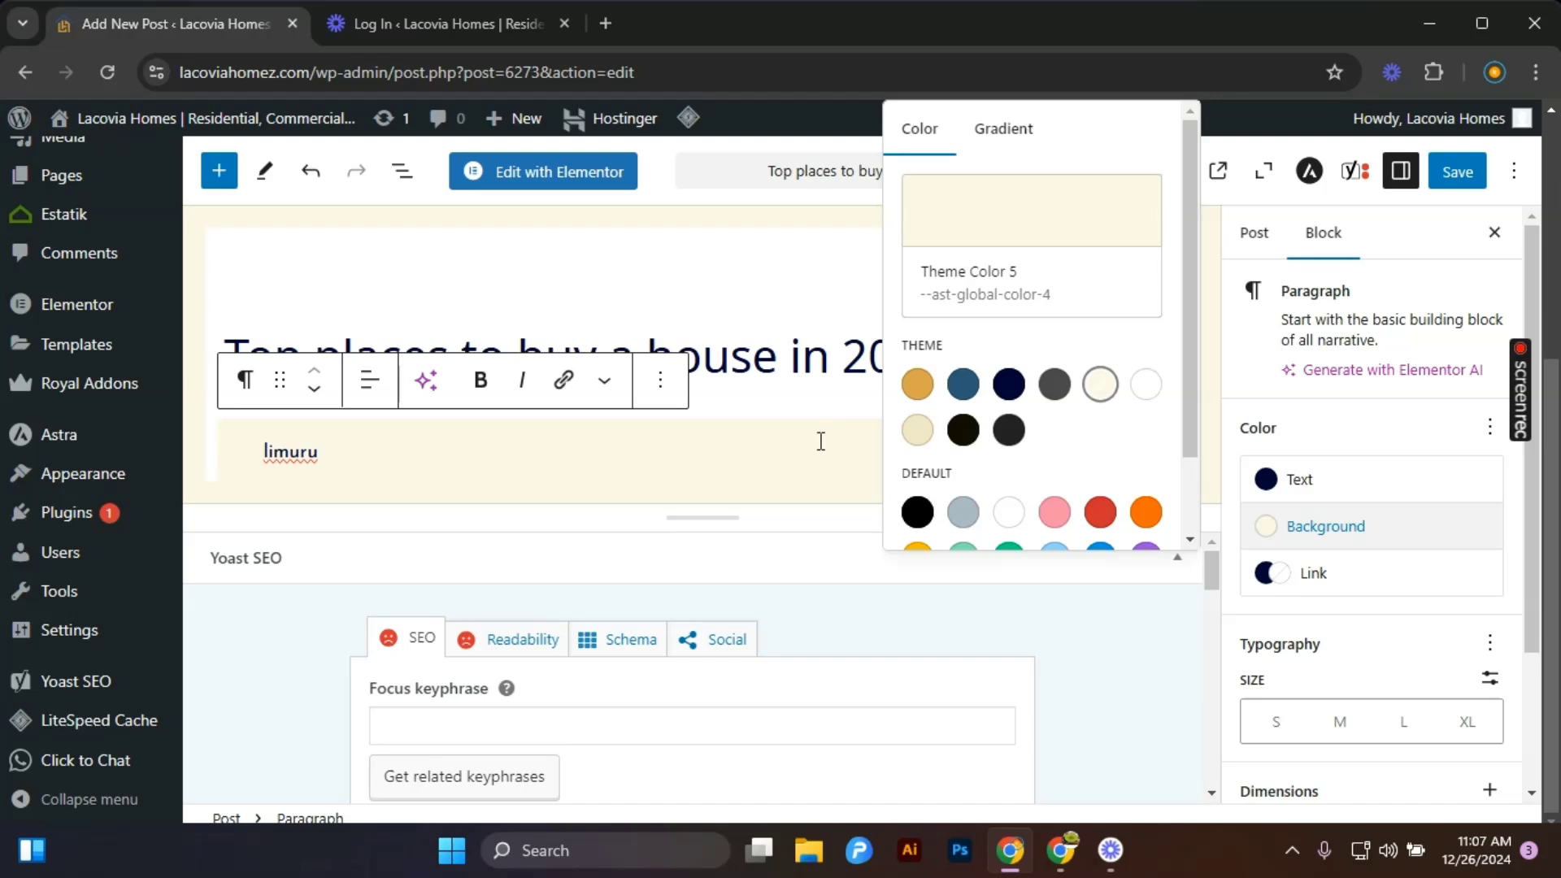
click(920, 431)
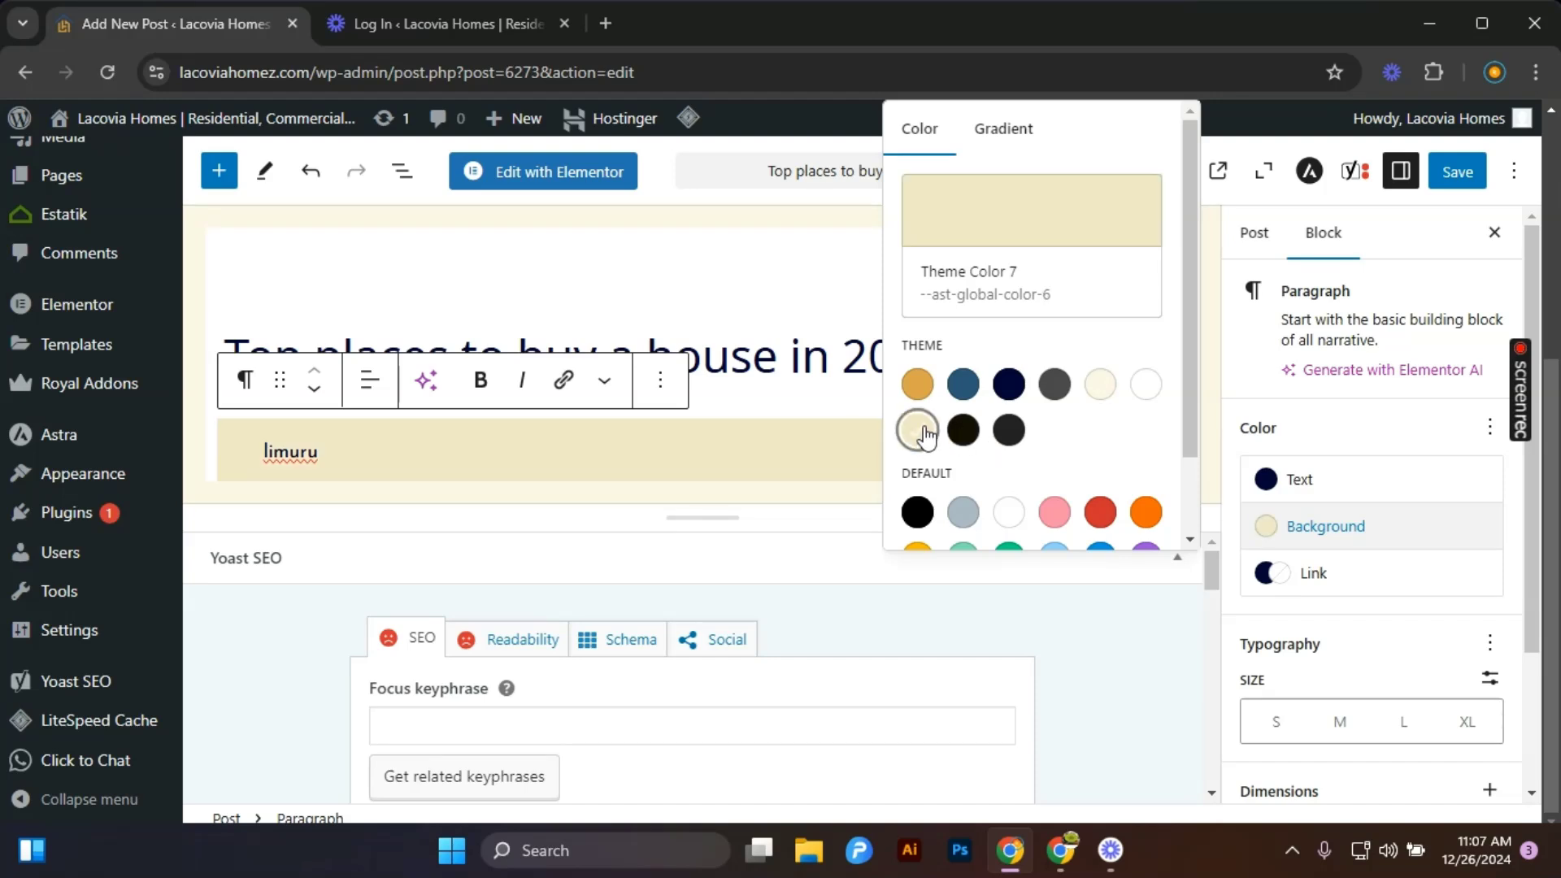
click(820, 447)
Examine the paragraph's typography options, advanced settings and the post settings.
scroll(819, 447, down, 2)
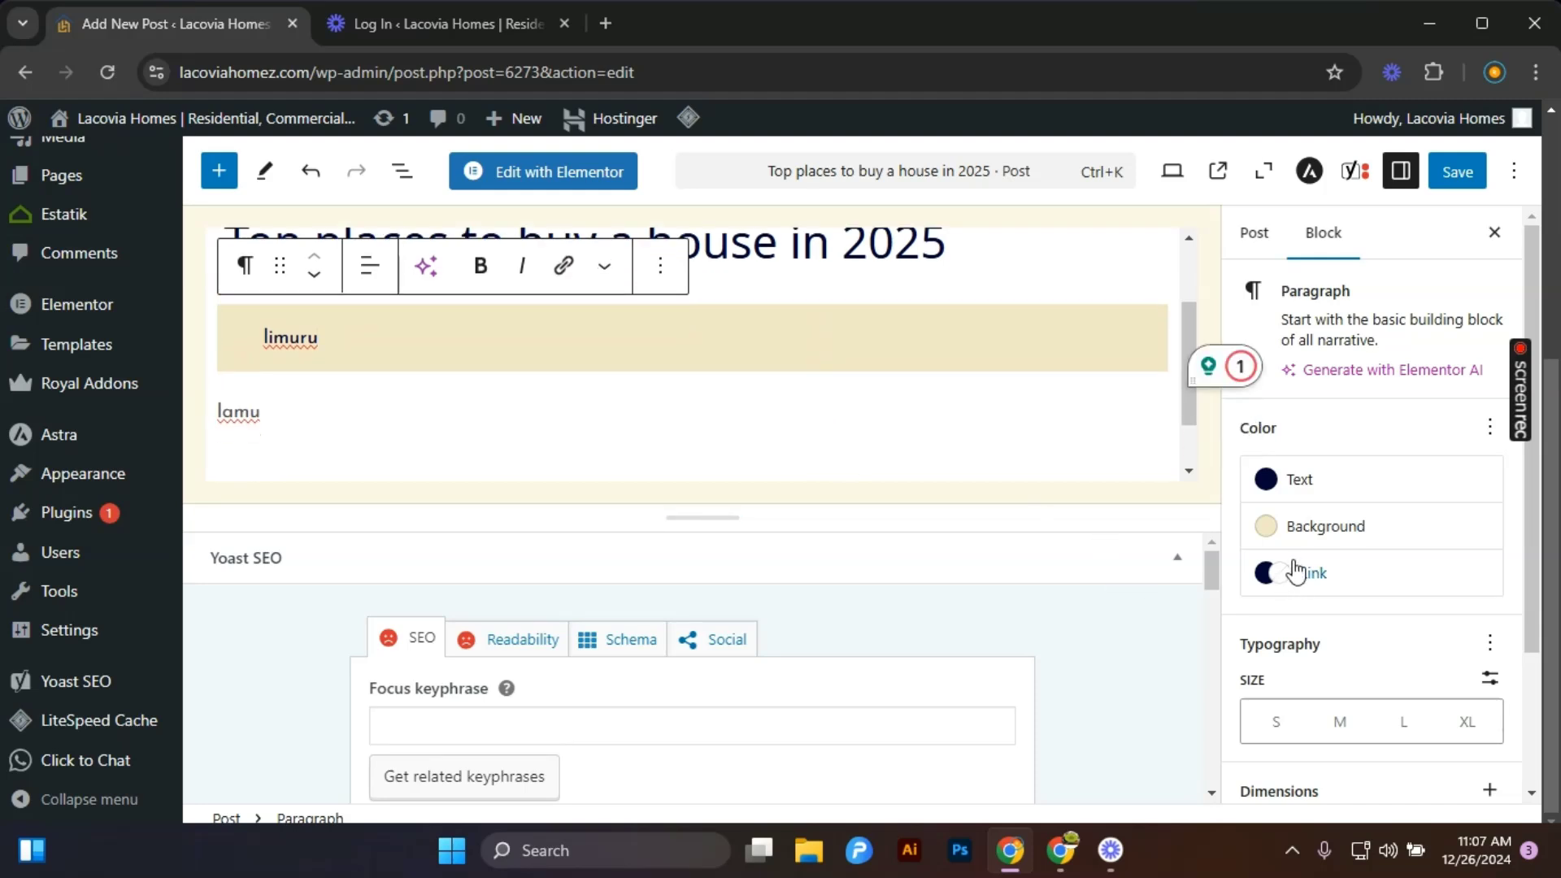
scroll(1298, 633, down, 2)
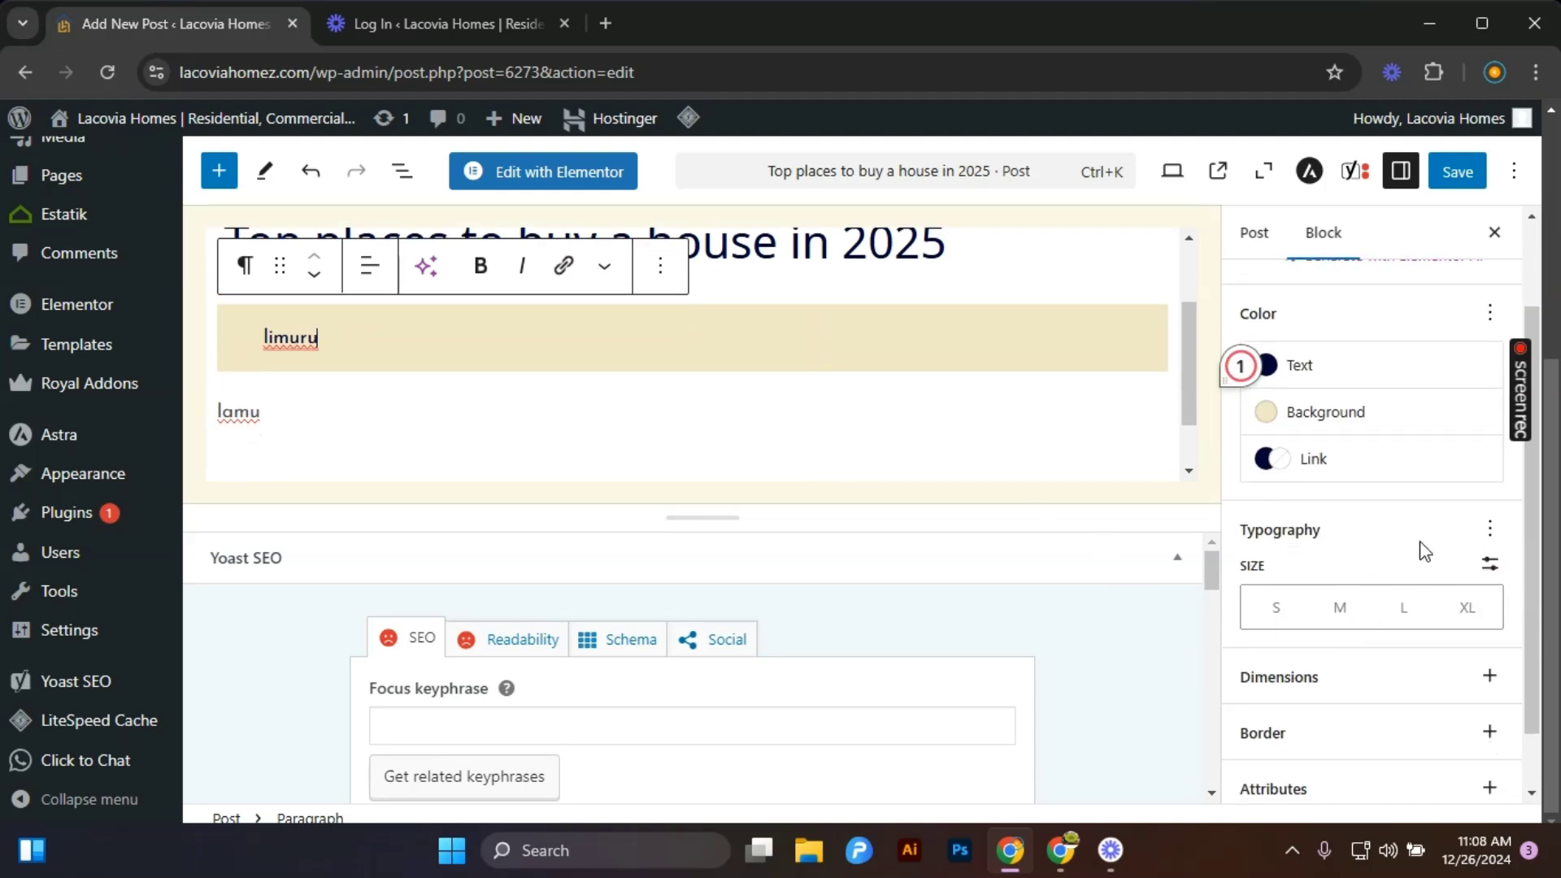
click(1488, 530)
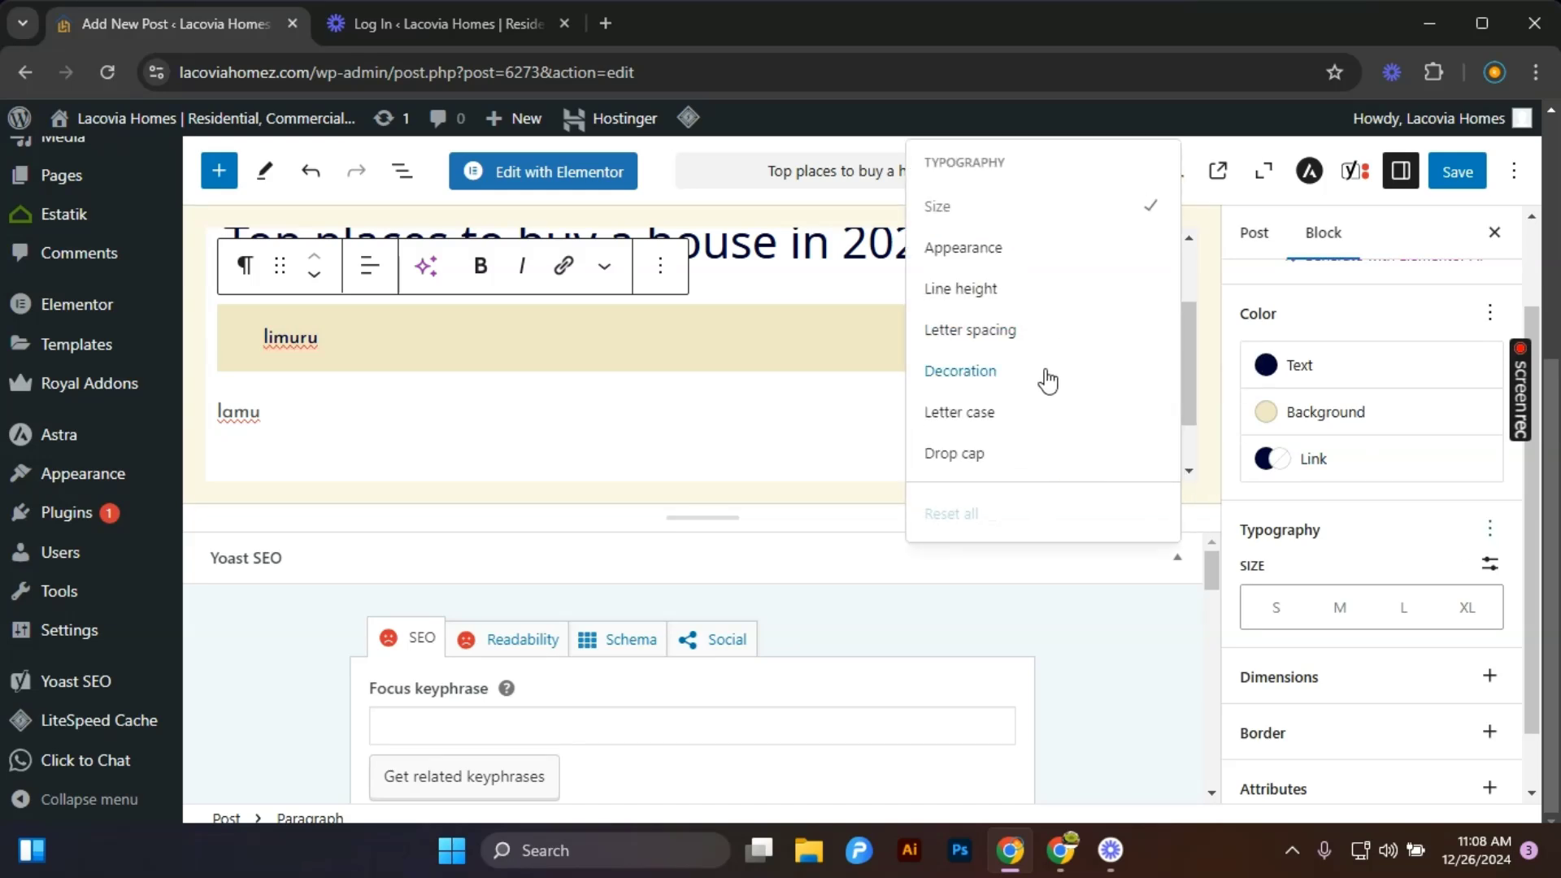
click(1402, 556)
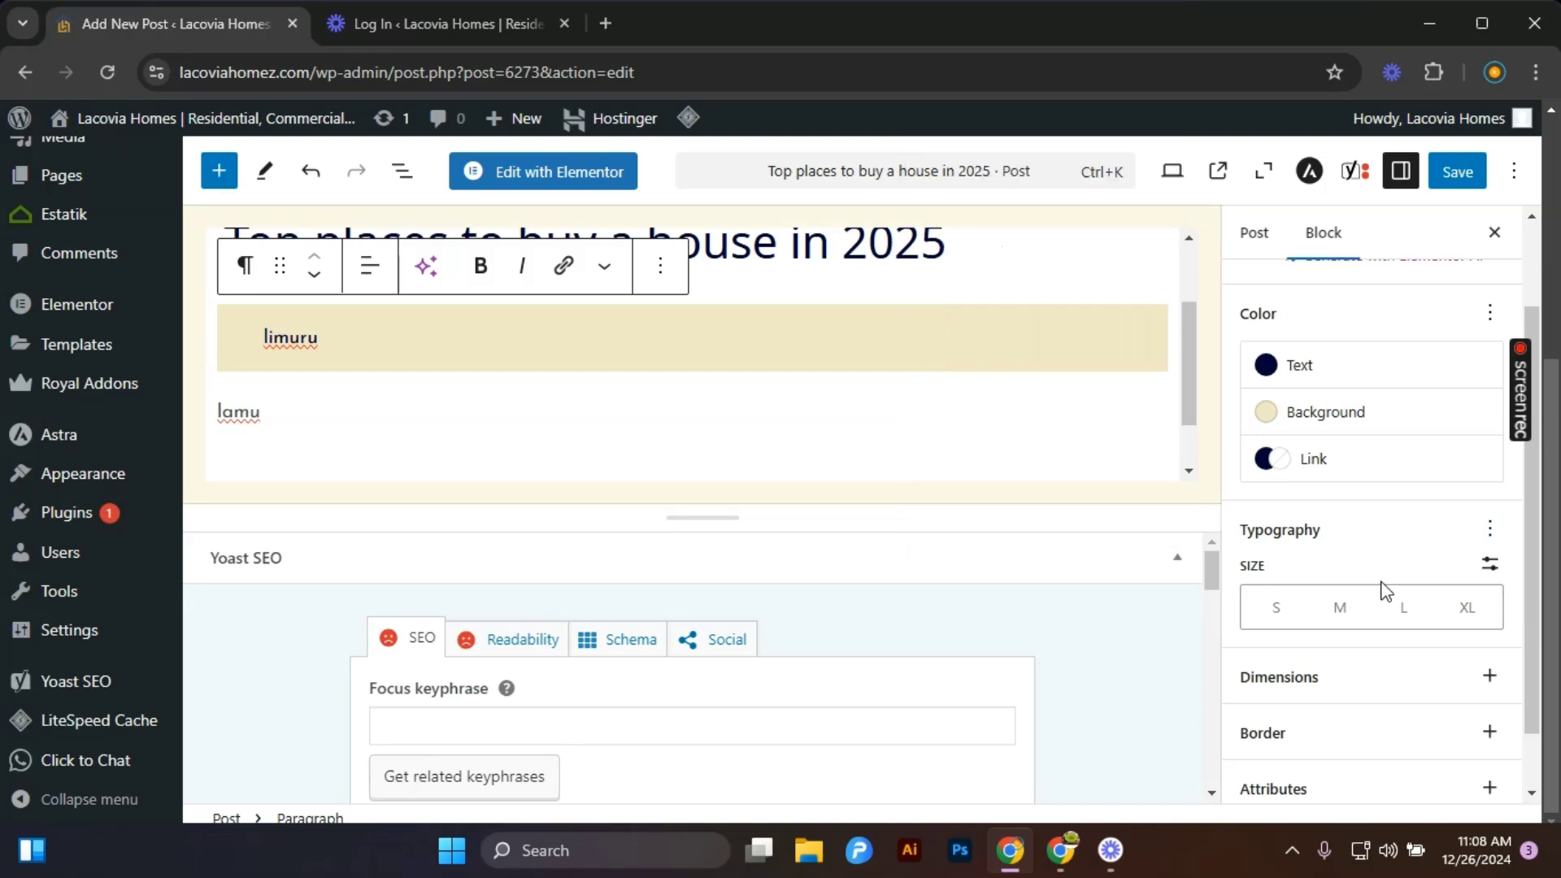
scroll(1382, 592, down, 1)
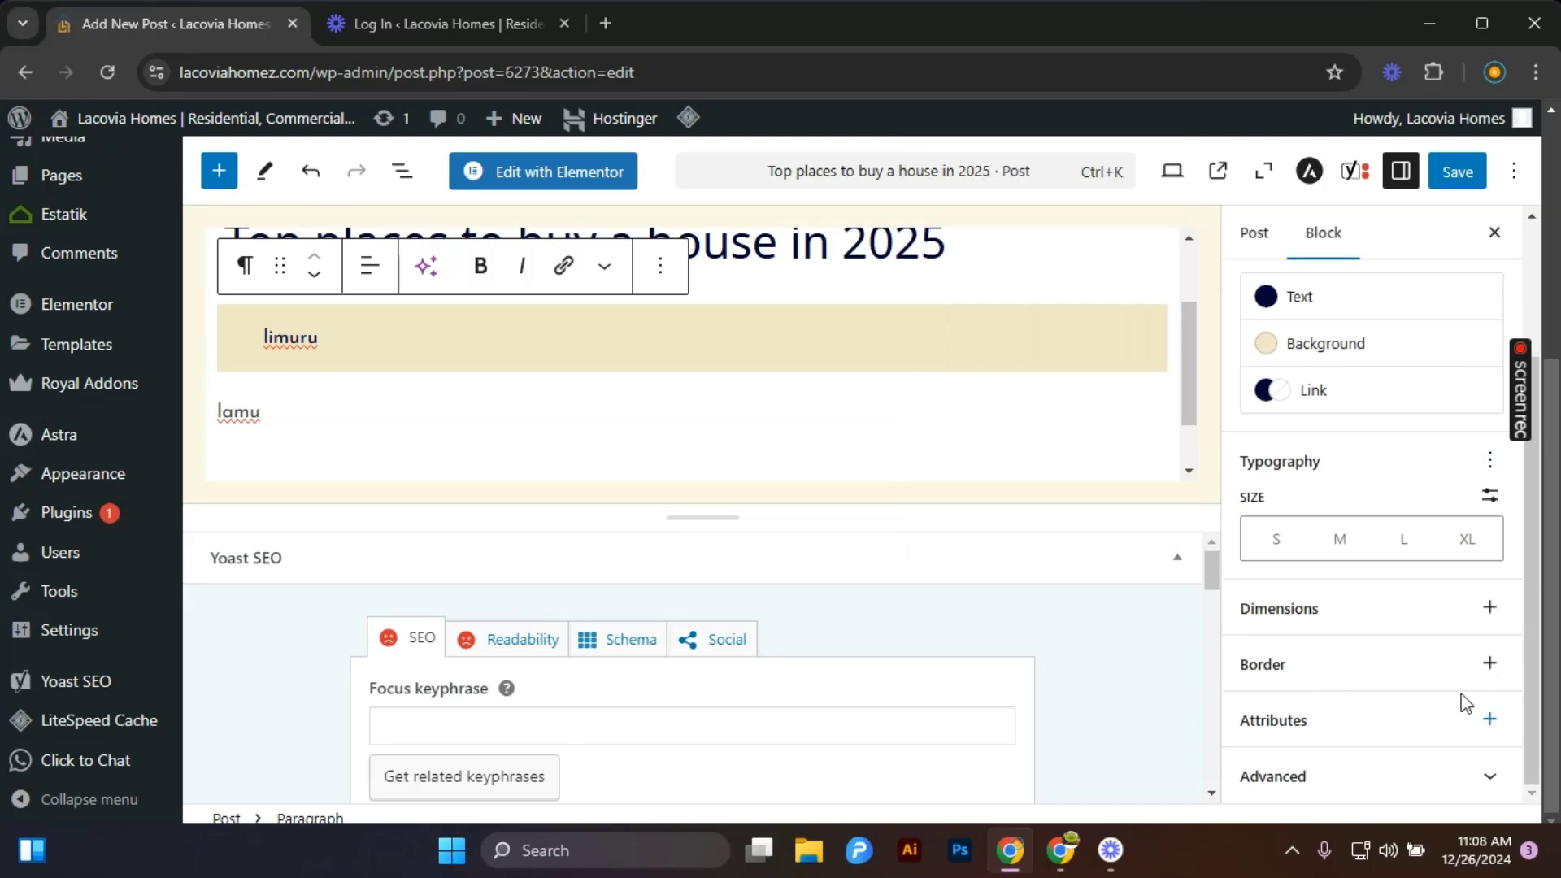
click(1463, 776)
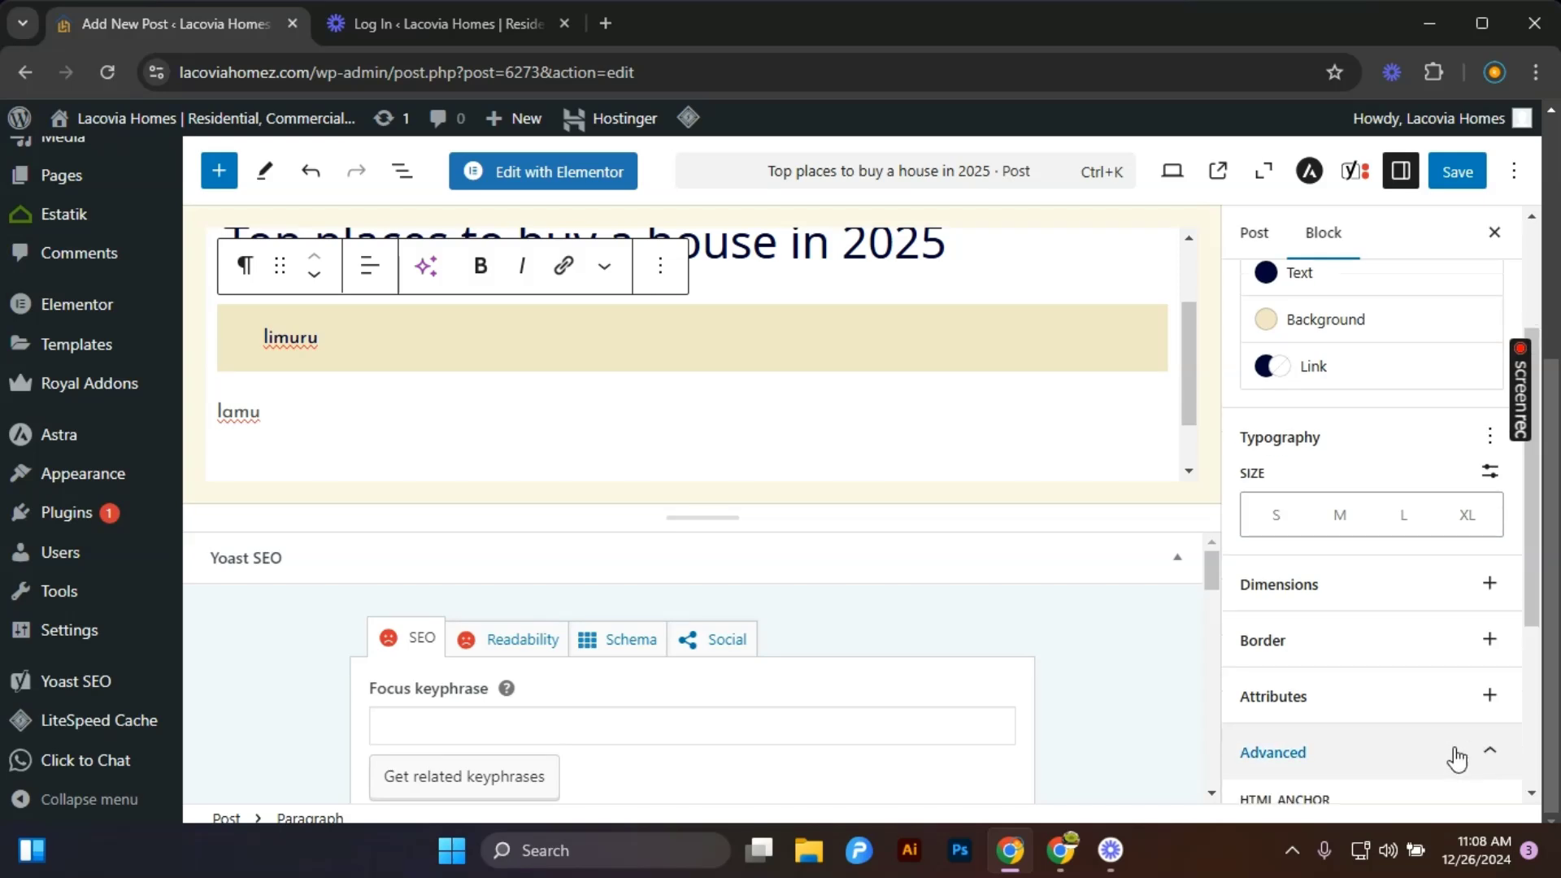
scroll(1366, 537, up, 5)
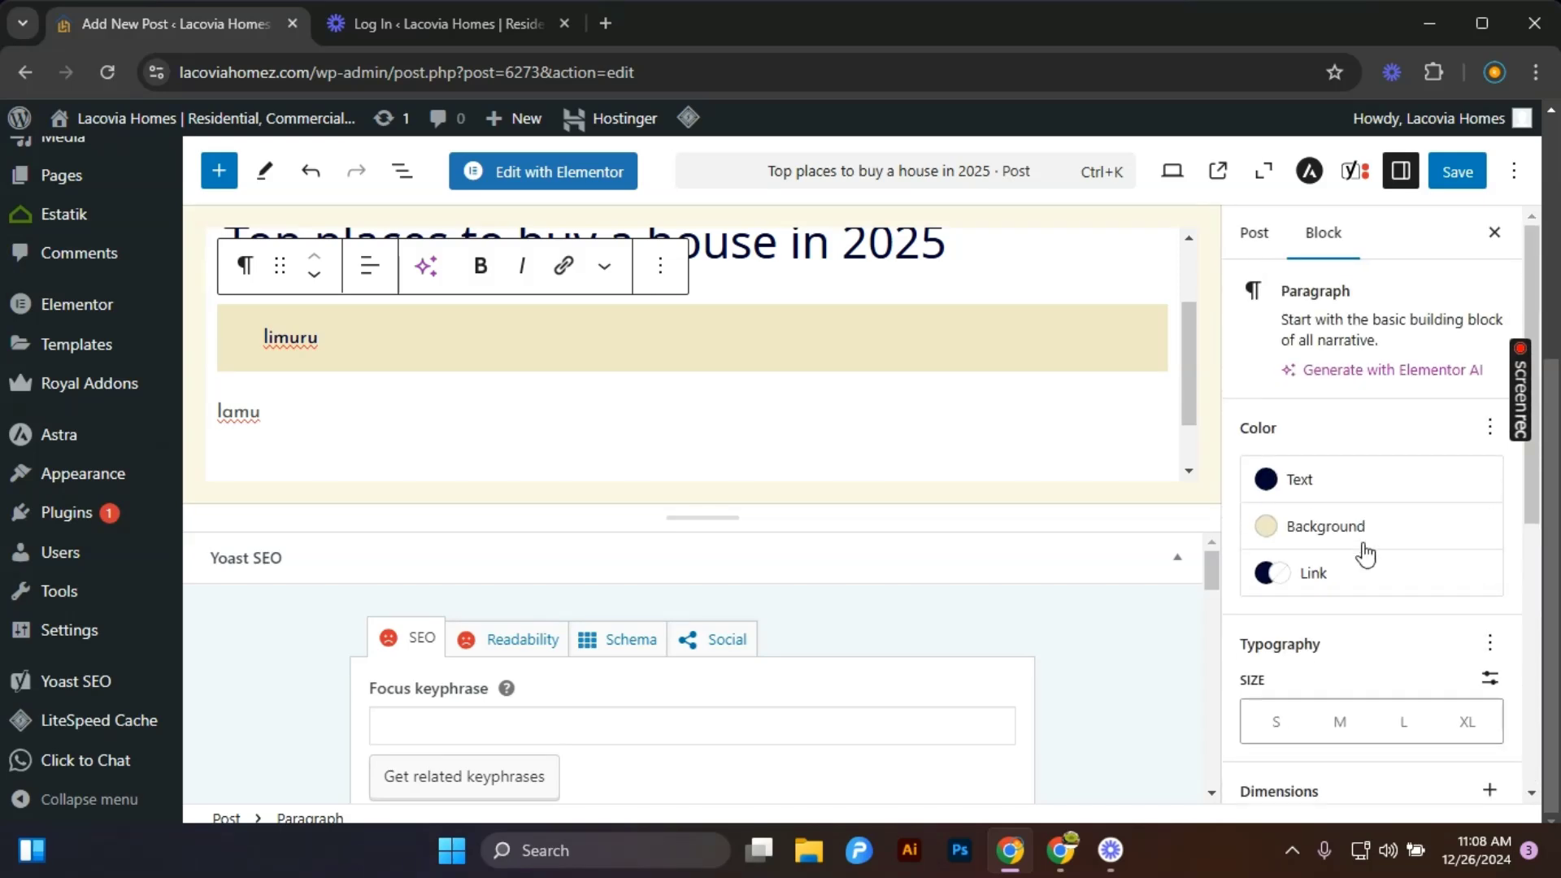
click(1244, 238)
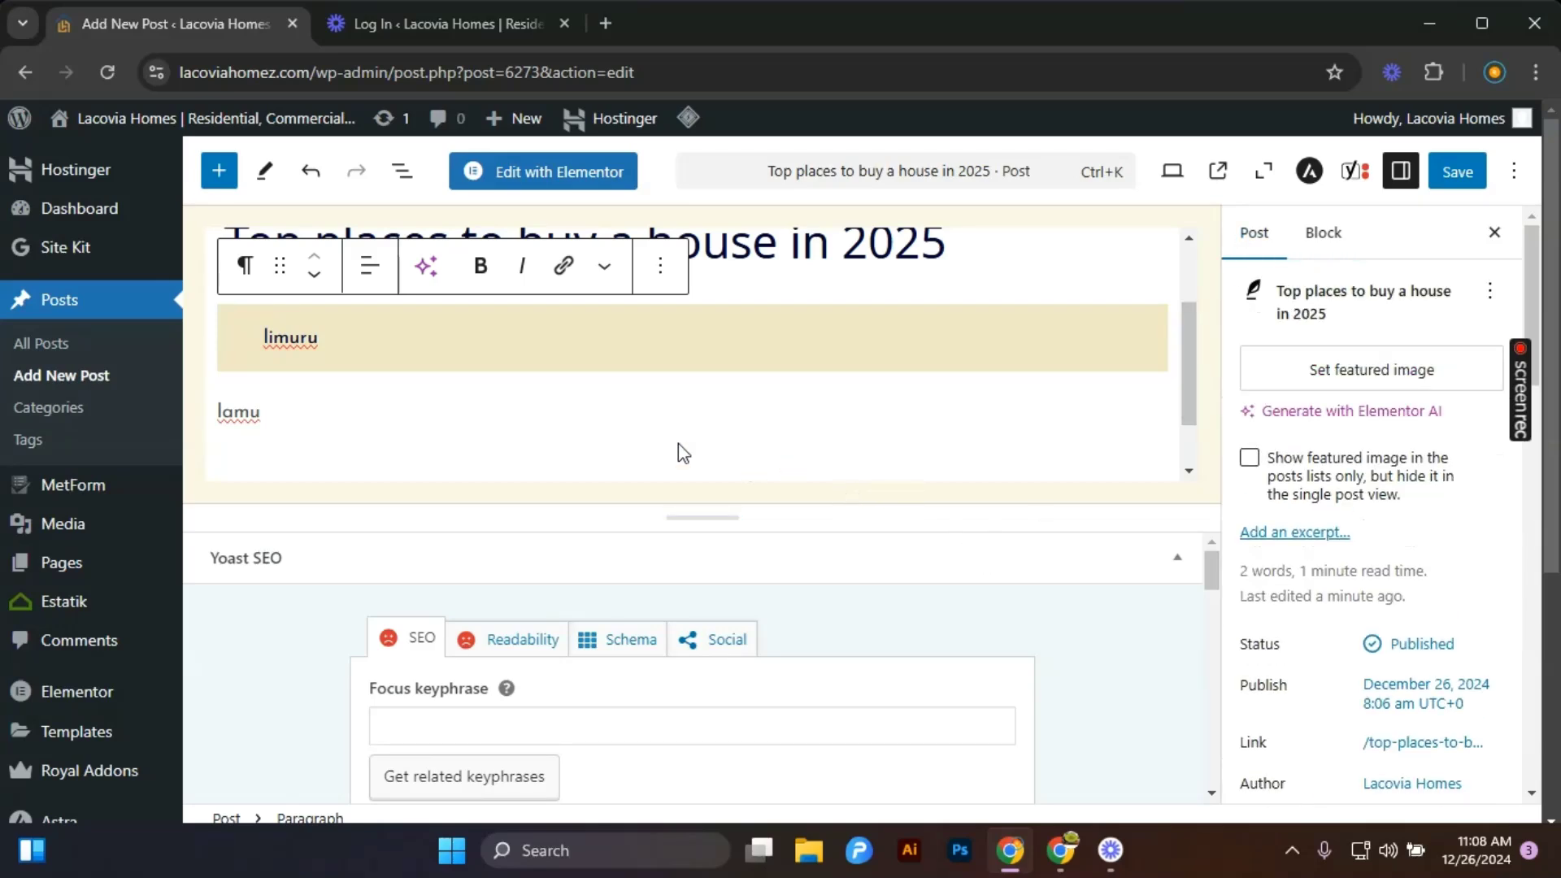
scroll(350, 445, up, 1)
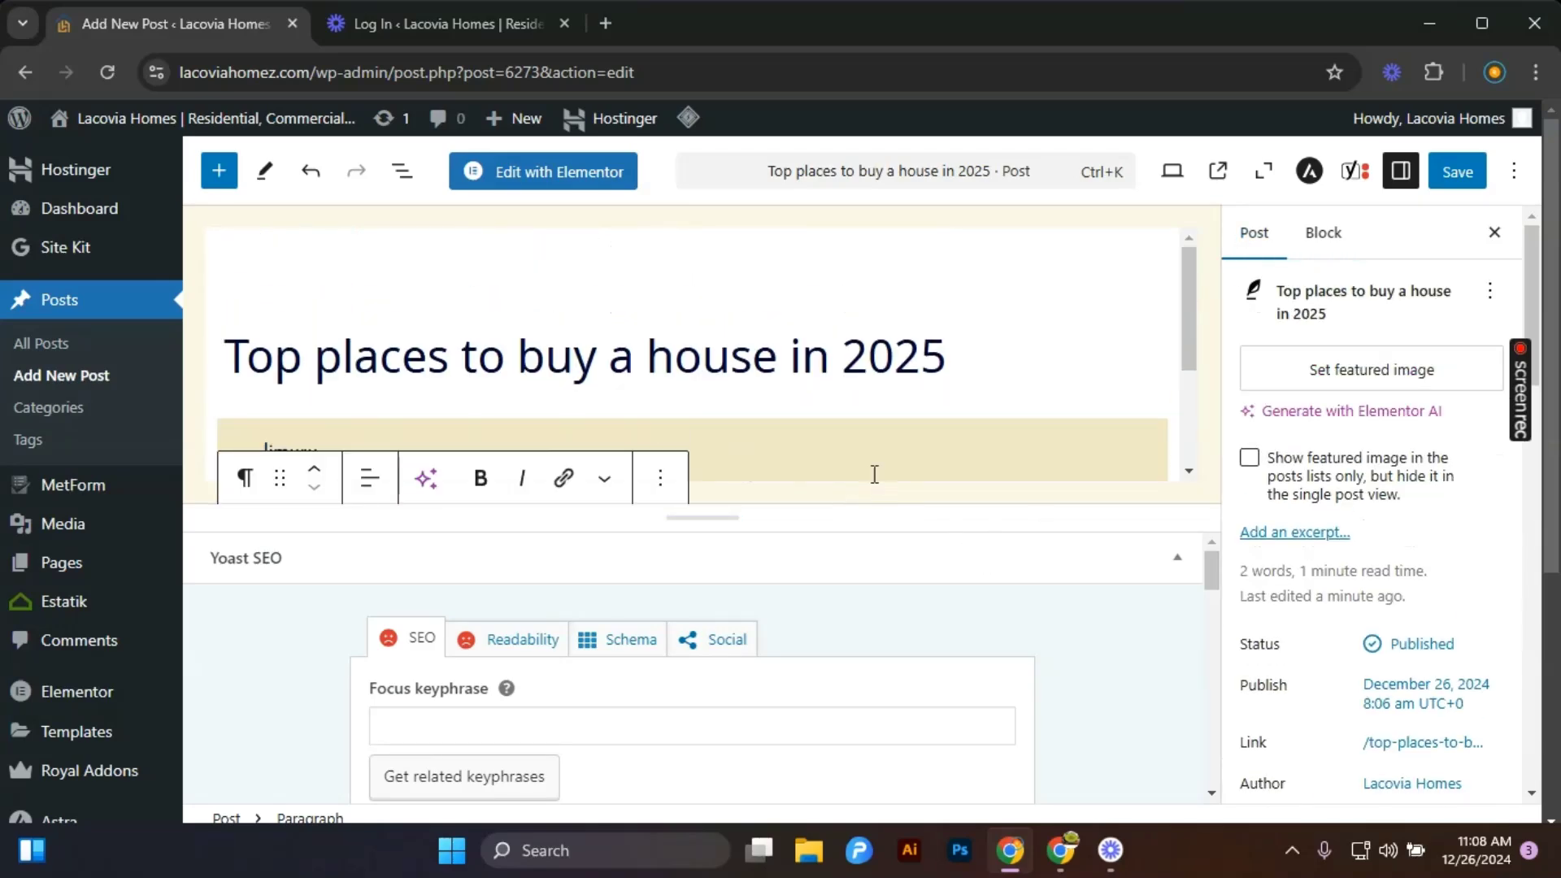
scroll(889, 463, down, 1)
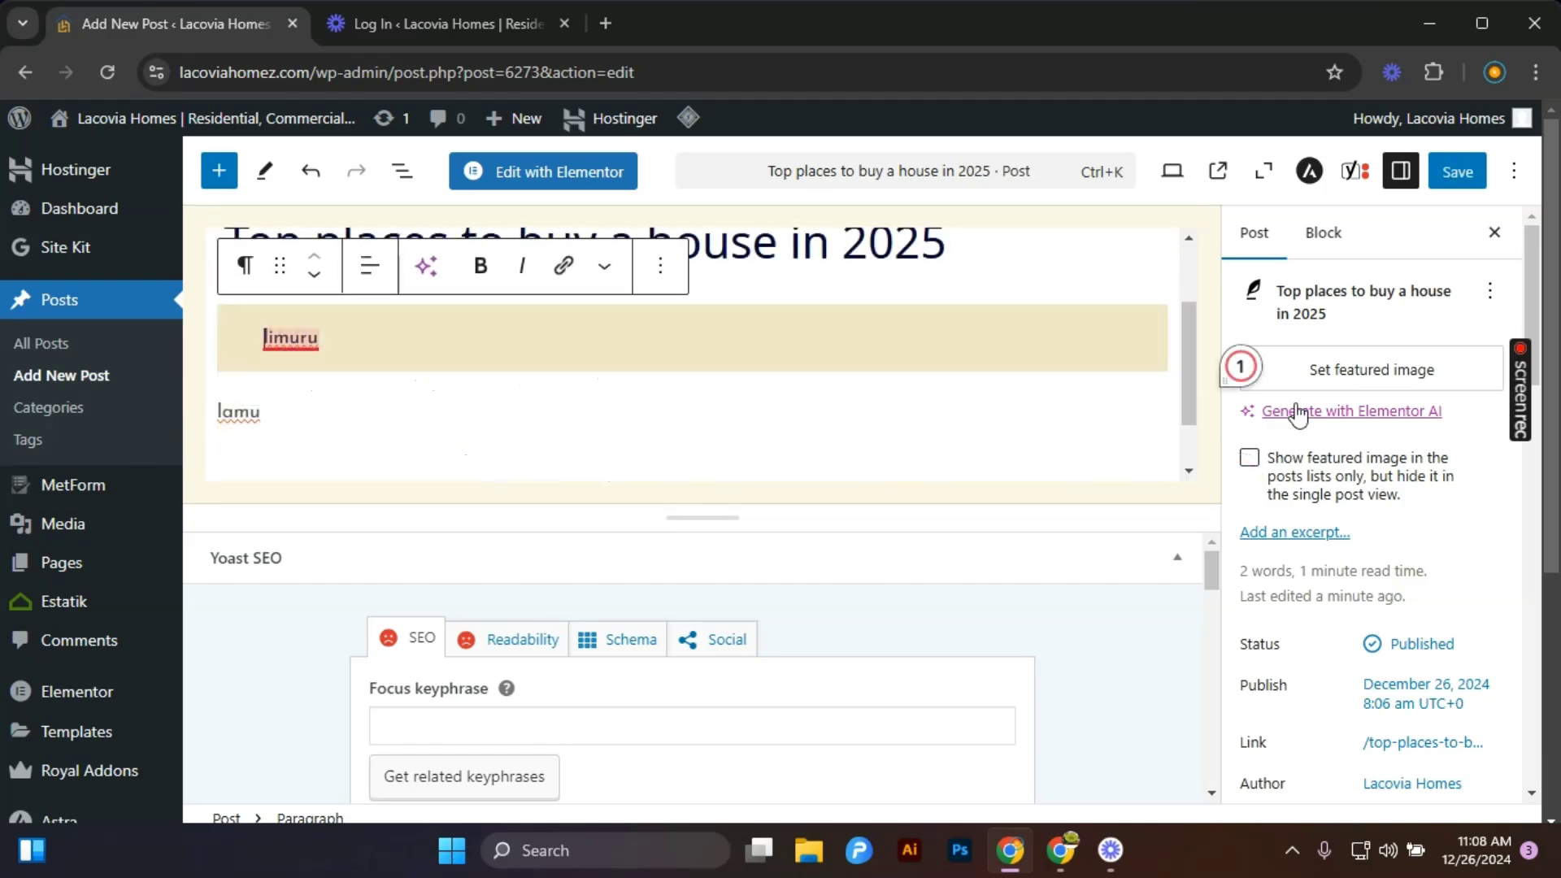
Set the post's featured image to the white house on a lawn photo (pexels-pixabay-280222-2.jpg) from the media library.
click(1371, 374)
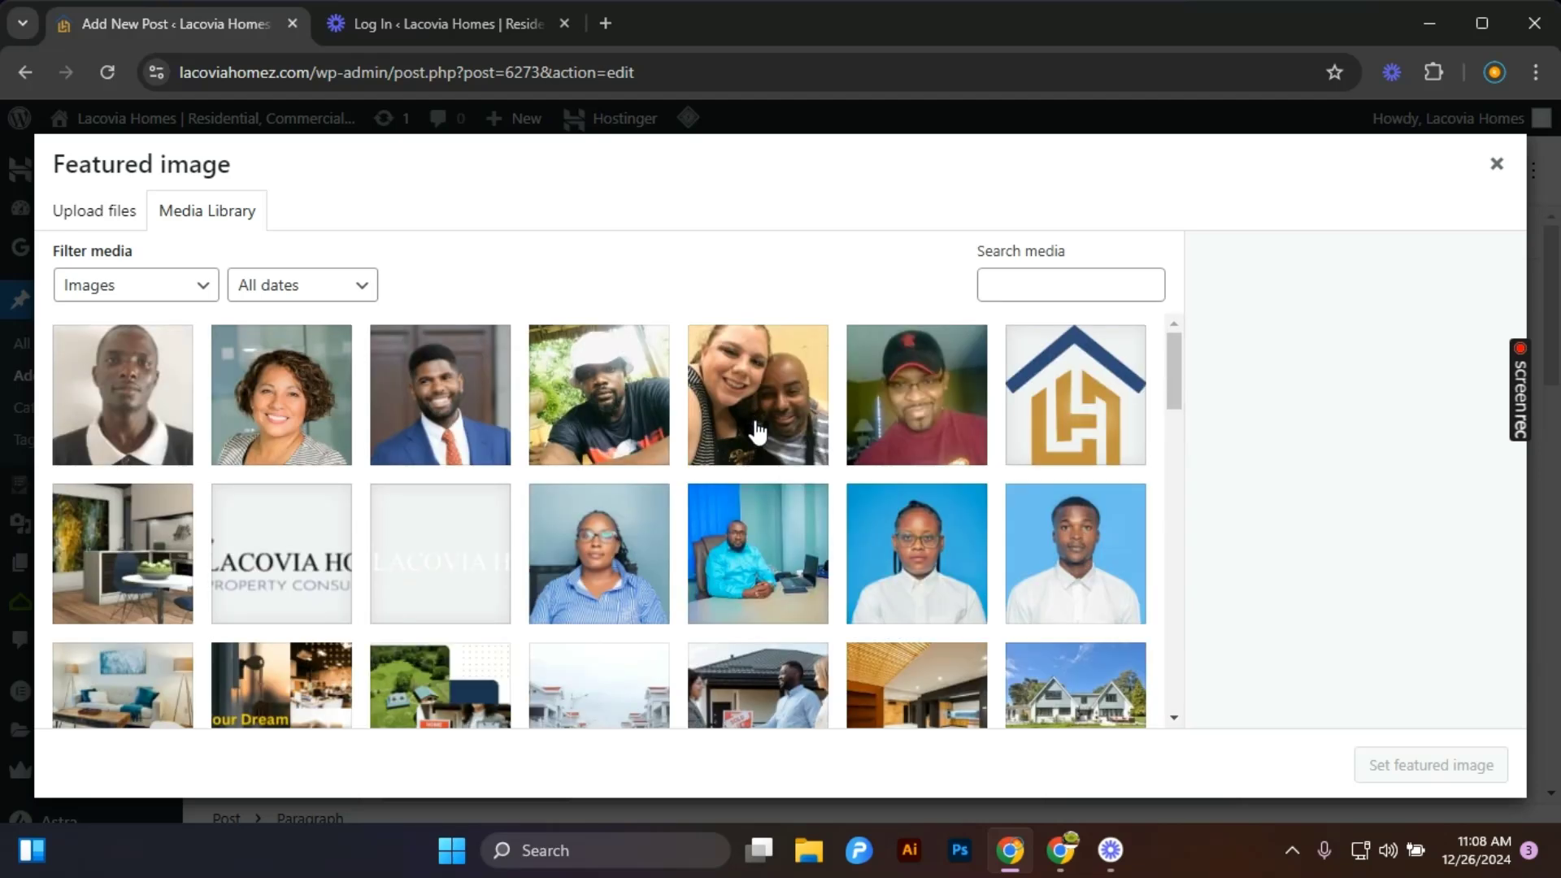
scroll(674, 512, down, 5)
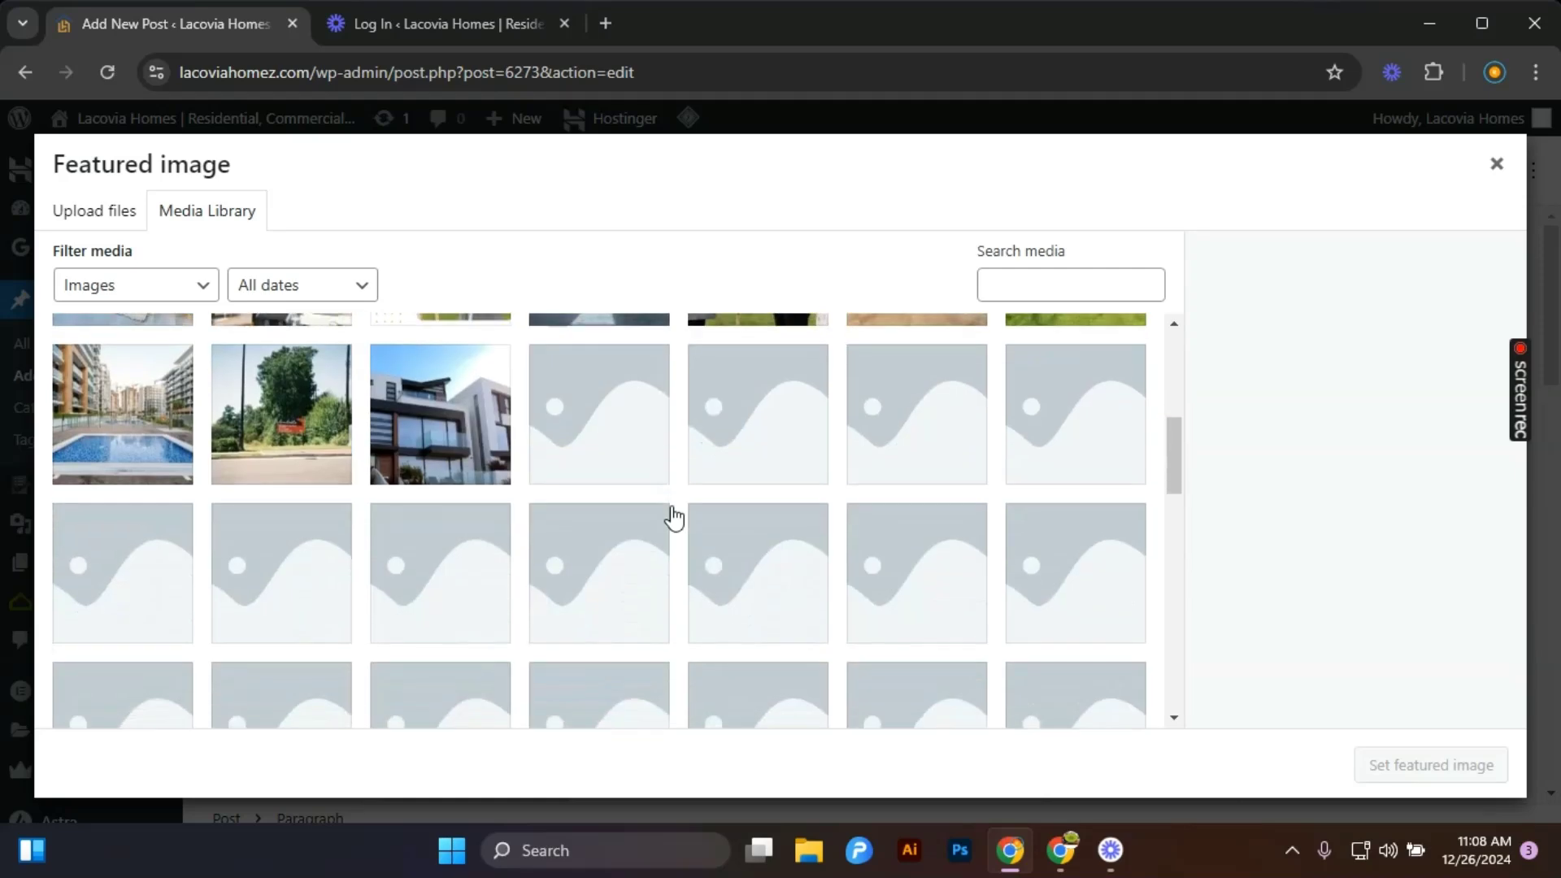
scroll(673, 517, up, 3)
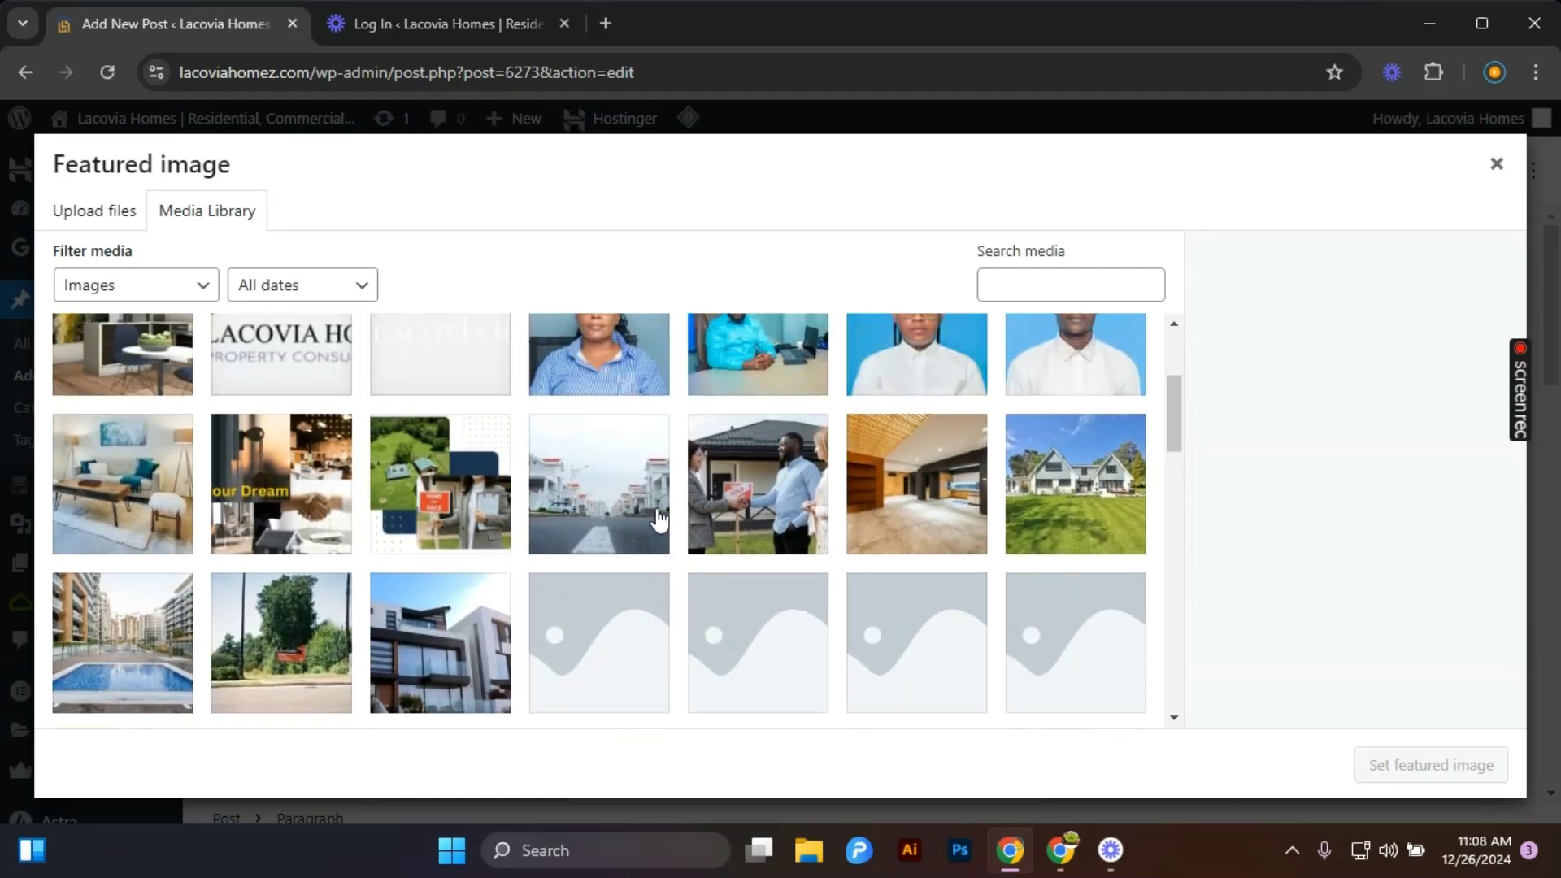
click(291, 671)
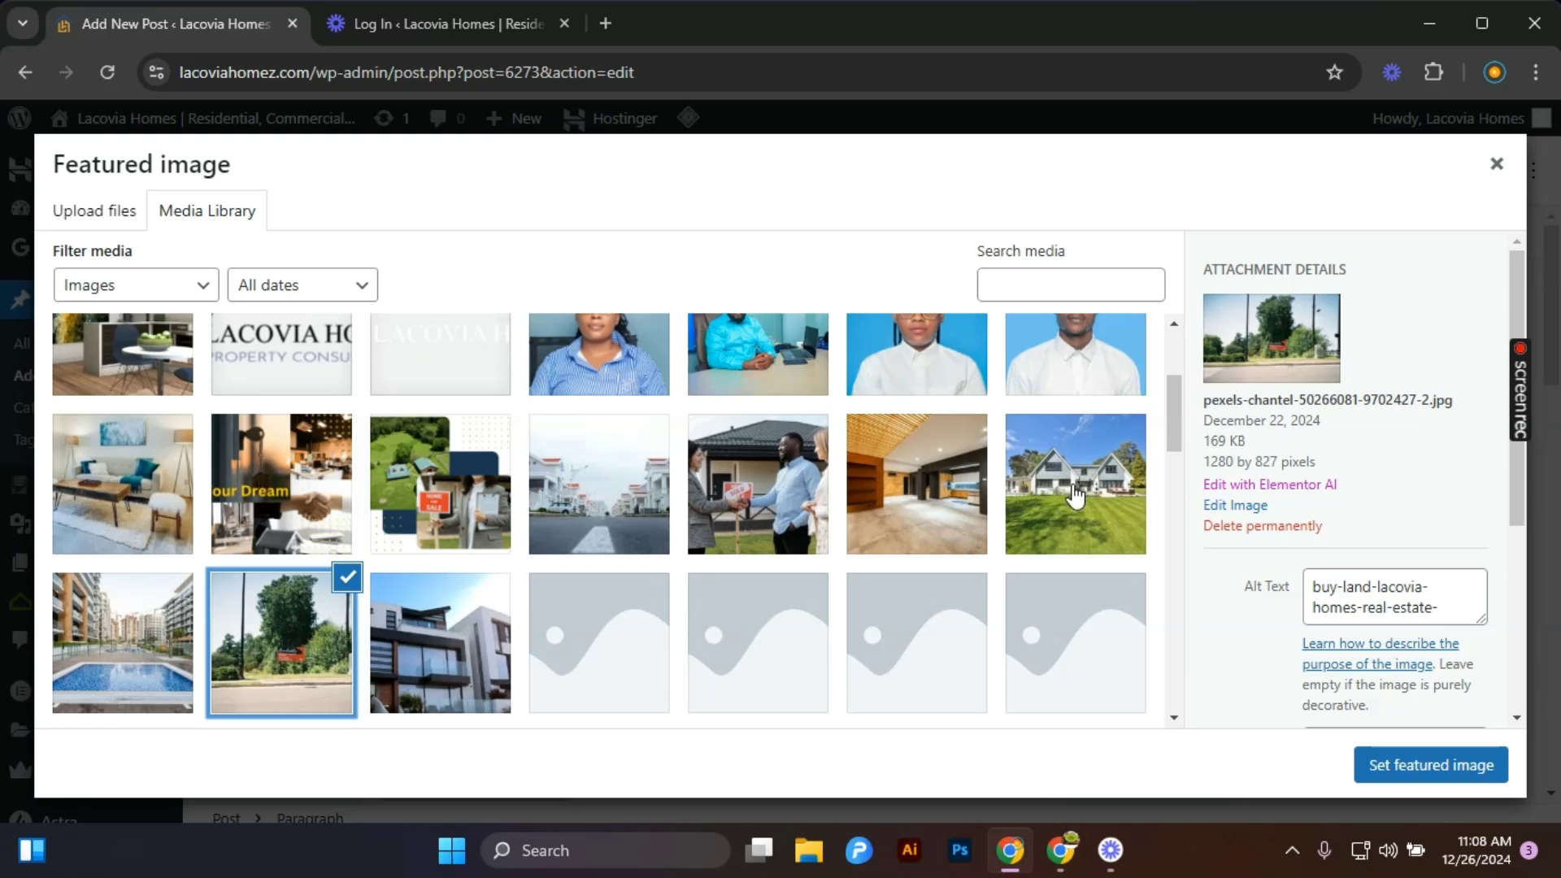
click(1096, 515)
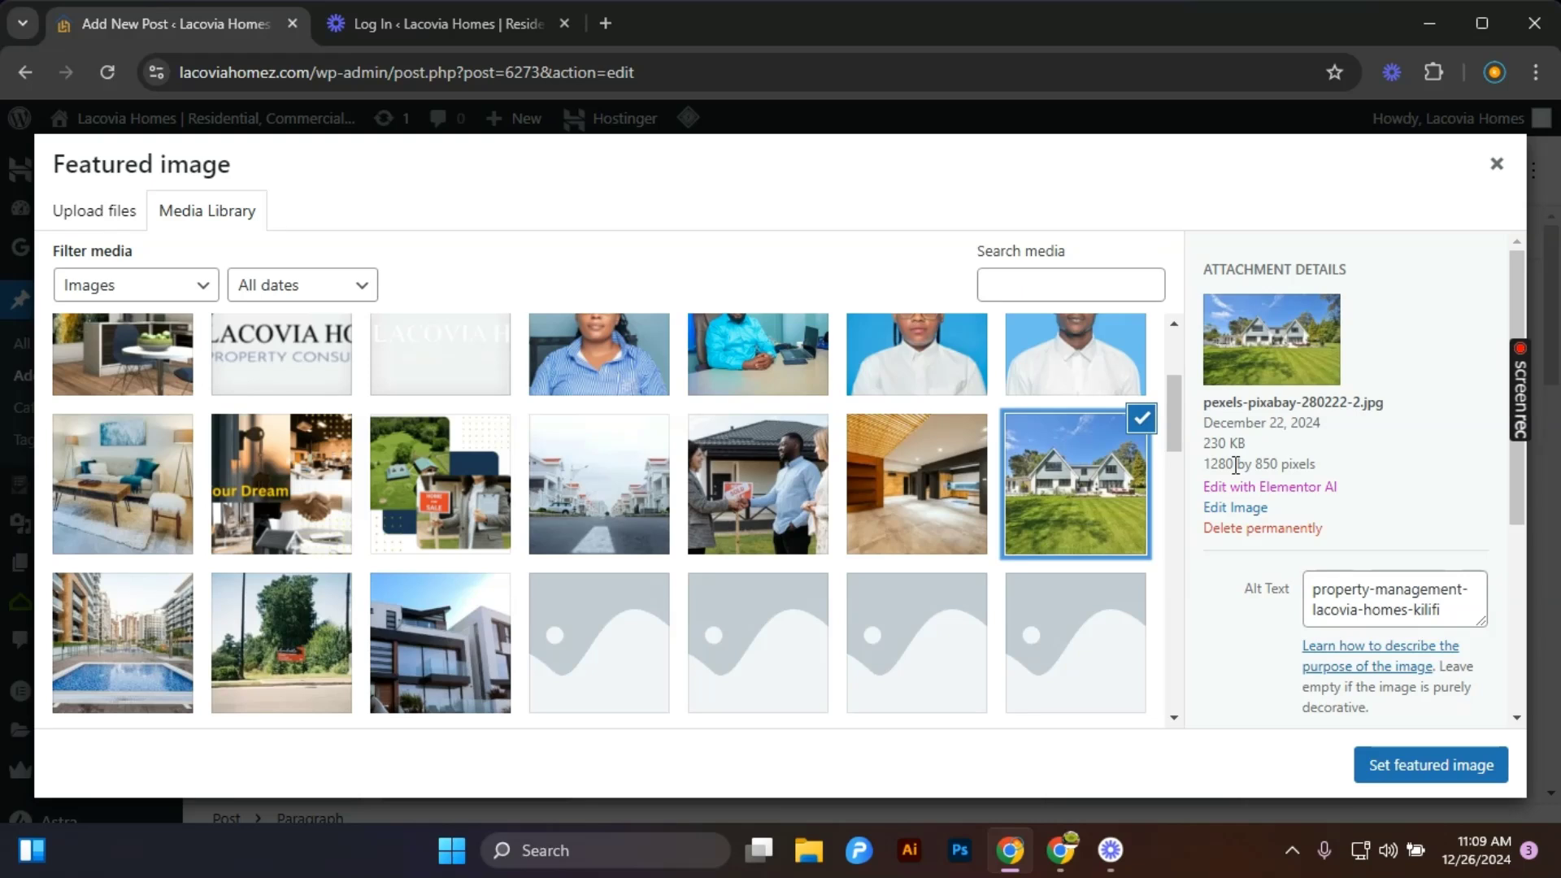
click(956, 520)
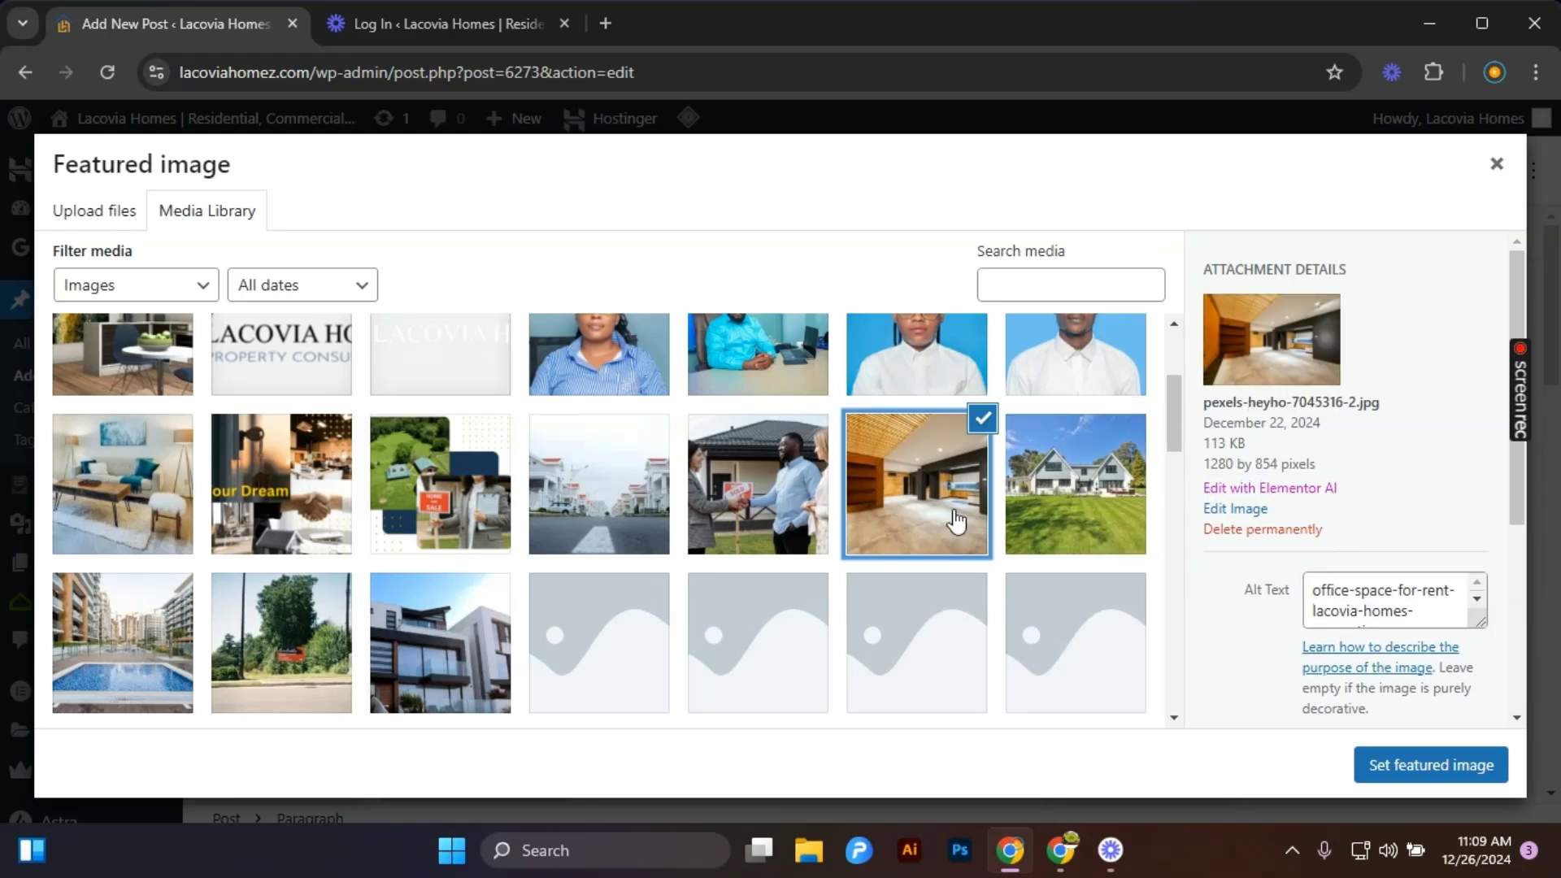
click(1049, 520)
click(787, 514)
click(944, 519)
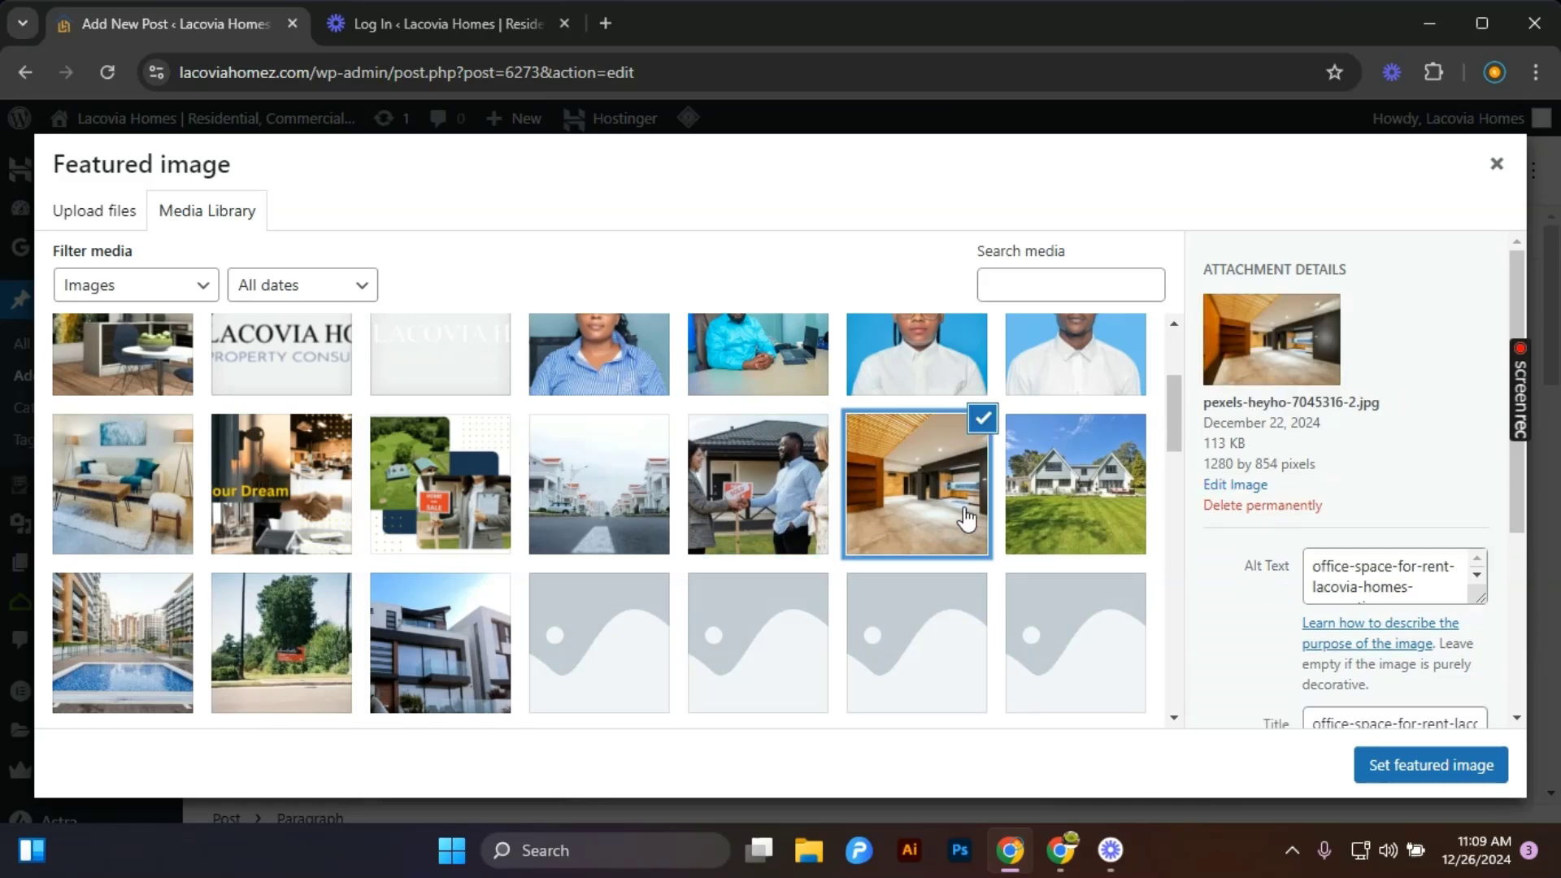
click(1047, 514)
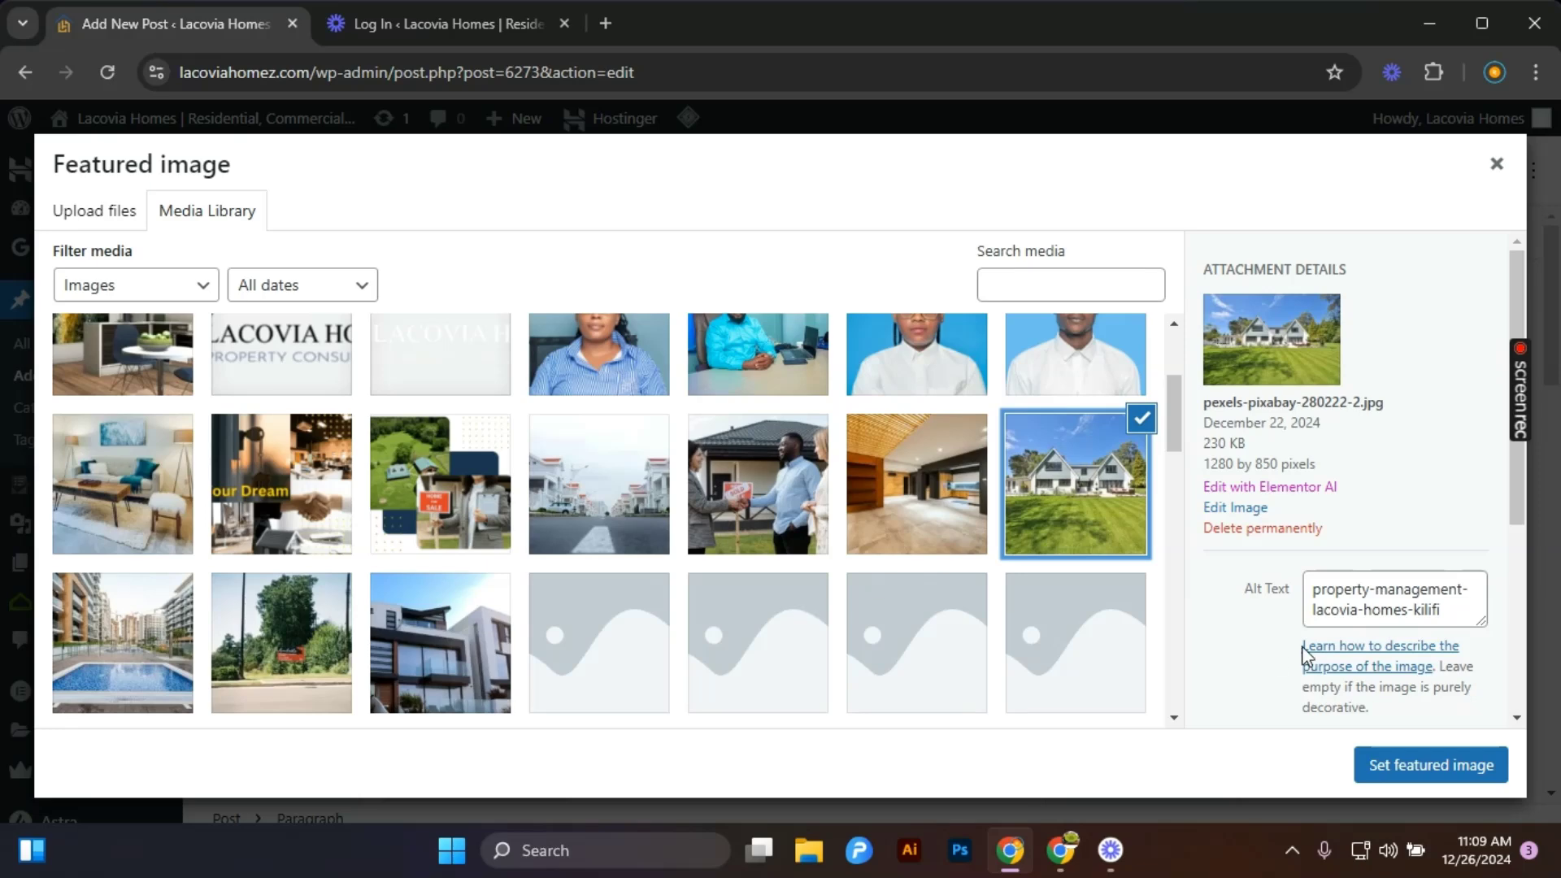
click(1448, 769)
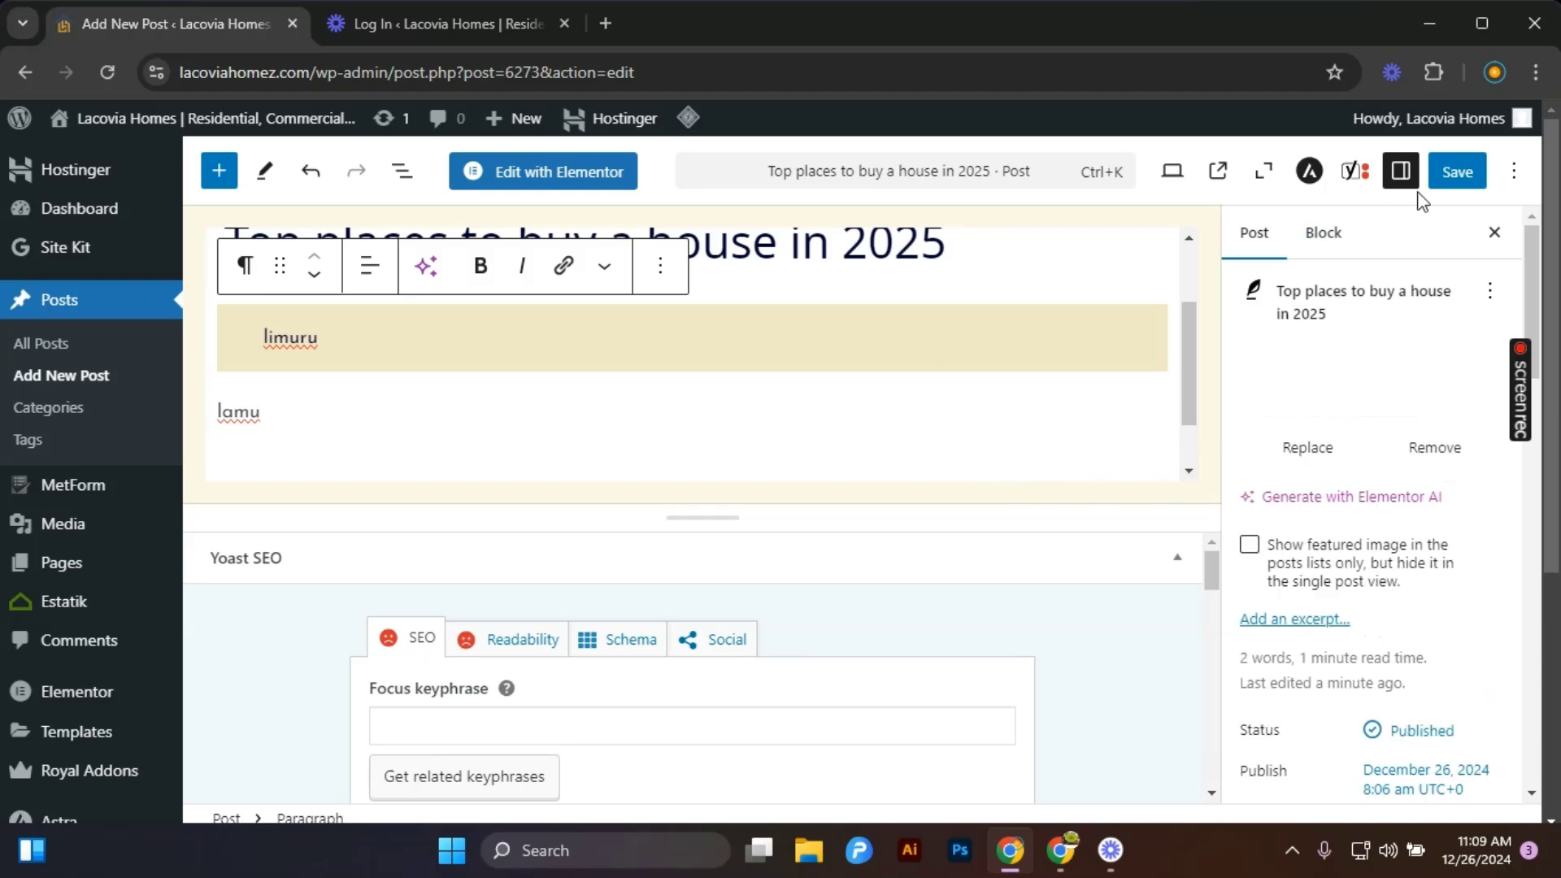
Scroll through the post settings sidebar to review its panels.
scroll(1277, 590, down, 4)
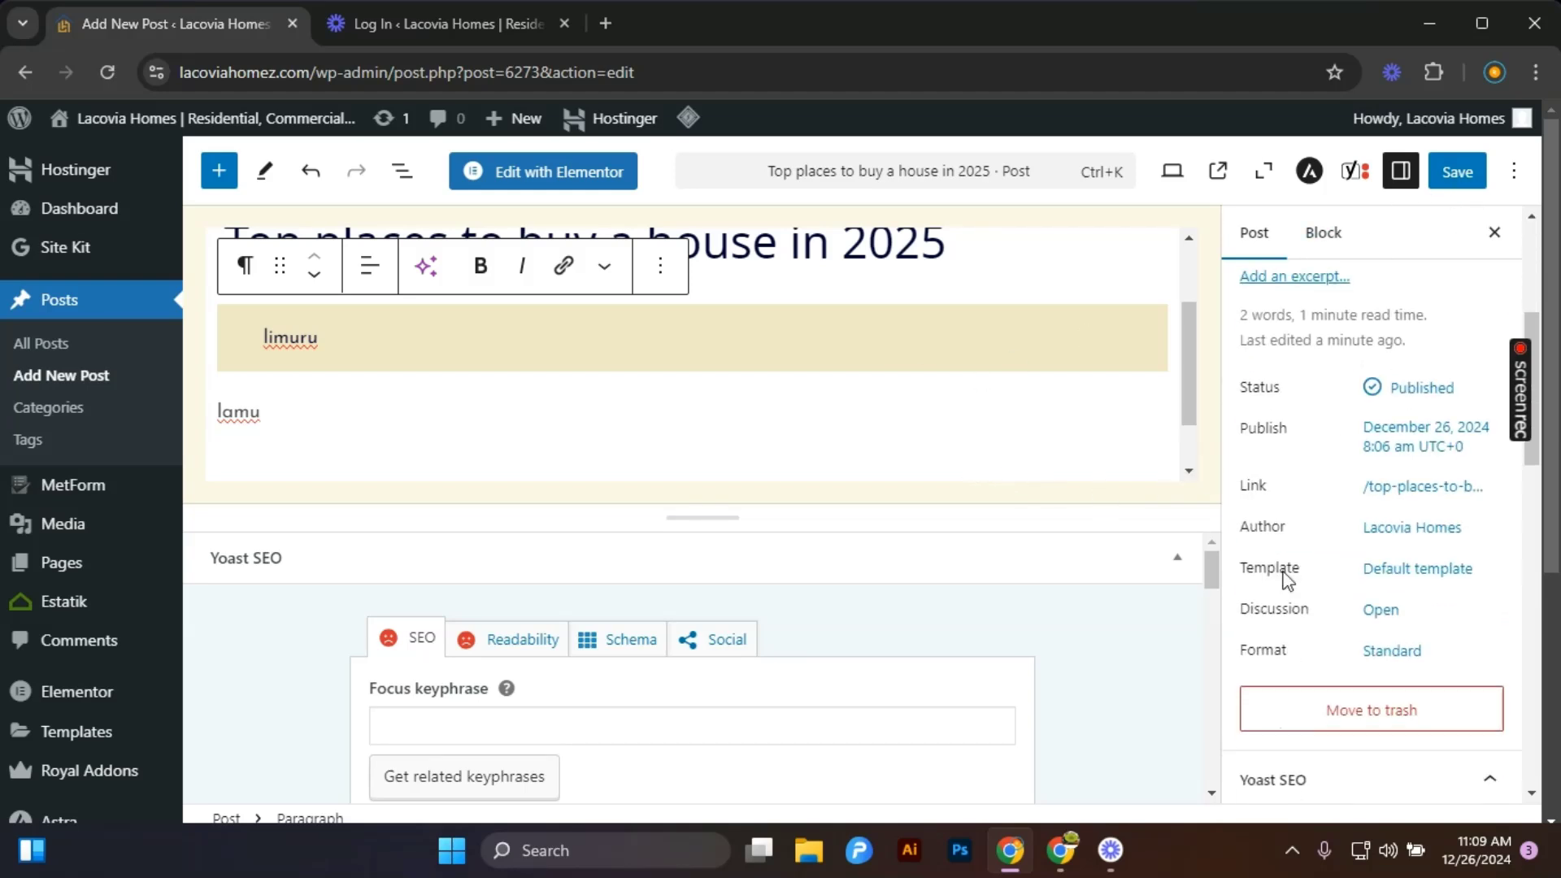
scroll(1325, 540, down, 3)
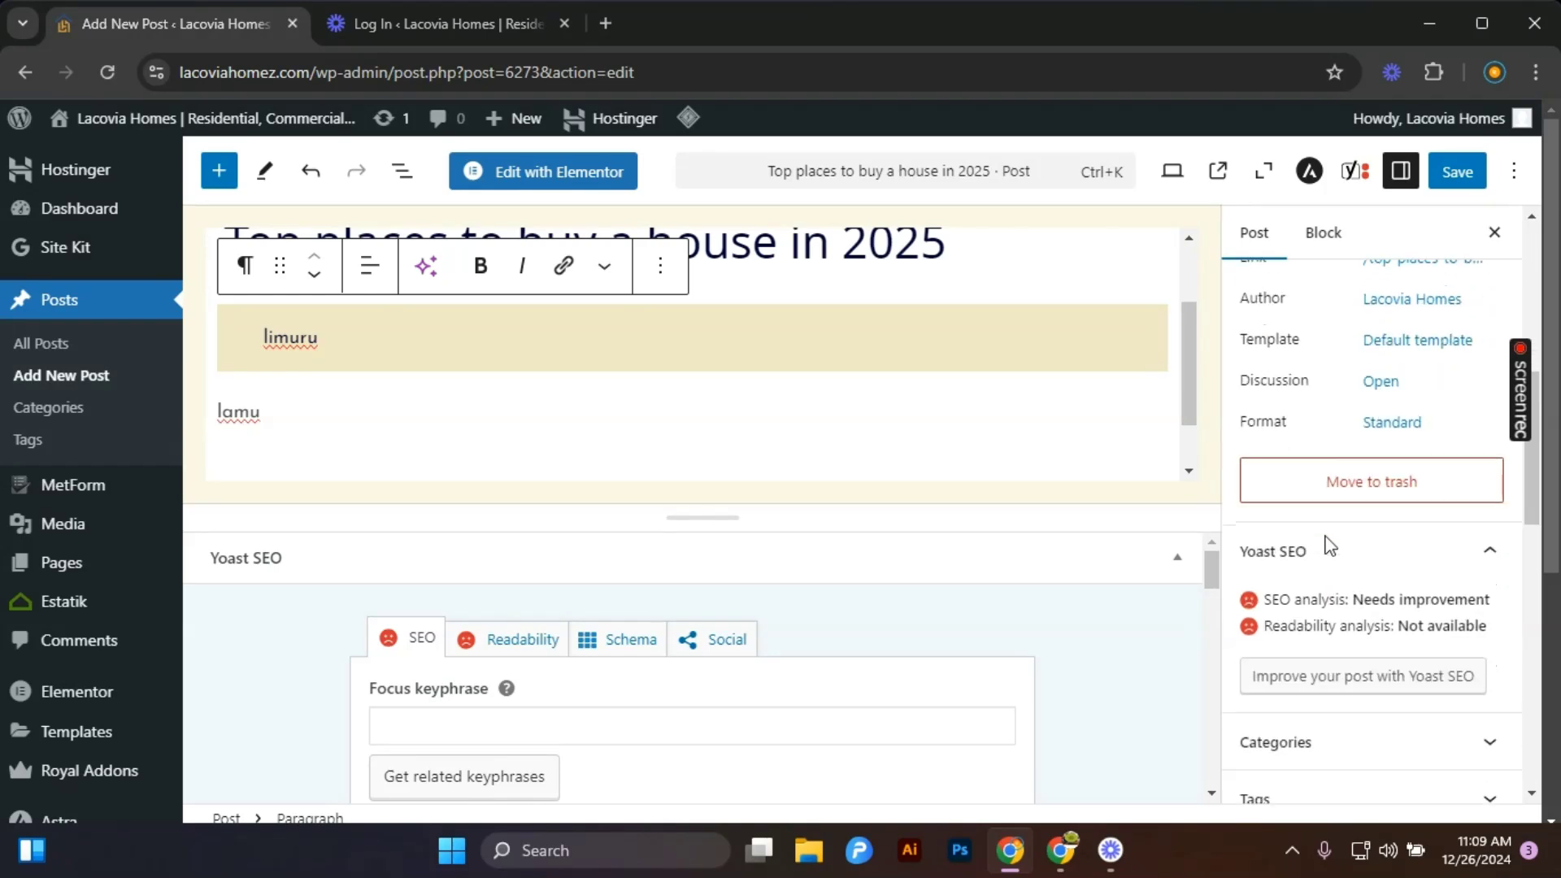
scroll(1325, 543, up, 3)
scroll(1317, 570, down, 5)
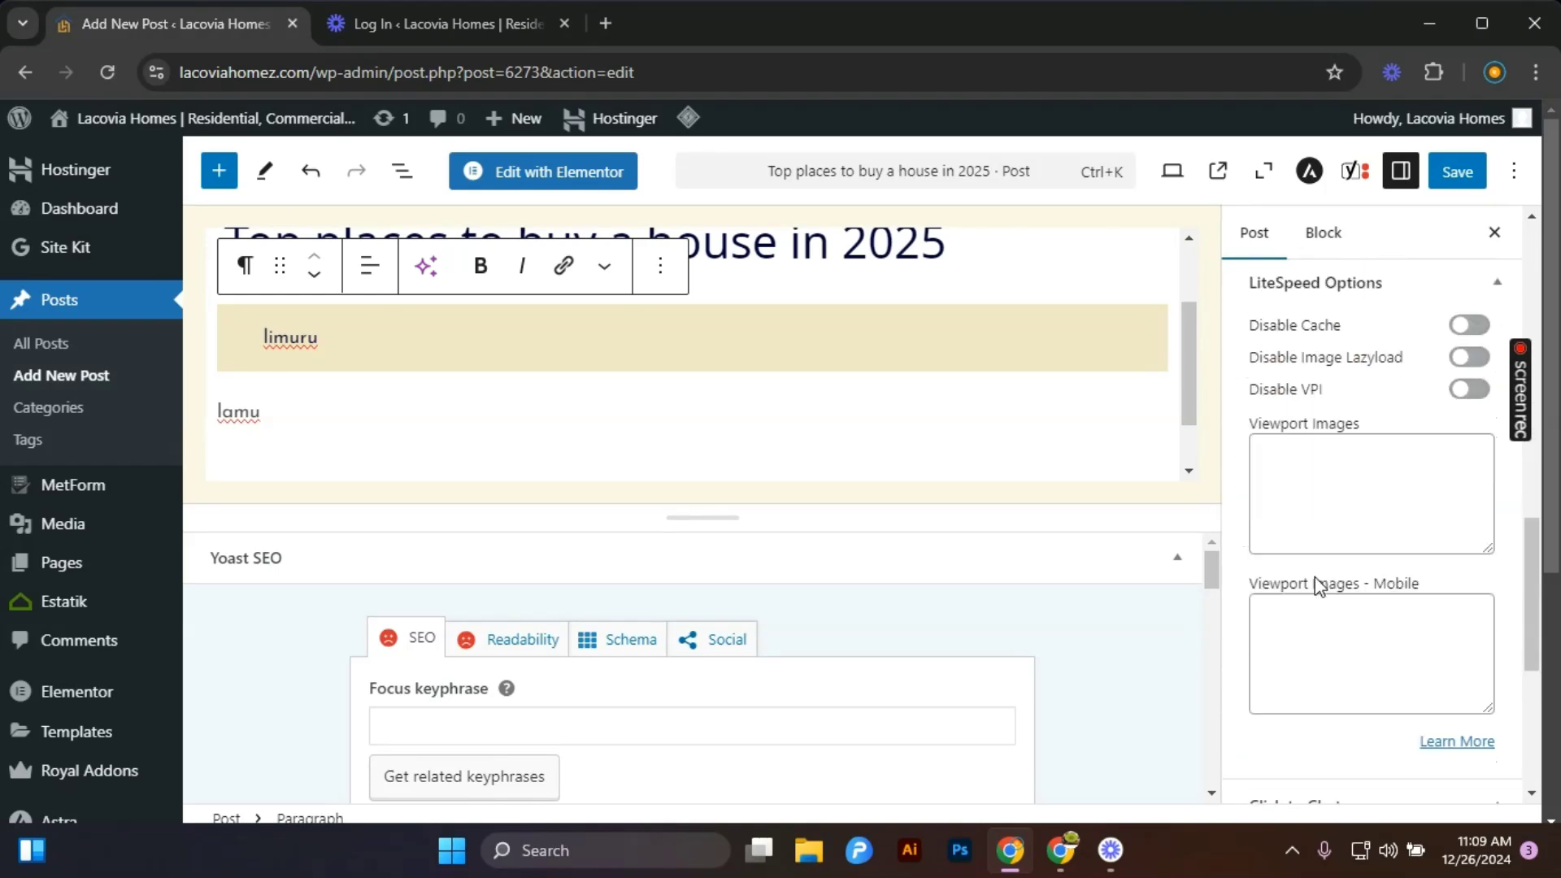
scroll(1317, 581, up, 2)
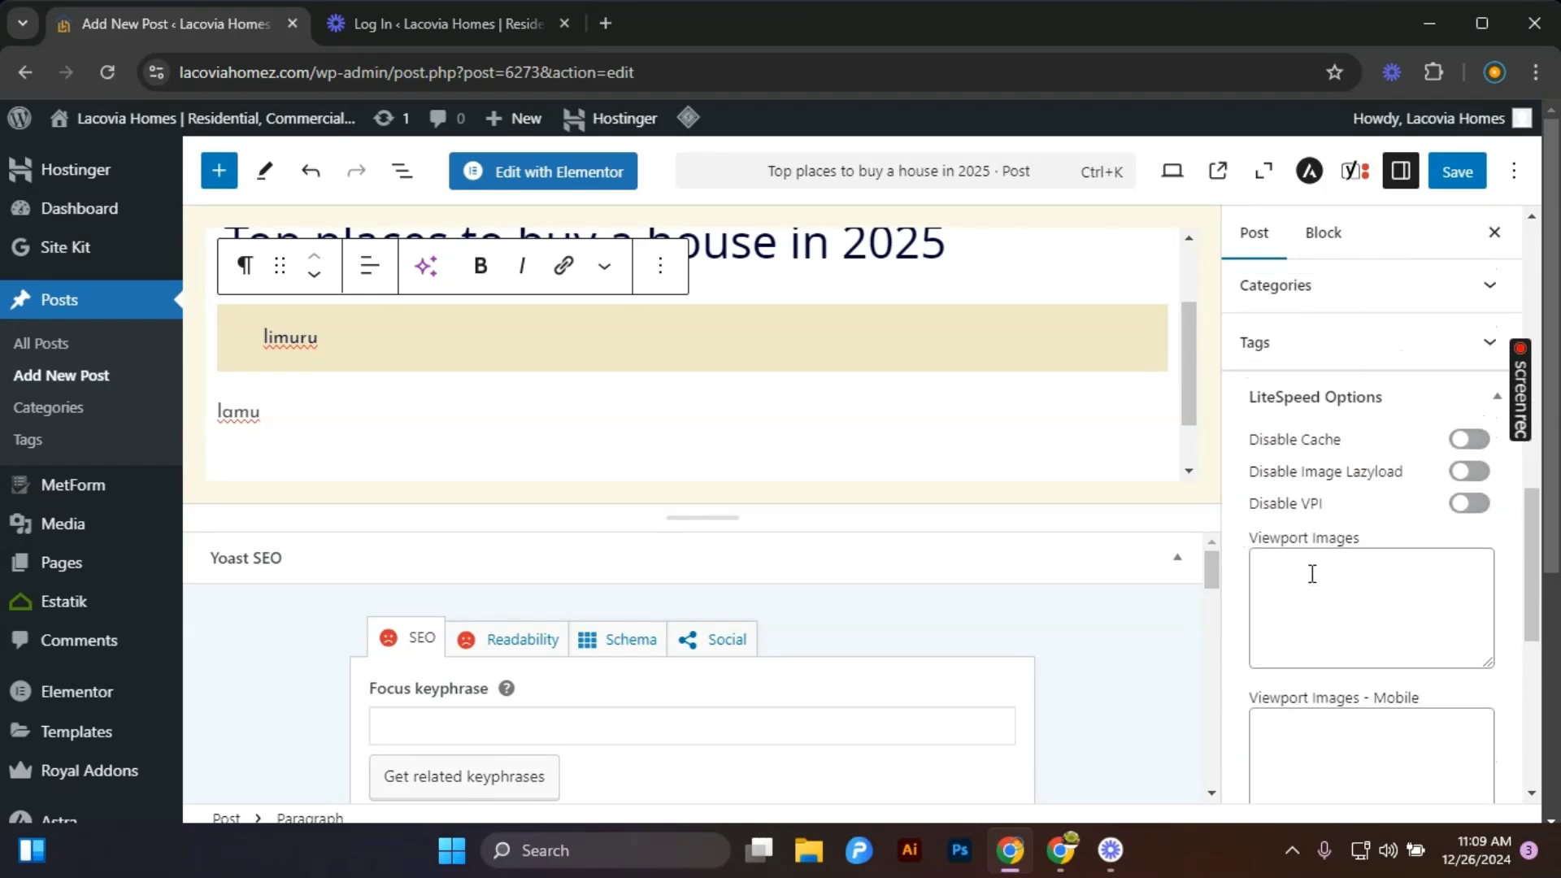
scroll(1313, 575, up, 3)
scroll(1374, 605, down, 1)
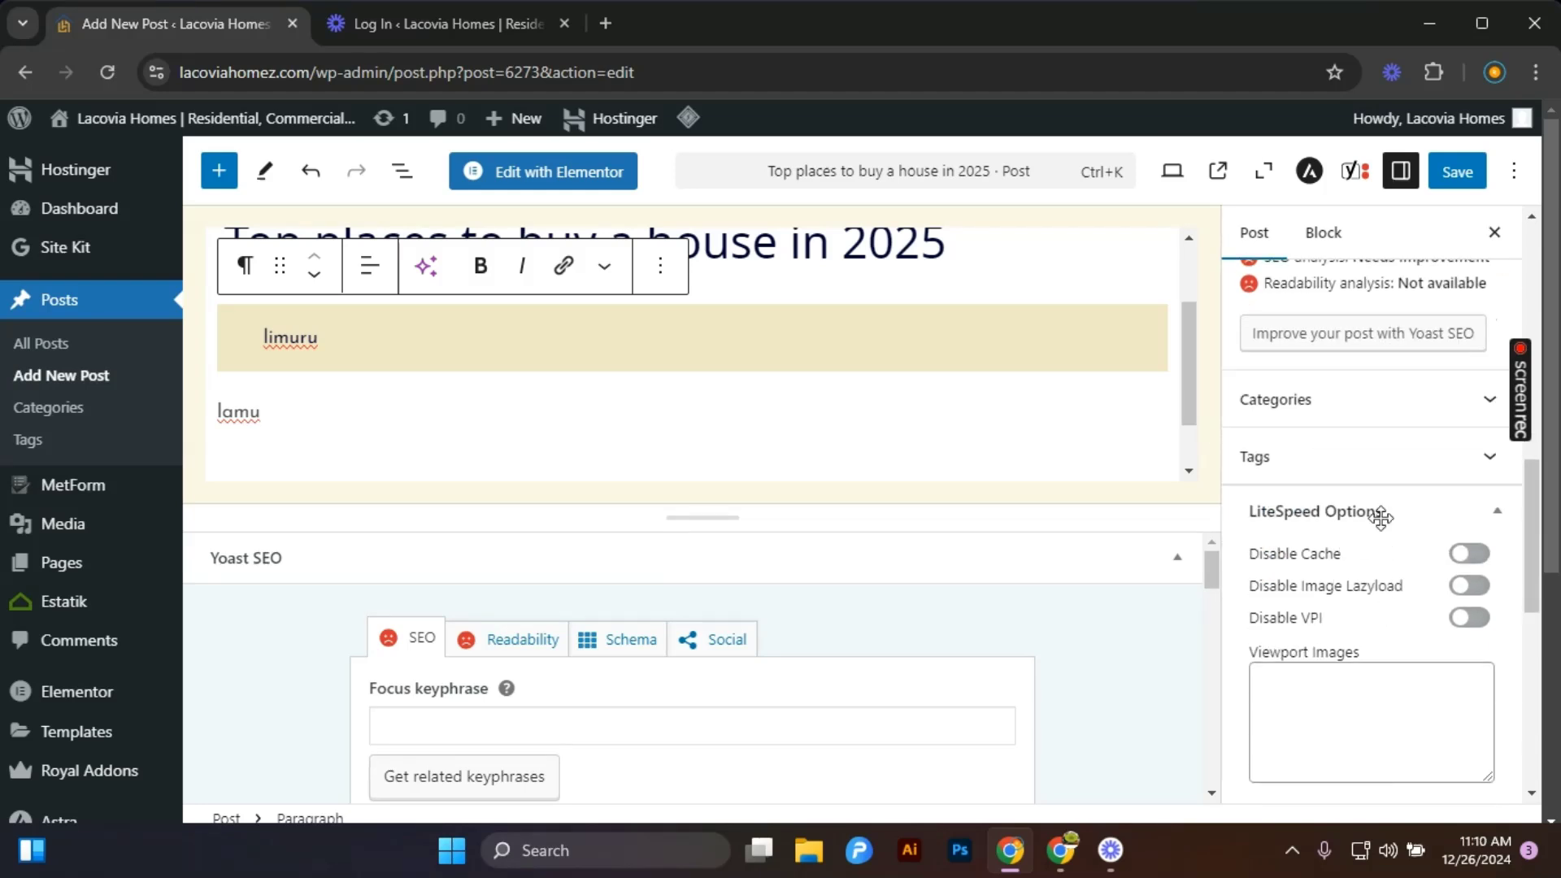
Open the post's categories and tick the Island and Buying and Selling categories.
click(1453, 415)
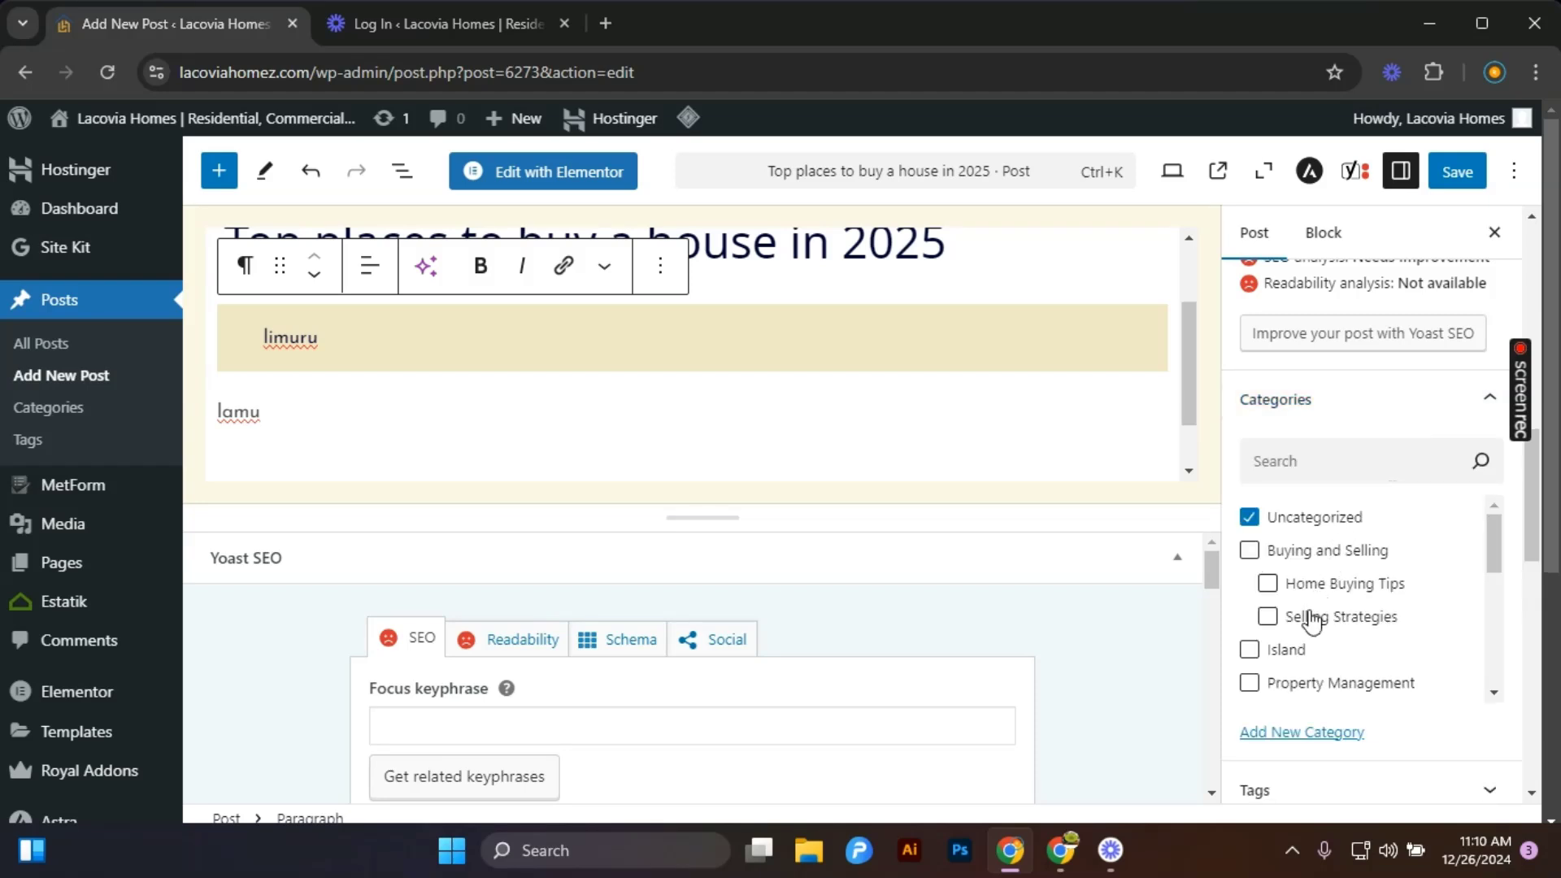
scroll(1311, 619, down, 1)
scroll(1311, 620, down, 2)
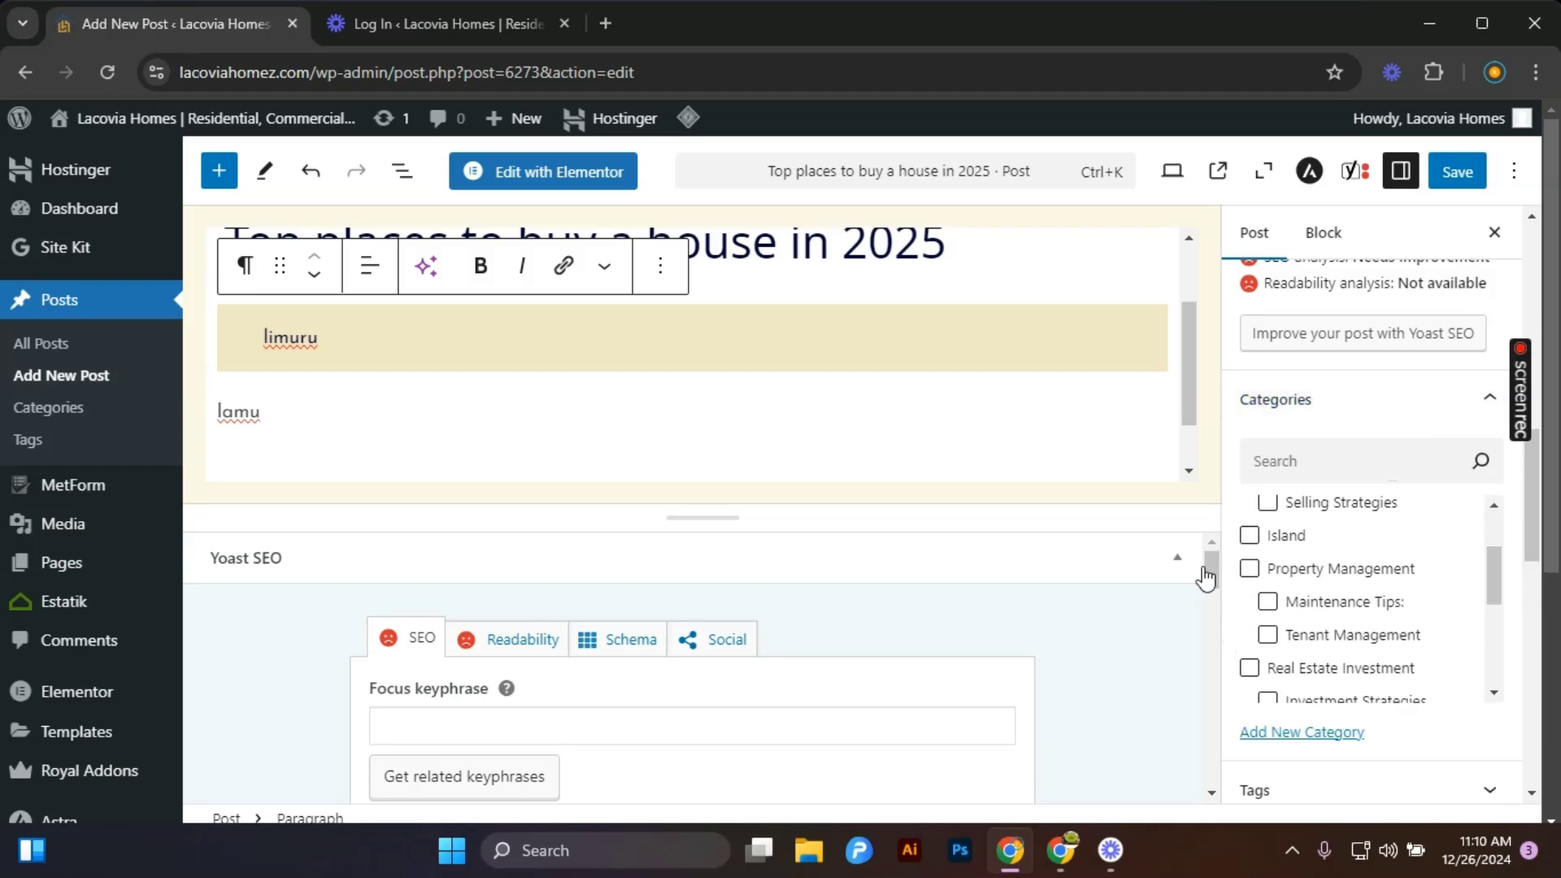
click(1253, 537)
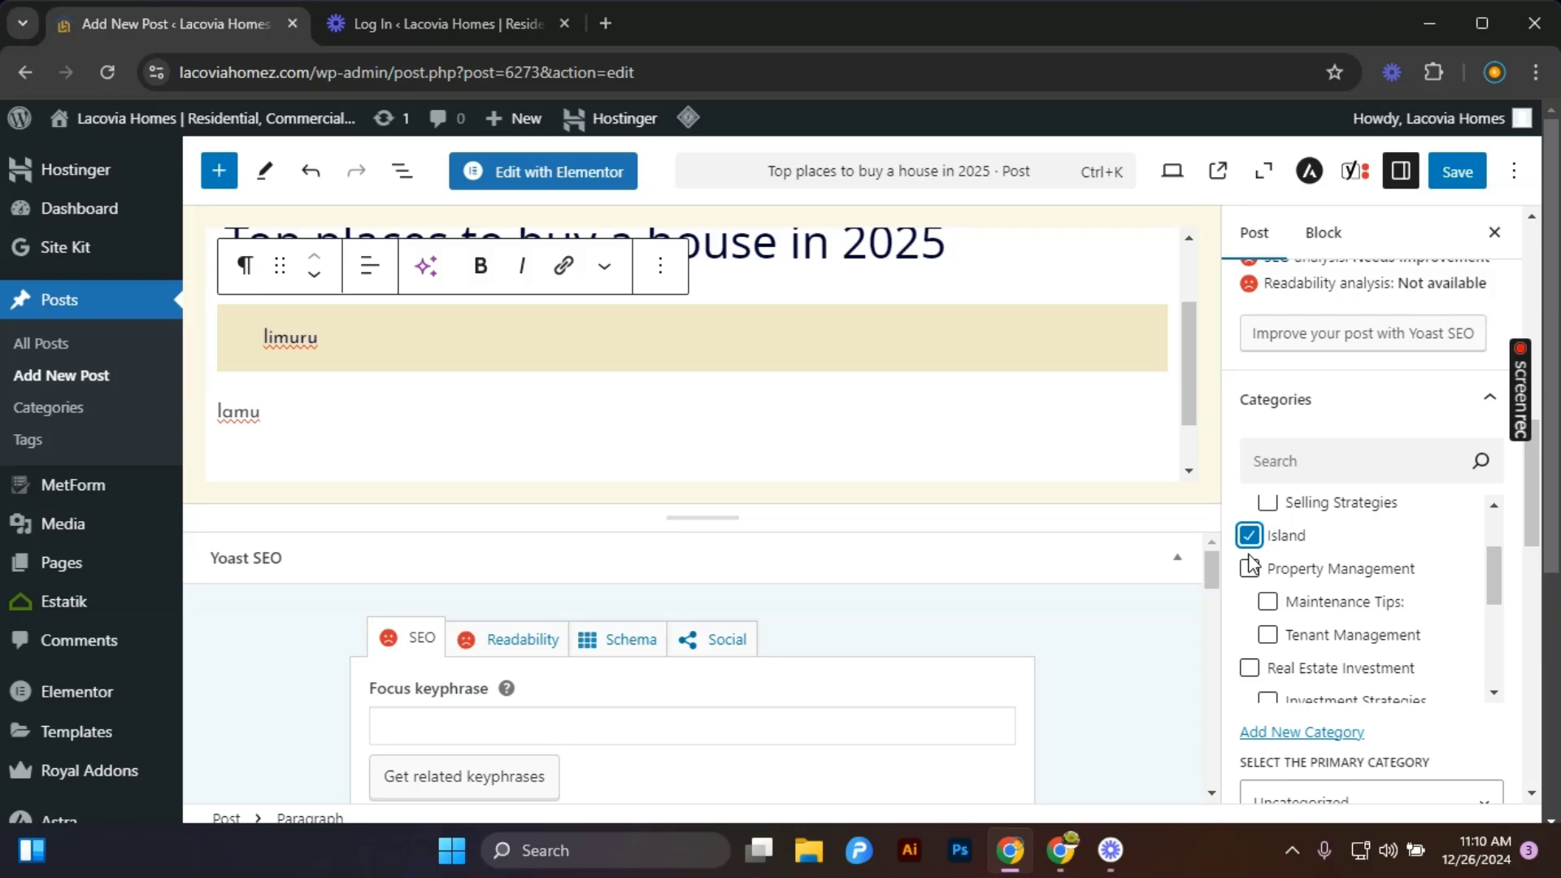
scroll(1248, 583, up, 1)
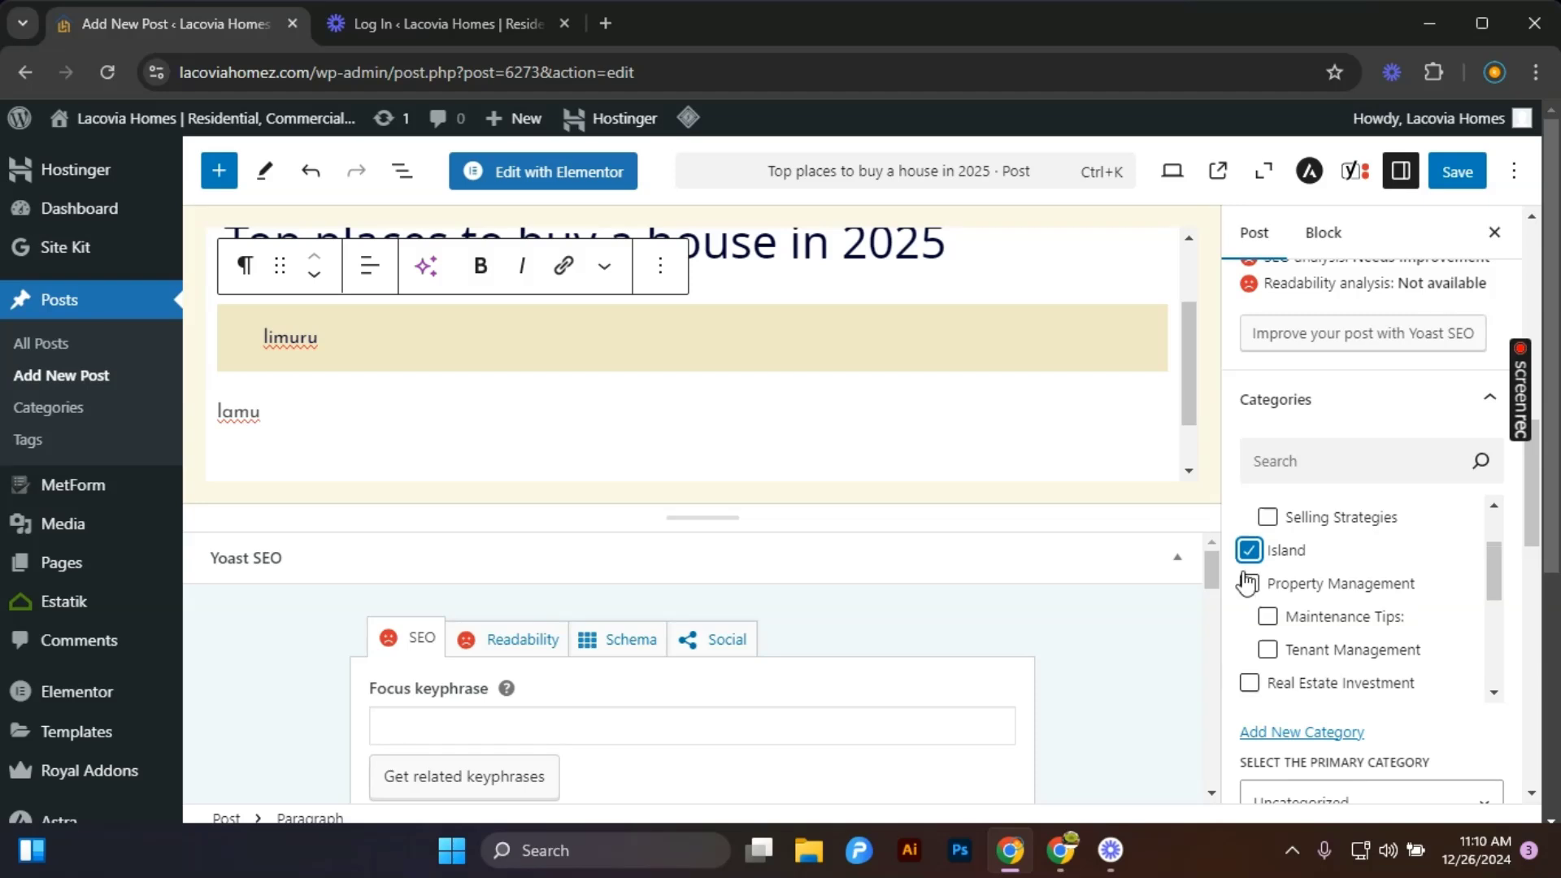
scroll(1248, 582, up, 3)
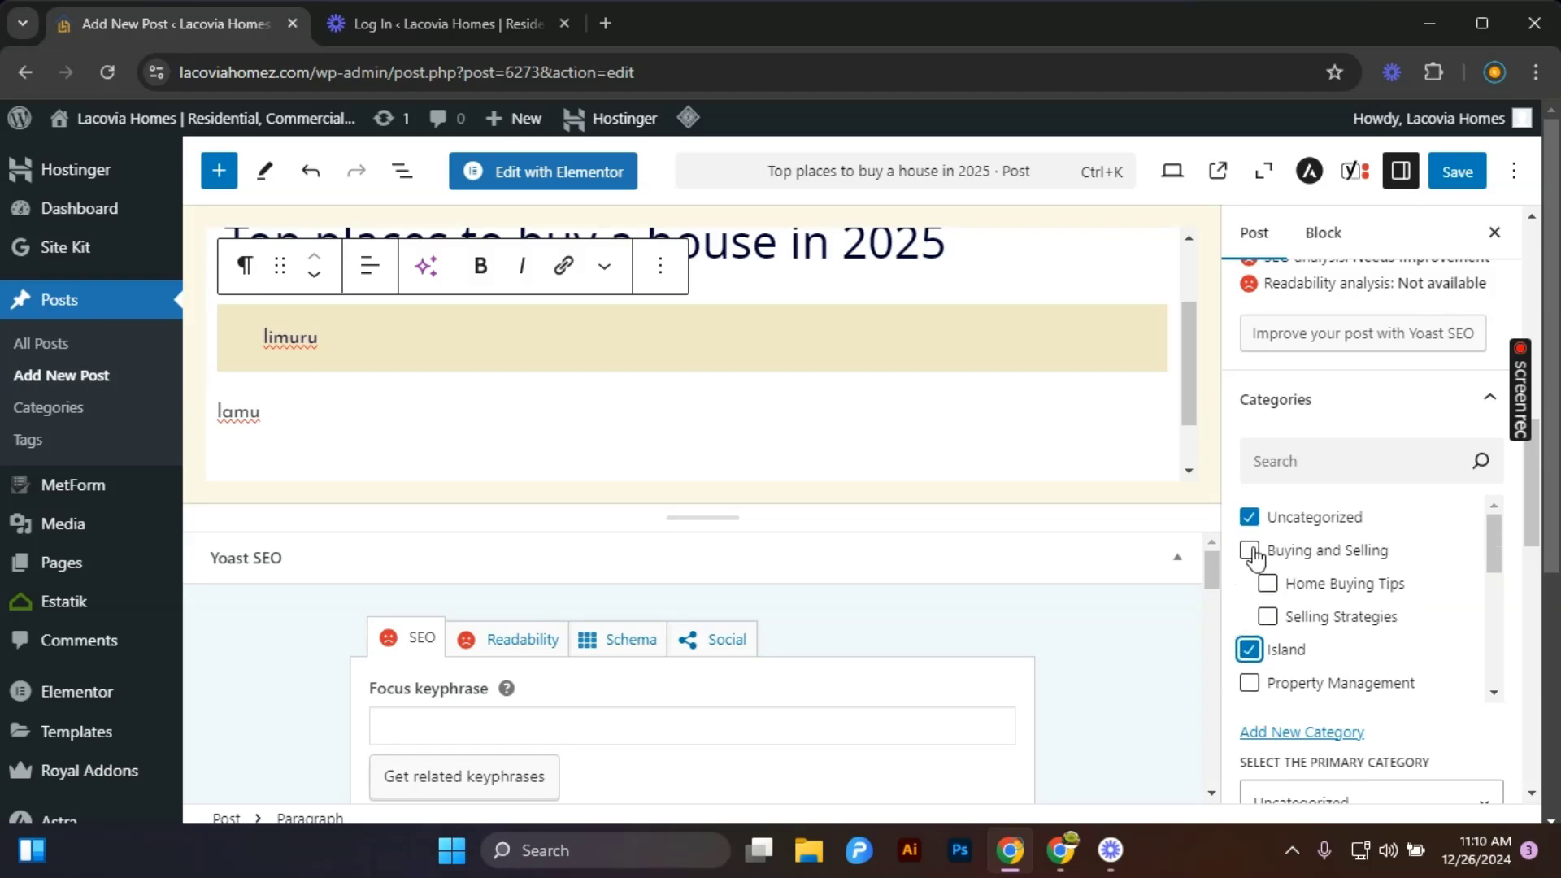
click(1255, 557)
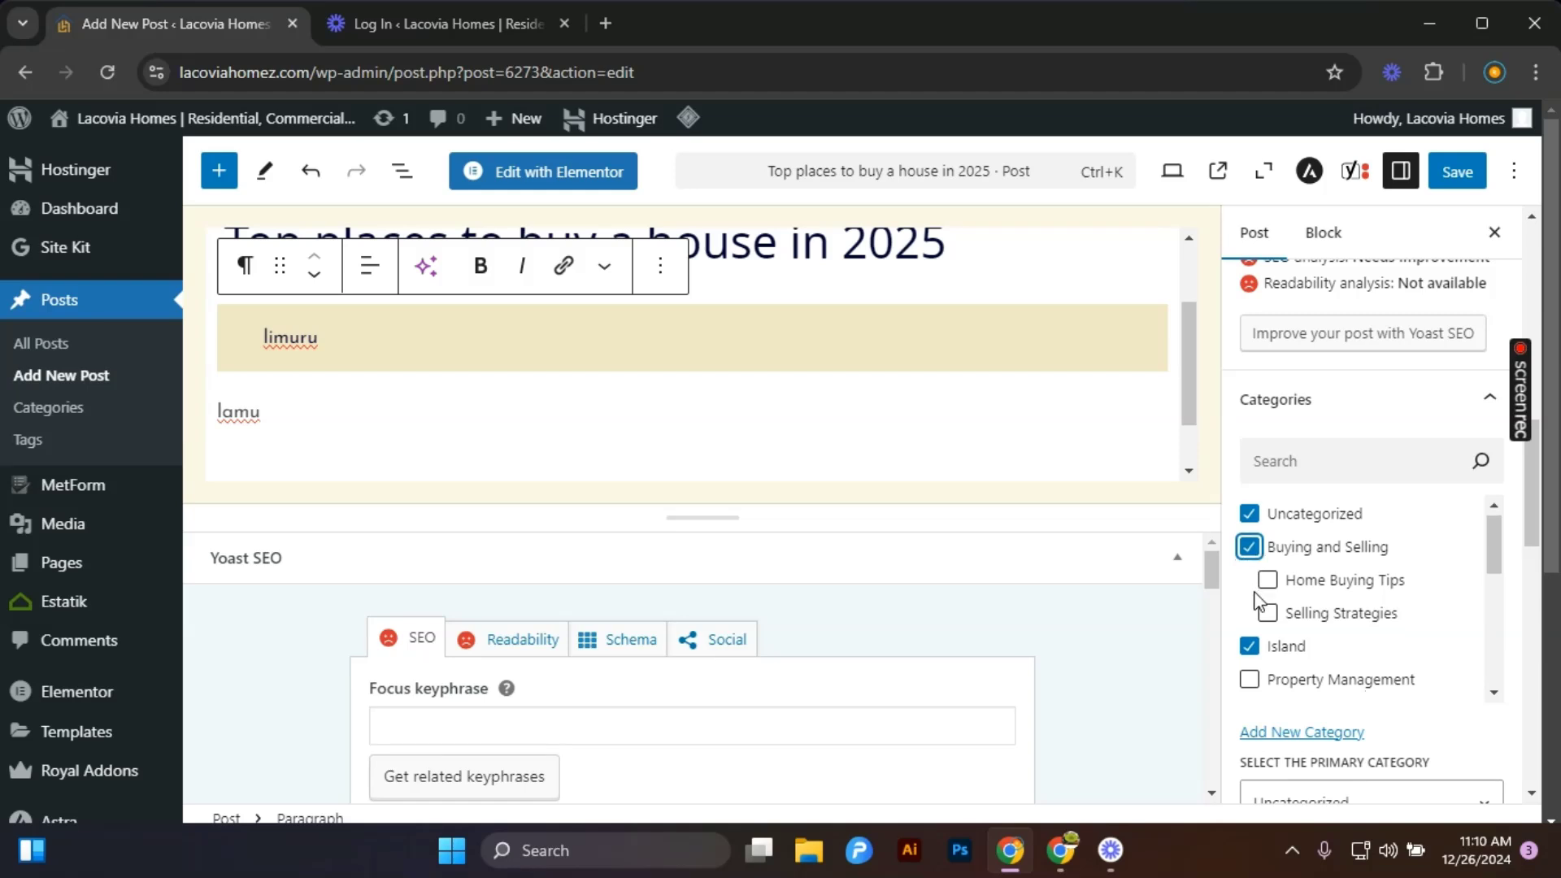
Tick the Real Estate Investment and Landlord Insights categories for the post.
scroll(1257, 602, down, 5)
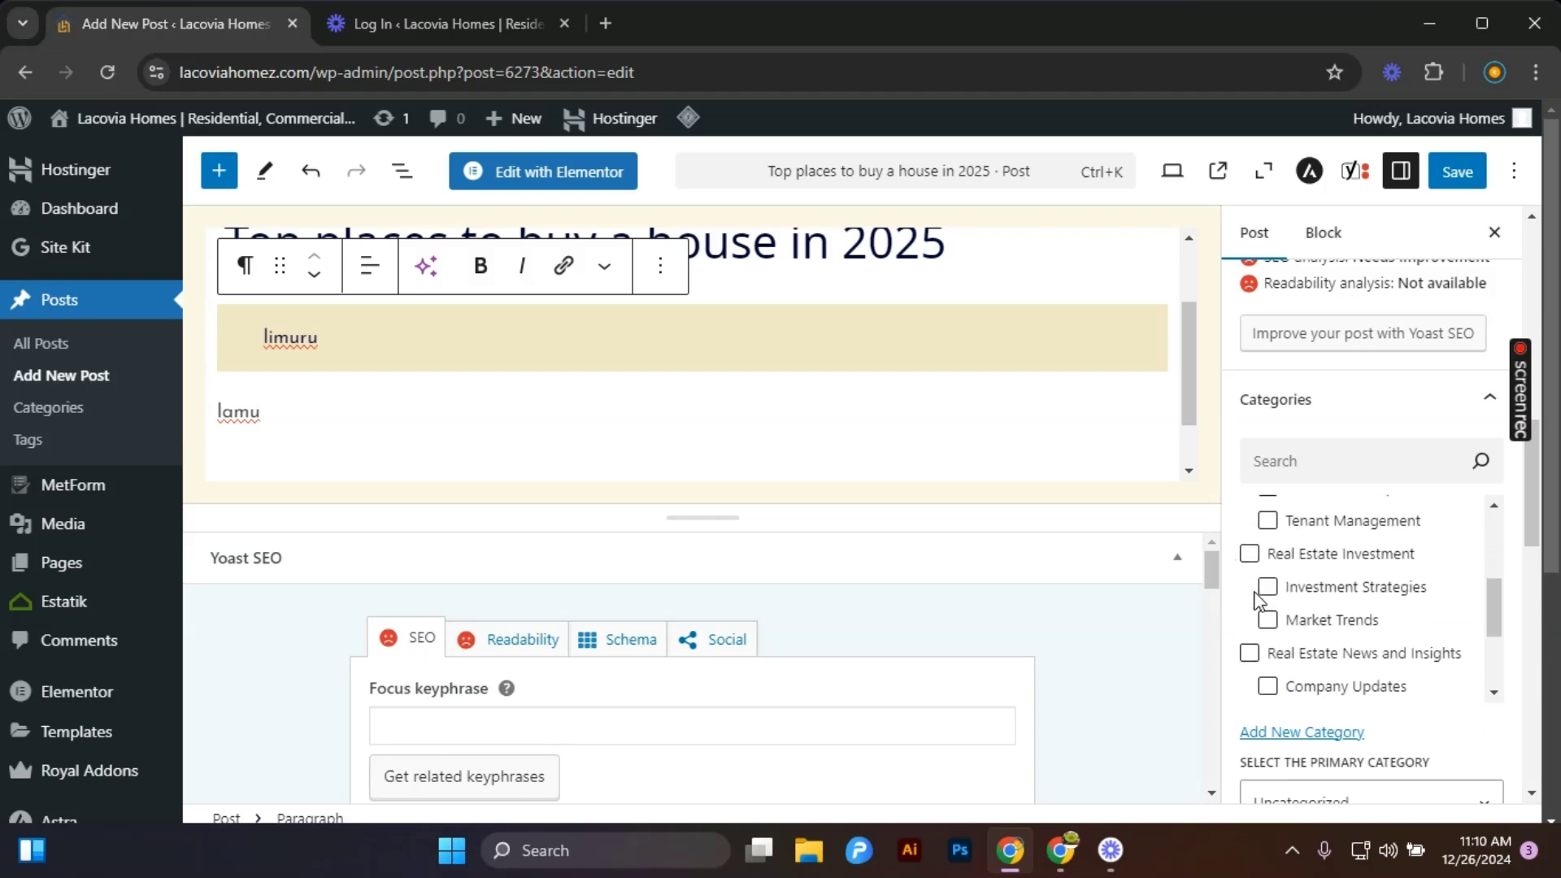
click(1251, 556)
scroll(1253, 563, down, 3)
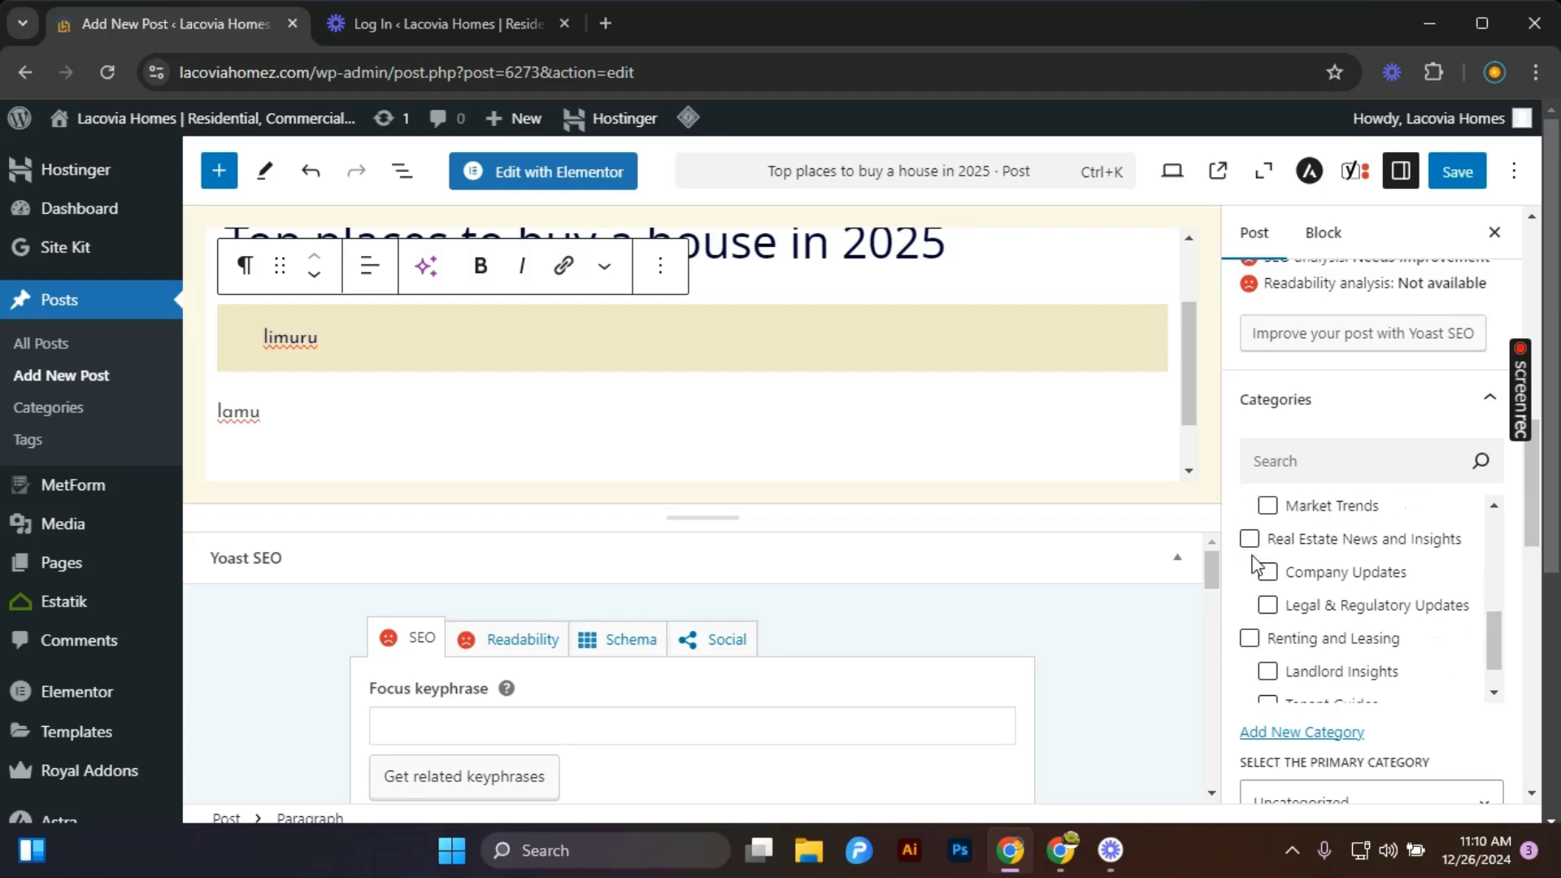
scroll(1256, 567, down, 1)
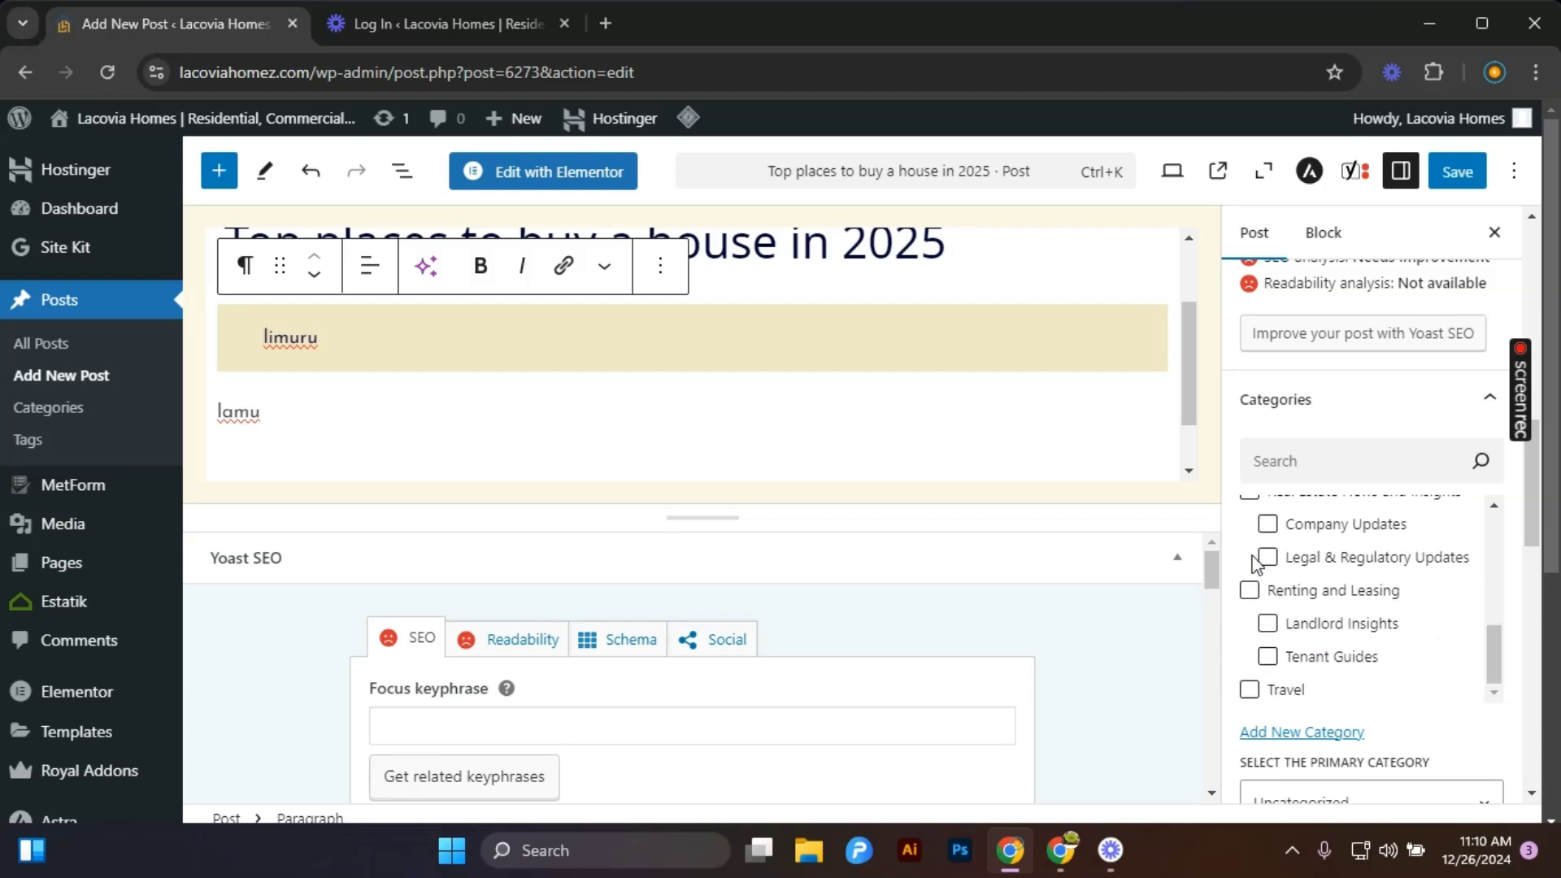
click(1273, 642)
scroll(1273, 642, up, 2)
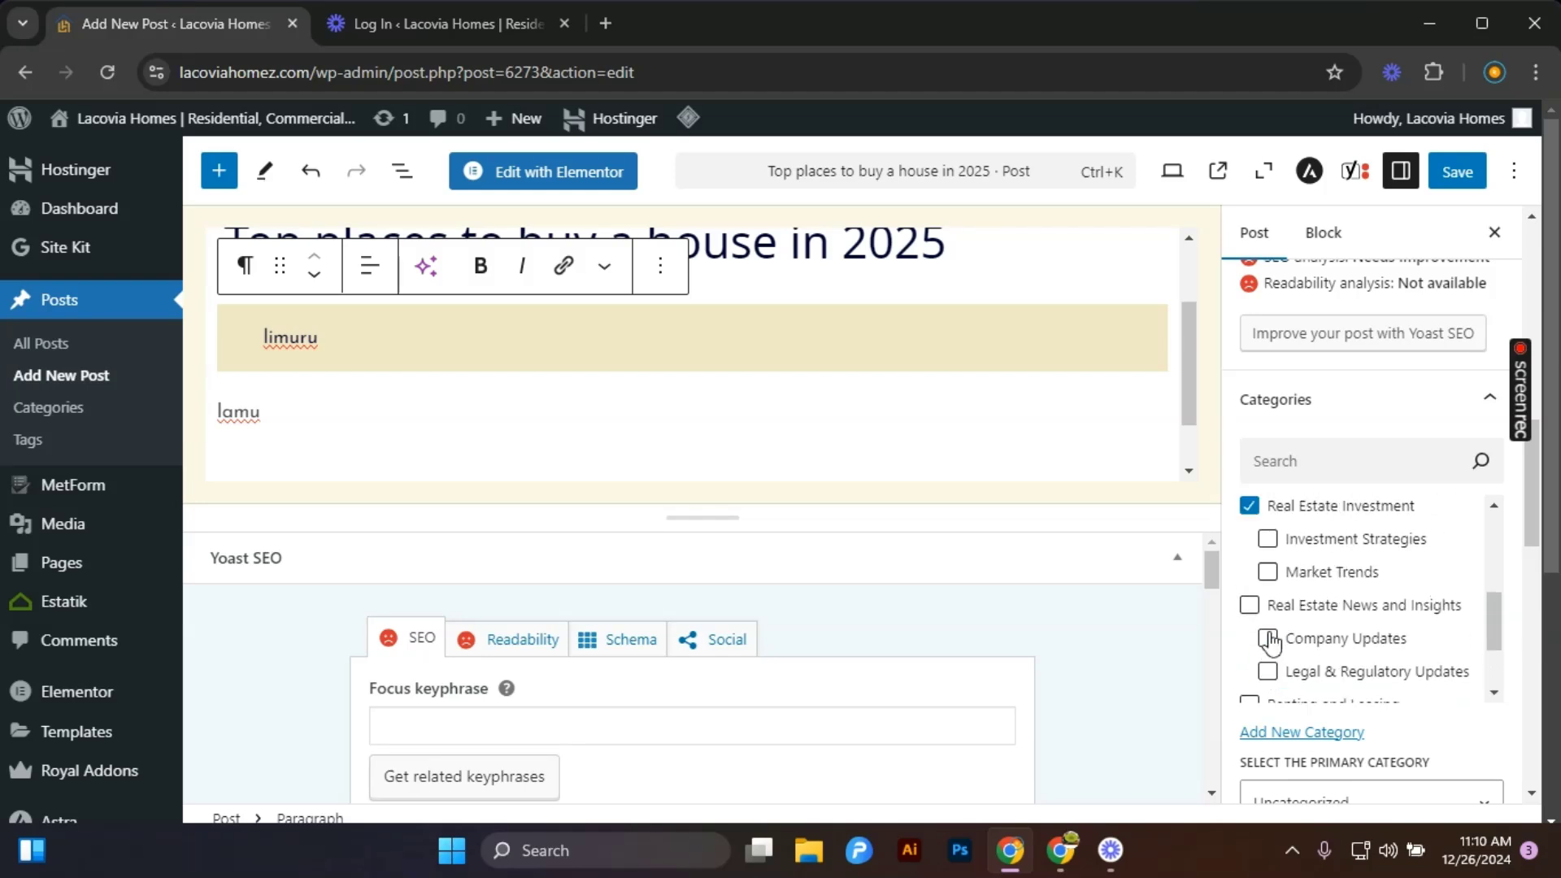
scroll(1271, 643, up, 2)
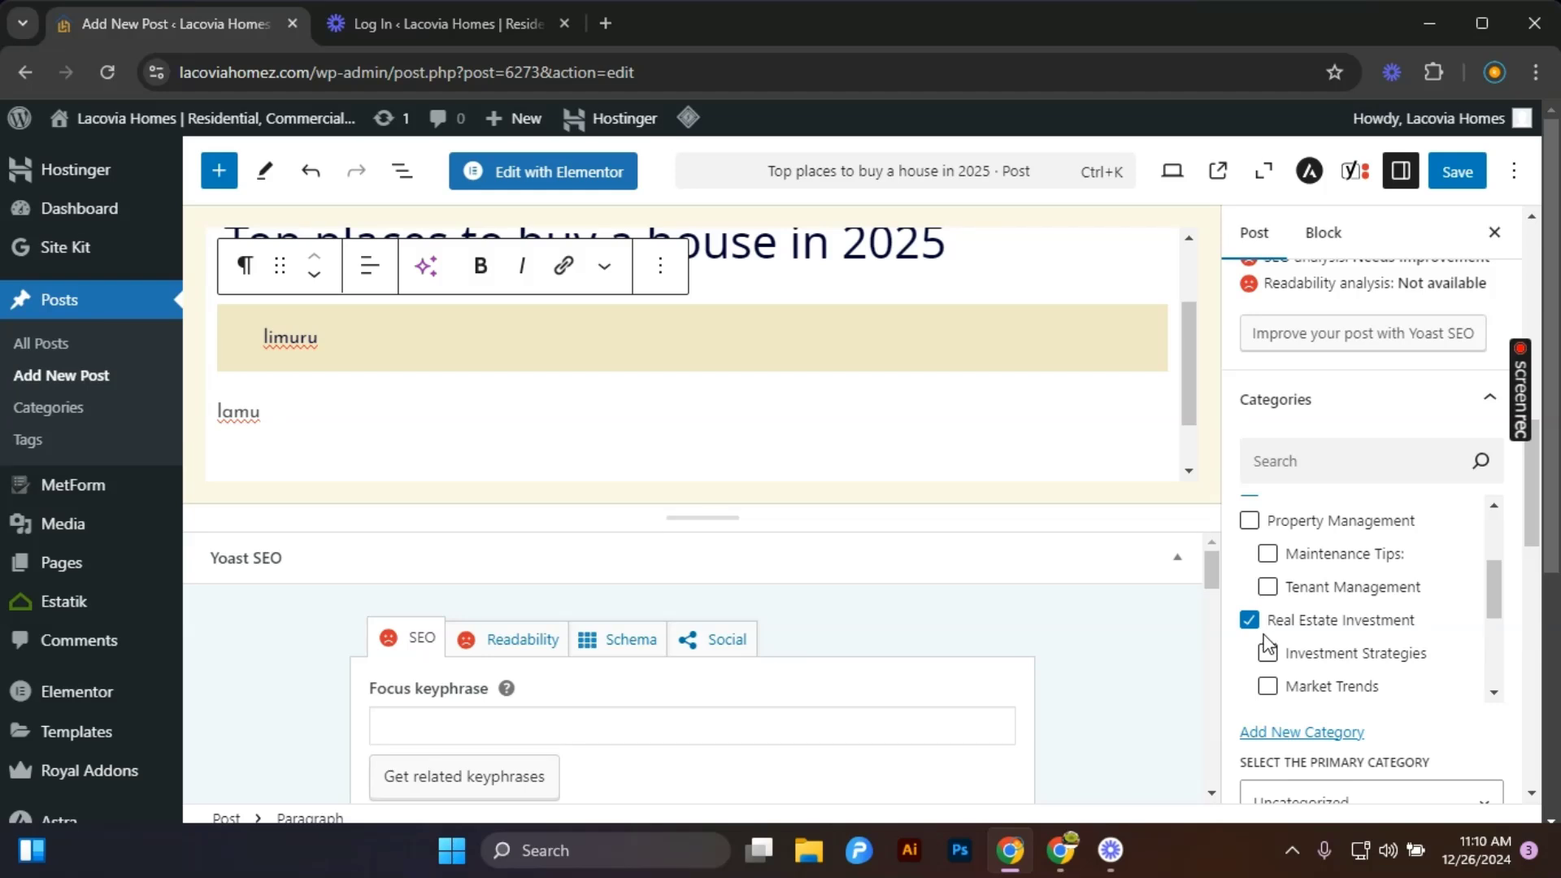
scroll(1266, 646, down, 3)
click(1268, 624)
scroll(1273, 655, down, 2)
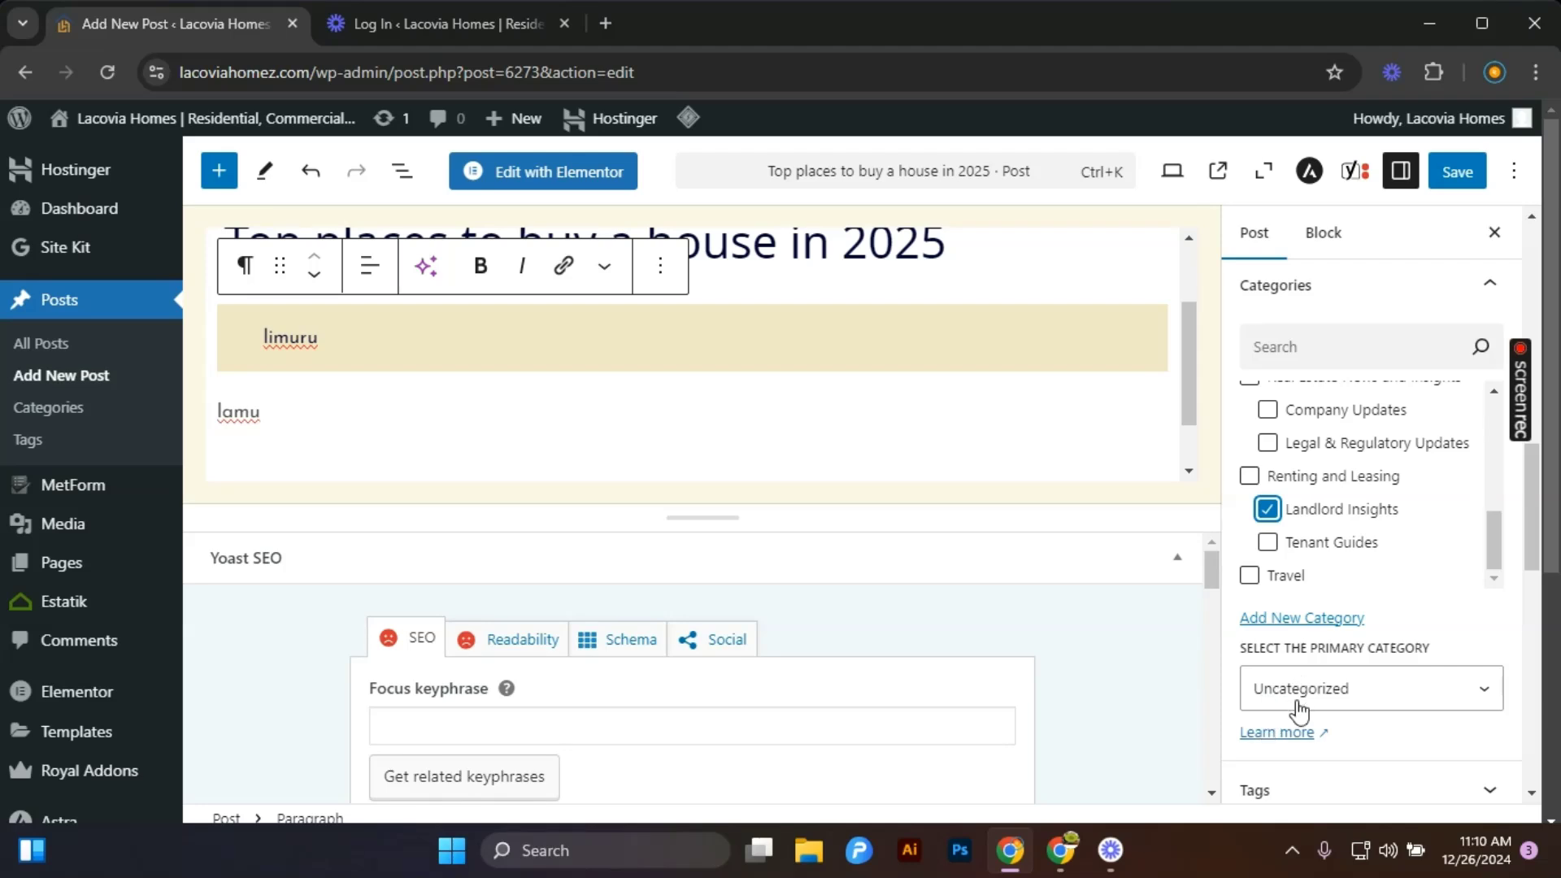
scroll(1299, 710, down, 2)
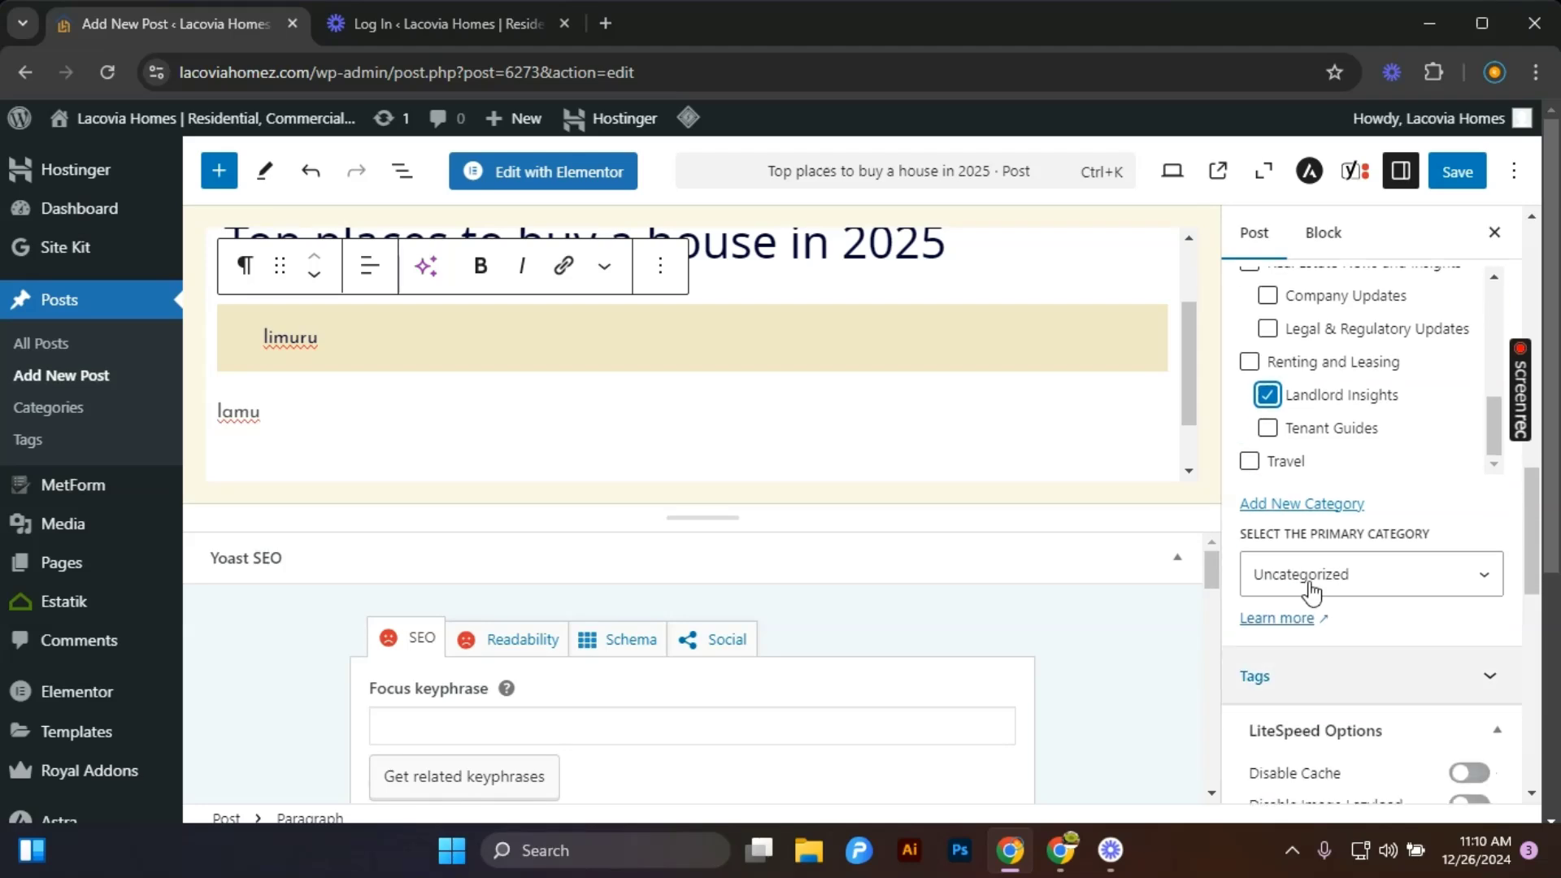
click(1326, 511)
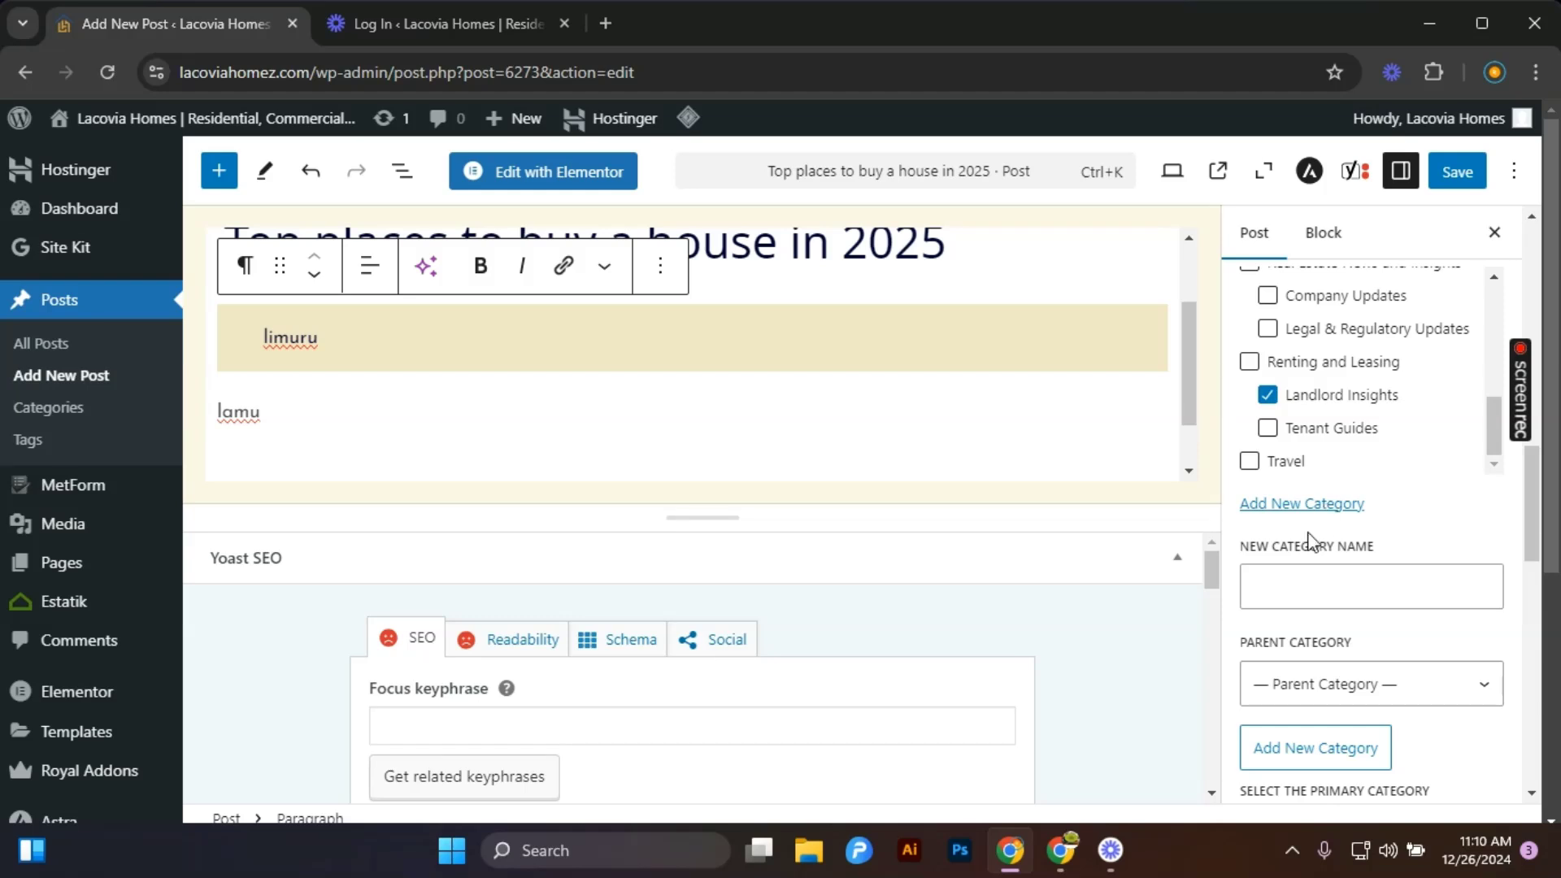
click(1278, 582)
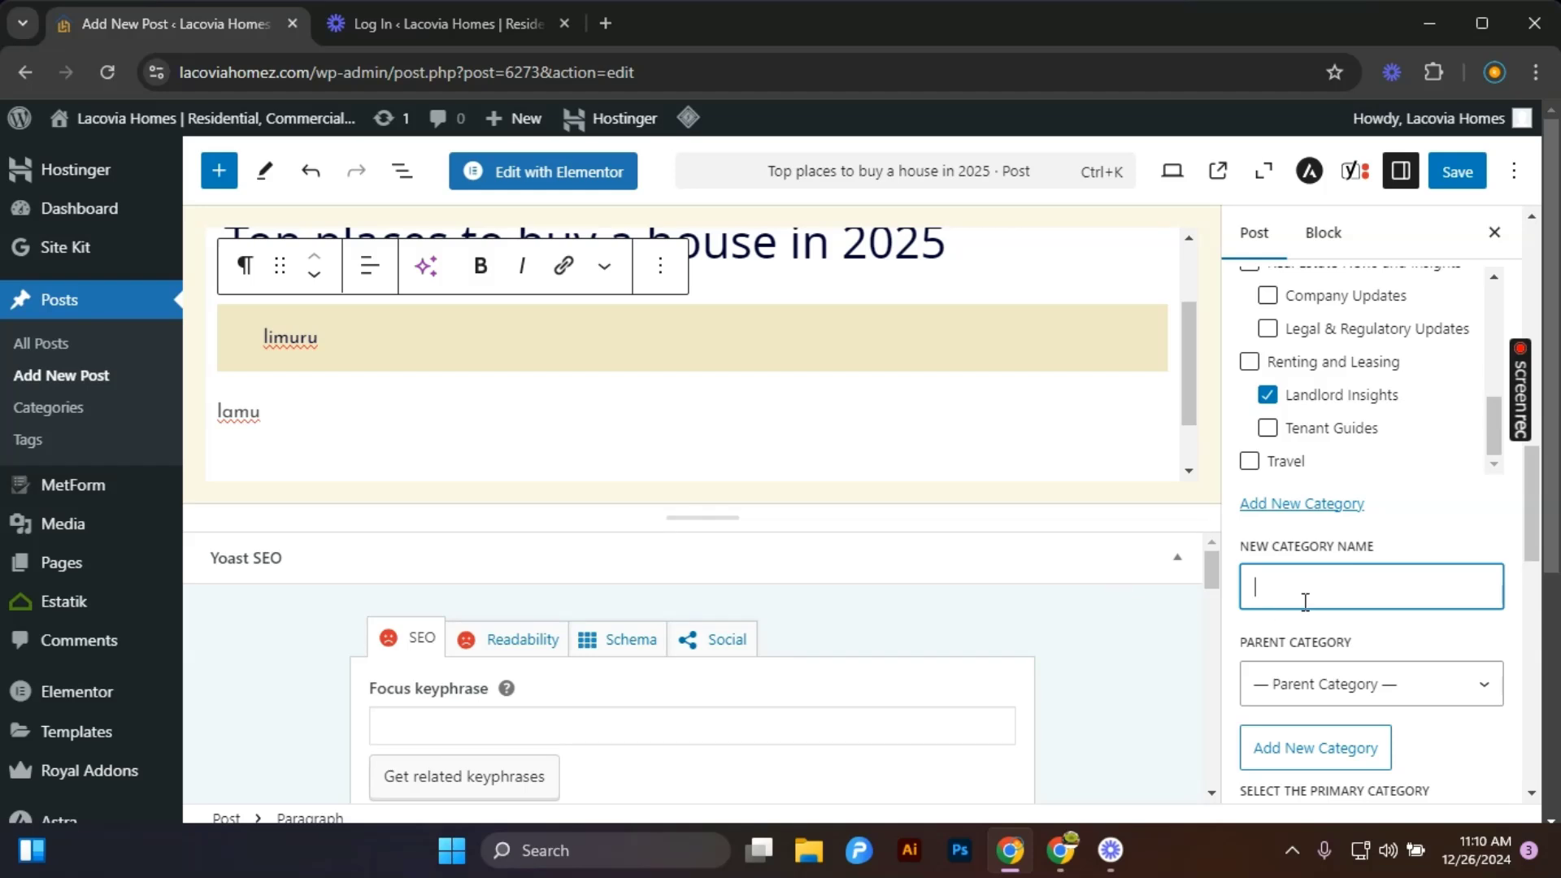
scroll(1287, 596, down, 3)
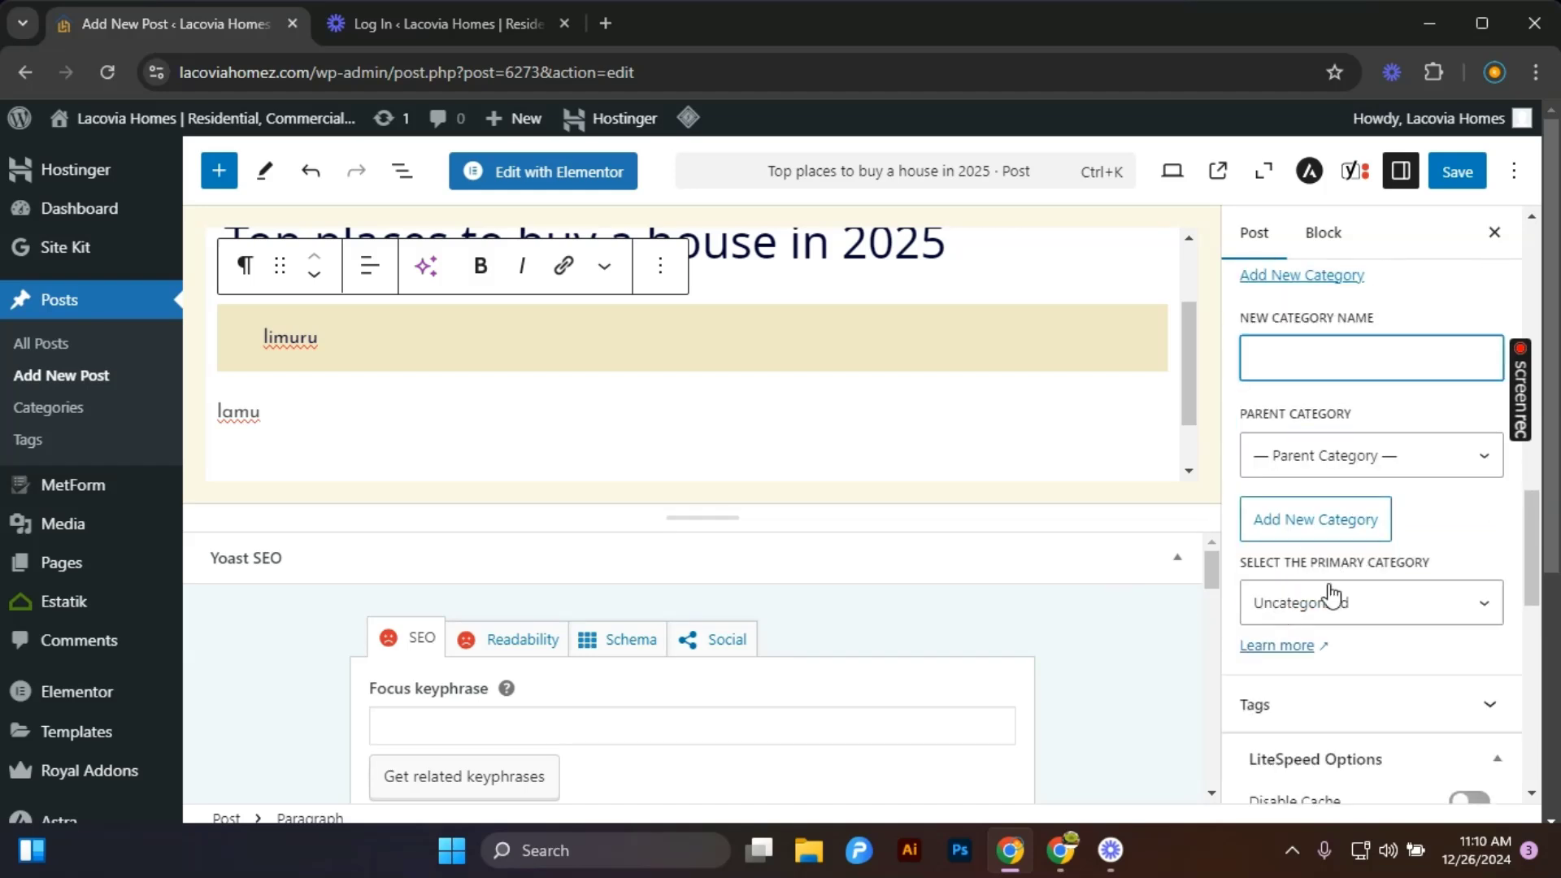
scroll(1326, 650, down, 2)
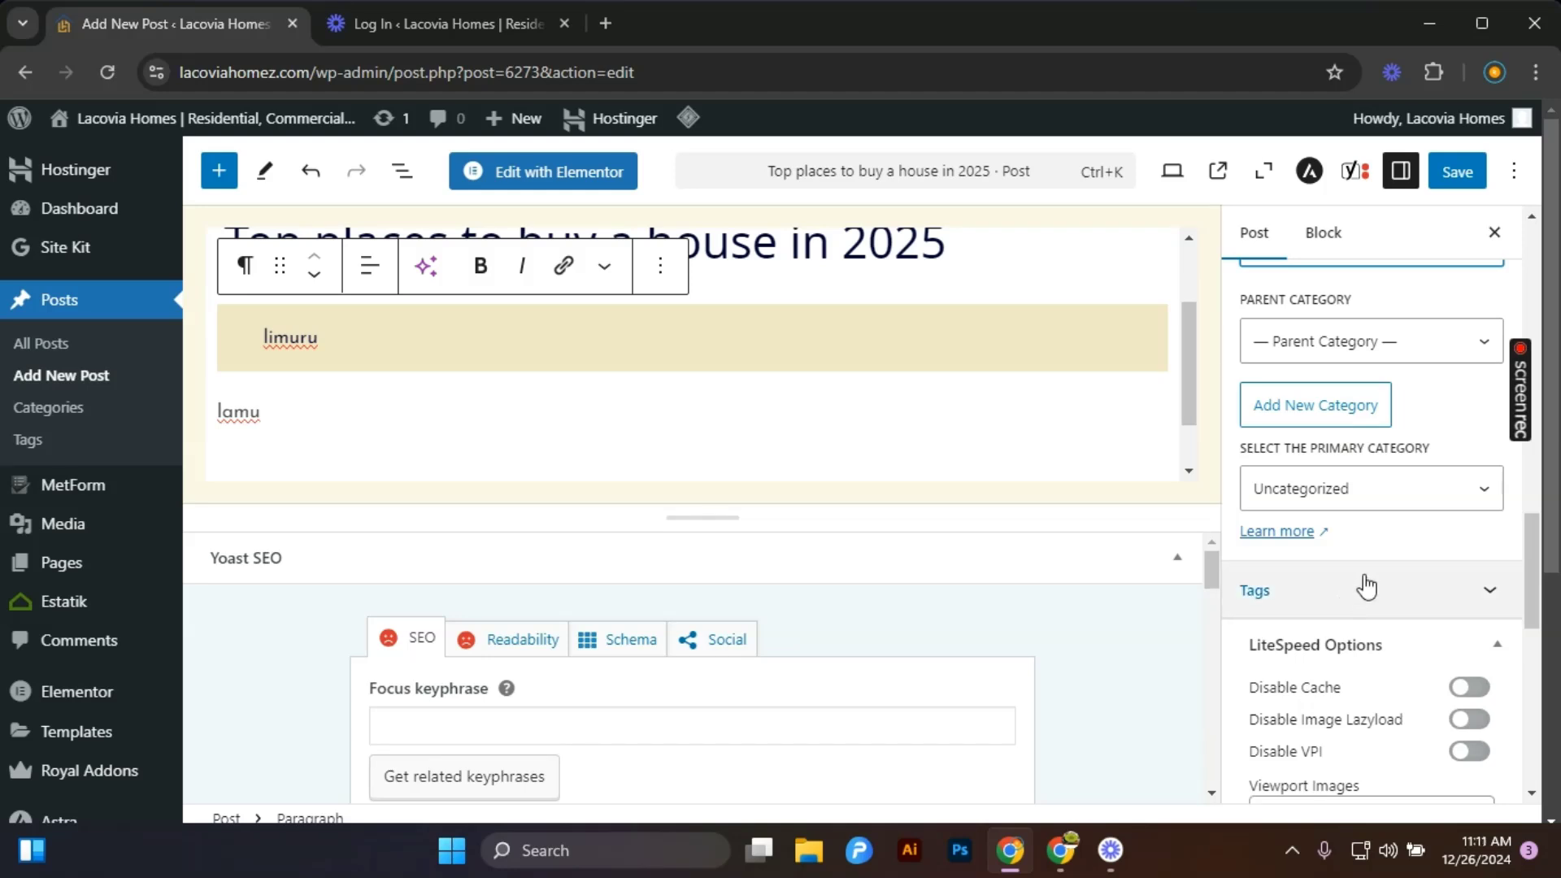
Open the post's tags and add the existing tag Real Estate Tips.
click(1366, 589)
scroll(1358, 598, down, 3)
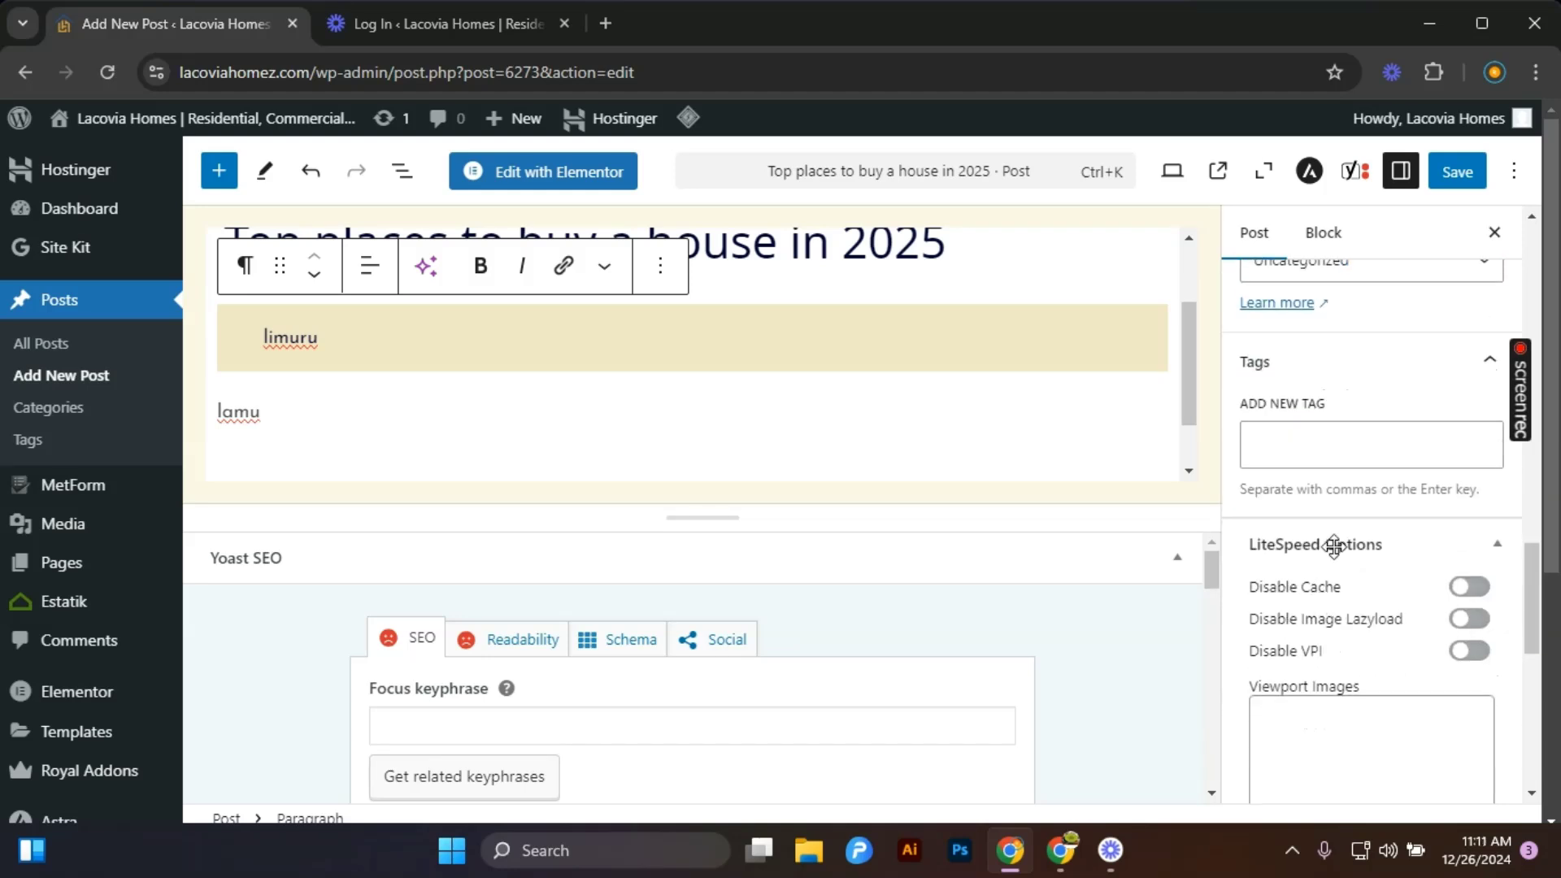
click(1261, 452)
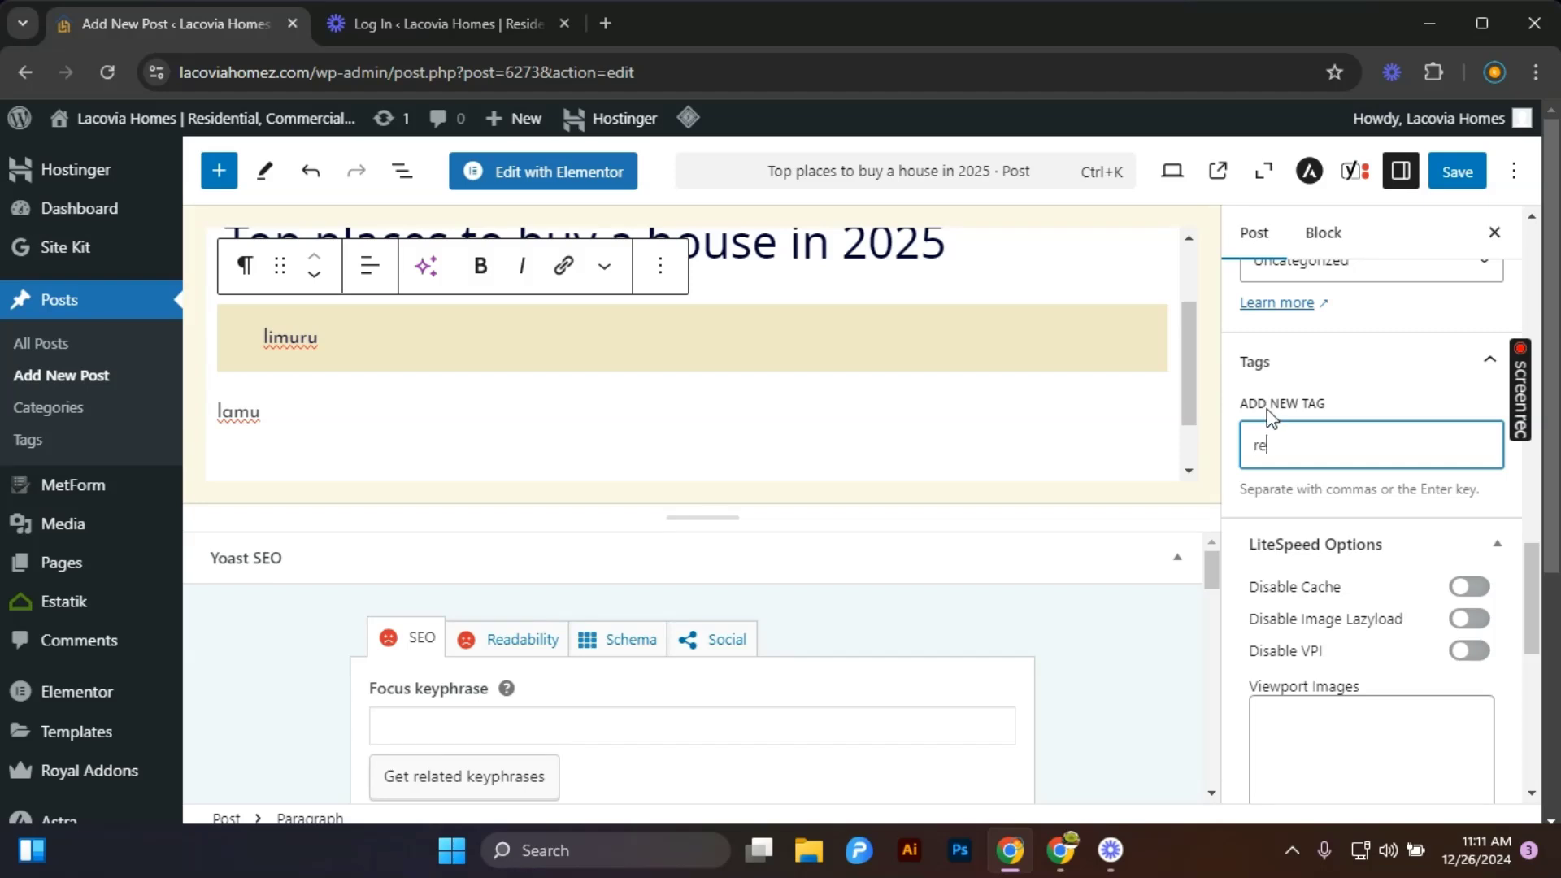
text(real e)
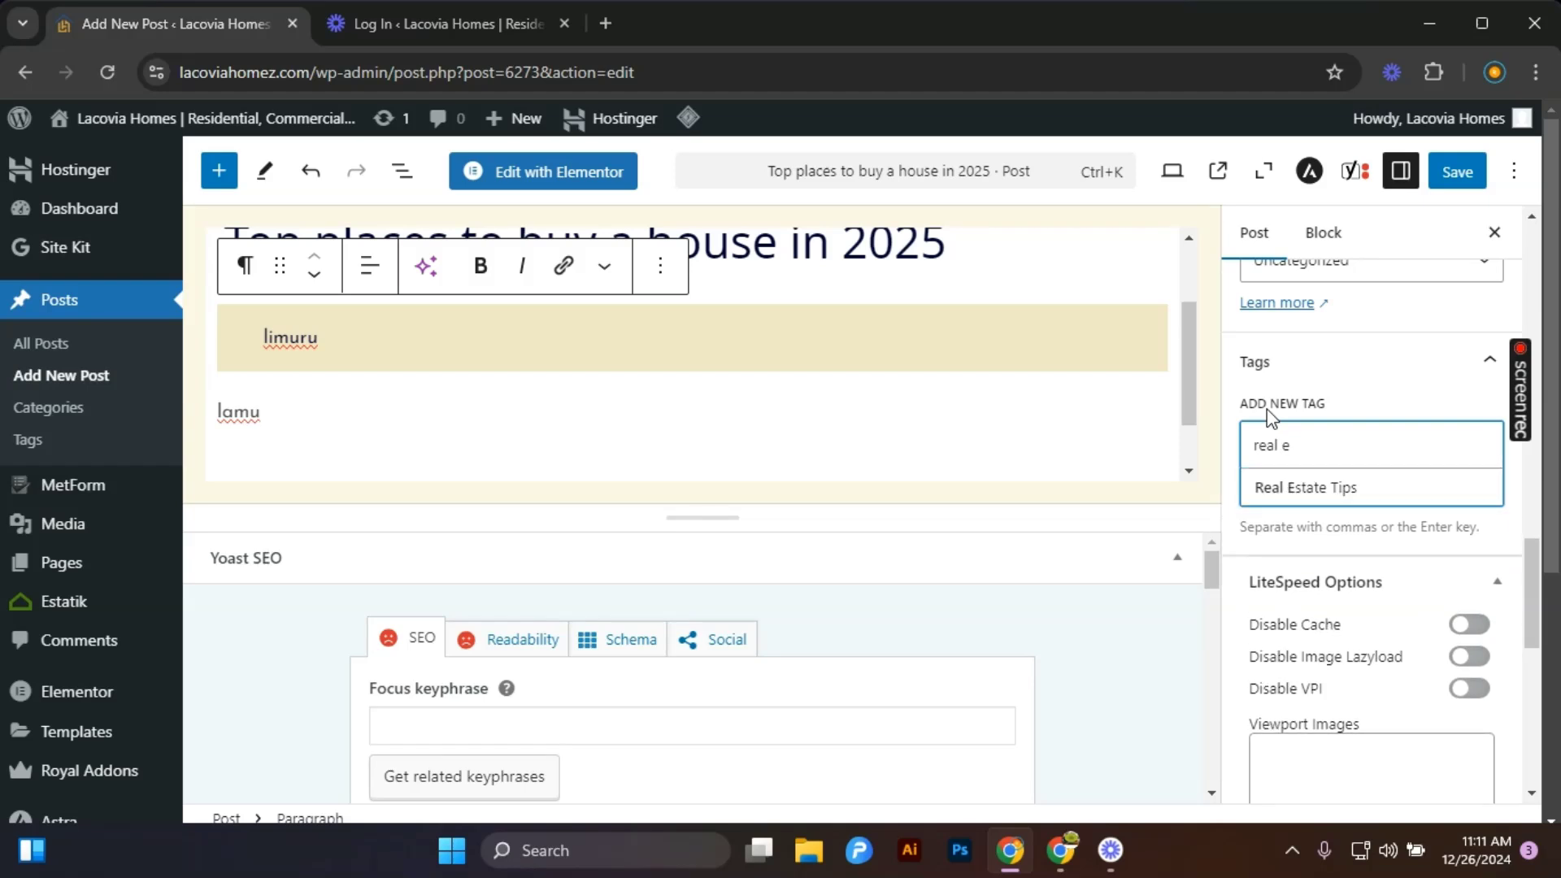
click(1314, 488)
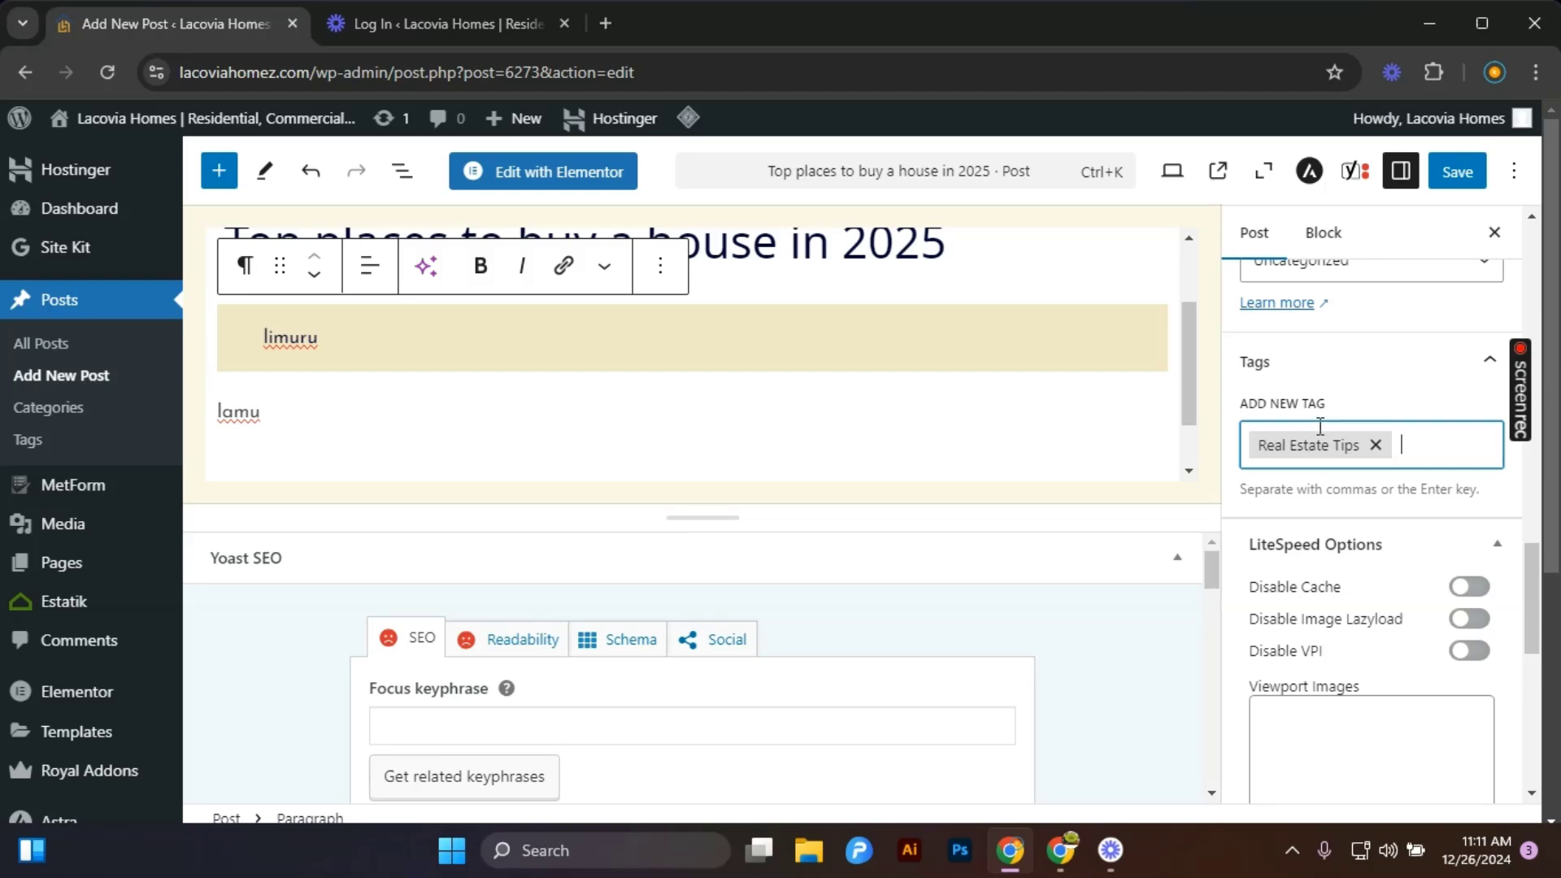
Add the tag land to the post.
text(and)
key(Return)
key(BackSpace)
Scroll through the post settings sidebar panels, from the chat settings back up to the categories list.
scroll(1334, 488, down, 9)
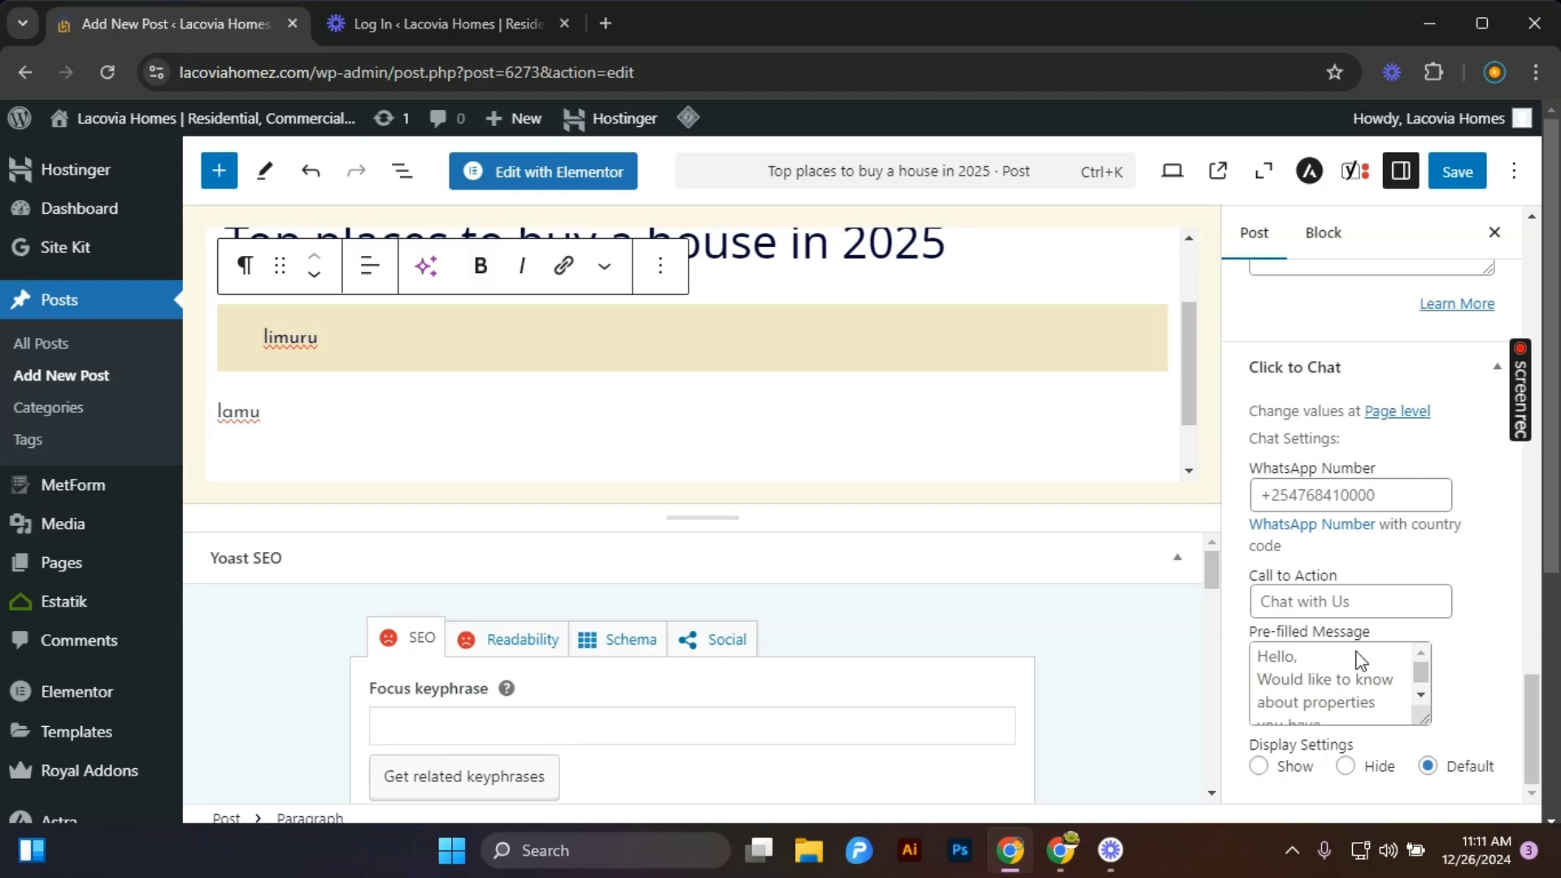
scroll(1341, 675, down, 1)
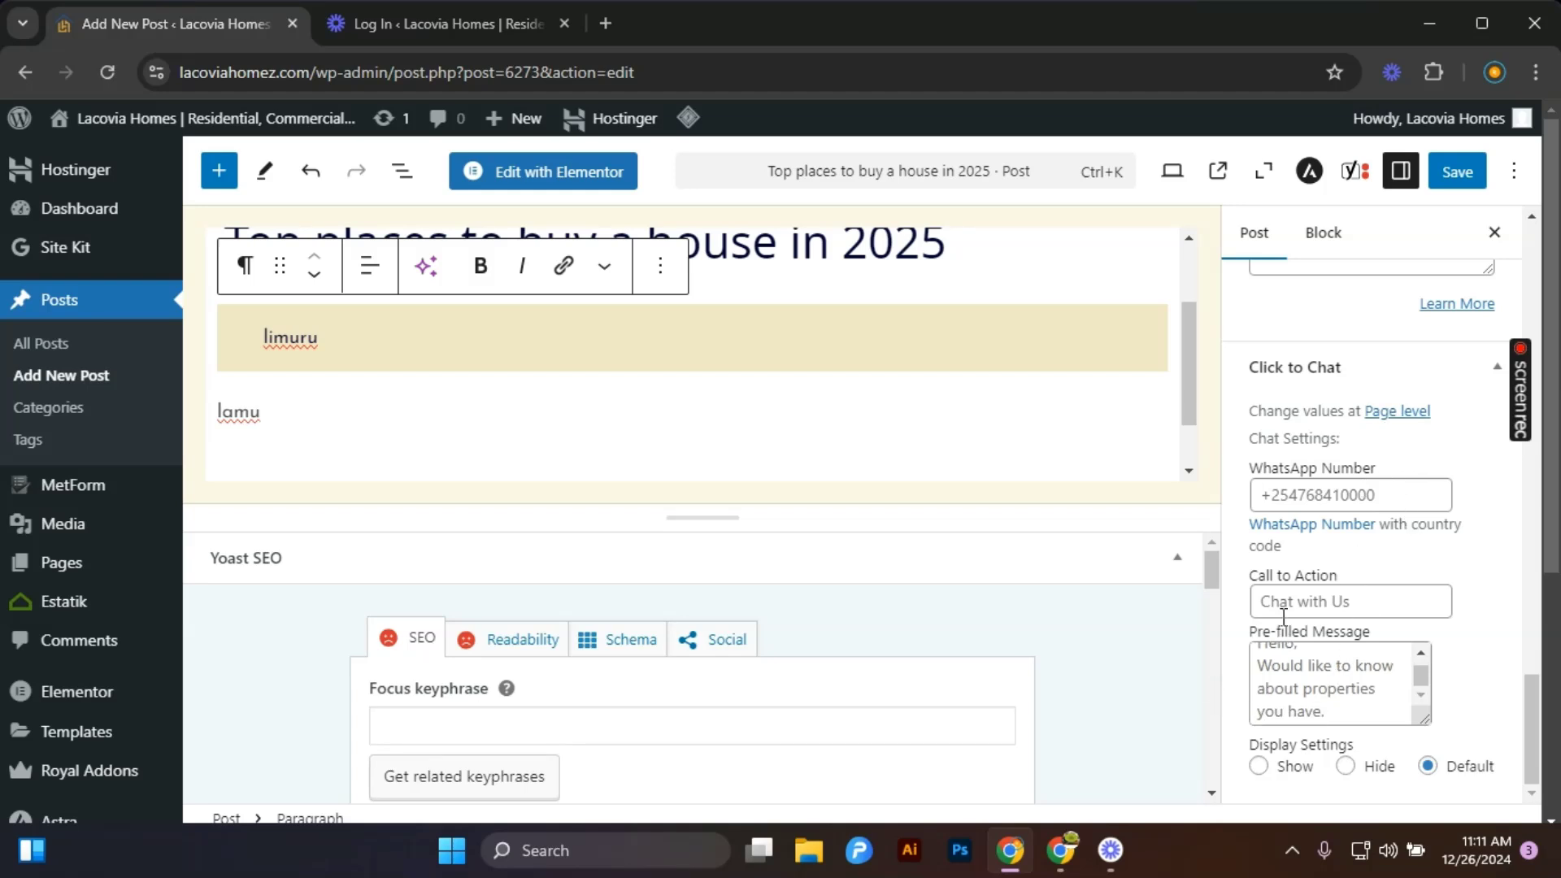
scroll(1282, 609, down, 3)
scroll(1289, 659, up, 2)
scroll(1280, 488, up, 5)
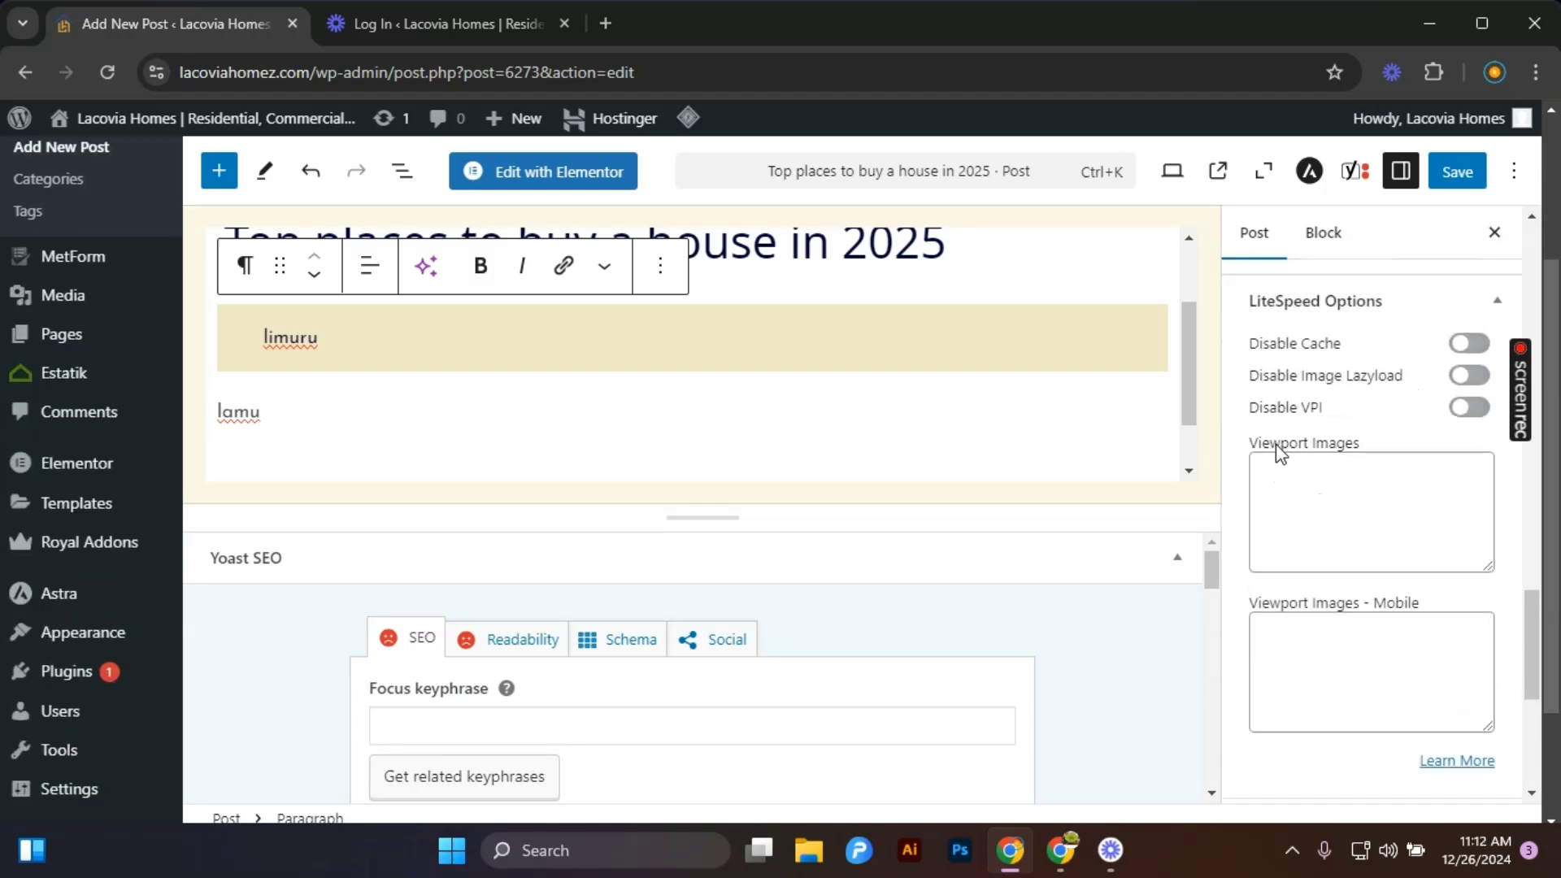
scroll(1281, 451, up, 4)
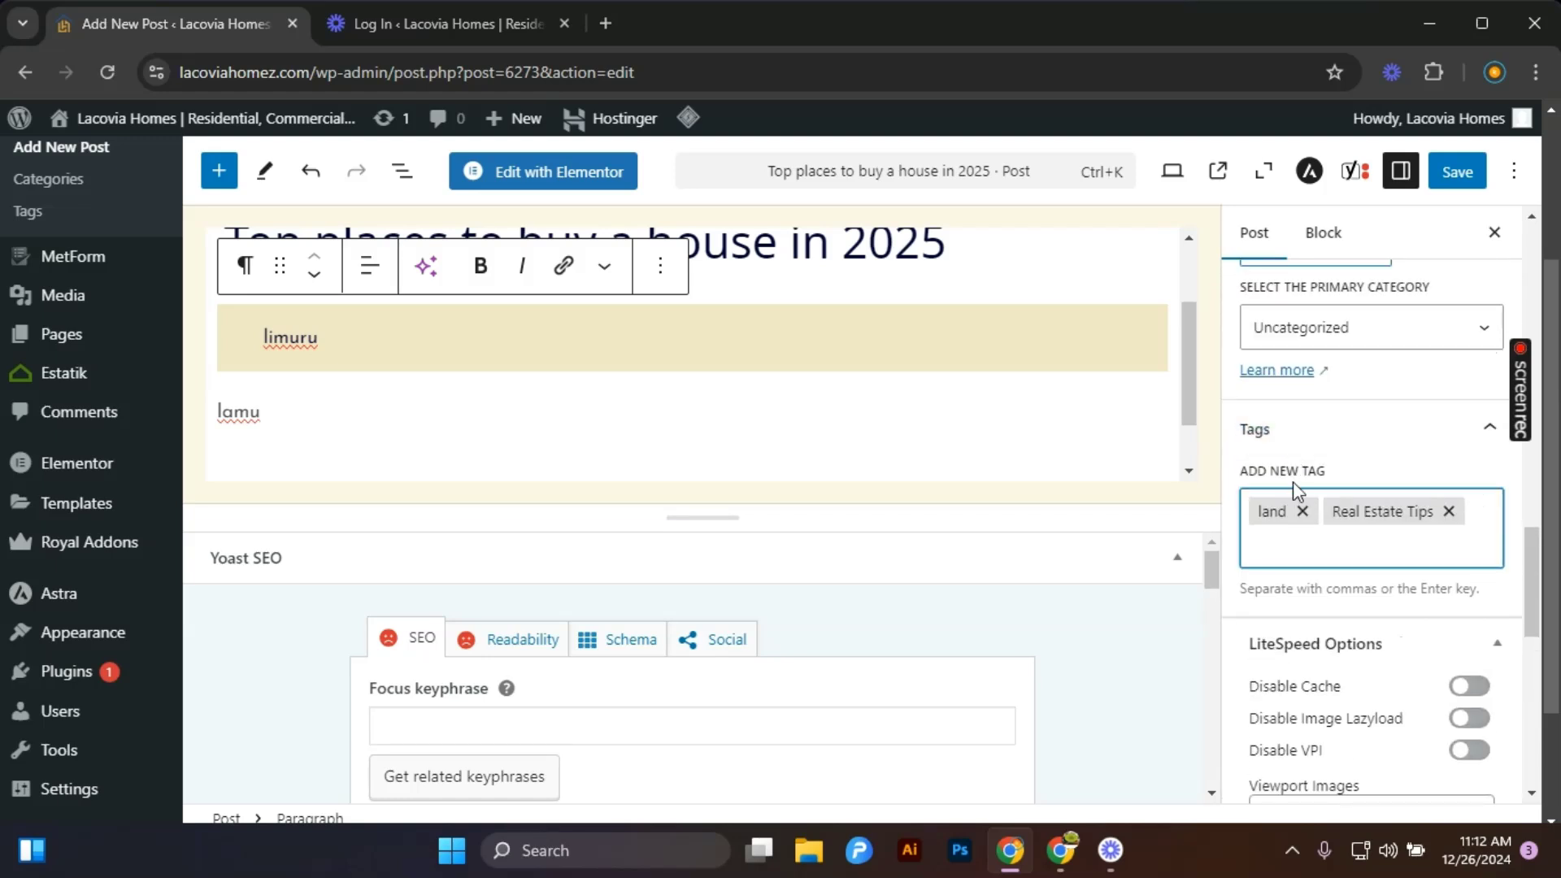
scroll(1326, 532, up, 1)
scroll(1327, 547, up, 1)
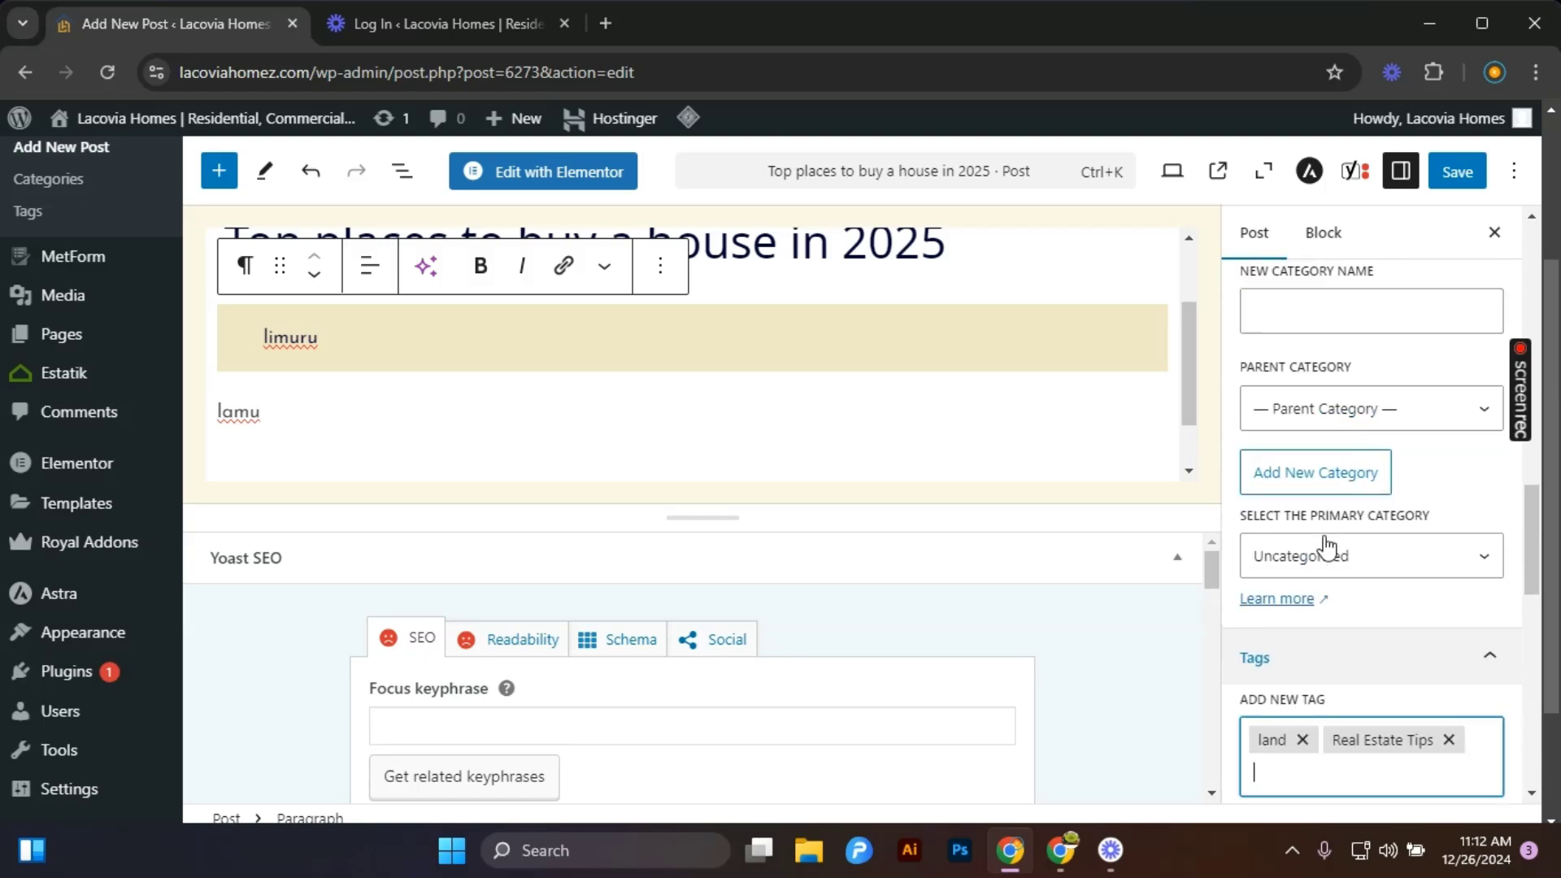
scroll(1325, 545, up, 3)
scroll(1324, 543, up, 5)
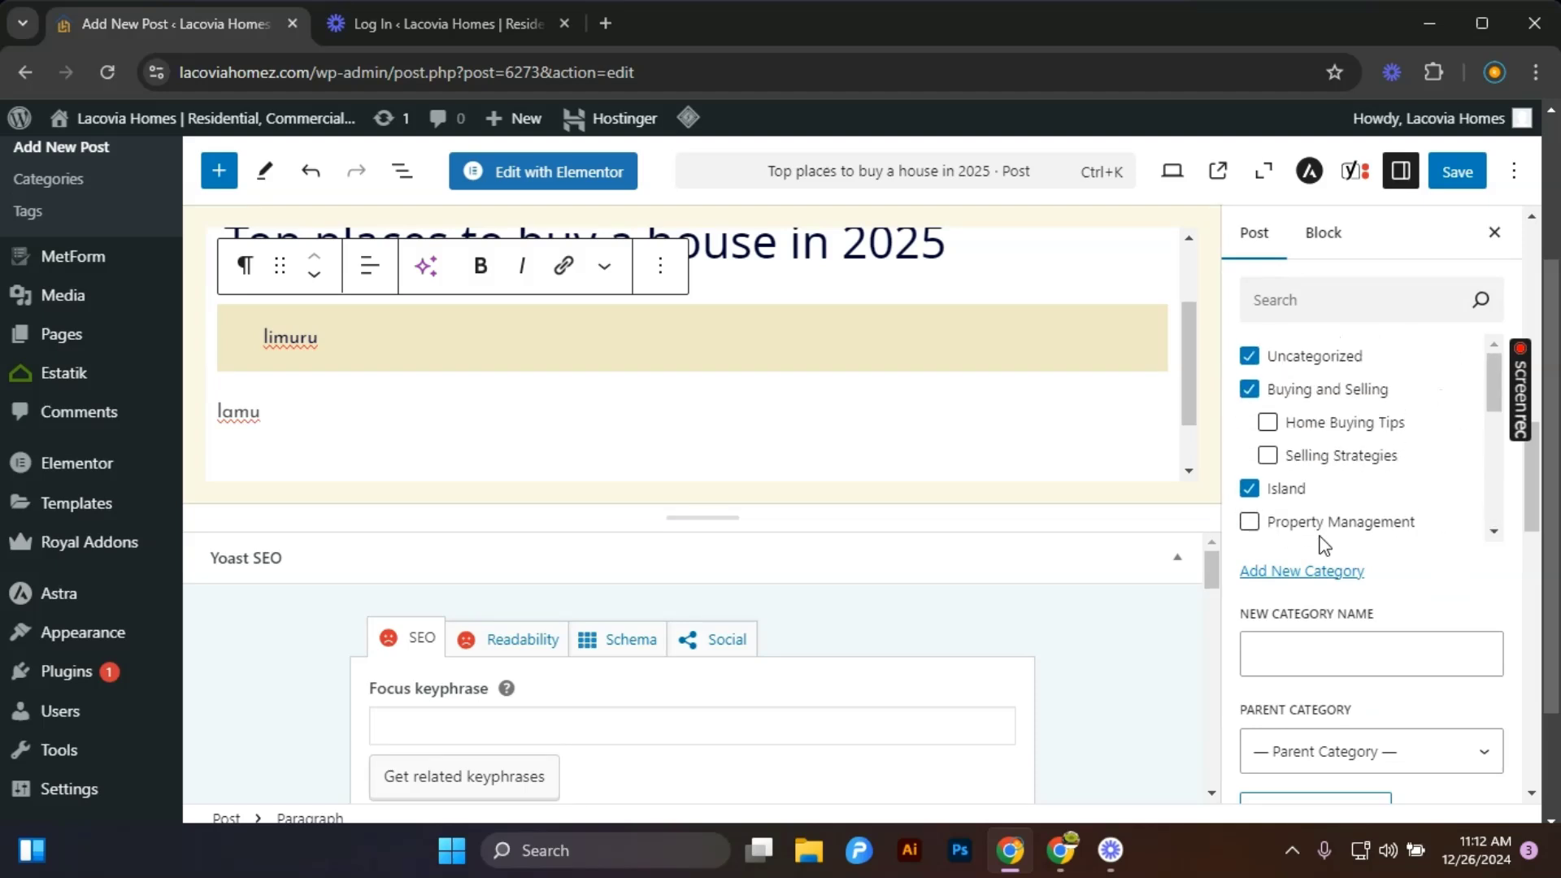
scroll(1325, 406, up, 6)
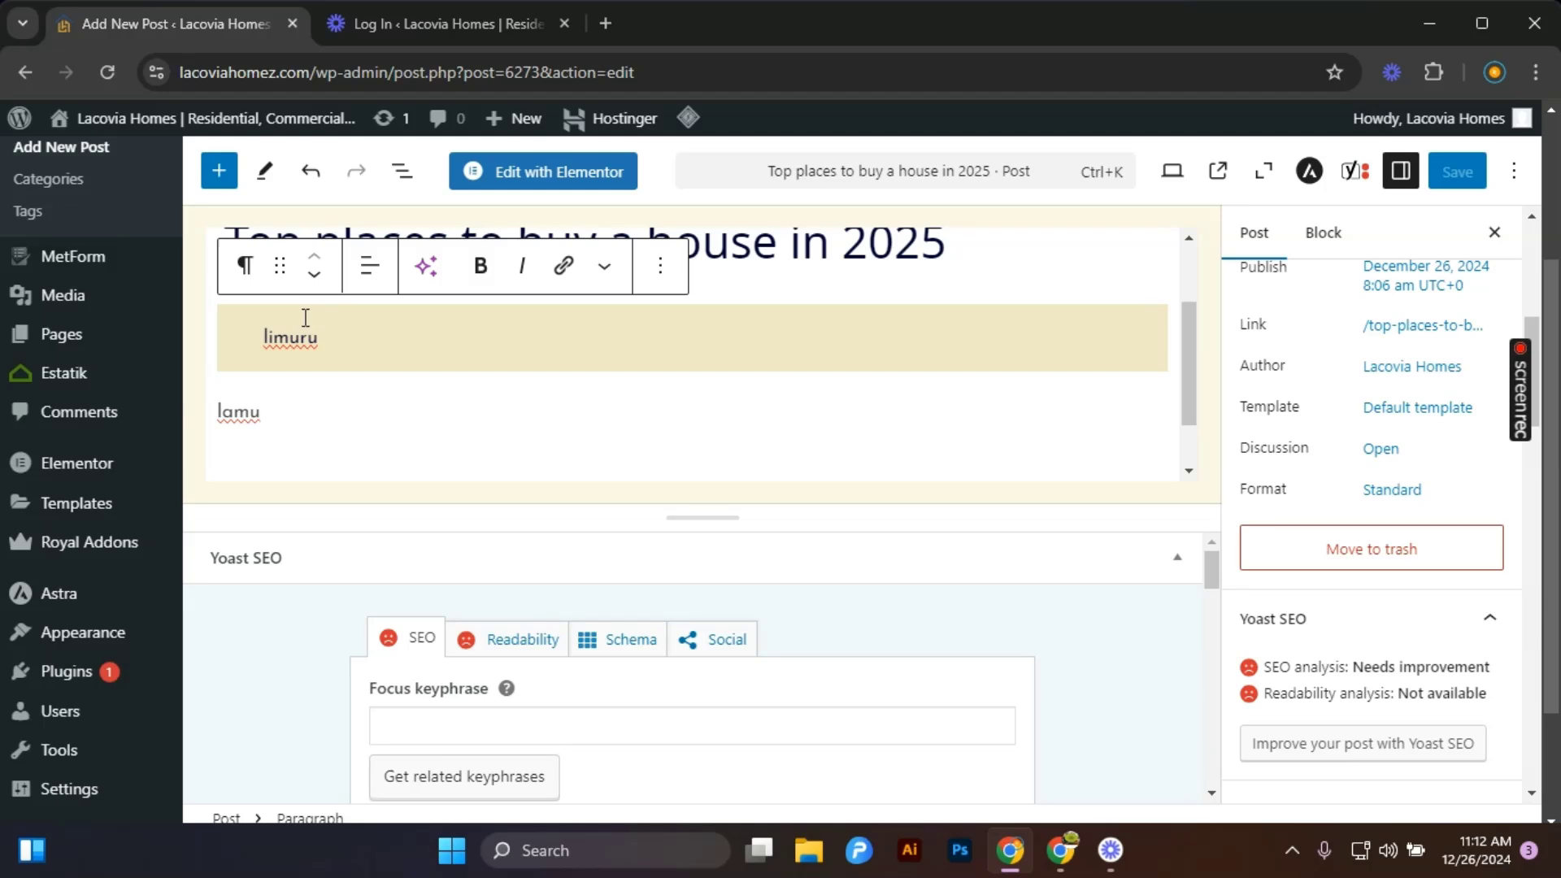
Copy the post title and paste it into the Yoast SEO focus keyphrase field.
scroll(359, 550, down, 2)
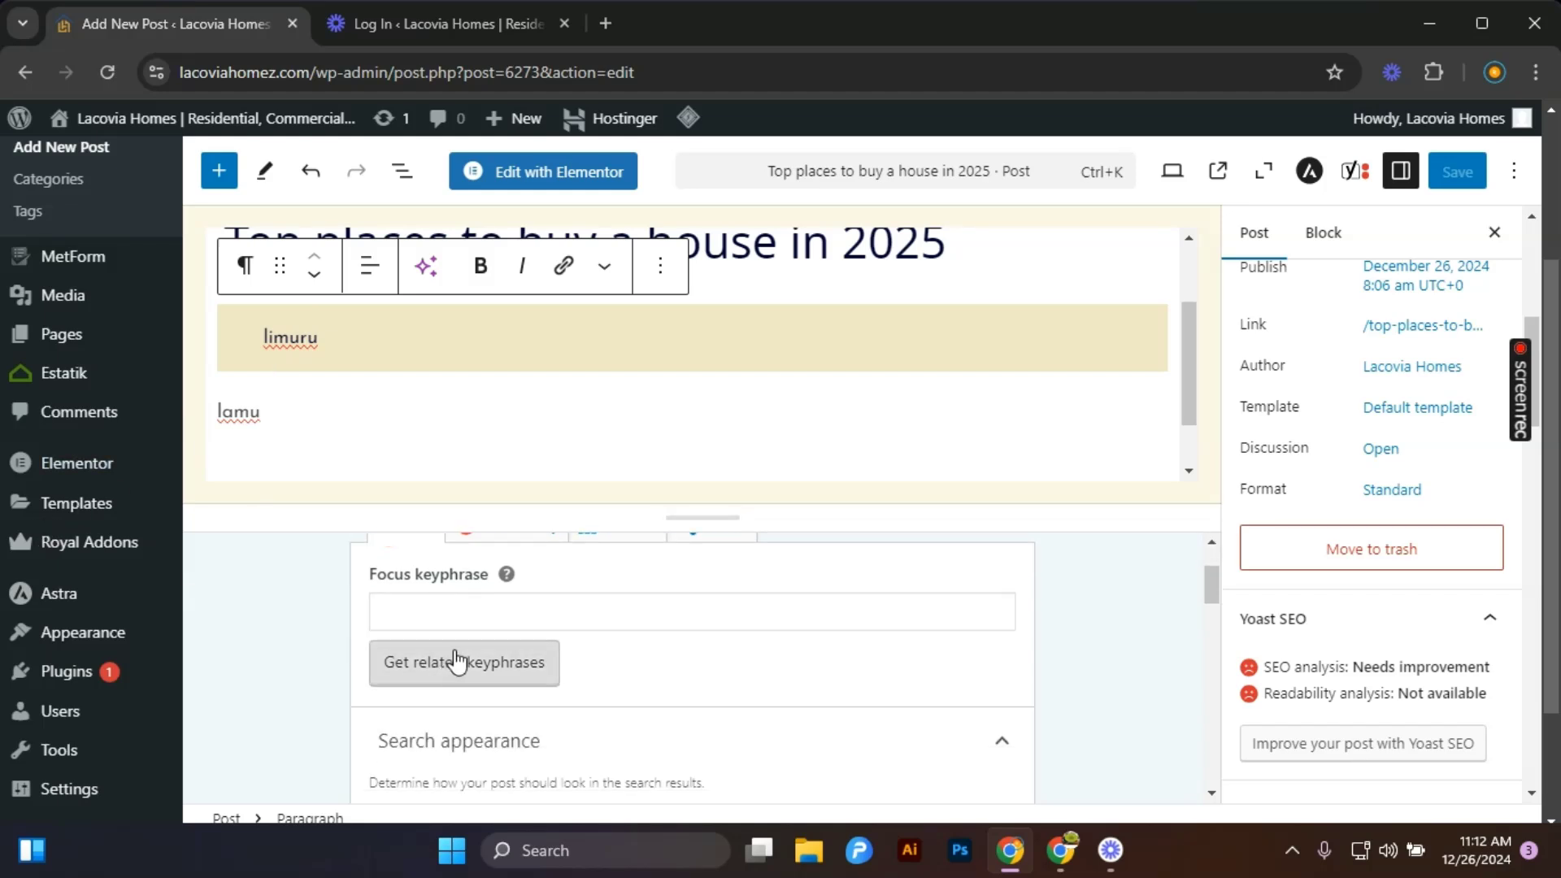
click(440, 621)
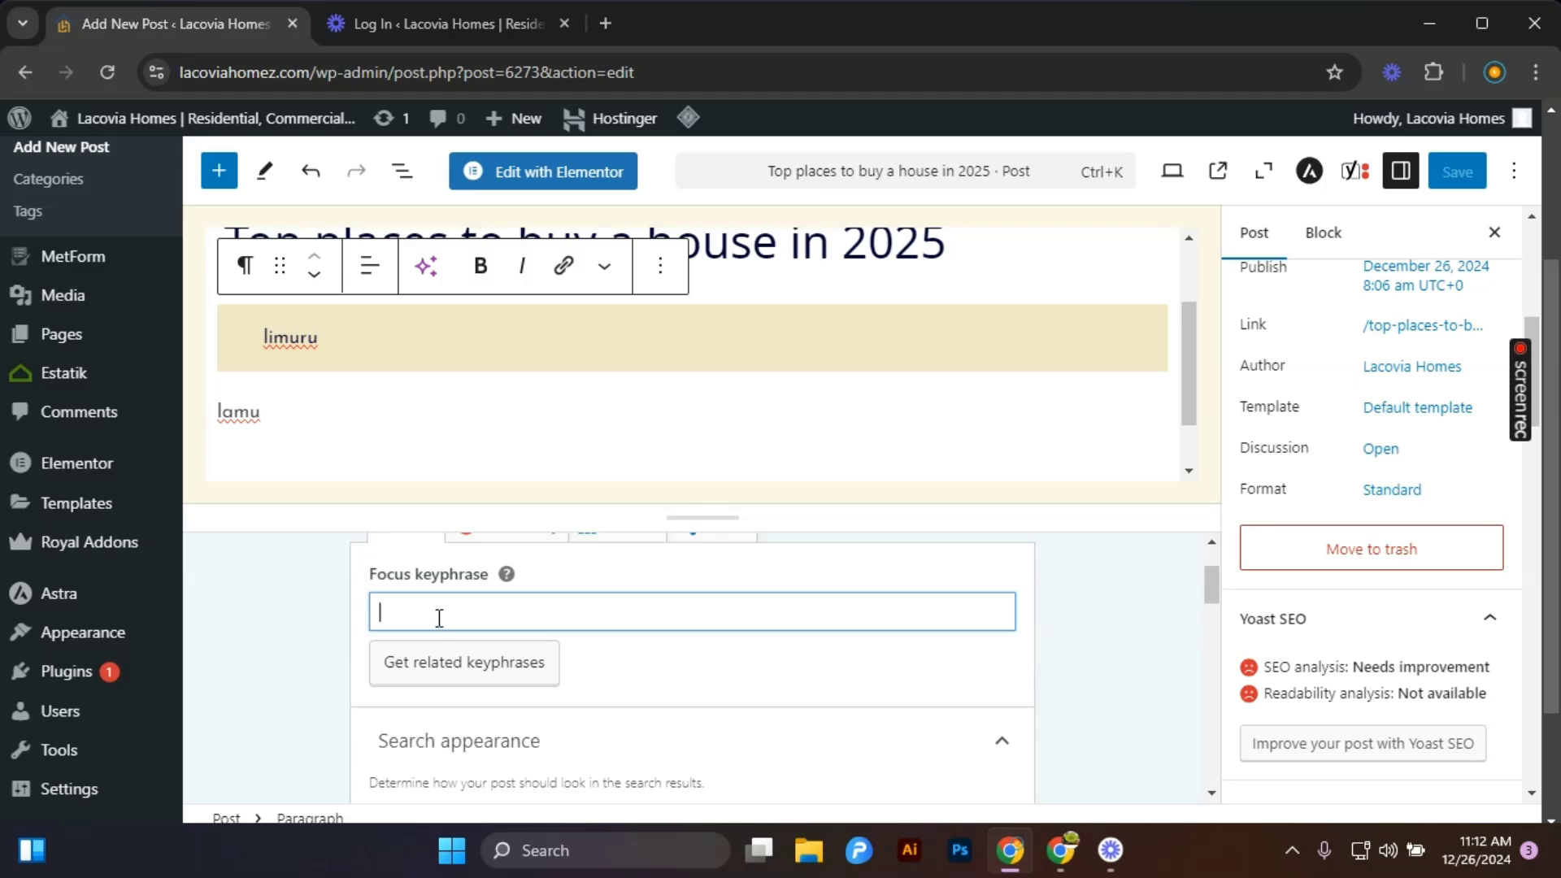
scroll(439, 618, up, 2)
click(640, 344)
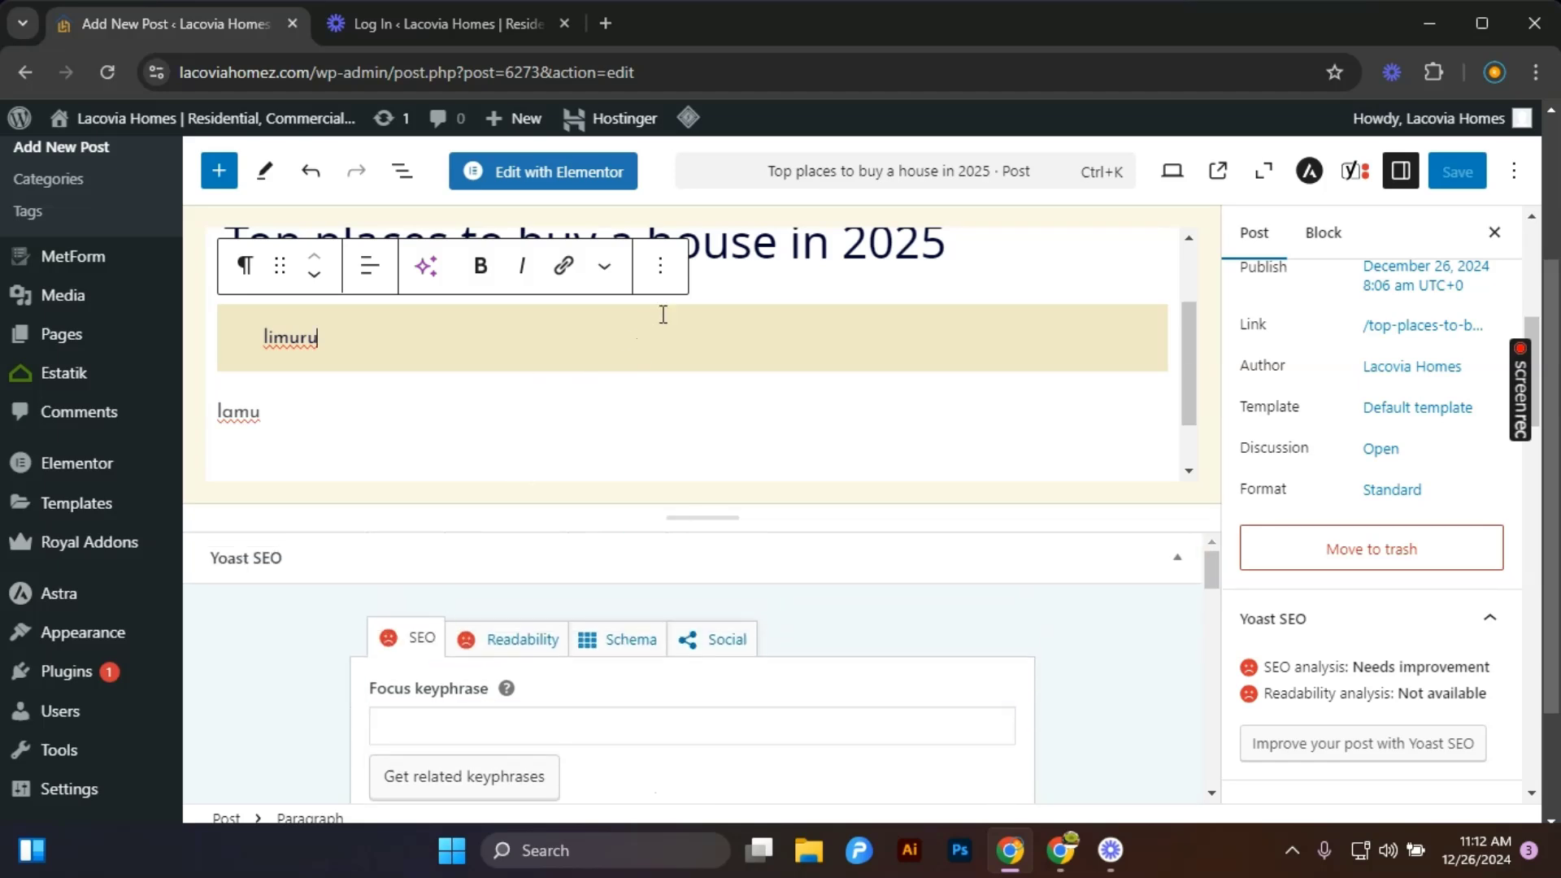
click(751, 244)
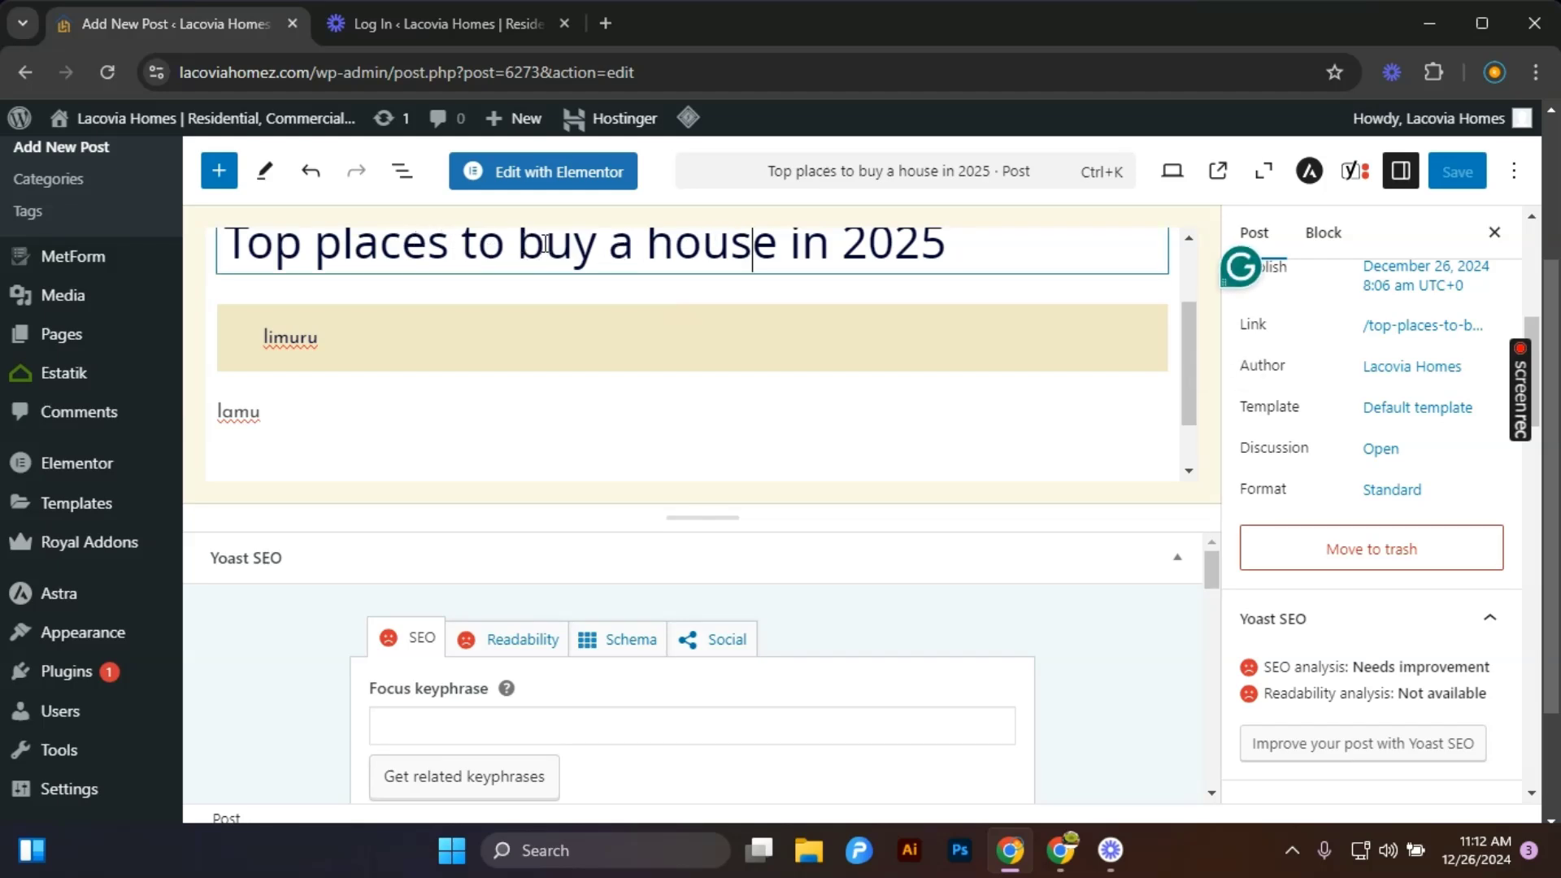
drag(517, 243, 602, 246)
scroll(610, 251, up, 2)
click(718, 318)
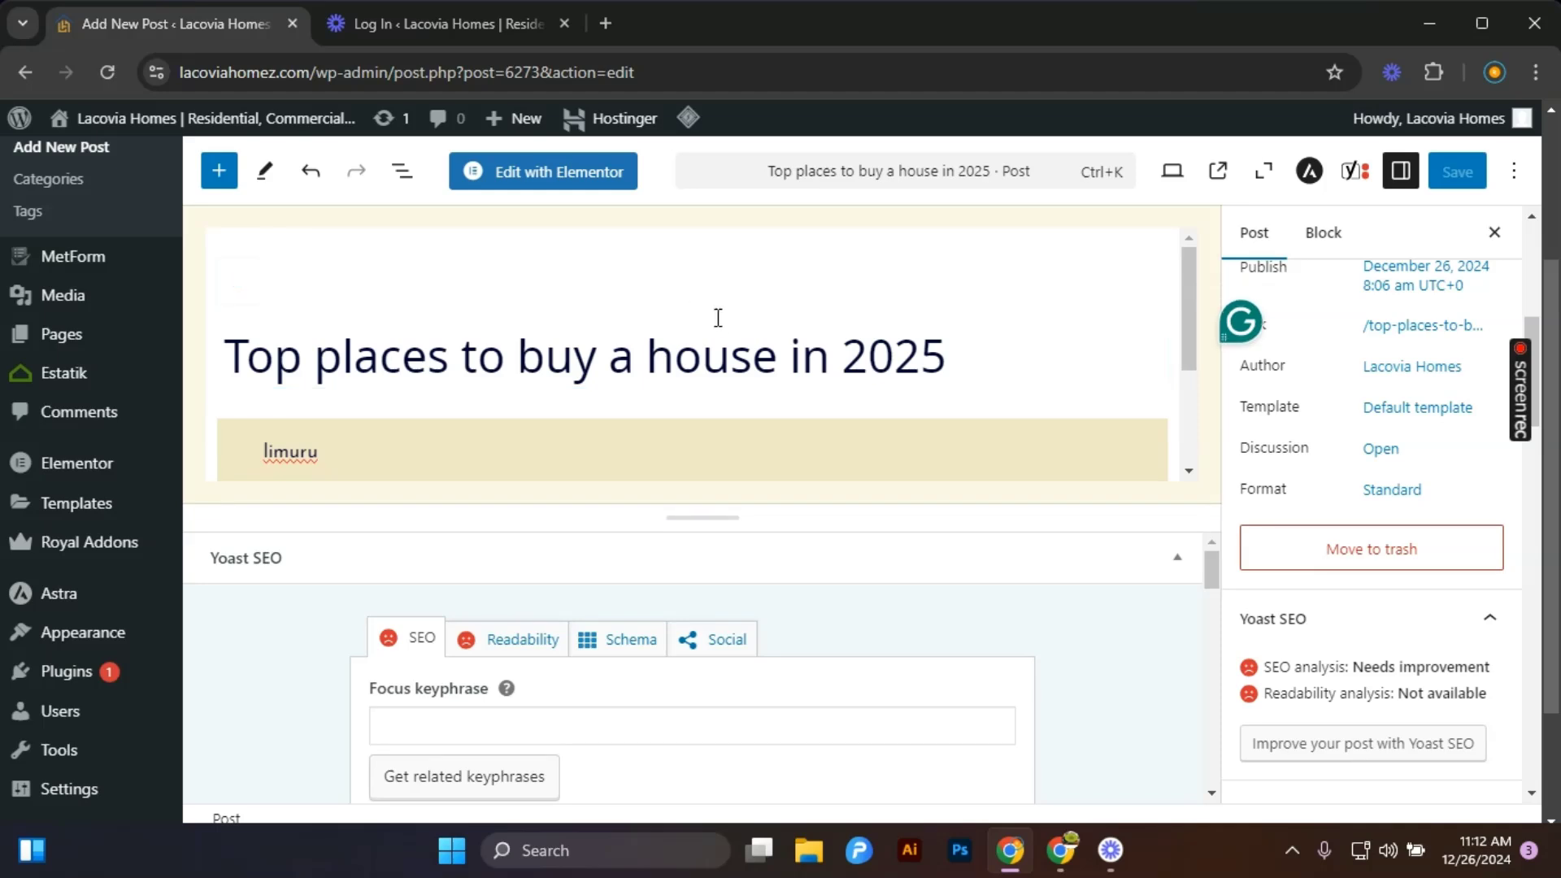
click(777, 360)
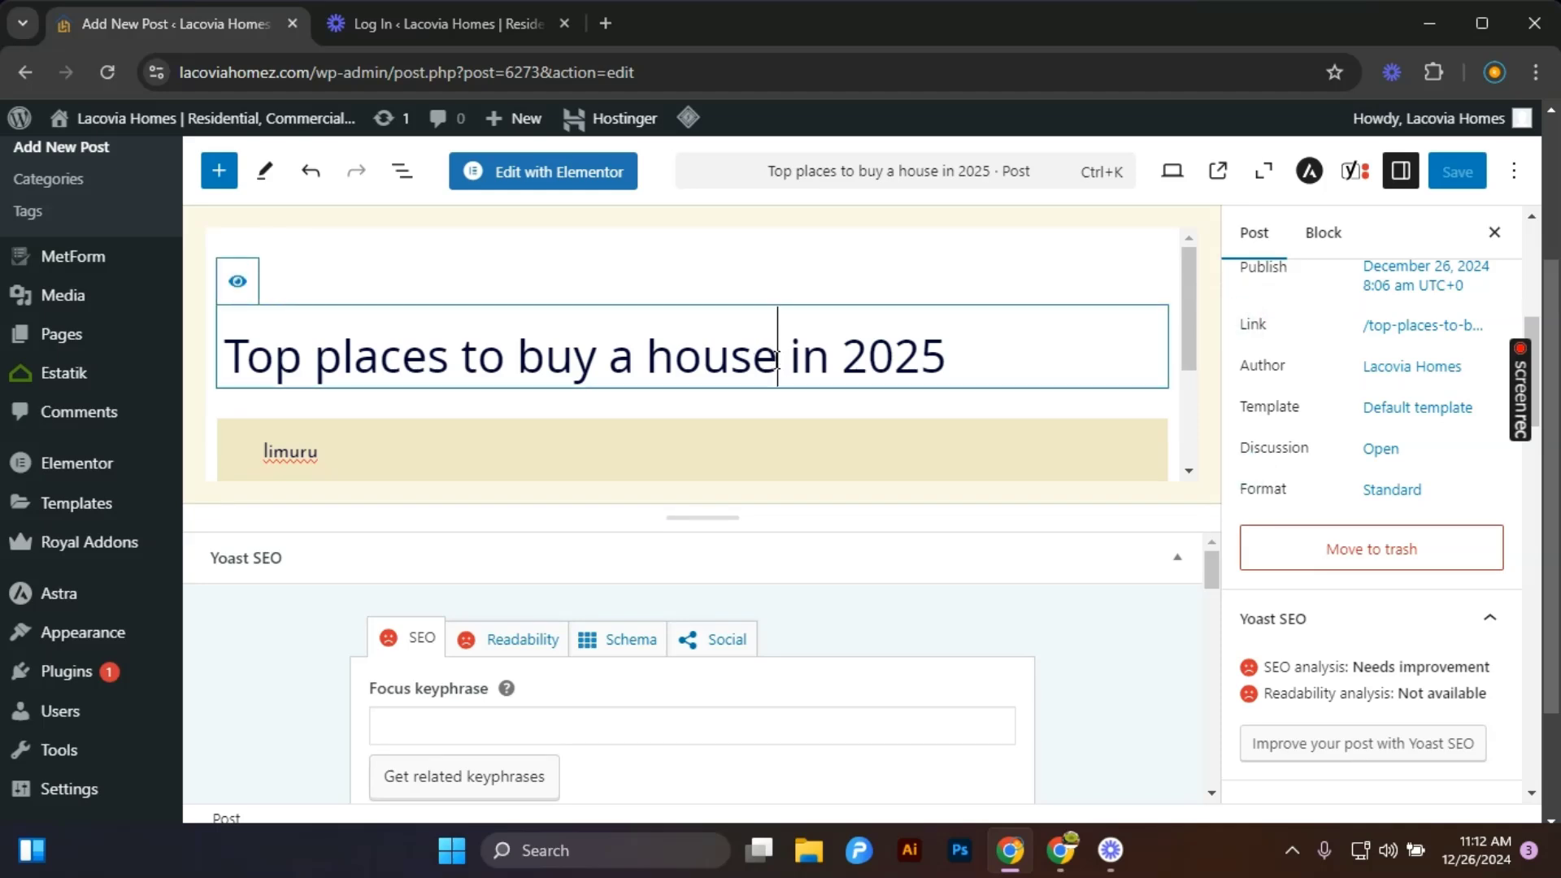
drag(777, 361, 530, 349)
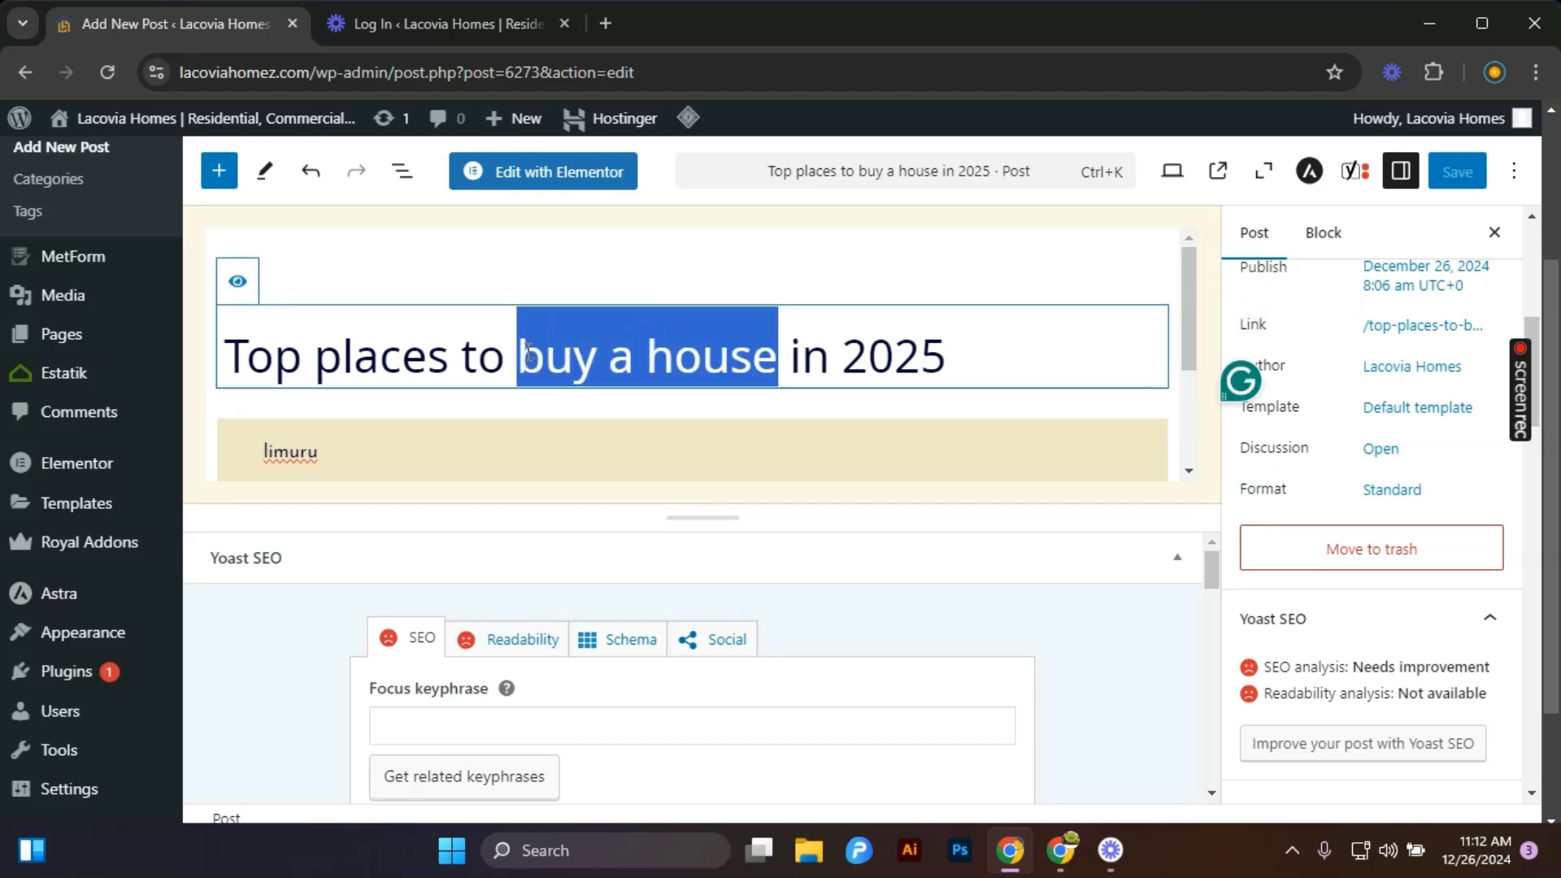
scroll(520, 456, down, 1)
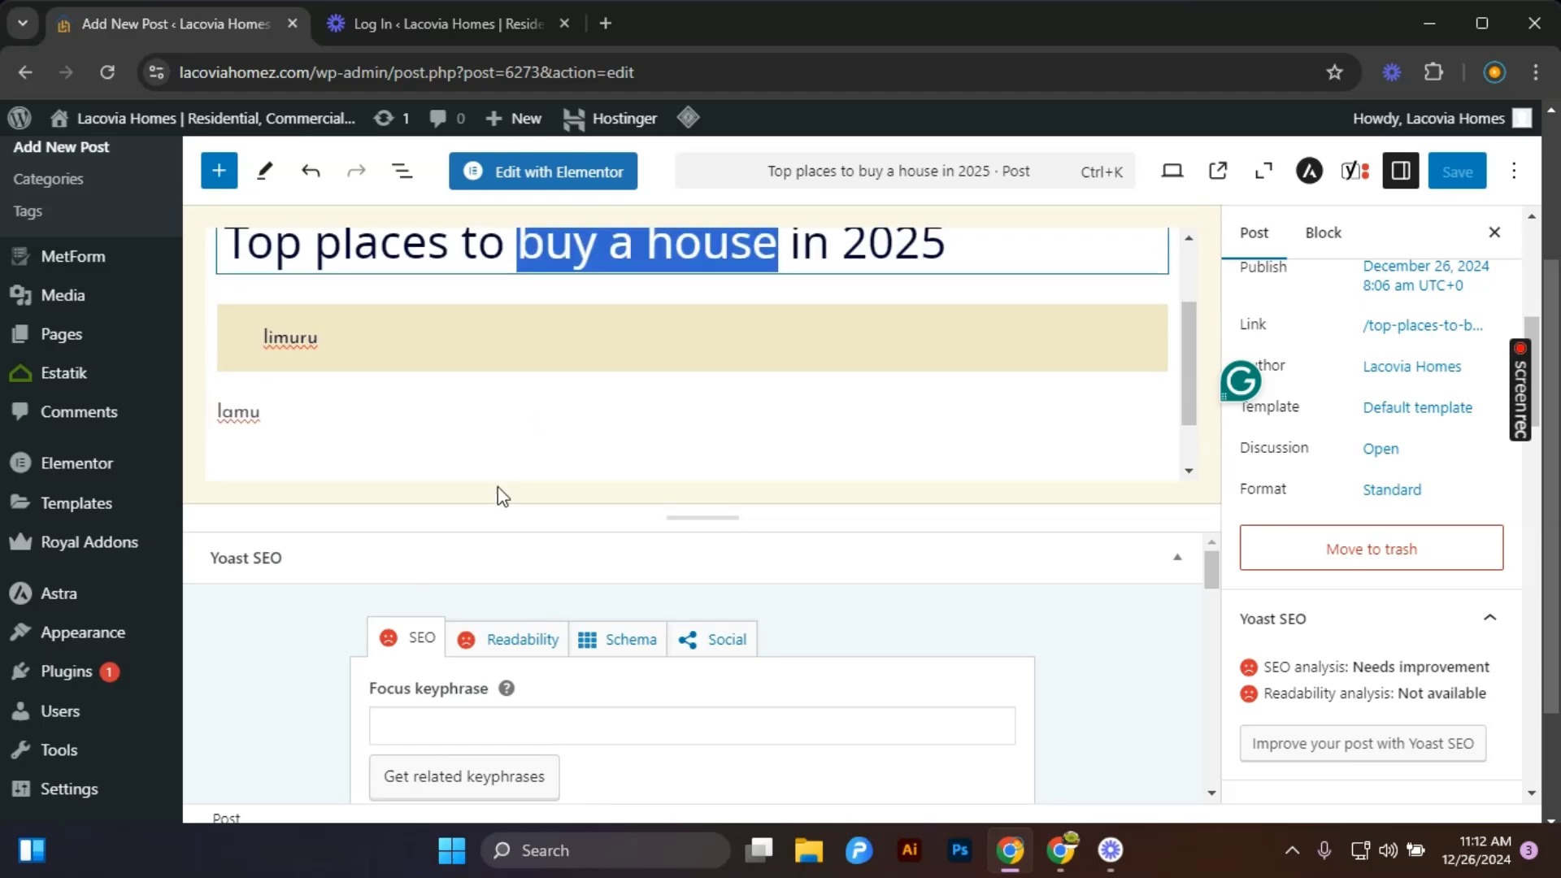
click(412, 719)
text(Top places to buy a house in 2025)
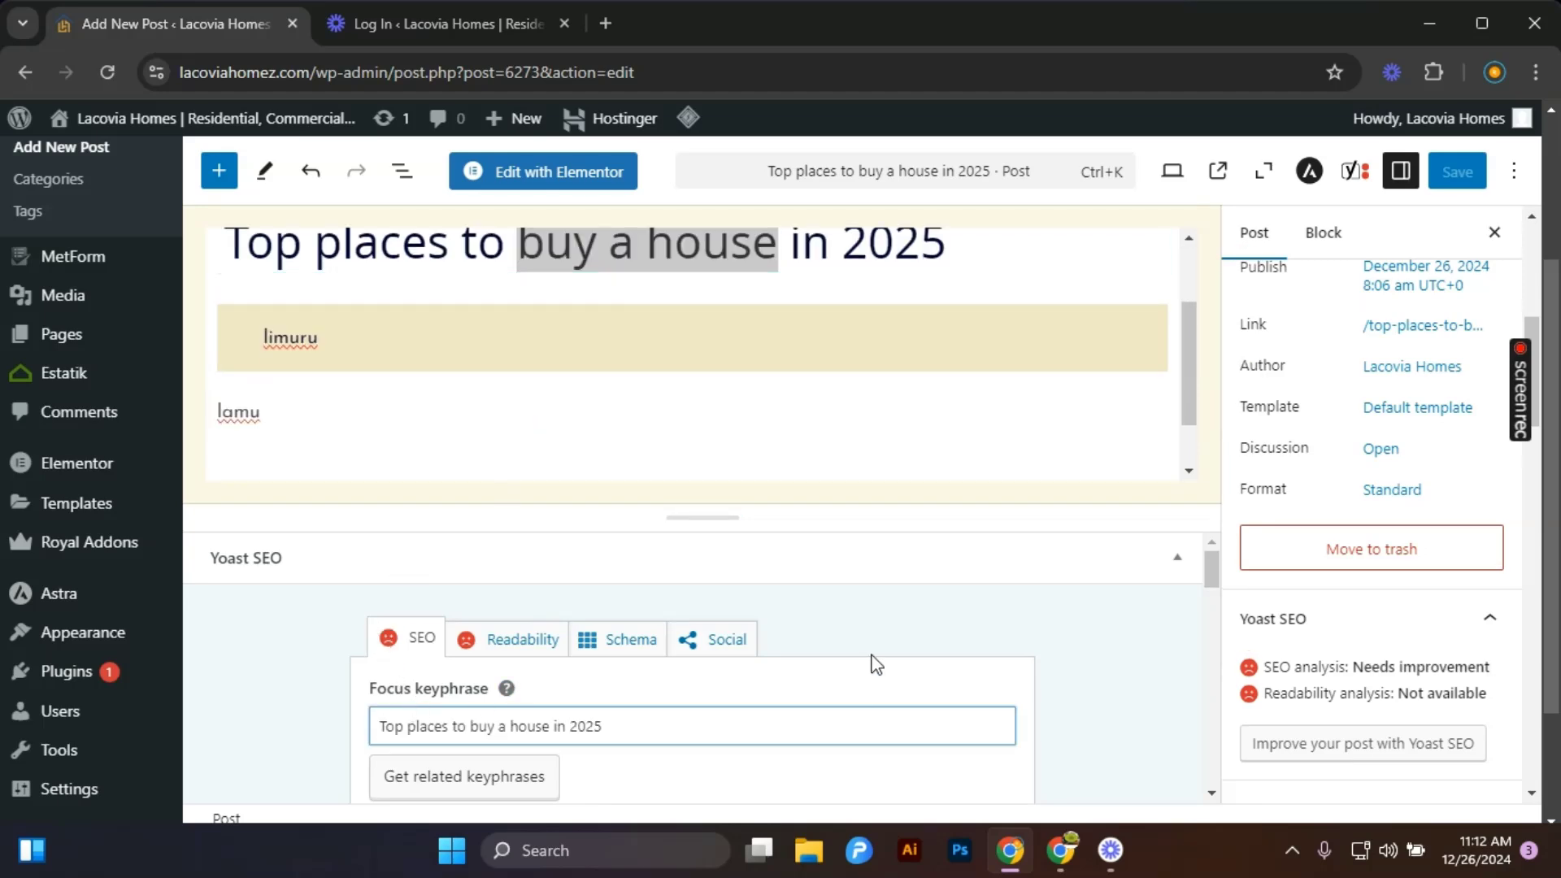
Trim the focus keyphrase down to buy a house.
scroll(827, 631, down, 3)
scroll(699, 583, up, 3)
drag(470, 727, 344, 730)
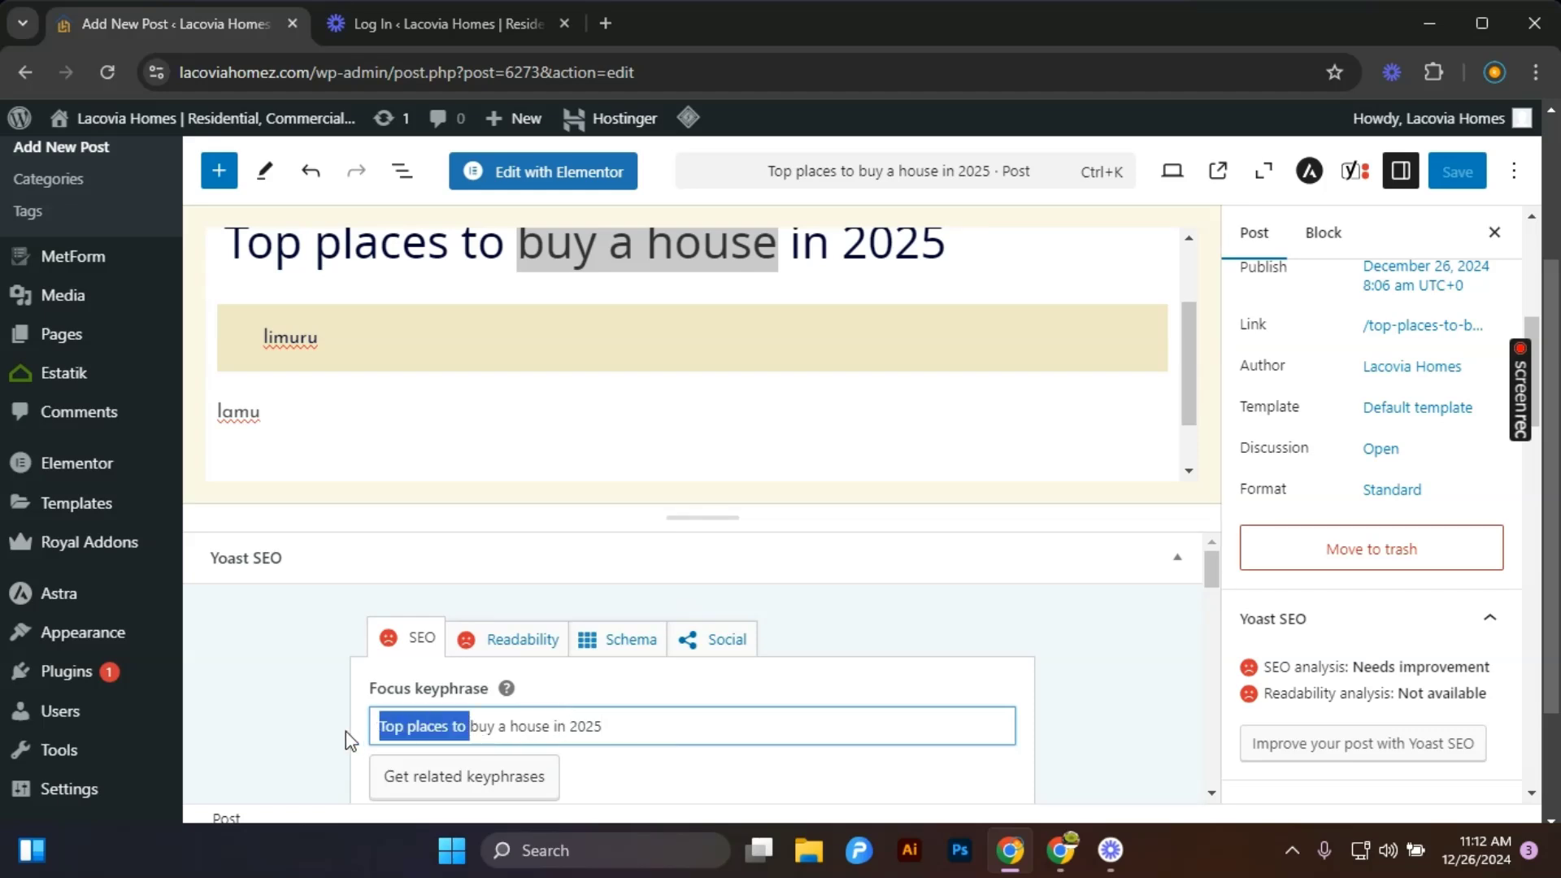
key(BackSpace)
click(545, 732)
key(BackSpace)
key(BackSpace)
key(BackSpace)
key(BackSpace)
key(BackSpace)
key(BackSpace)
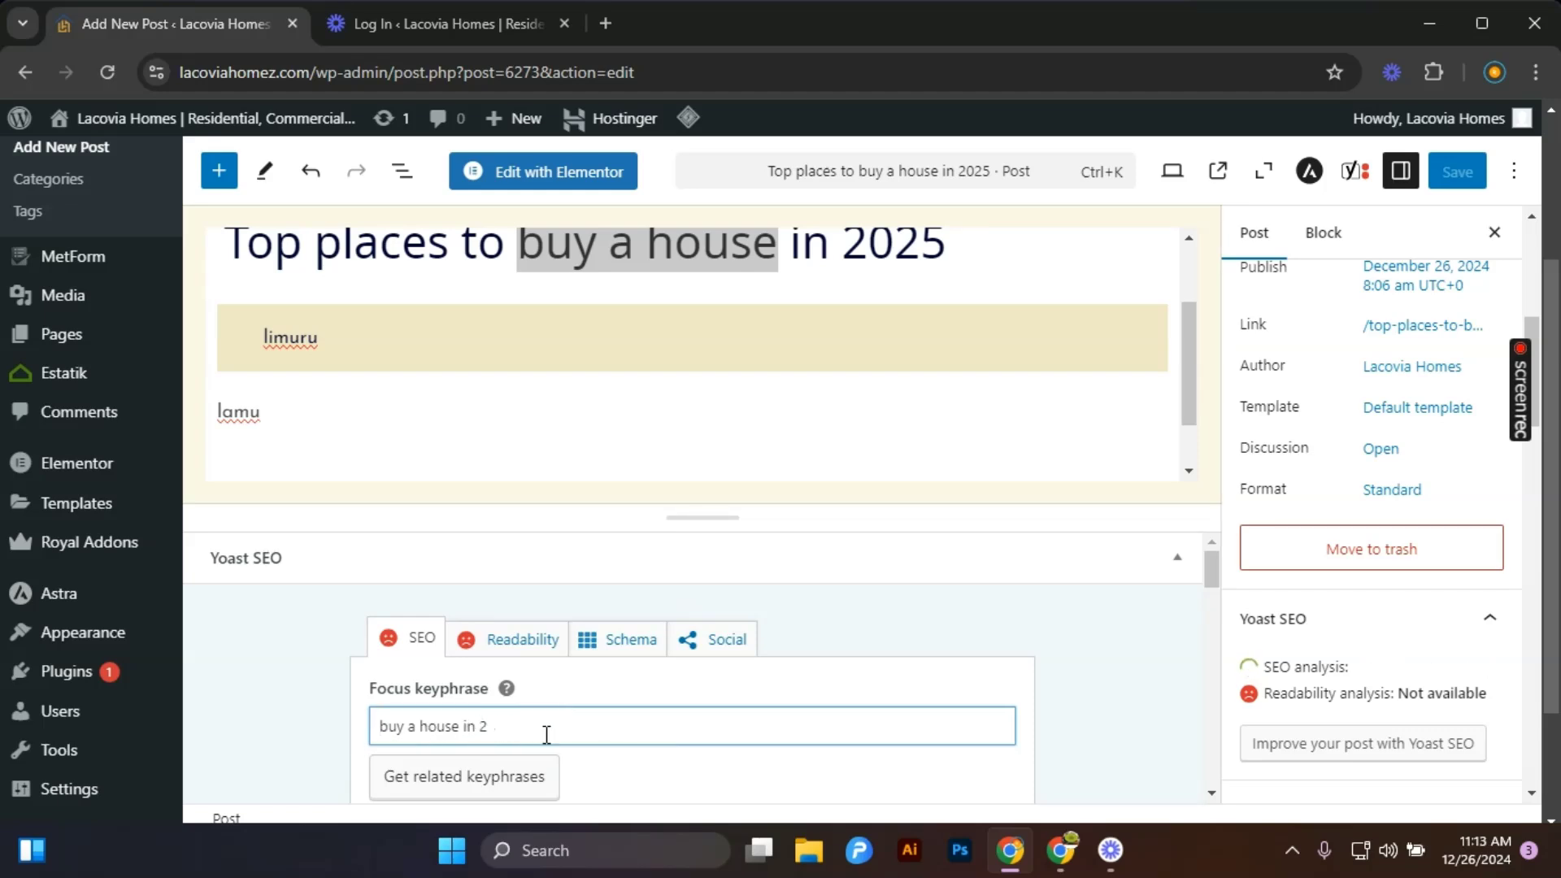
key(BackSpace)
key(BackSpace)
Scroll through the Yoast search appearance settings, including the snippet preview, slug and meta description.
scroll(549, 736, down, 2)
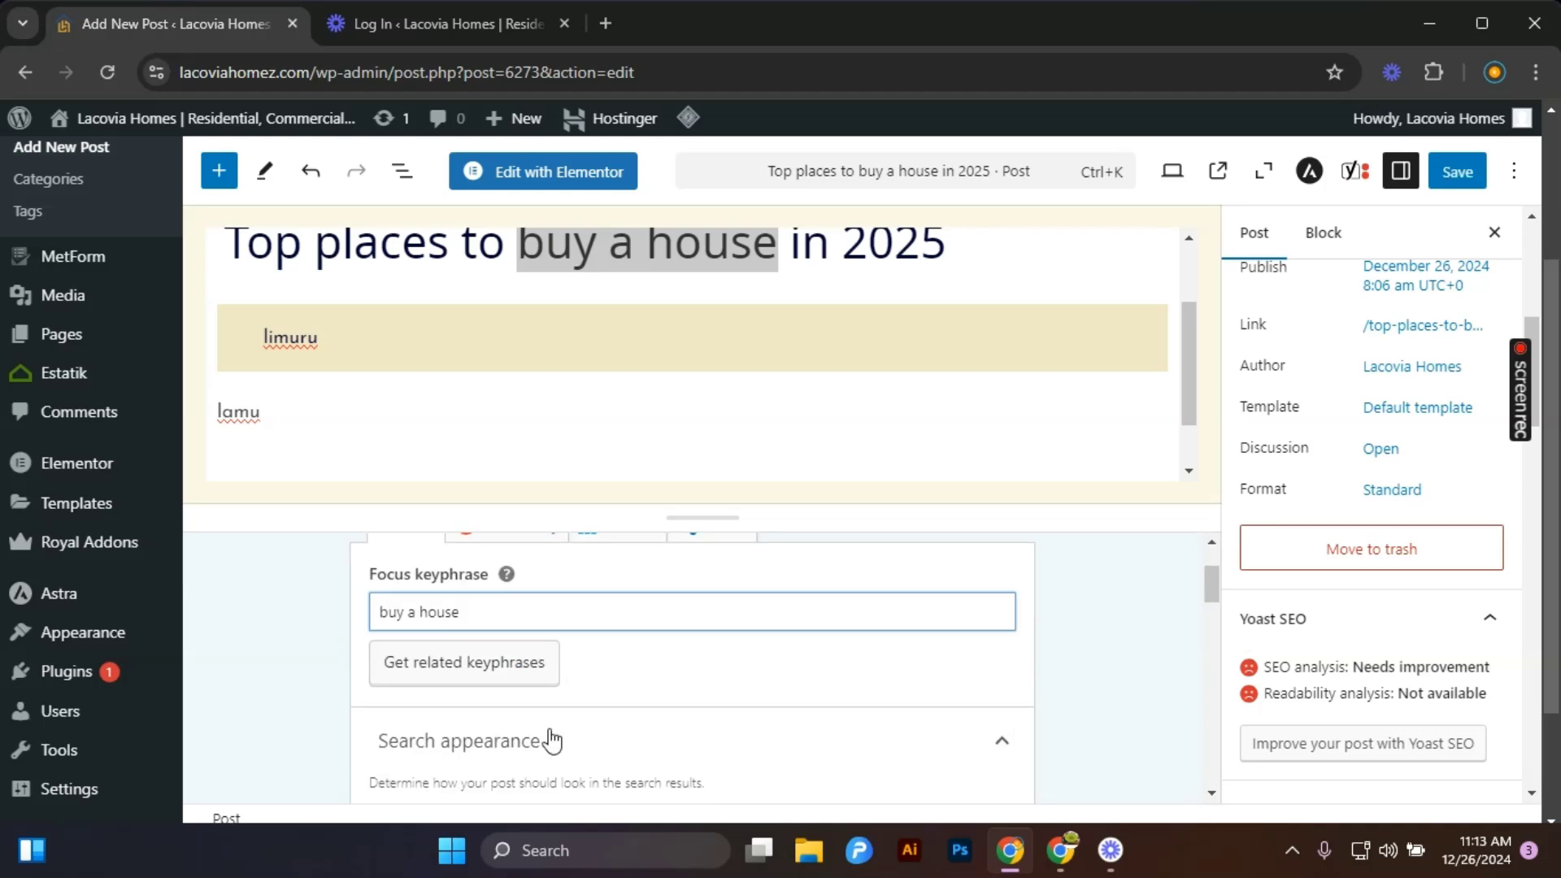
scroll(495, 662, down, 6)
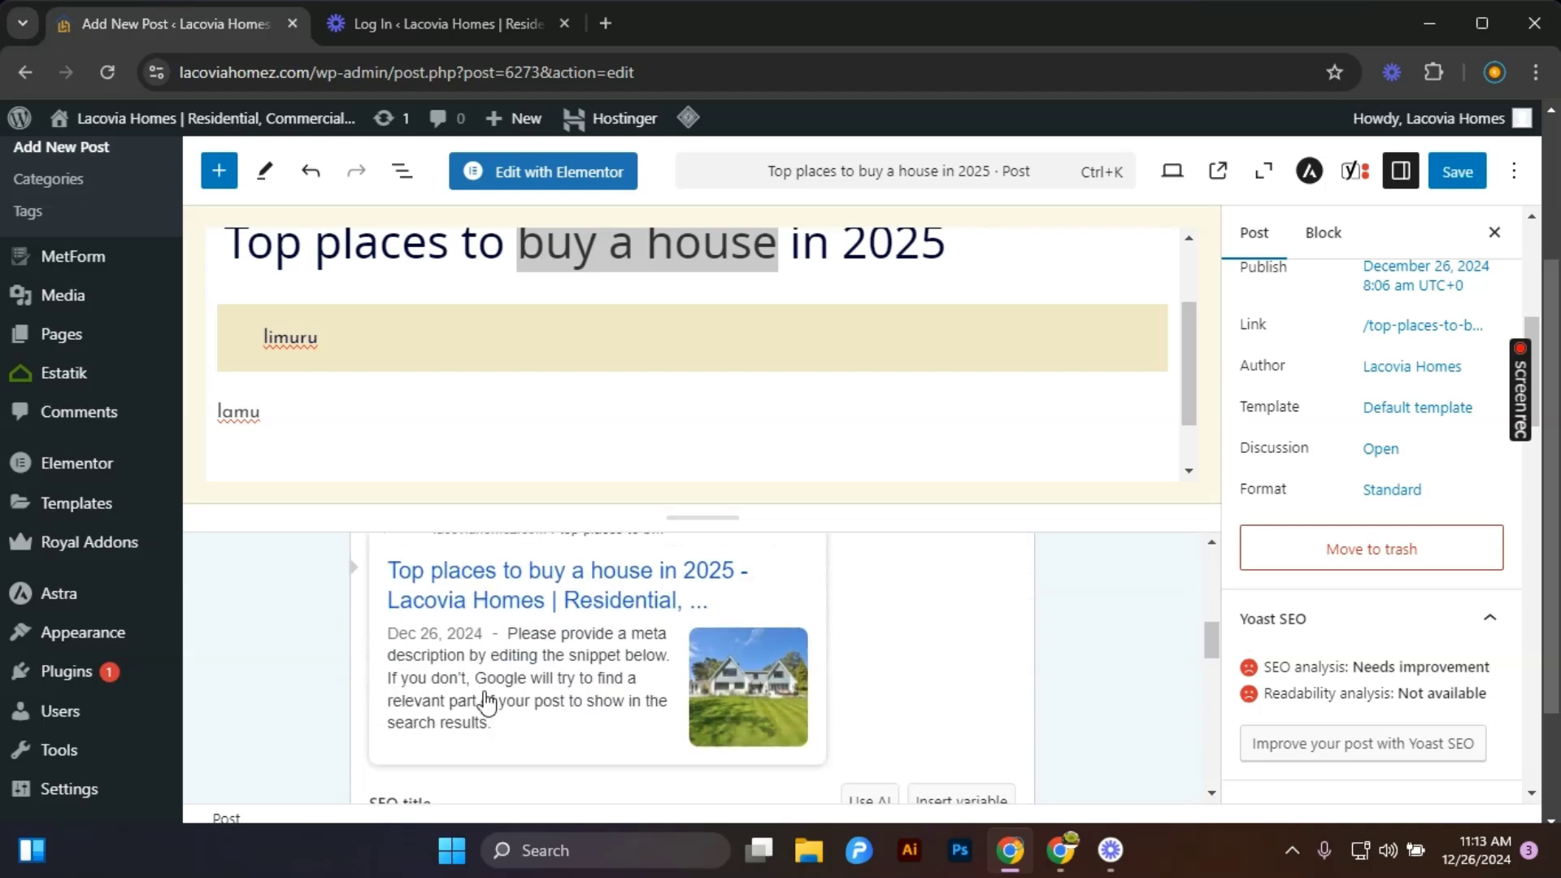
scroll(483, 699, down, 5)
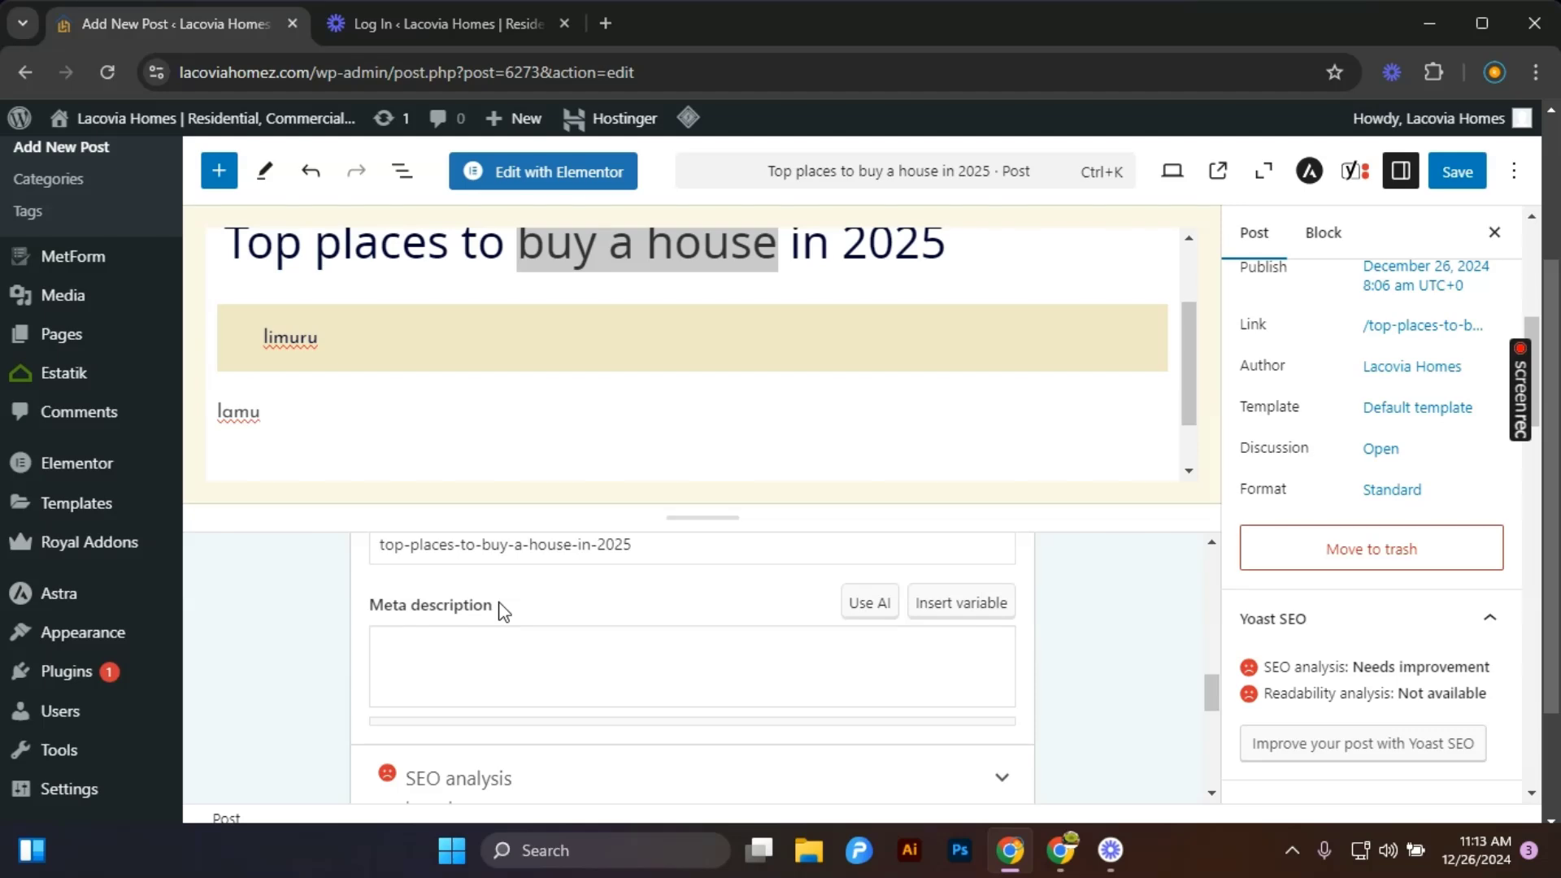
scroll(499, 610, up, 2)
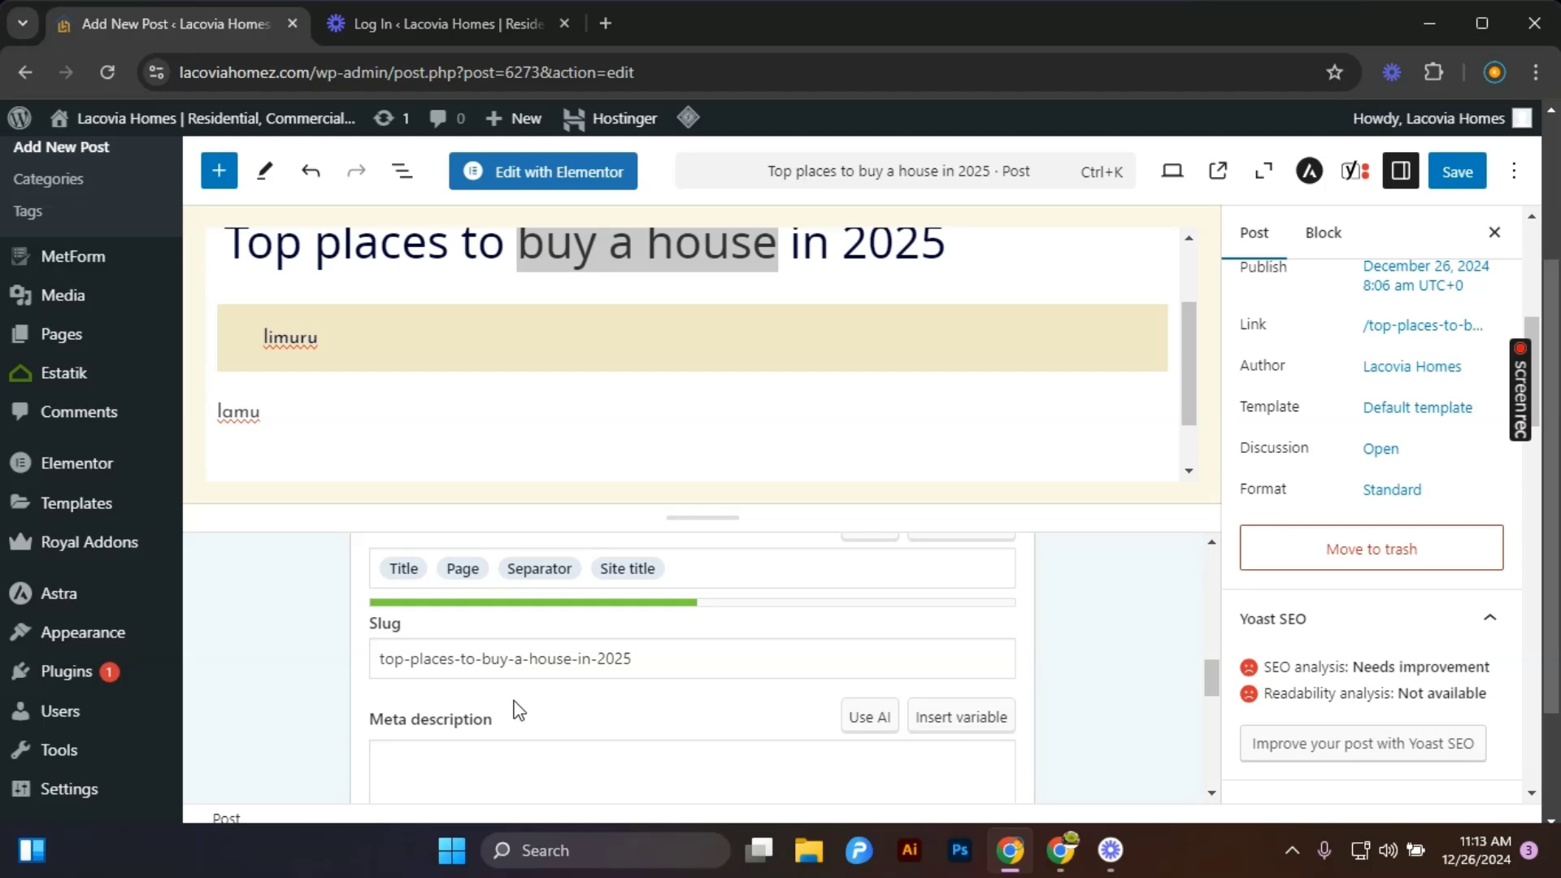
scroll(519, 712, down, 2)
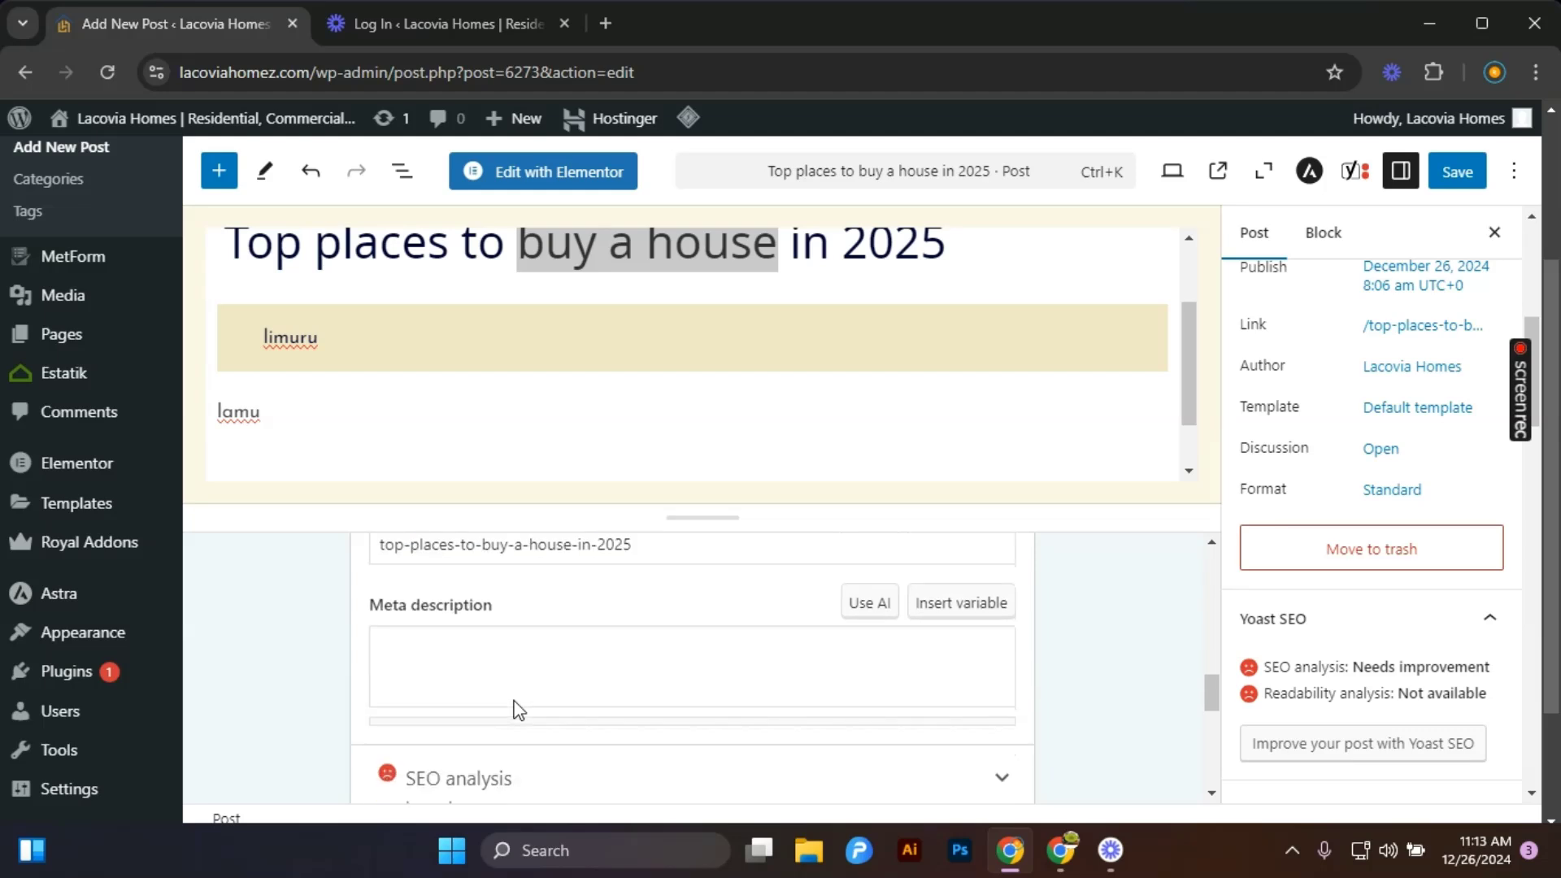
click(443, 650)
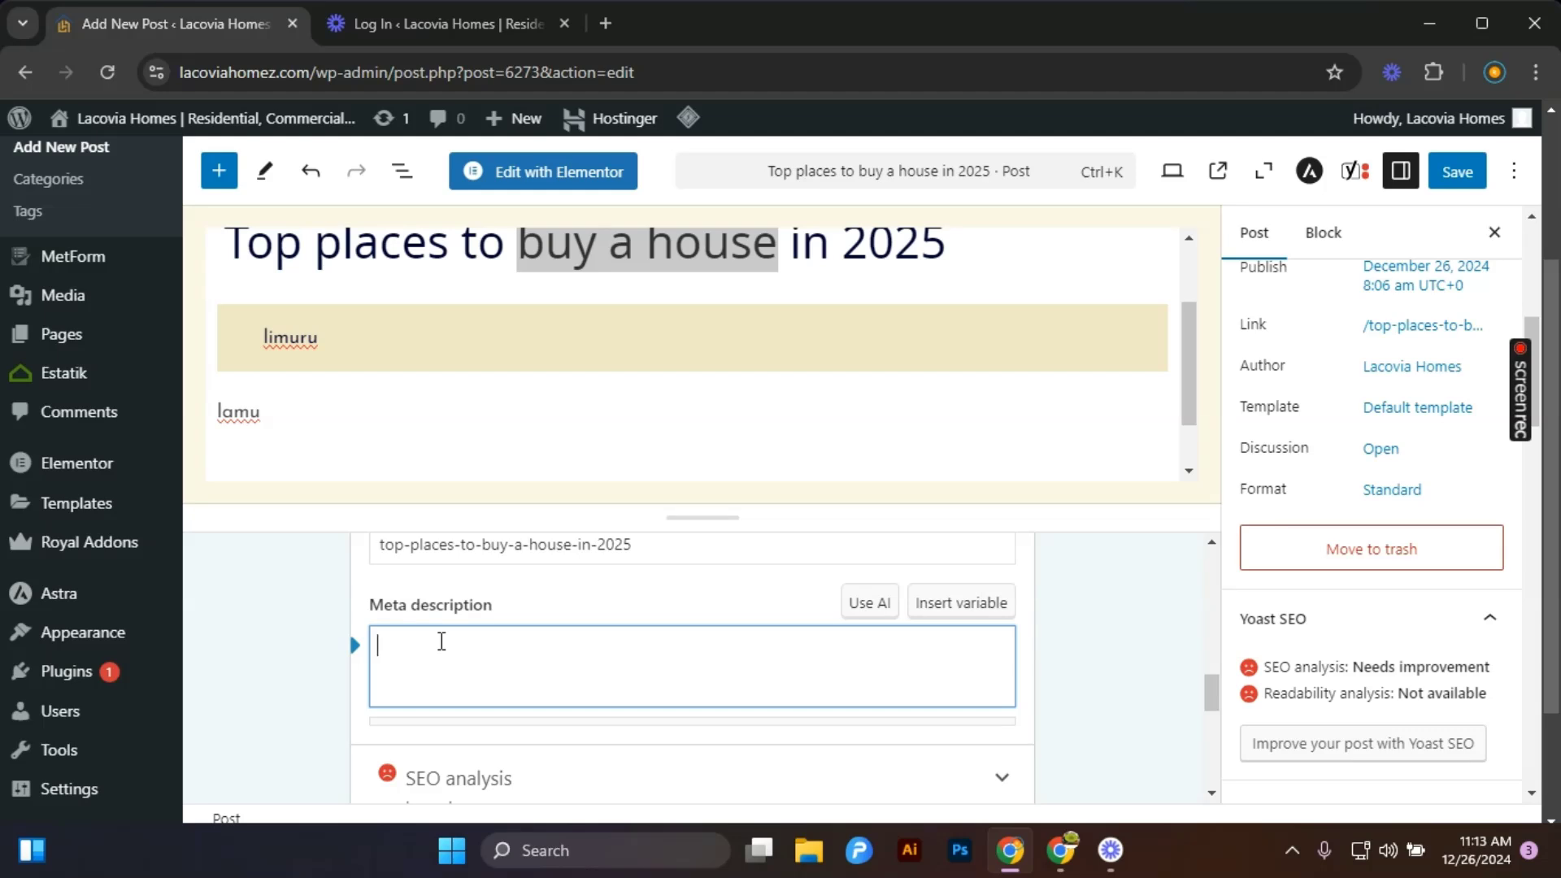
scroll(443, 638, up, 3)
scroll(500, 627, up, 2)
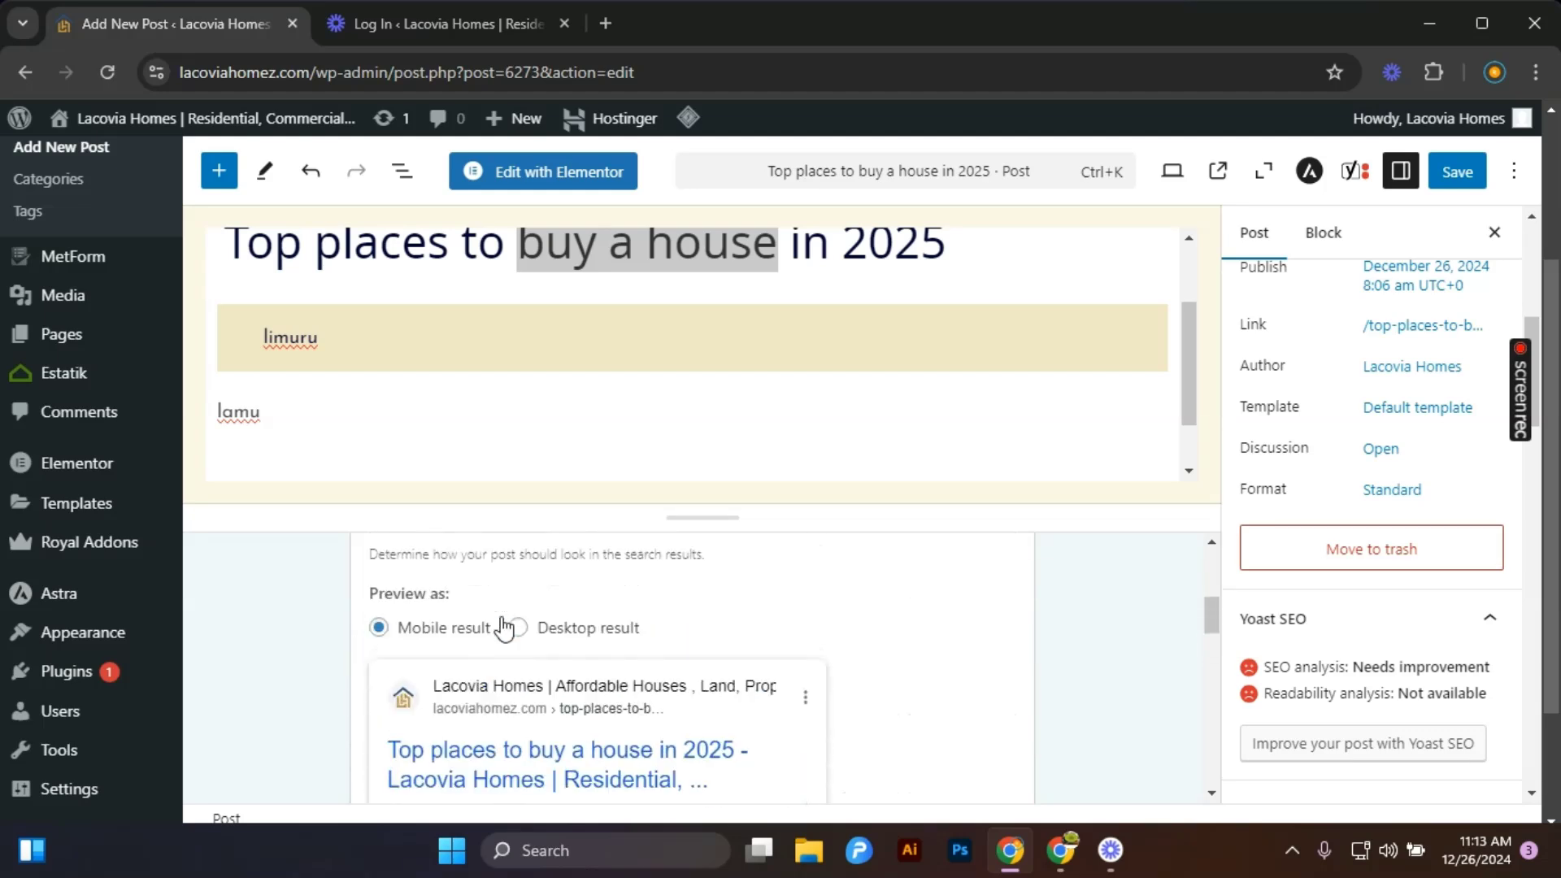
scroll(501, 622, up, 5)
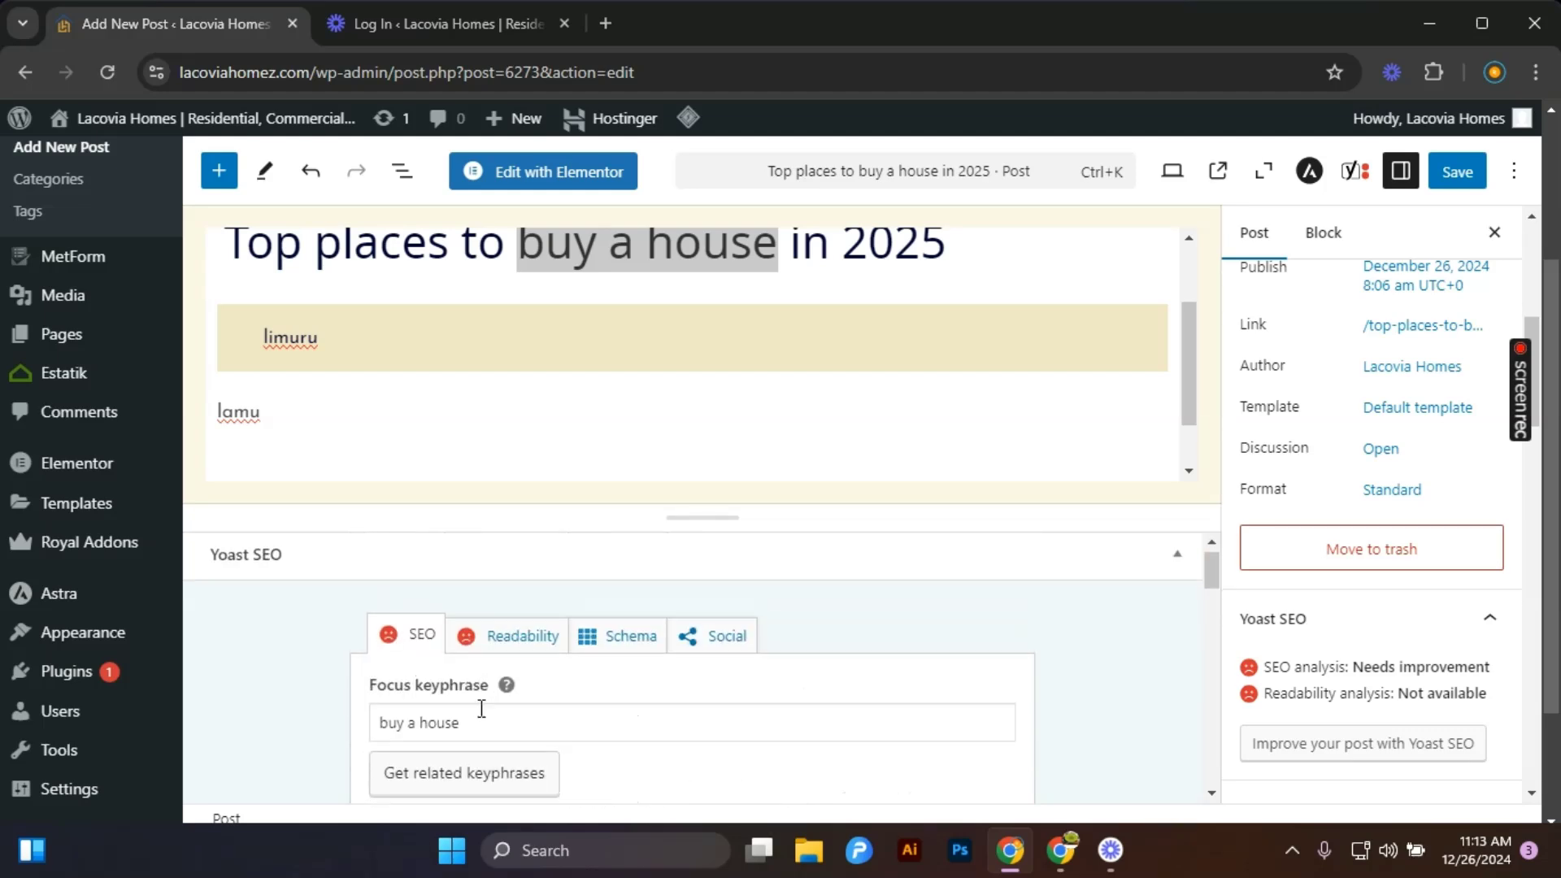
scroll(481, 709, down, 5)
scroll(480, 715, down, 3)
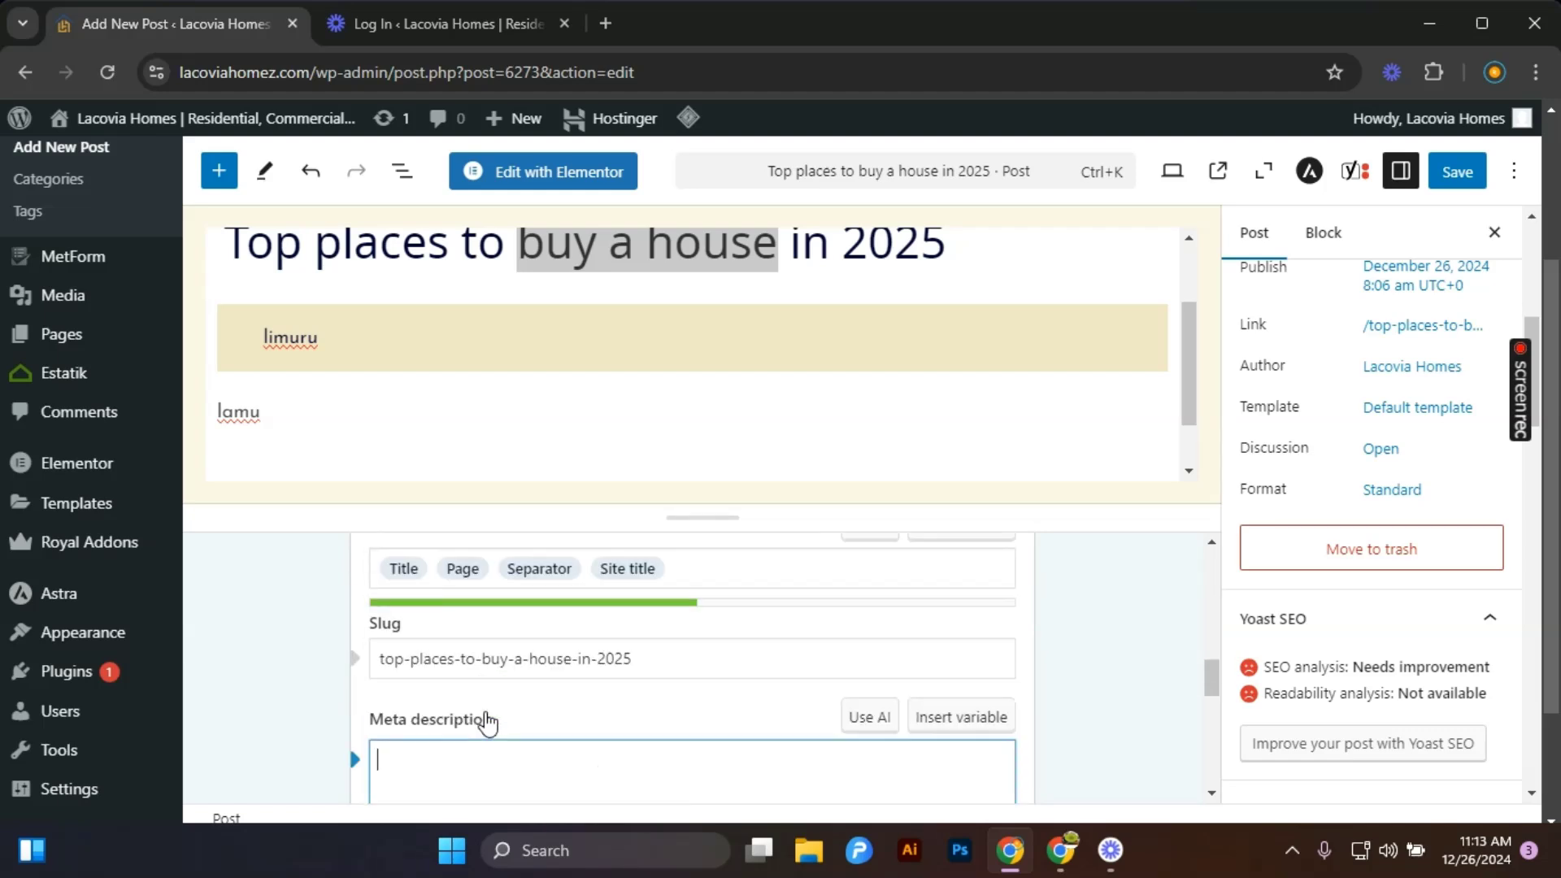
scroll(462, 700, down, 1)
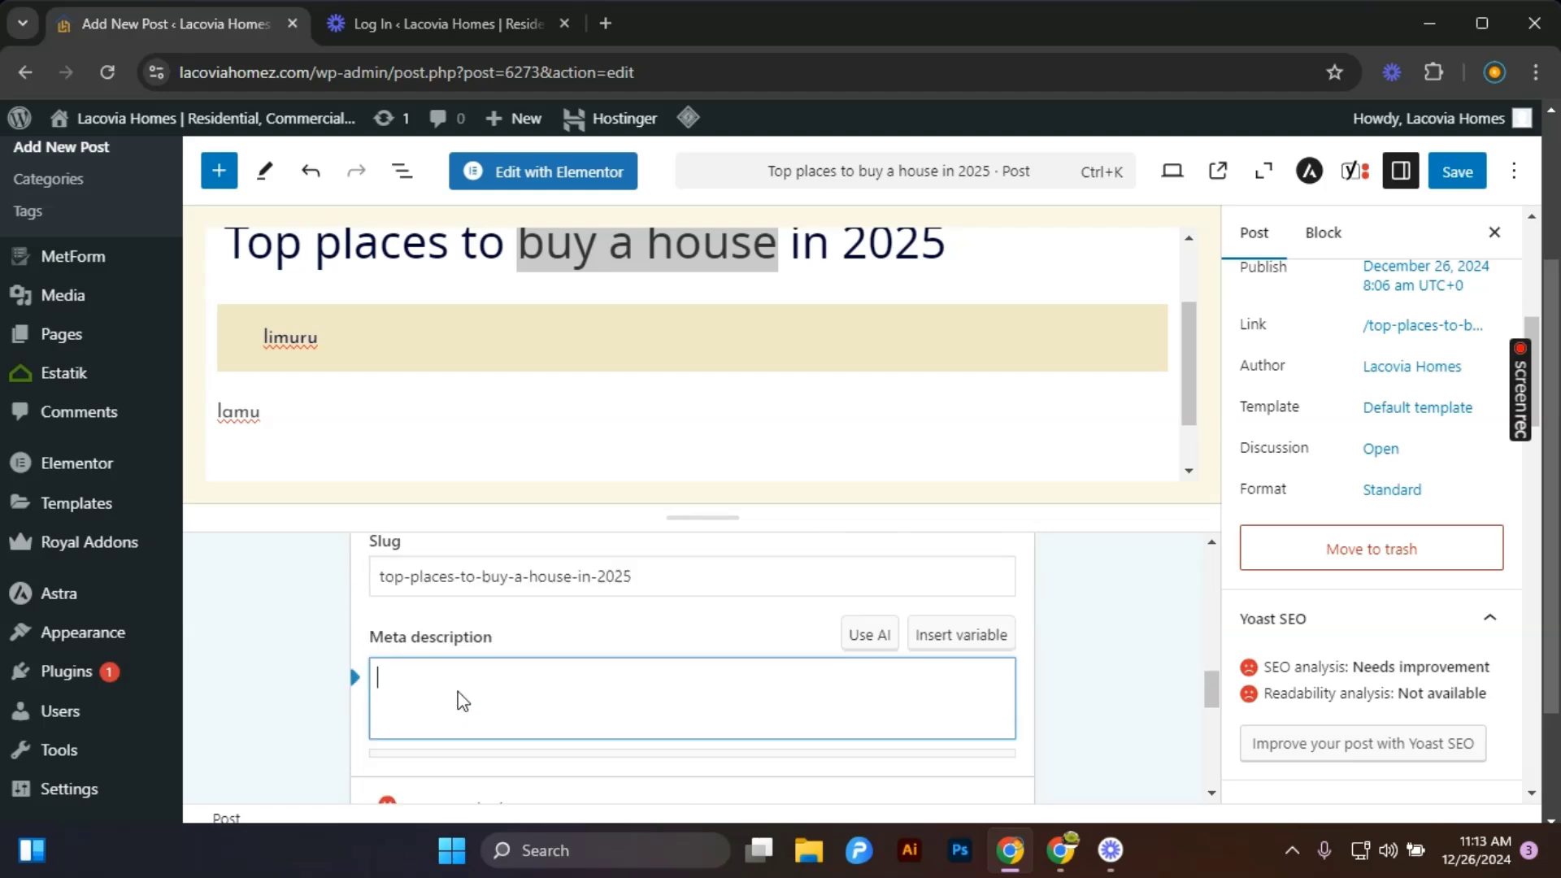
scroll(462, 701, down, 1)
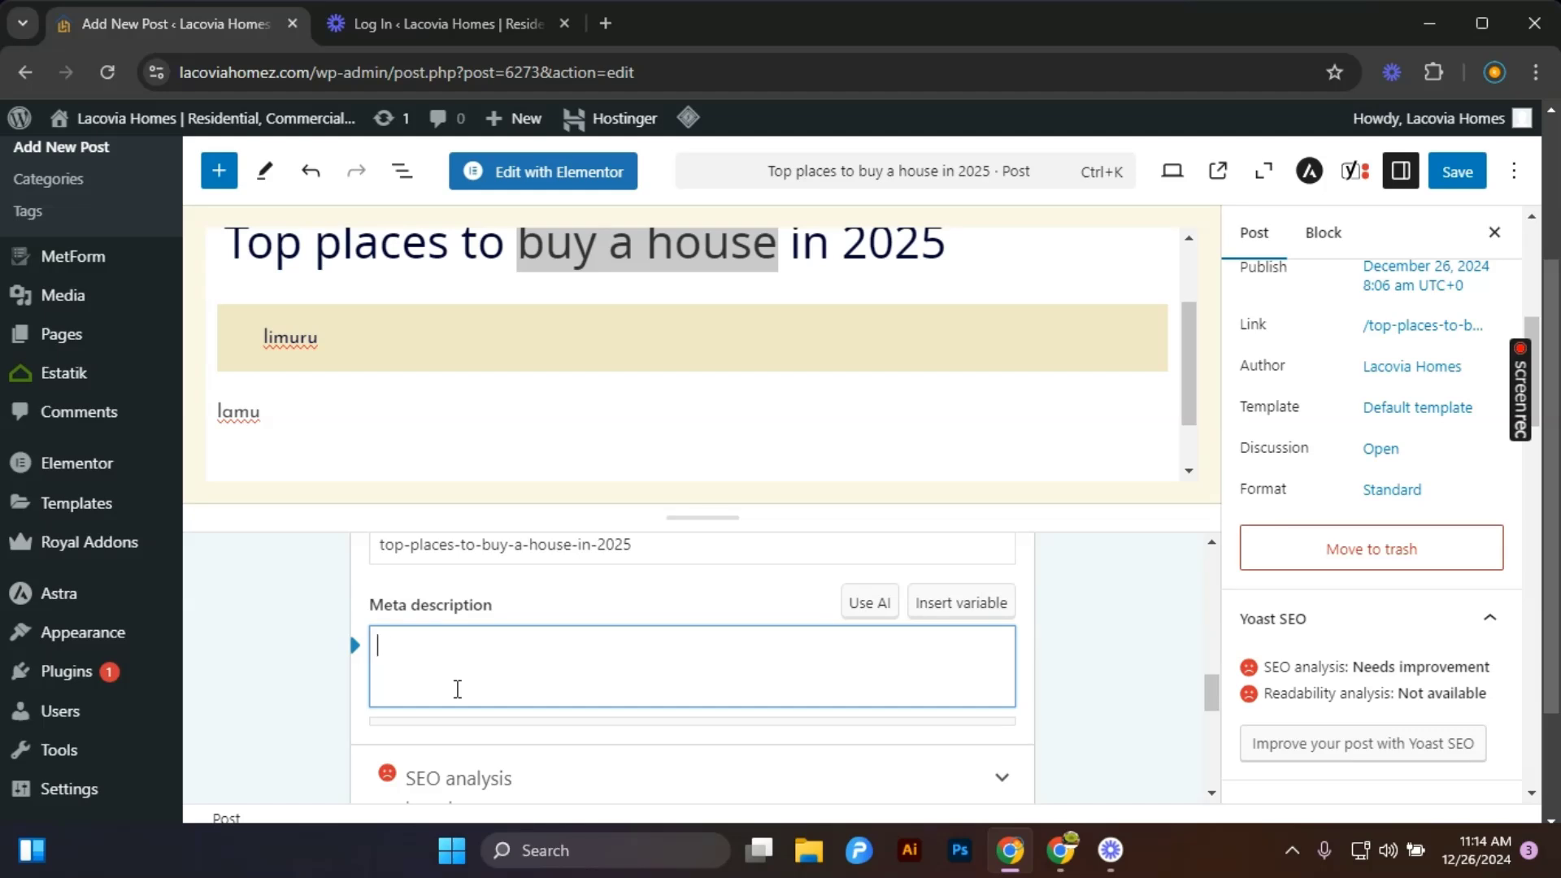
scroll(715, 687, down, 3)
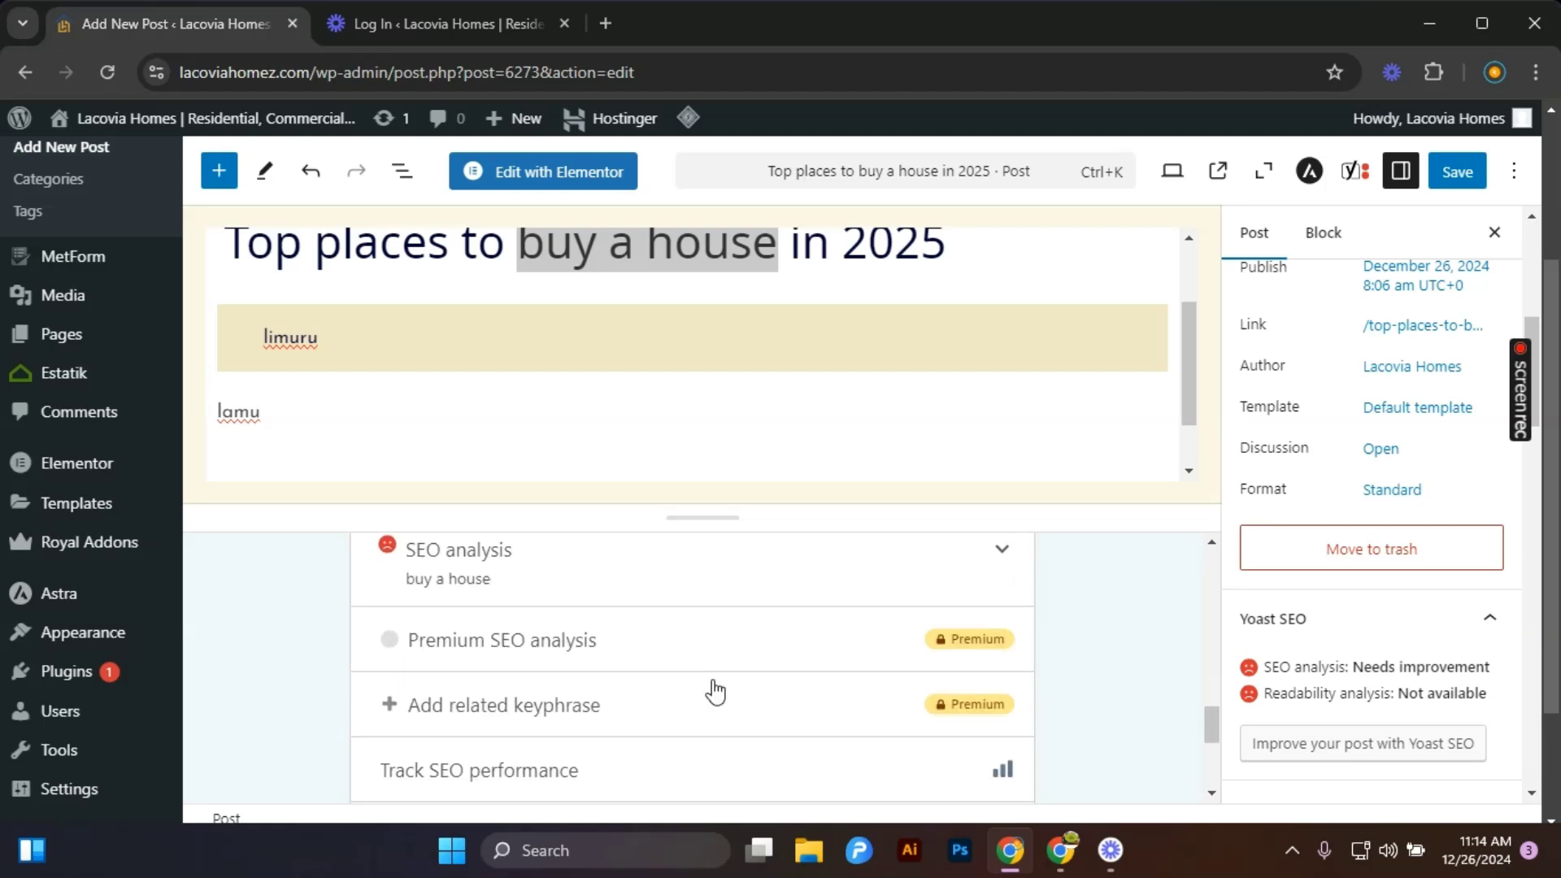
Review the search snippet preview and save the post.
scroll(682, 610, up, 2)
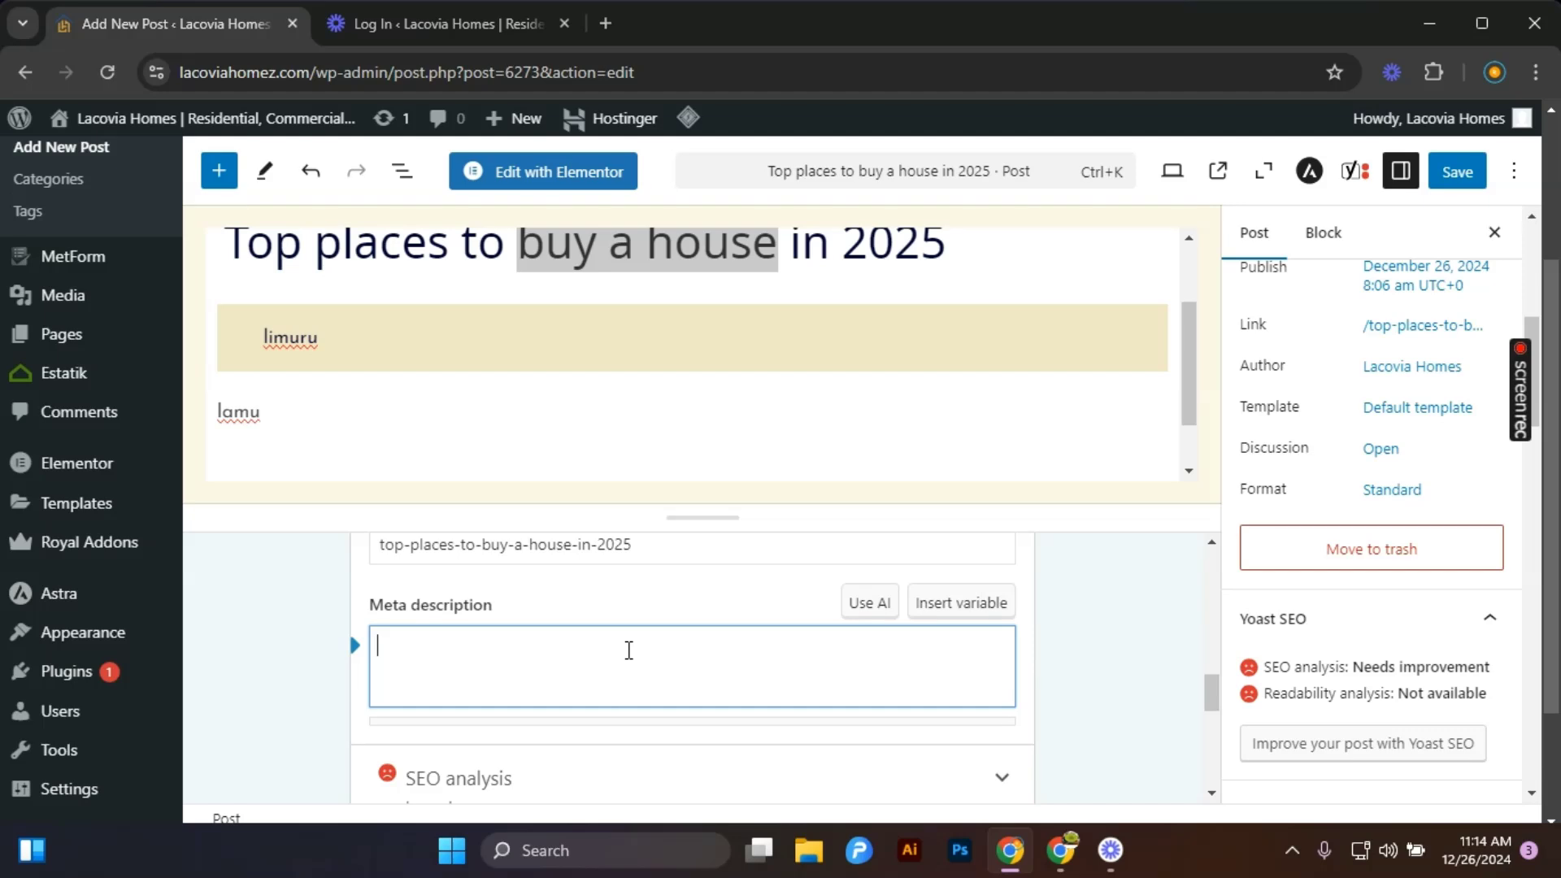
scroll(651, 646, up, 4)
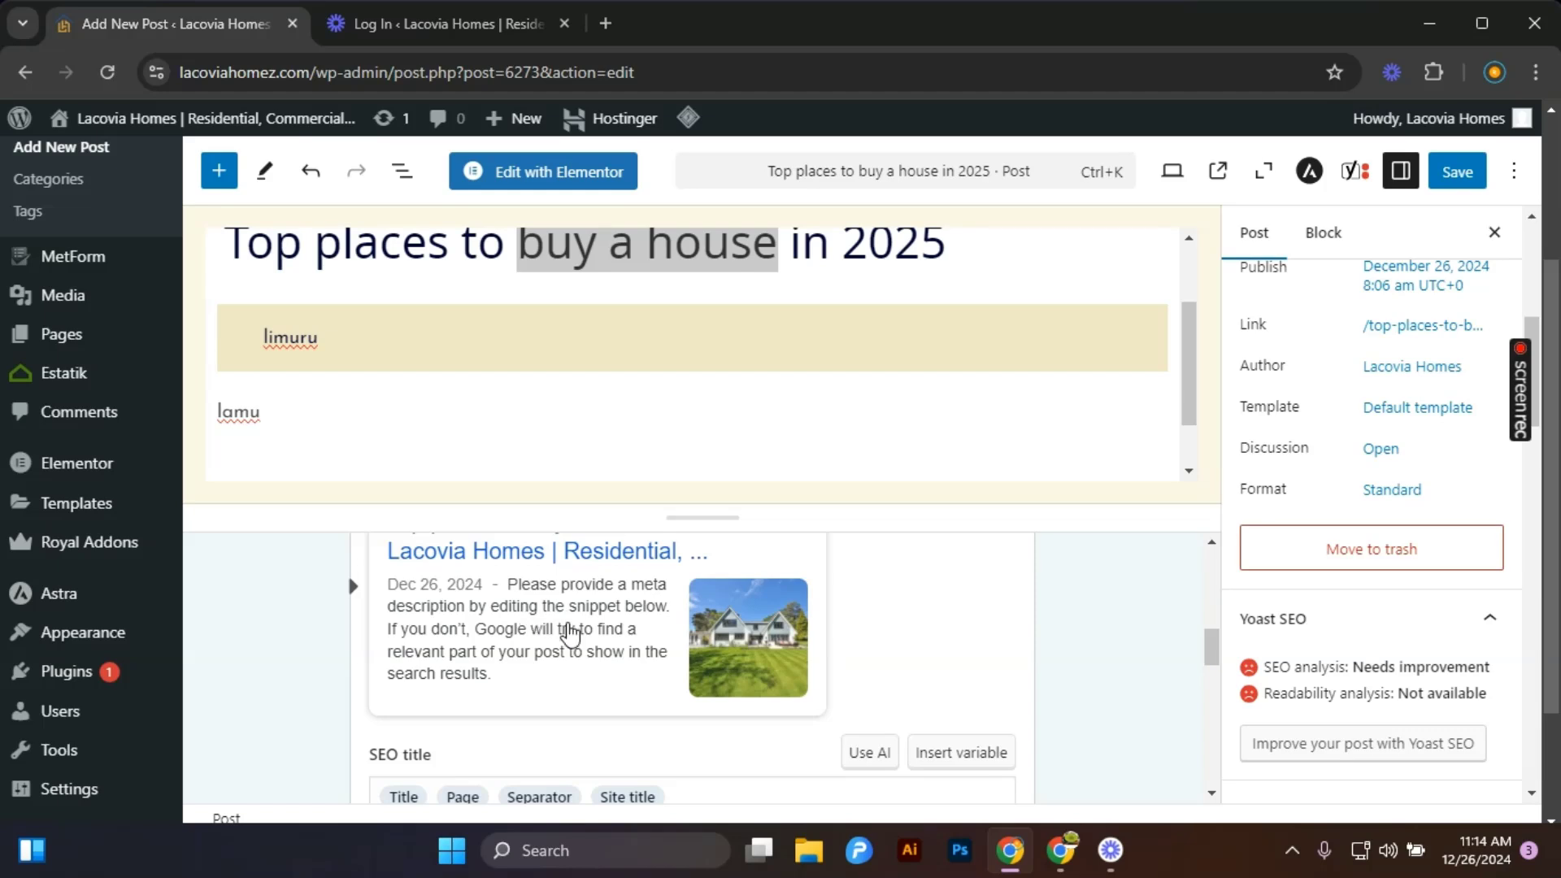
scroll(569, 632, up, 4)
scroll(578, 638, down, 3)
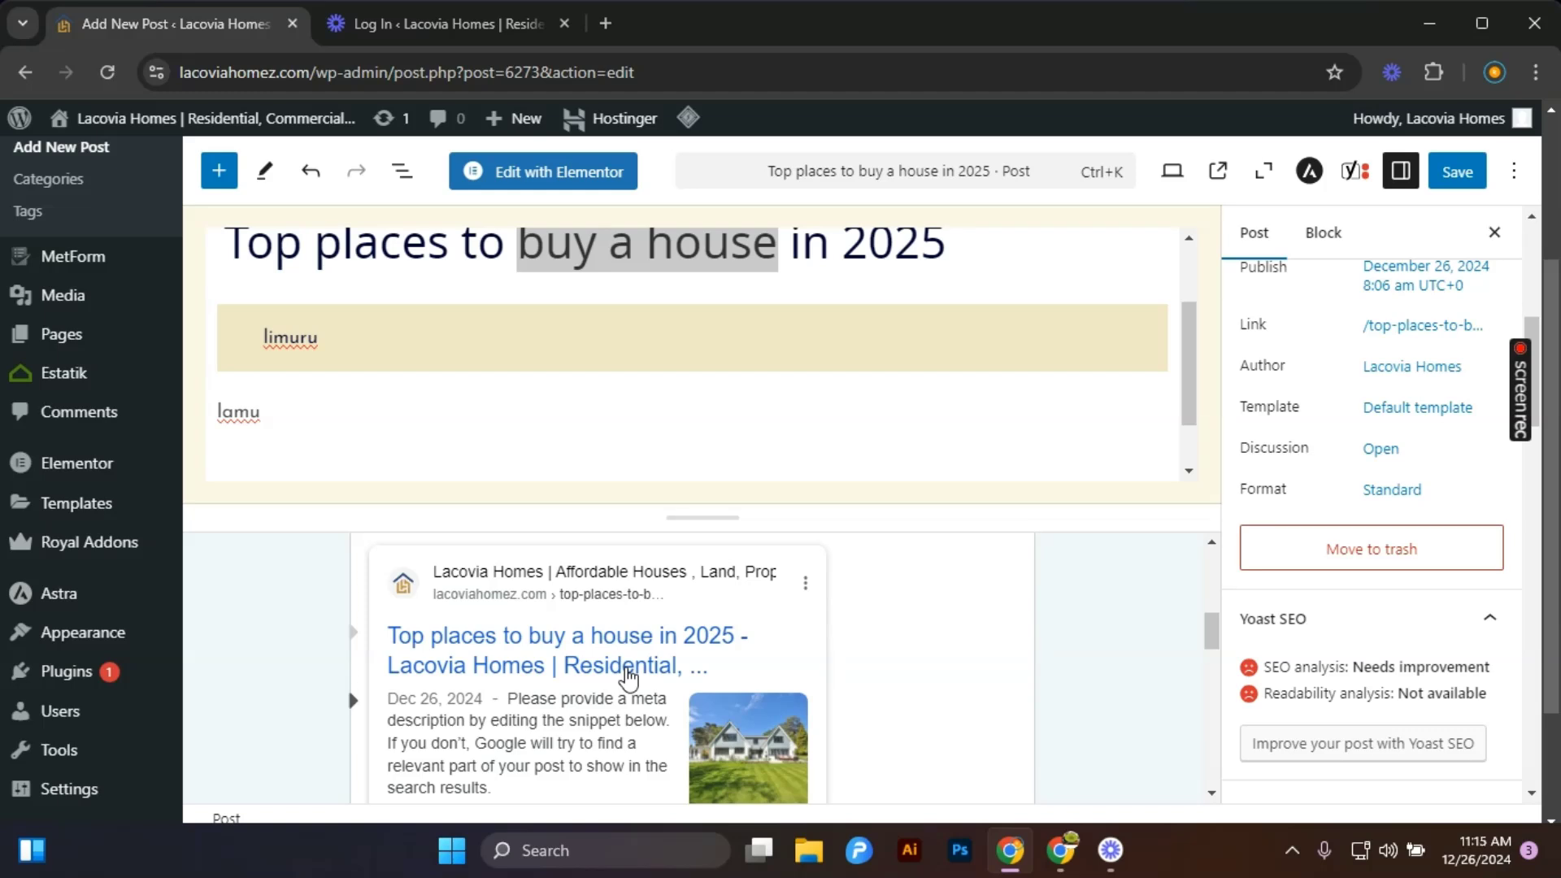
scroll(682, 680, up, 5)
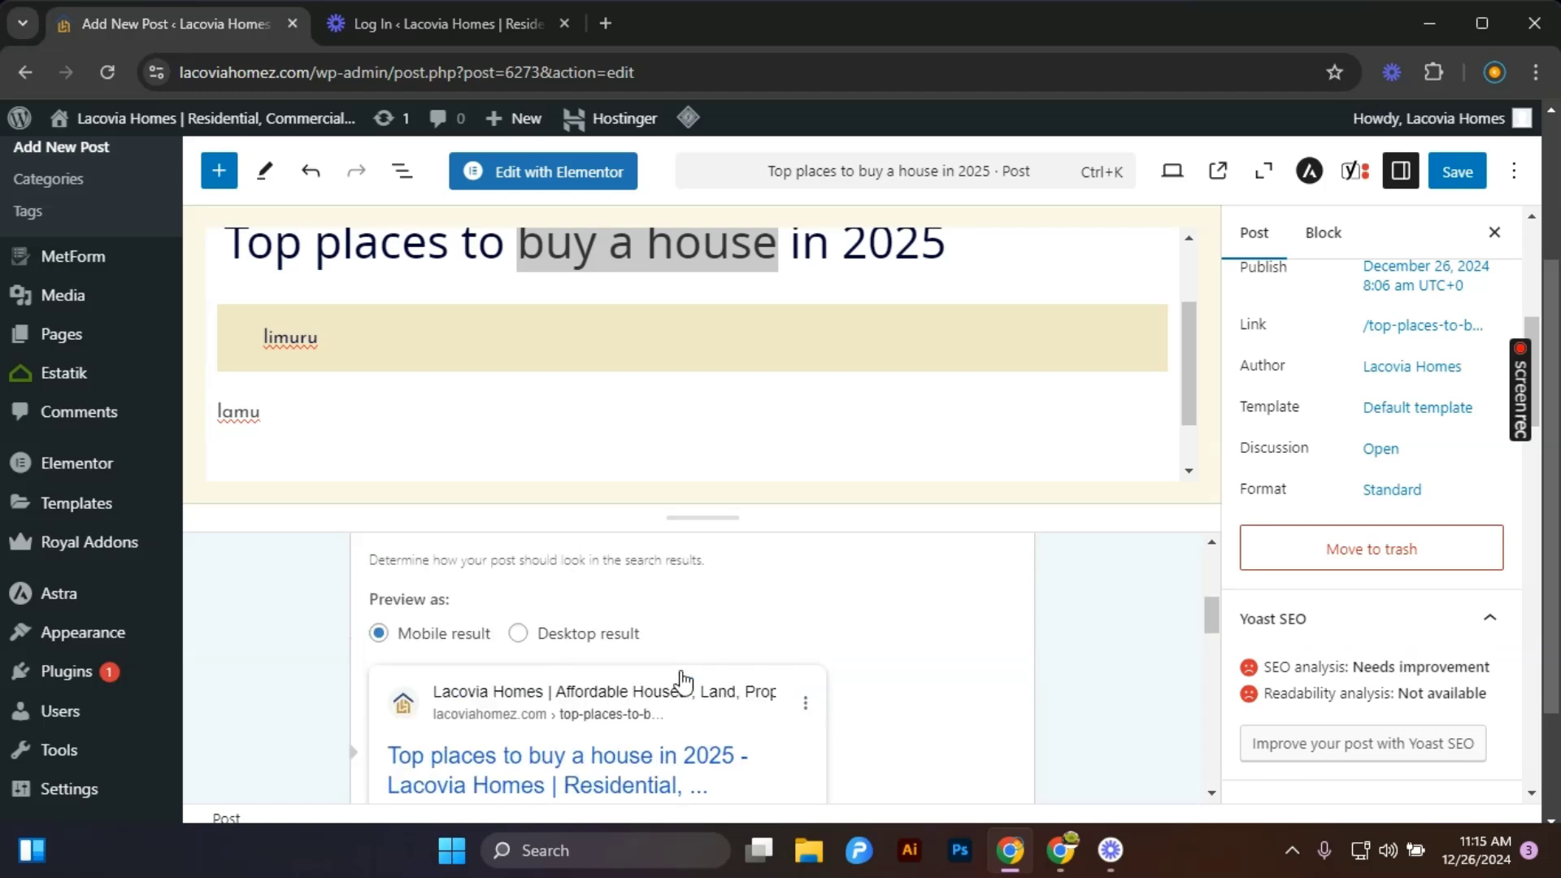
click(1458, 172)
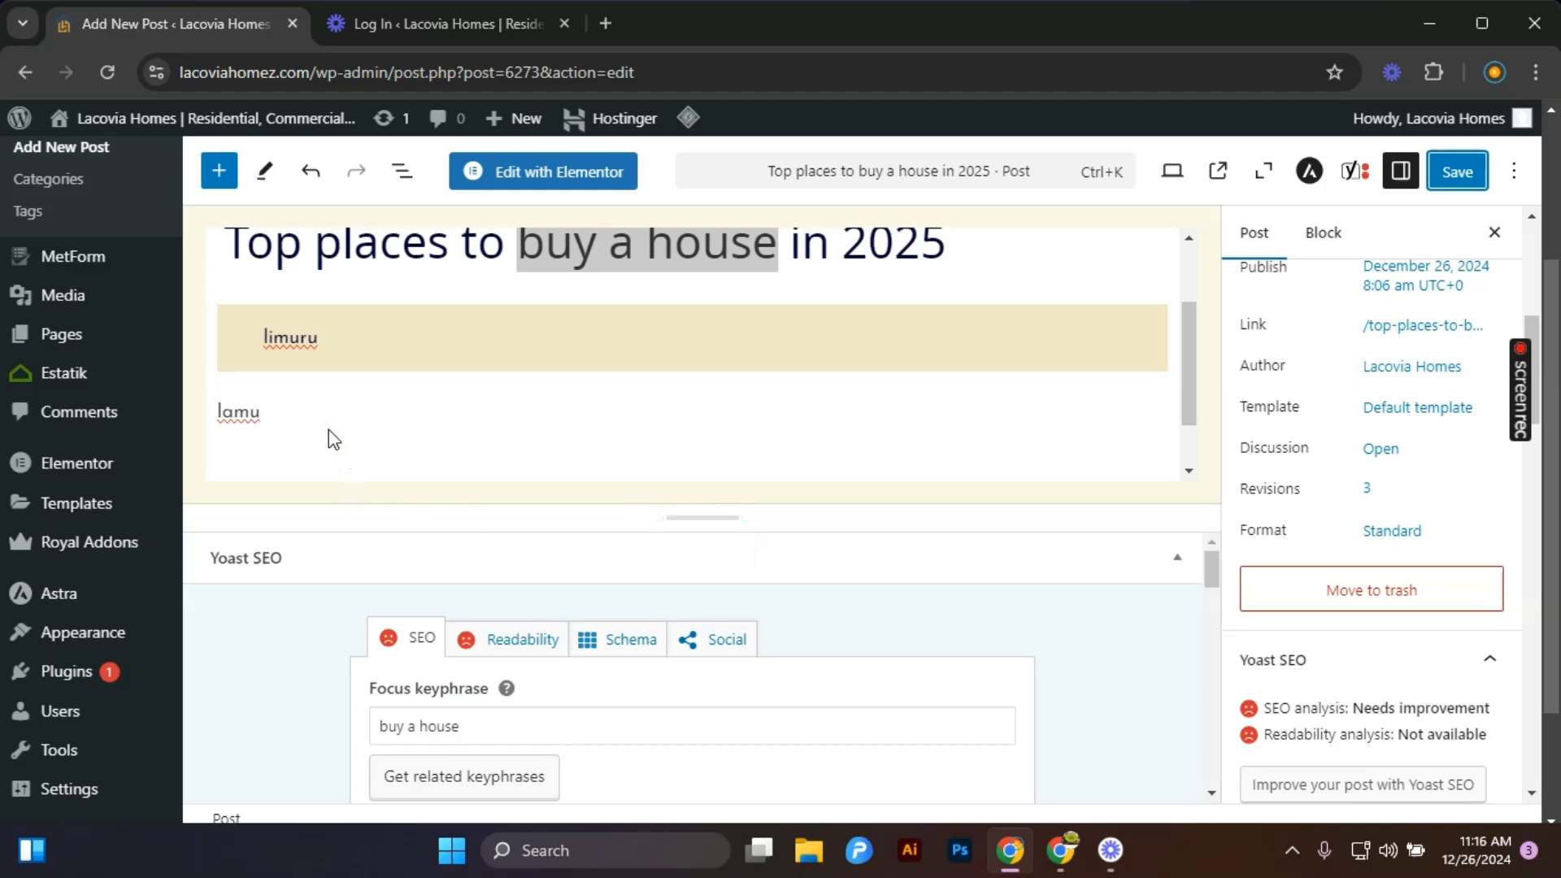
Add an image block after the lamu paragraph and upload the Facilities 2 AdobeStock keys photo into it.
click(275, 411)
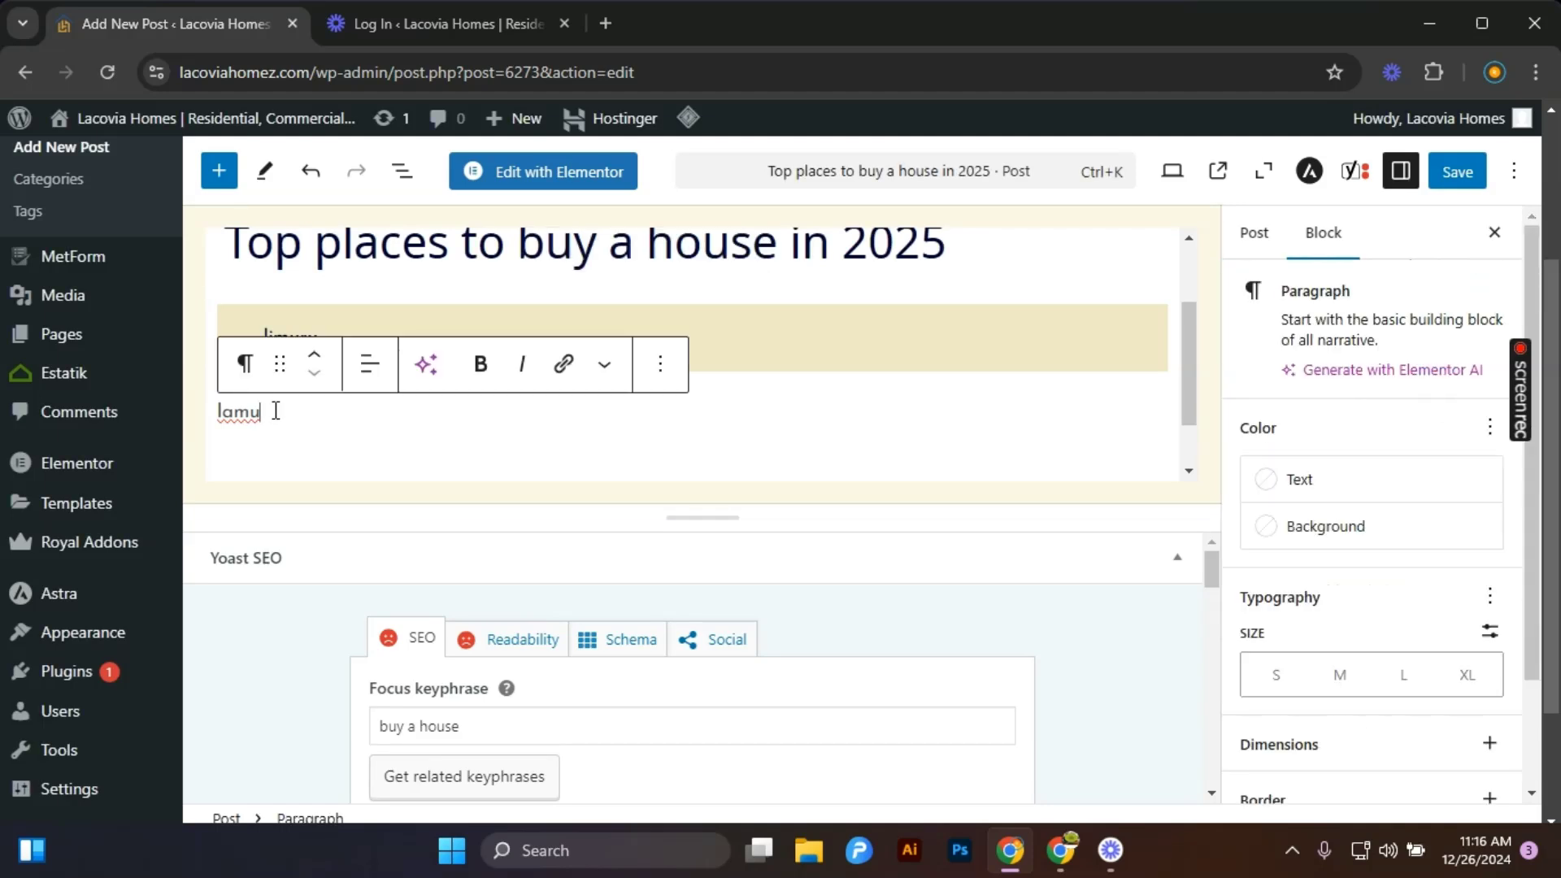
key(Return)
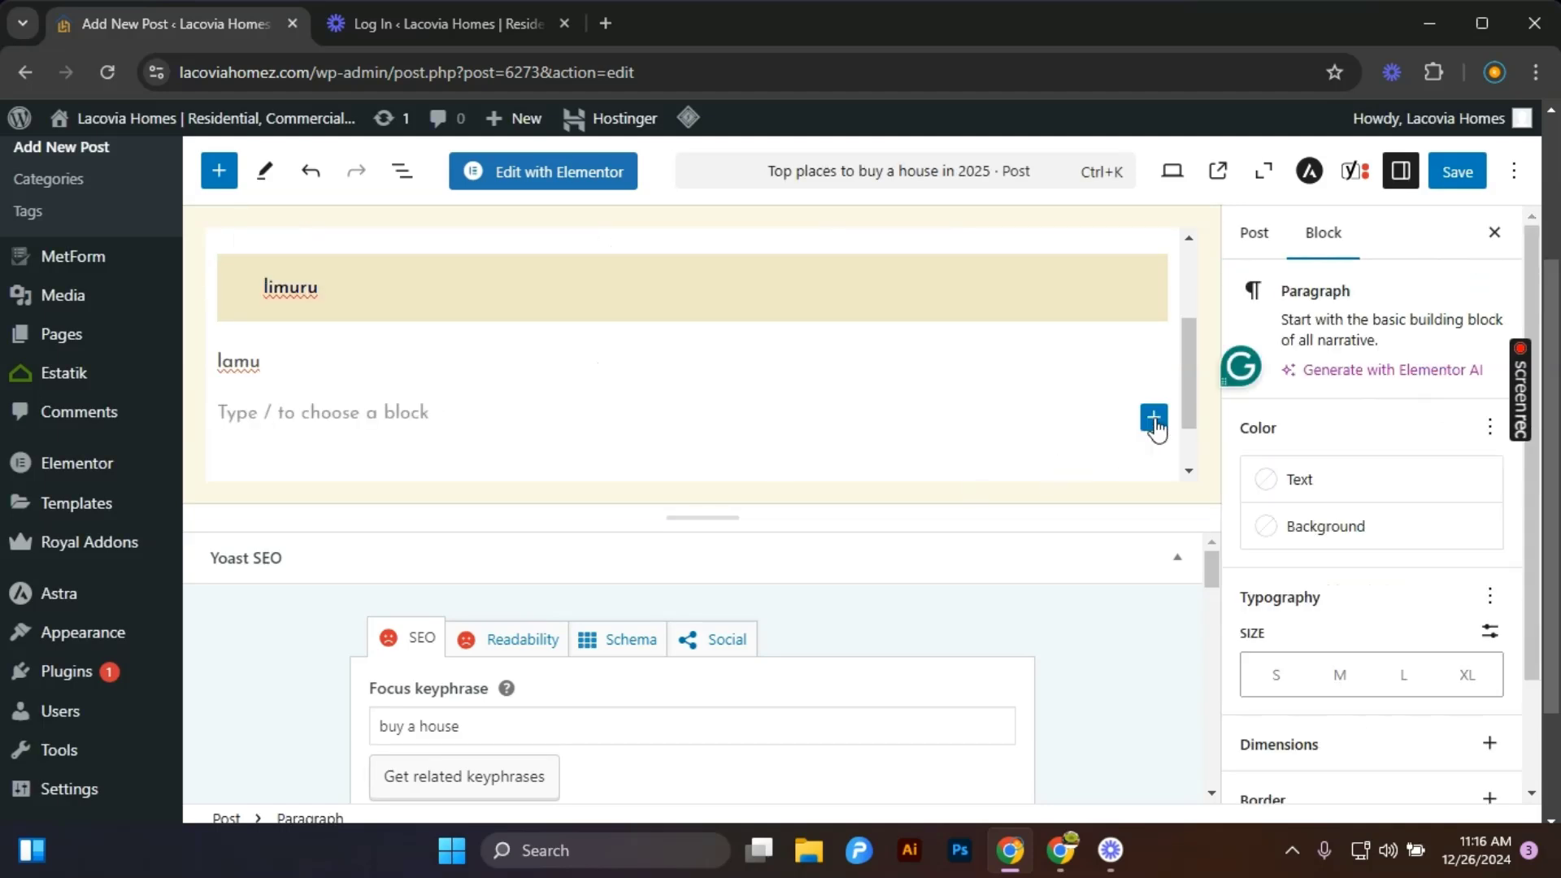
click(1155, 420)
click(1345, 592)
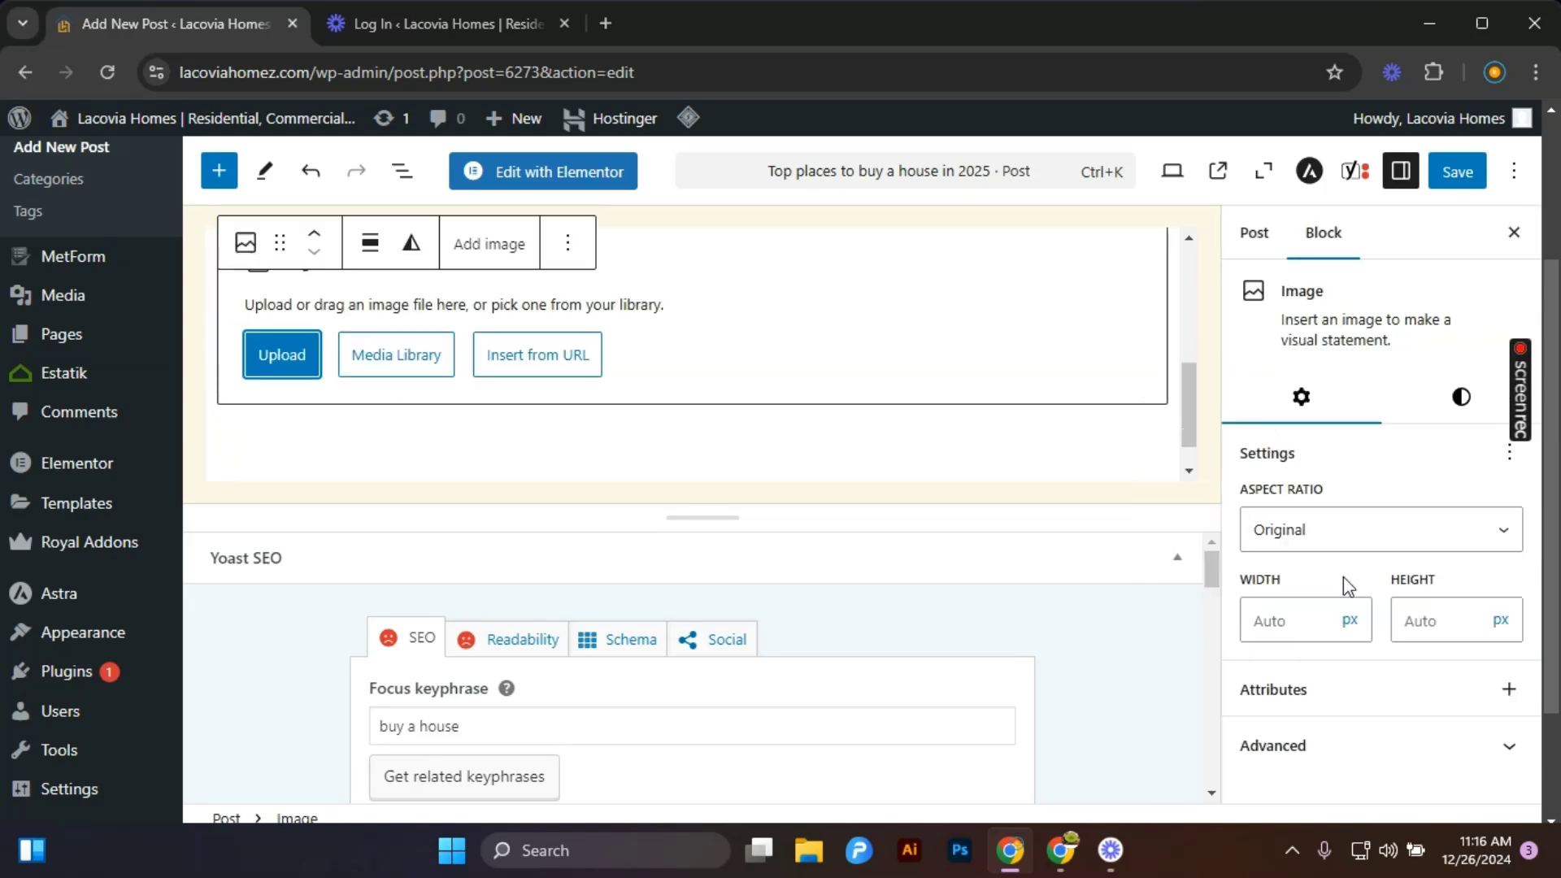
click(291, 368)
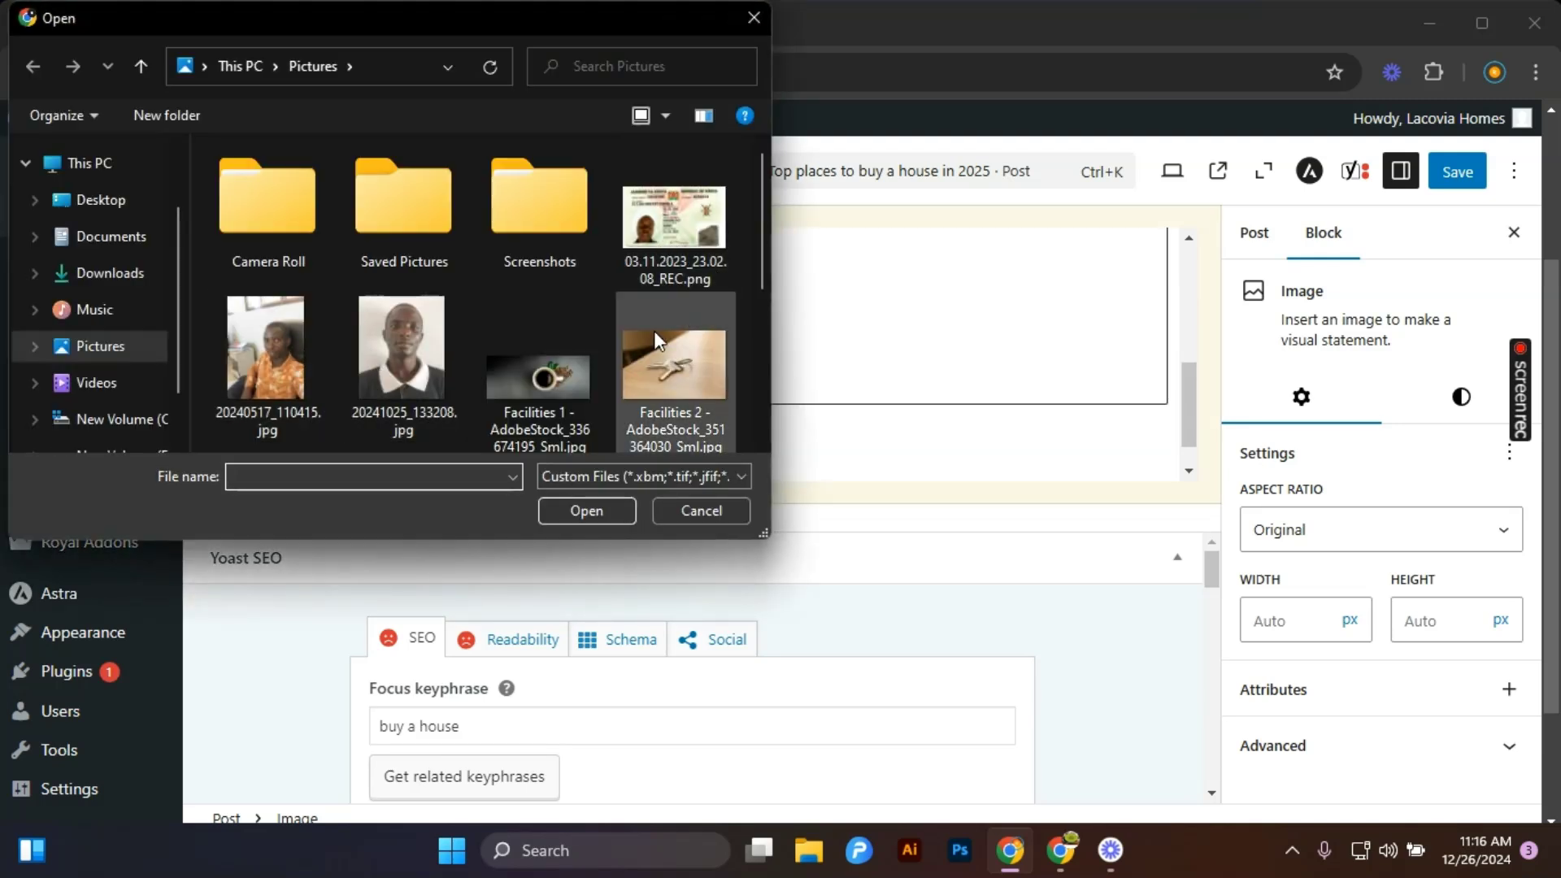
click(671, 366)
click(608, 505)
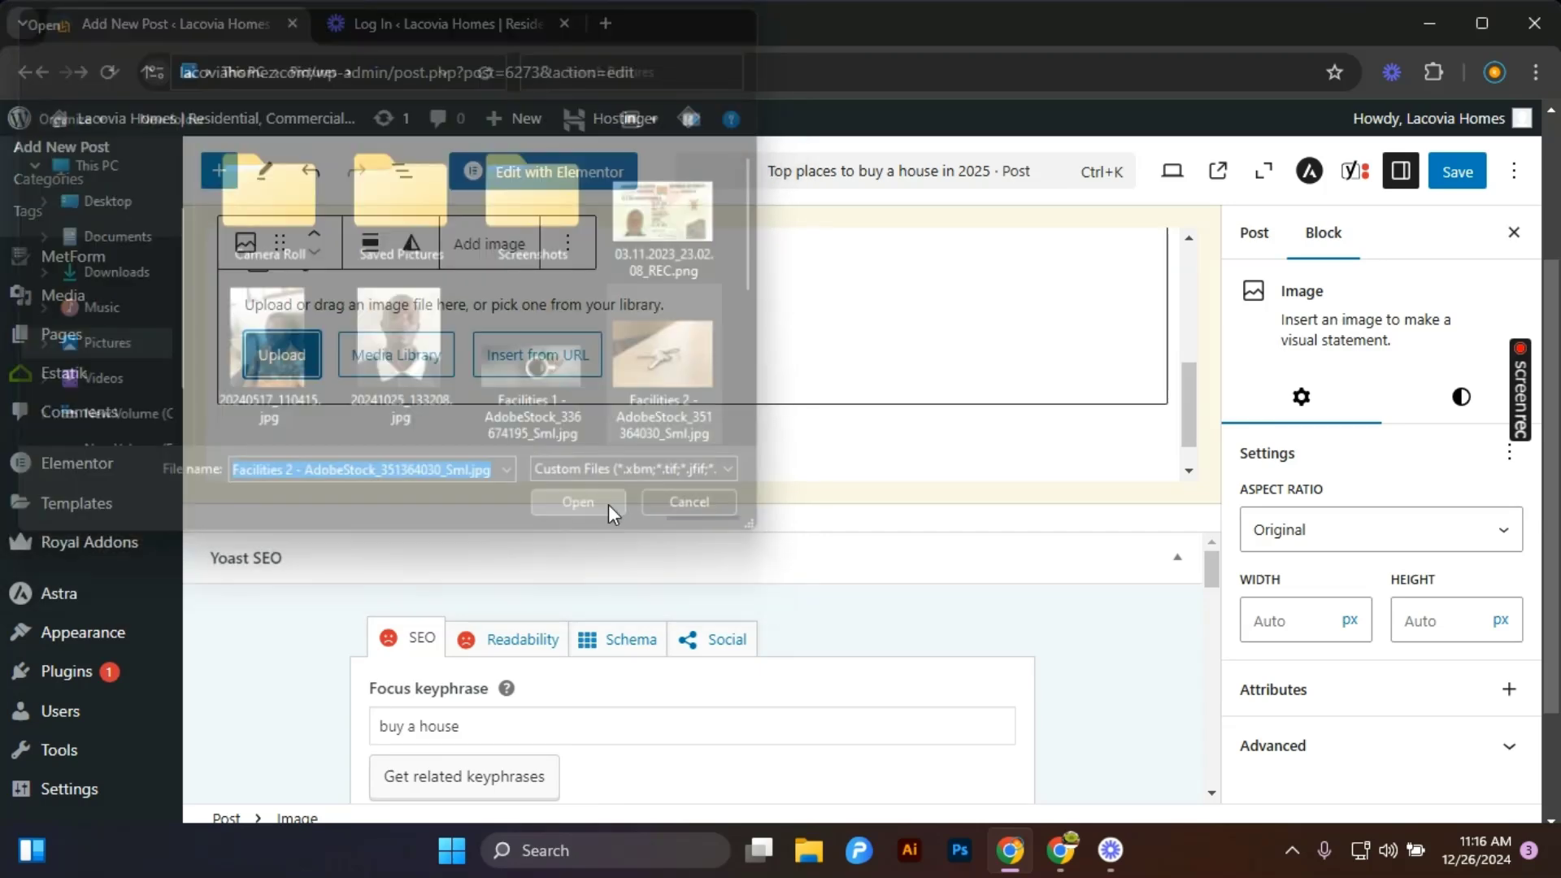
Check the inserted image in the post content and save the post.
scroll(864, 411, up, 2)
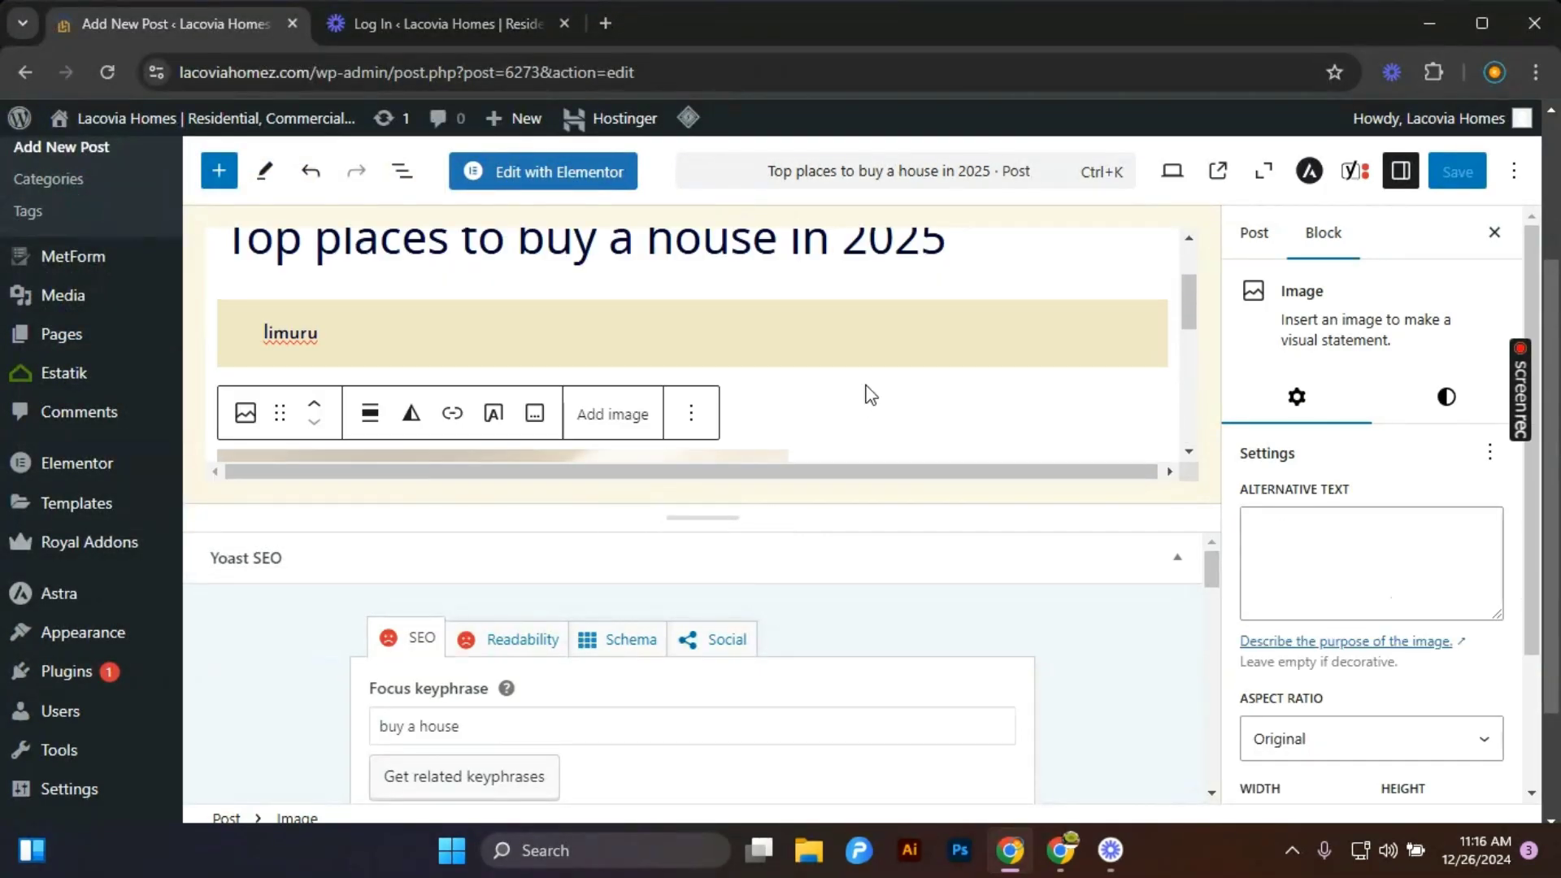
scroll(867, 387, down, 2)
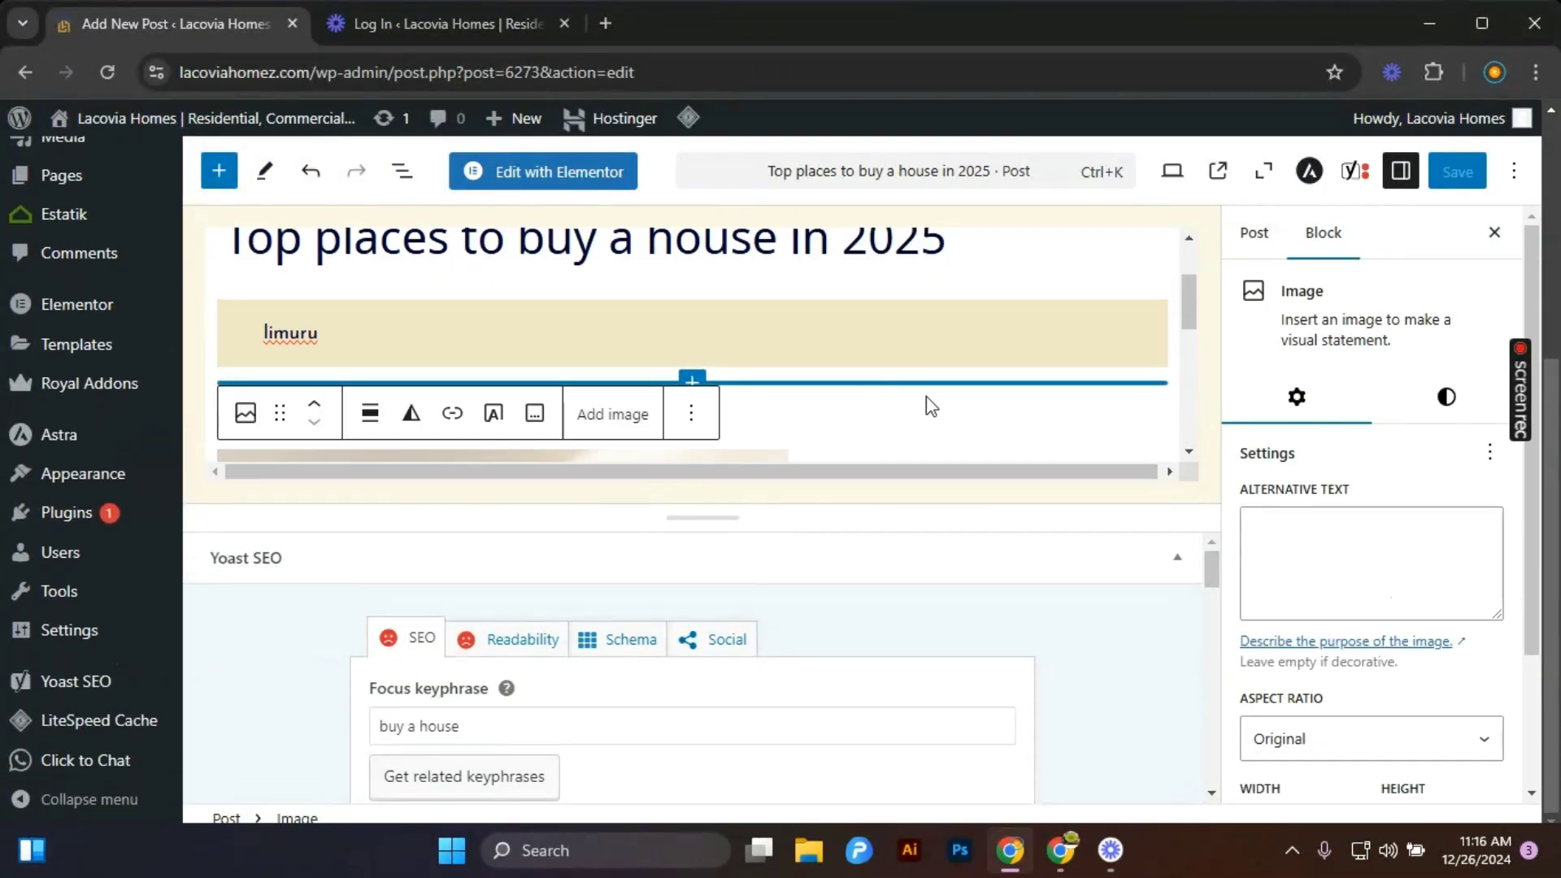
scroll(963, 397, down, 3)
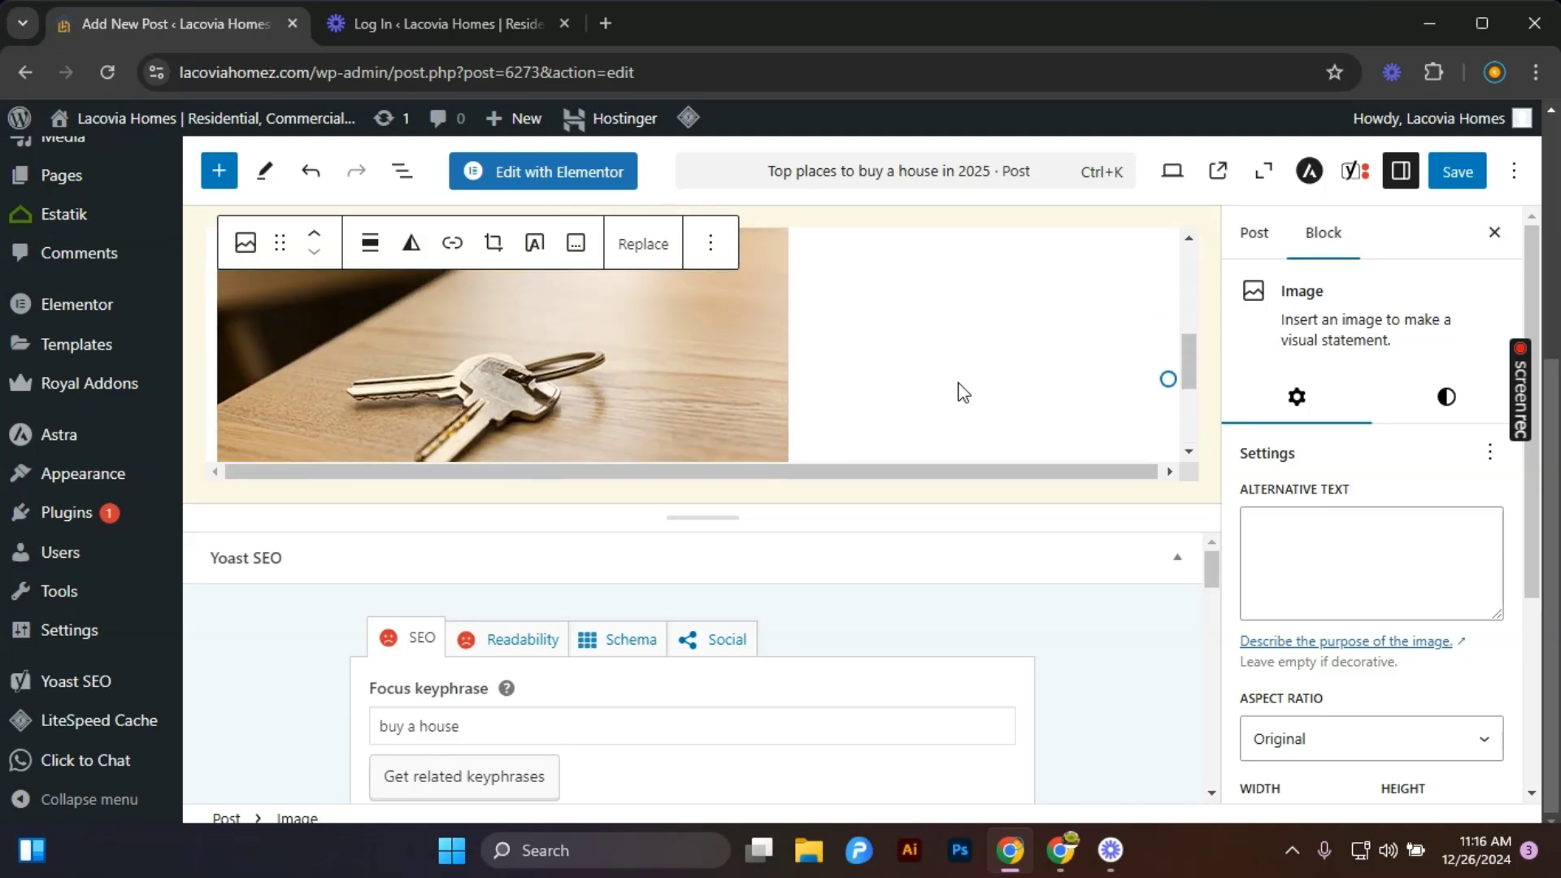
scroll(962, 395, down, 2)
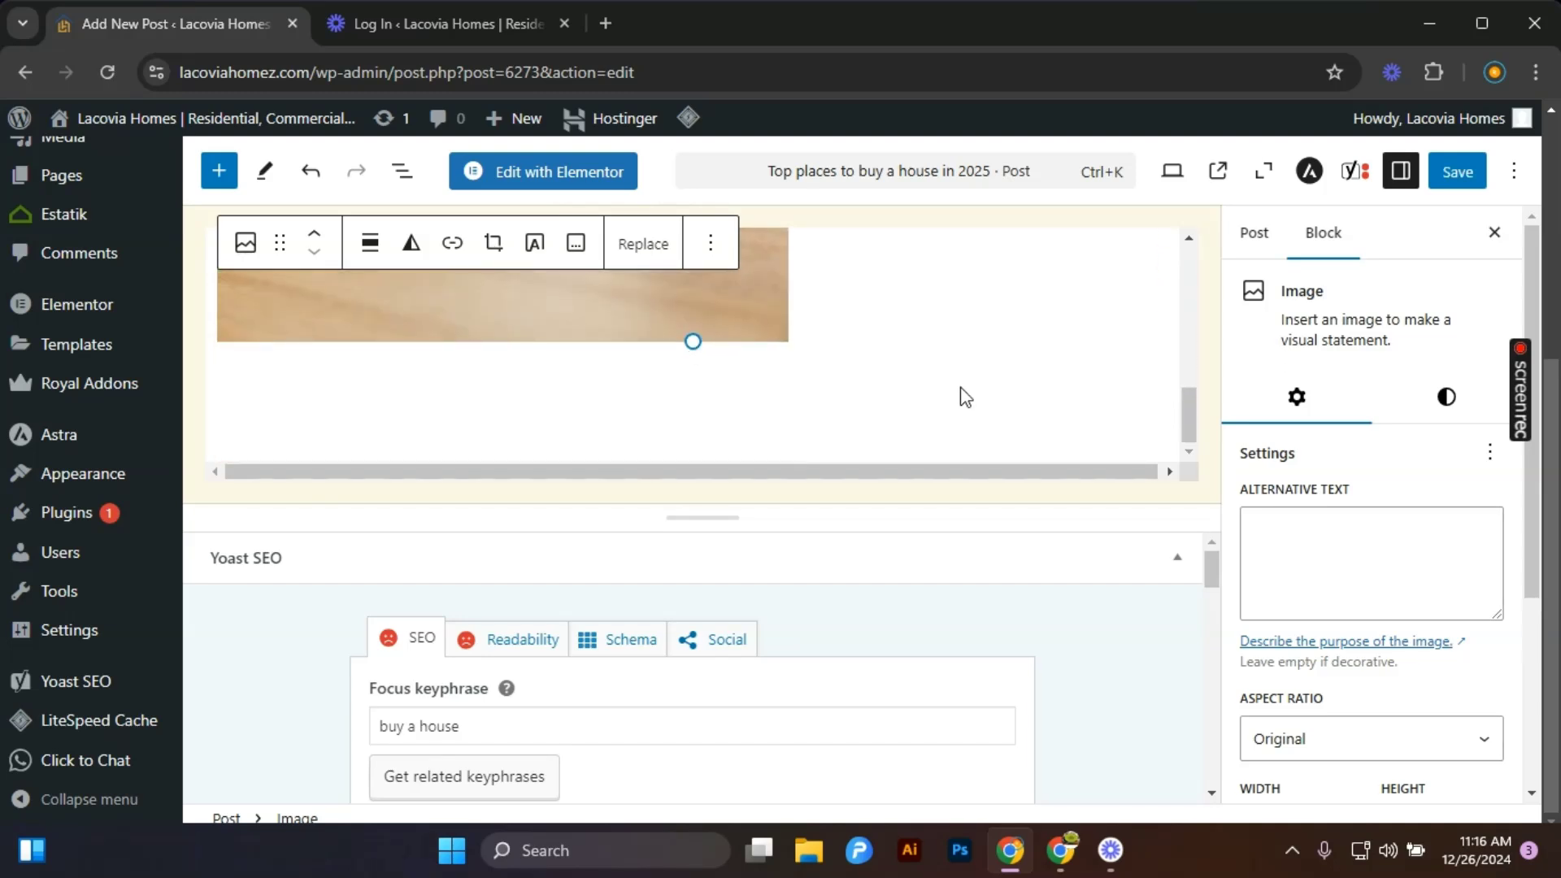
scroll(959, 391, up, 5)
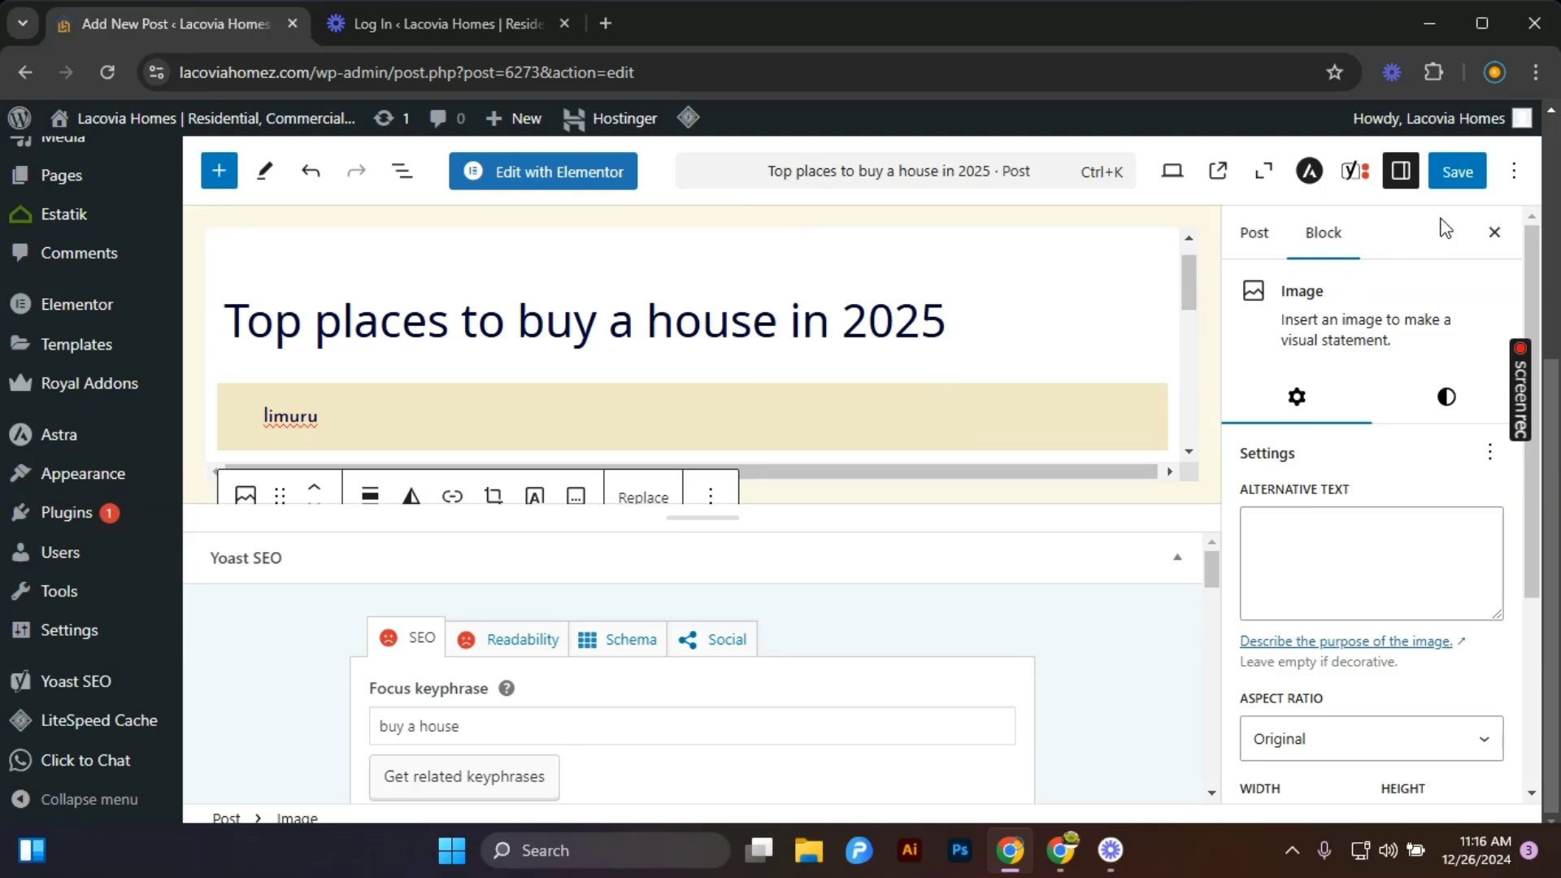
click(1456, 182)
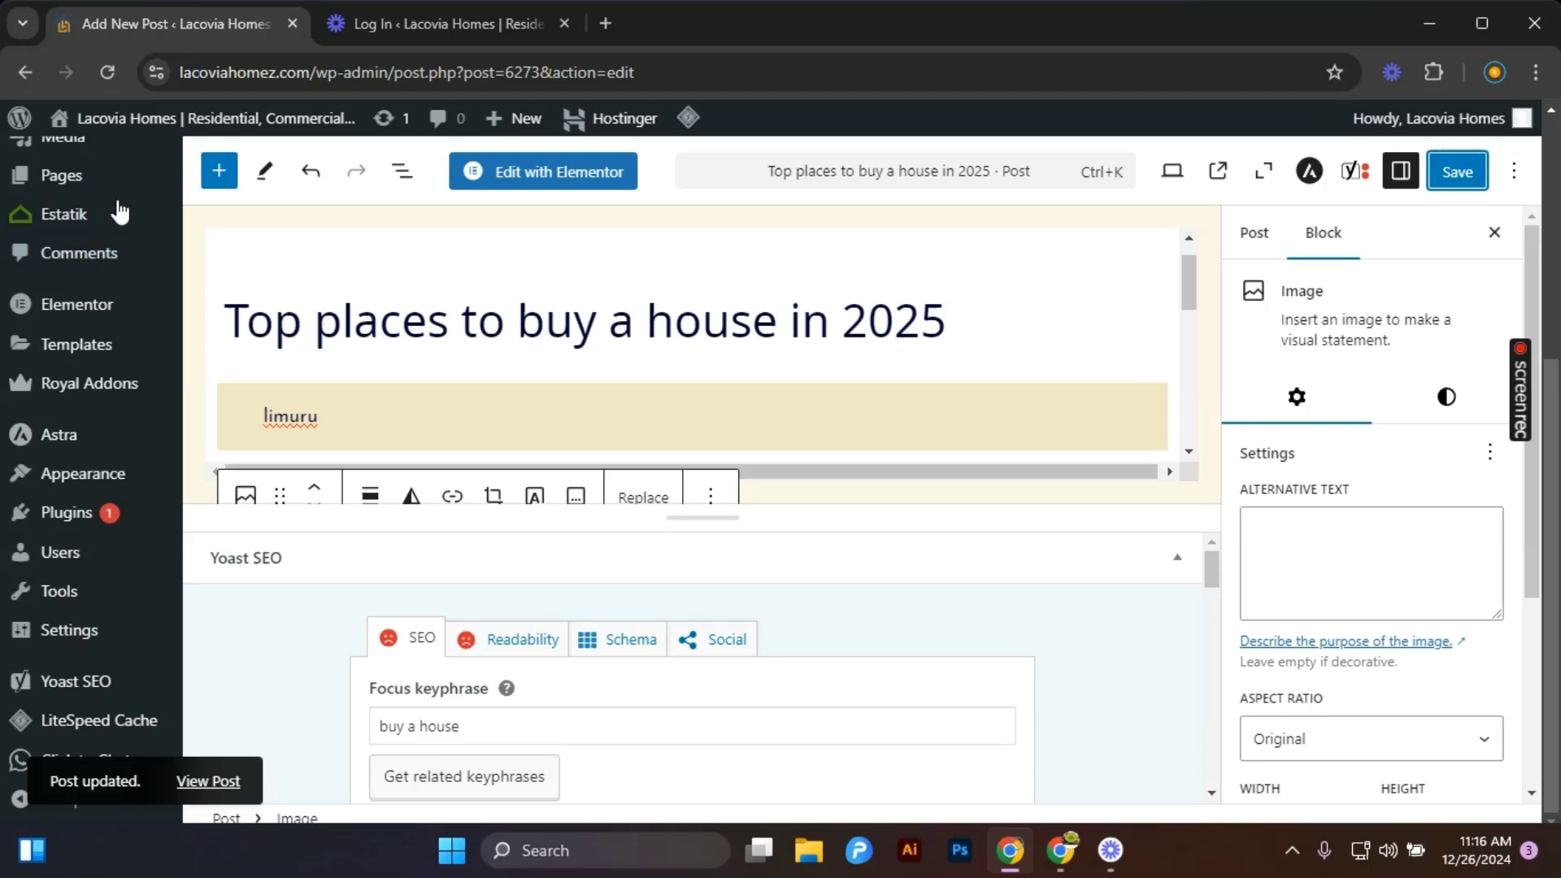
Go to the dashboard and open the site's pages list.
scroll(109, 213, up, 5)
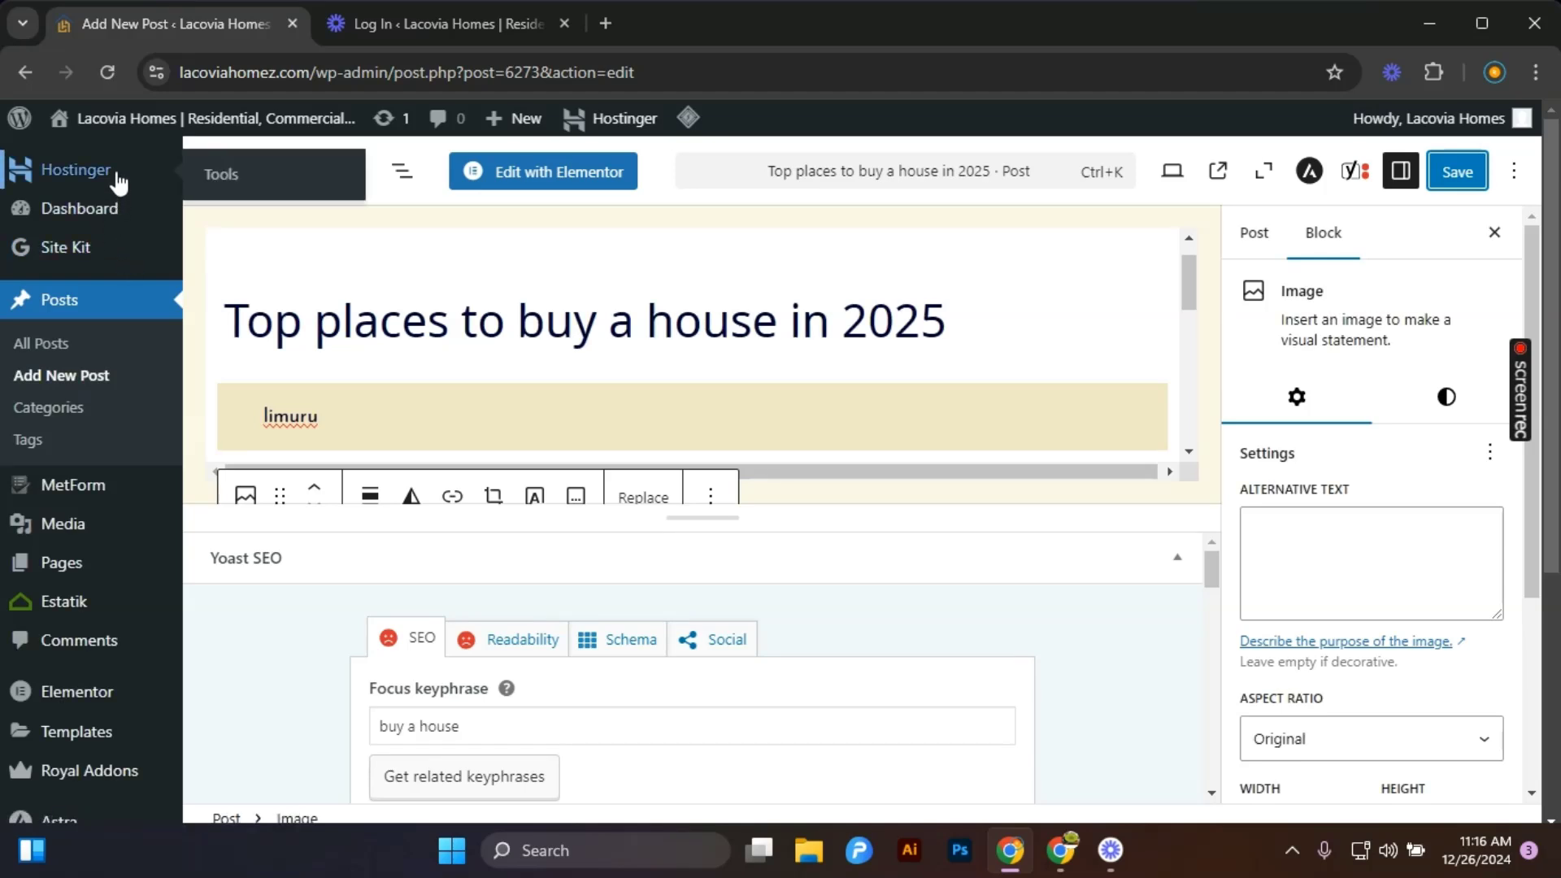
click(122, 209)
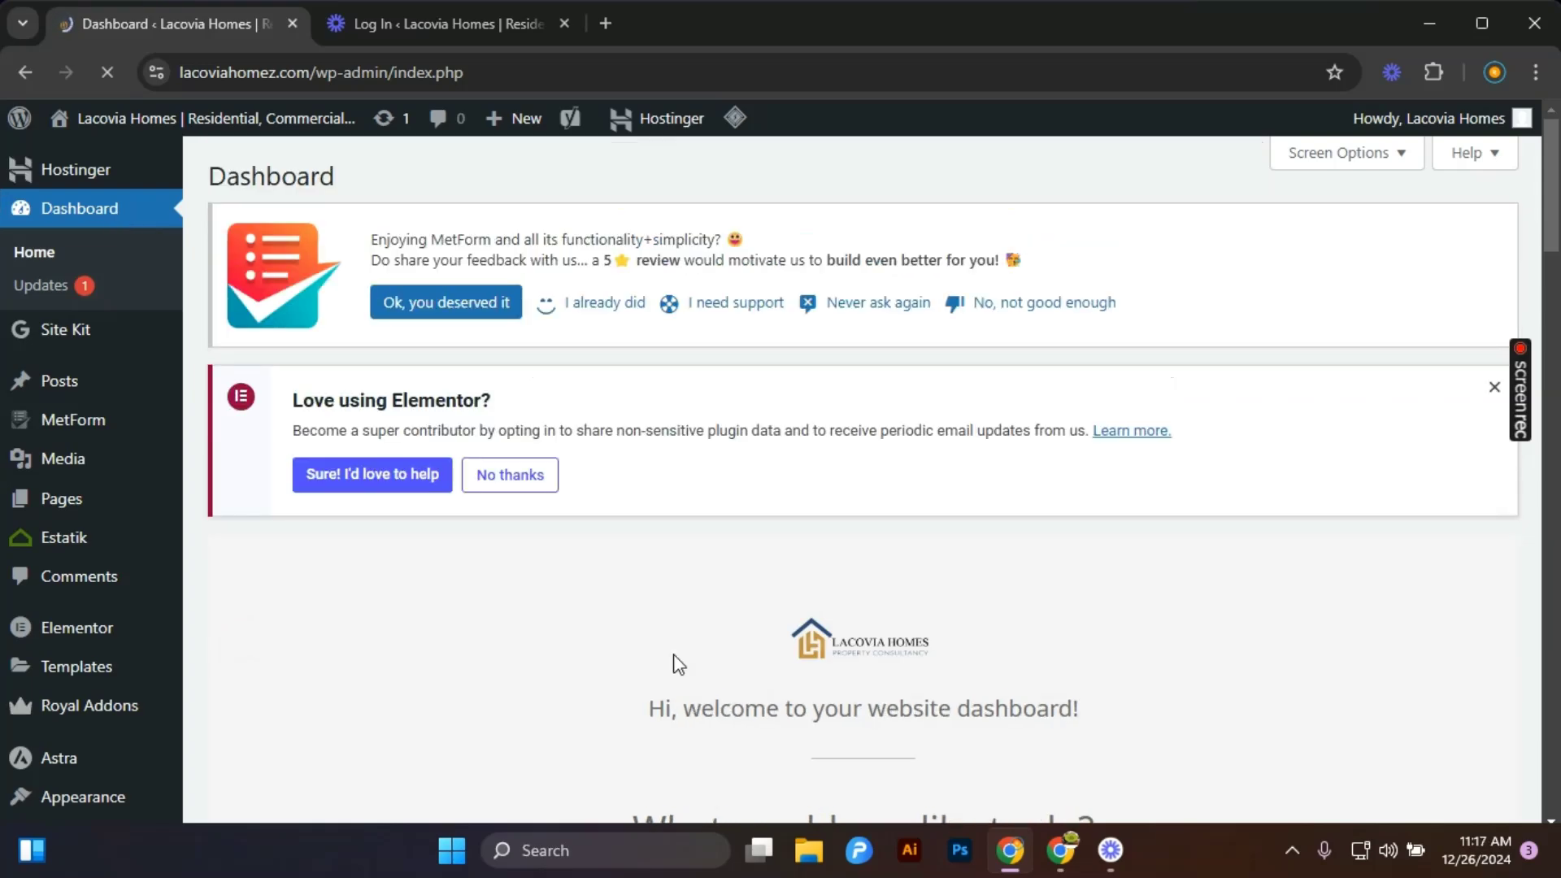
scroll(753, 661, down, 4)
scroll(781, 618, down, 3)
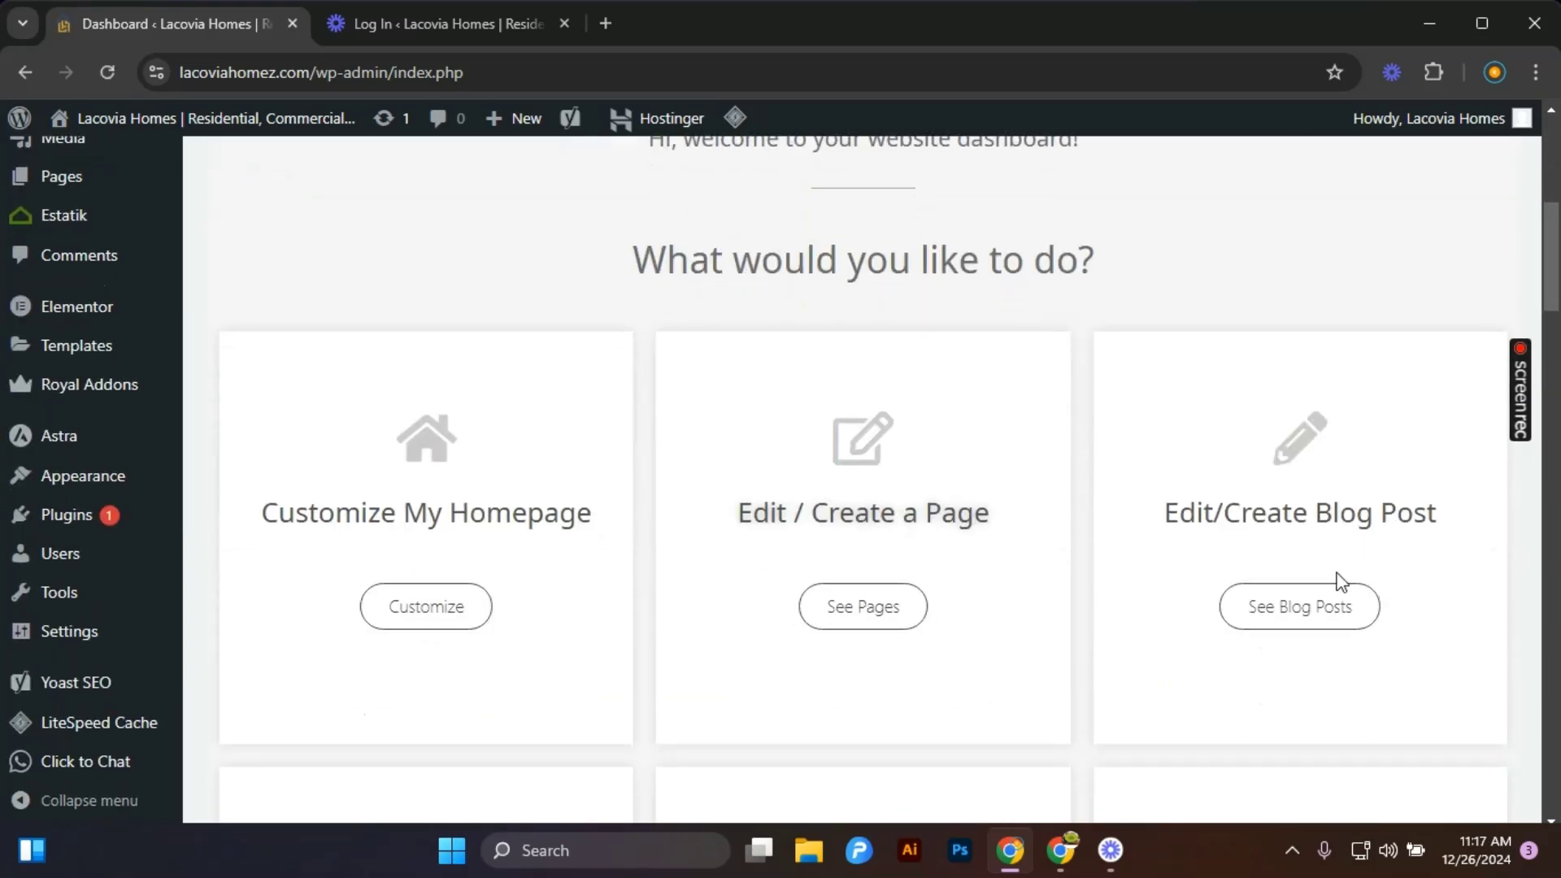
click(849, 611)
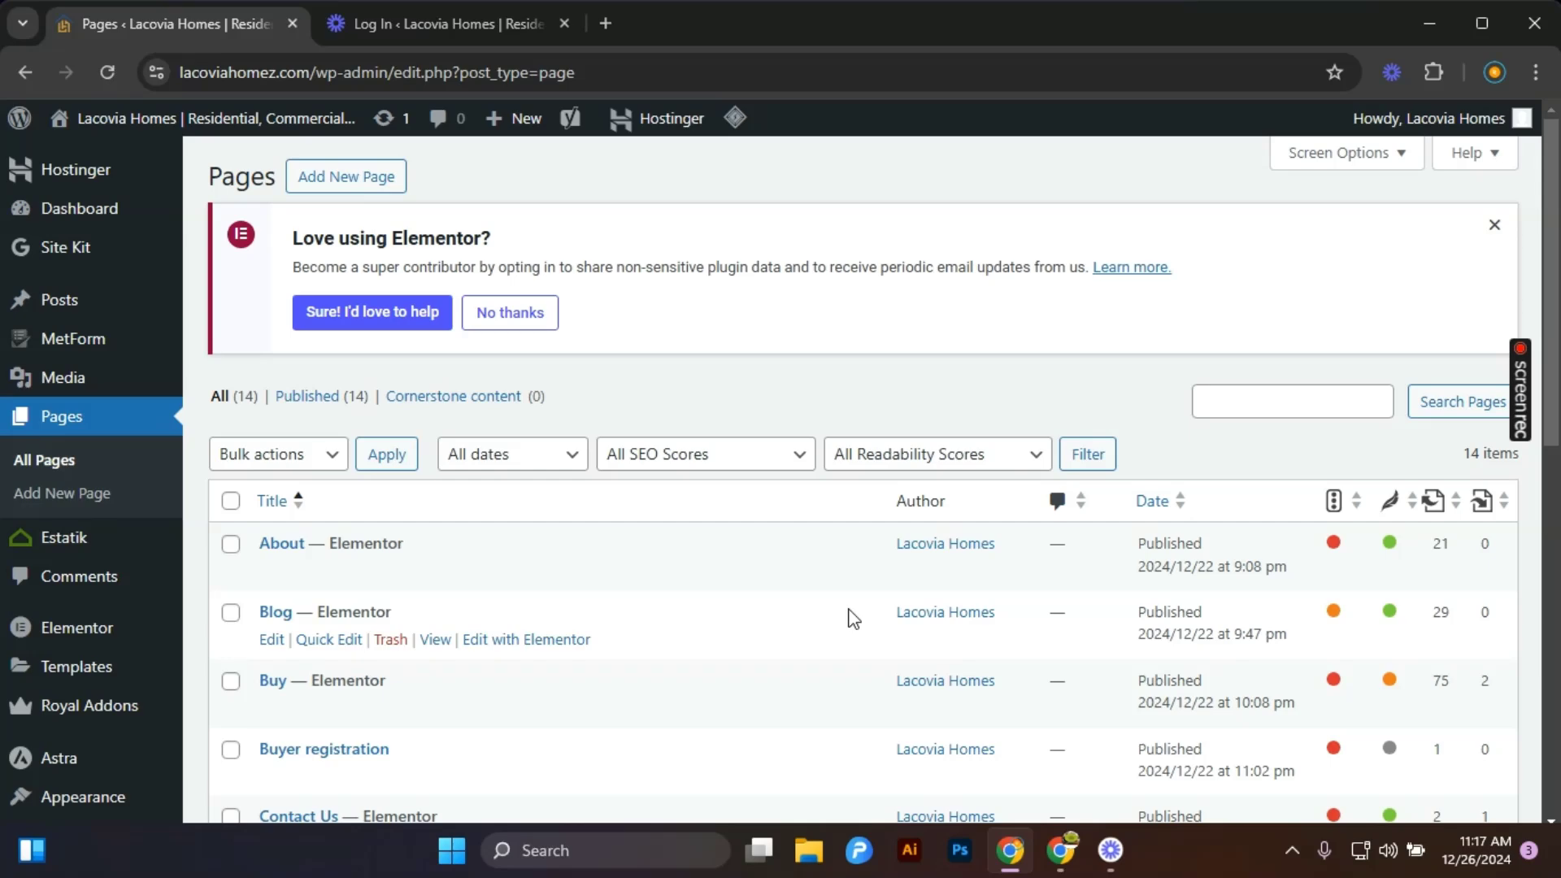
Browse the list of published site pages.
scroll(782, 623, down, 7)
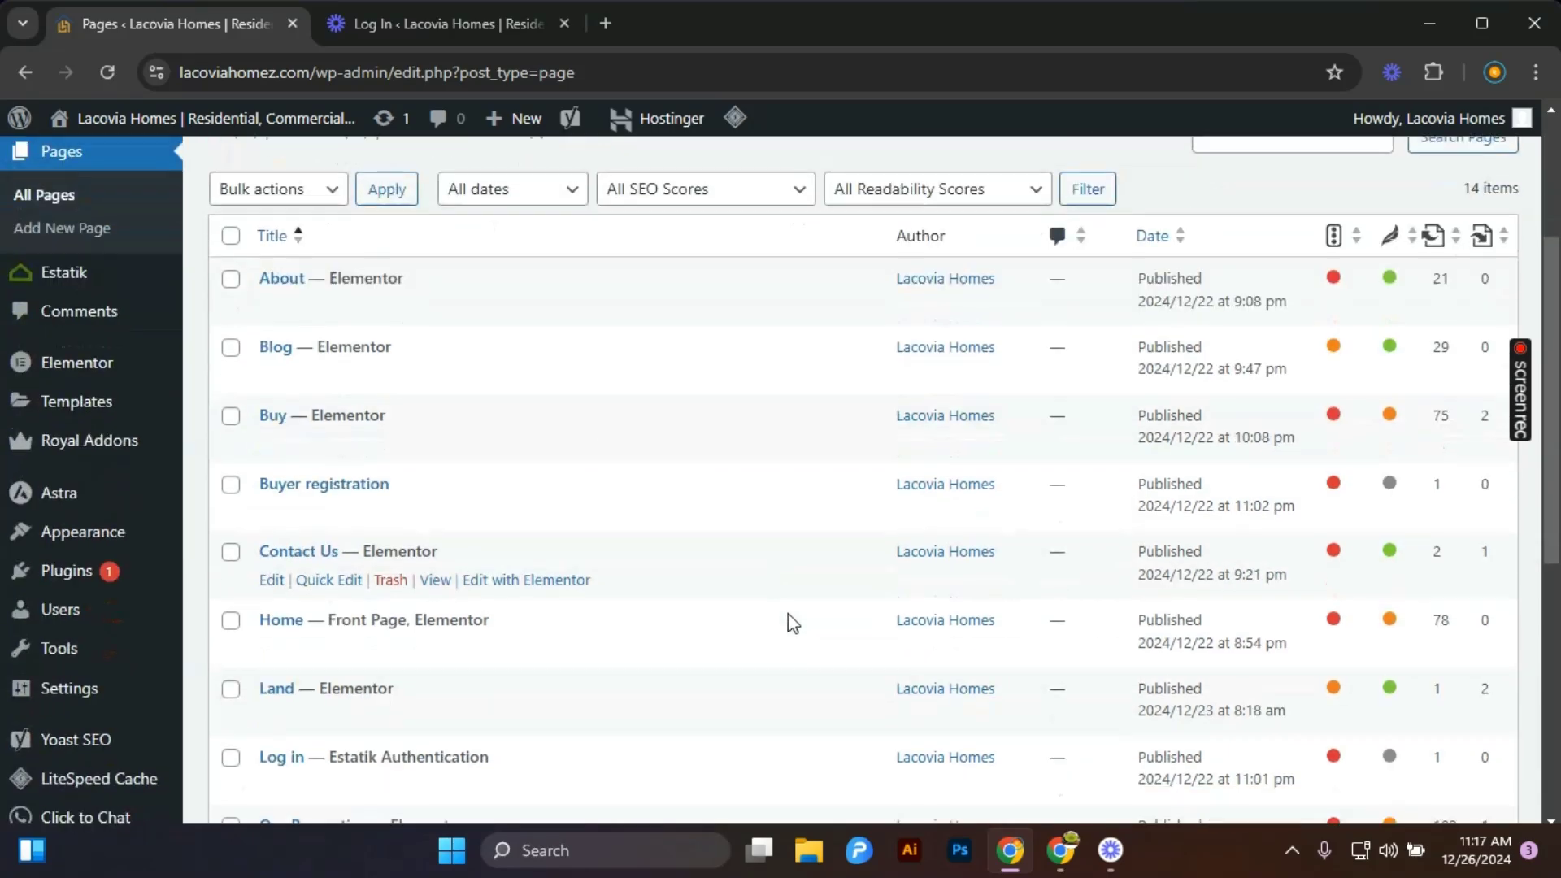
scroll(793, 623, down, 2)
scroll(793, 623, up, 10)
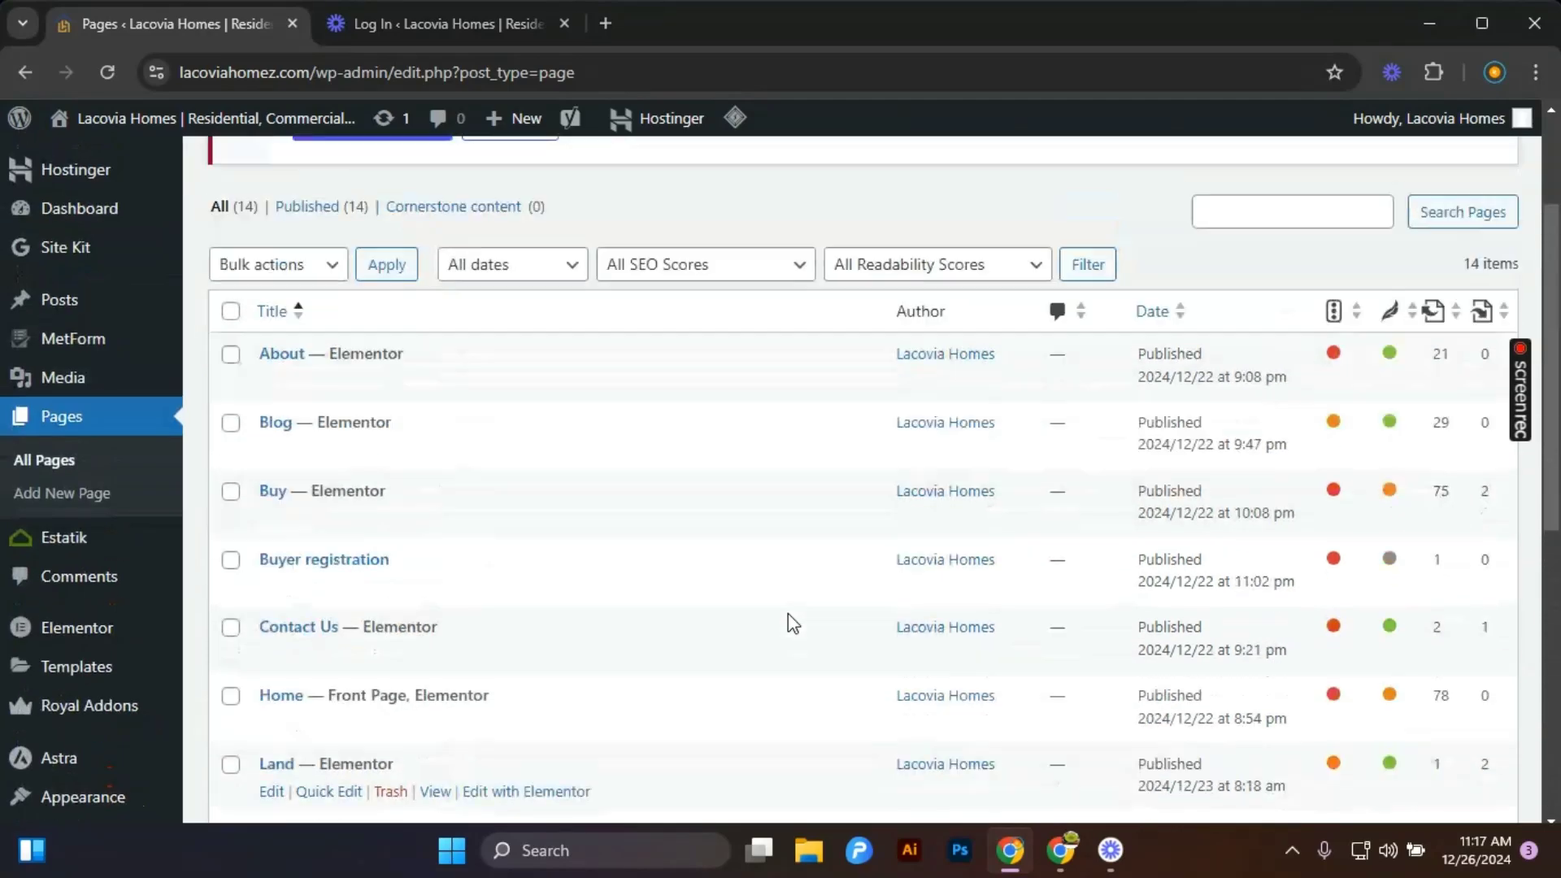
scroll(787, 613, down, 3)
scroll(633, 548, down, 5)
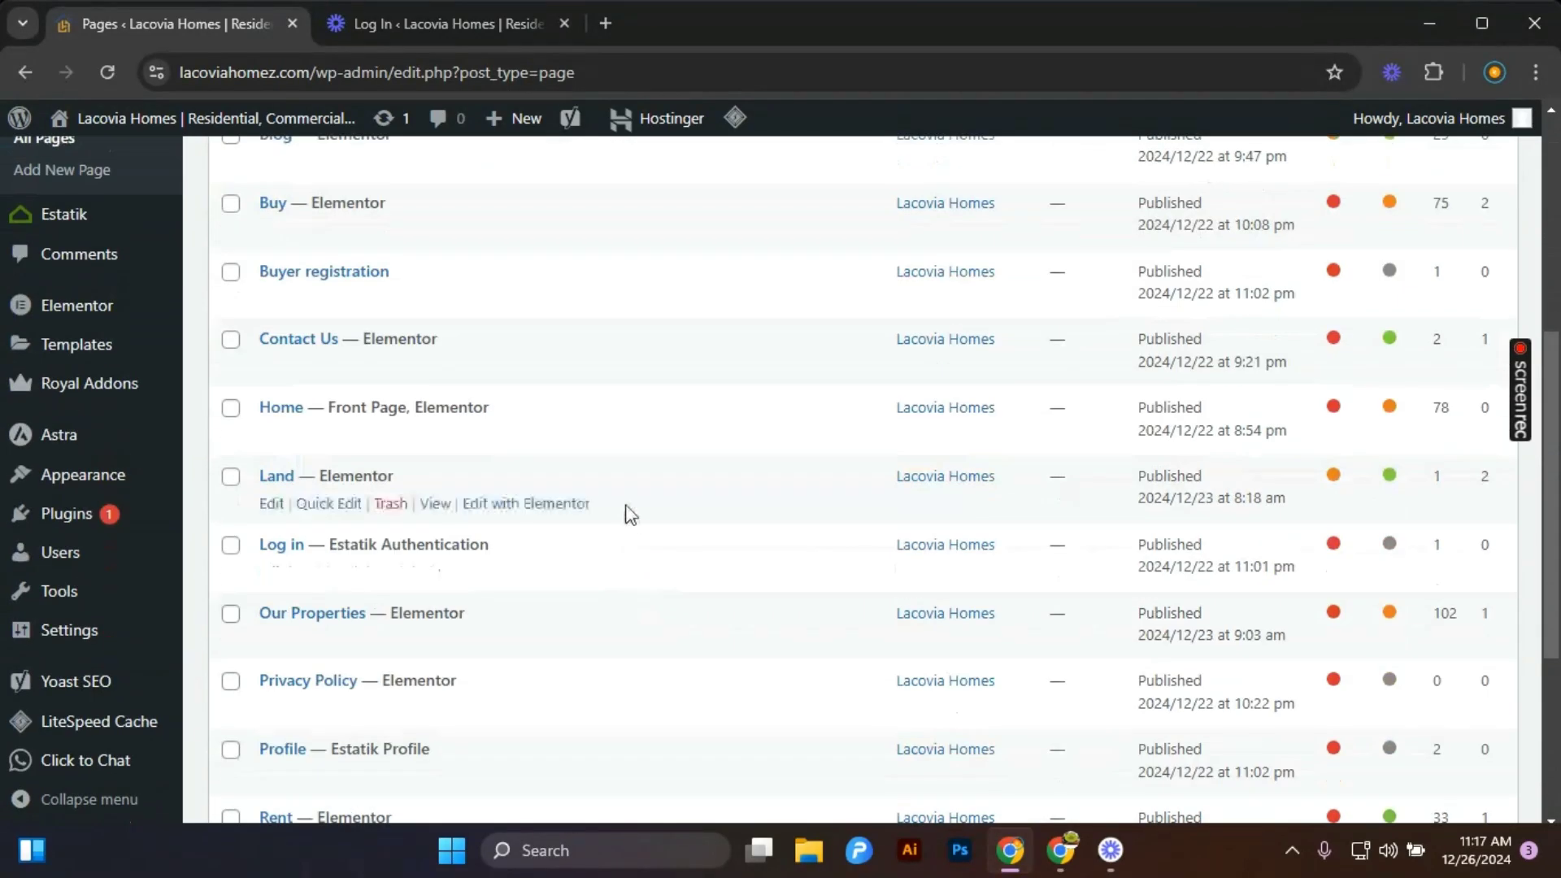
scroll(632, 533, up, 4)
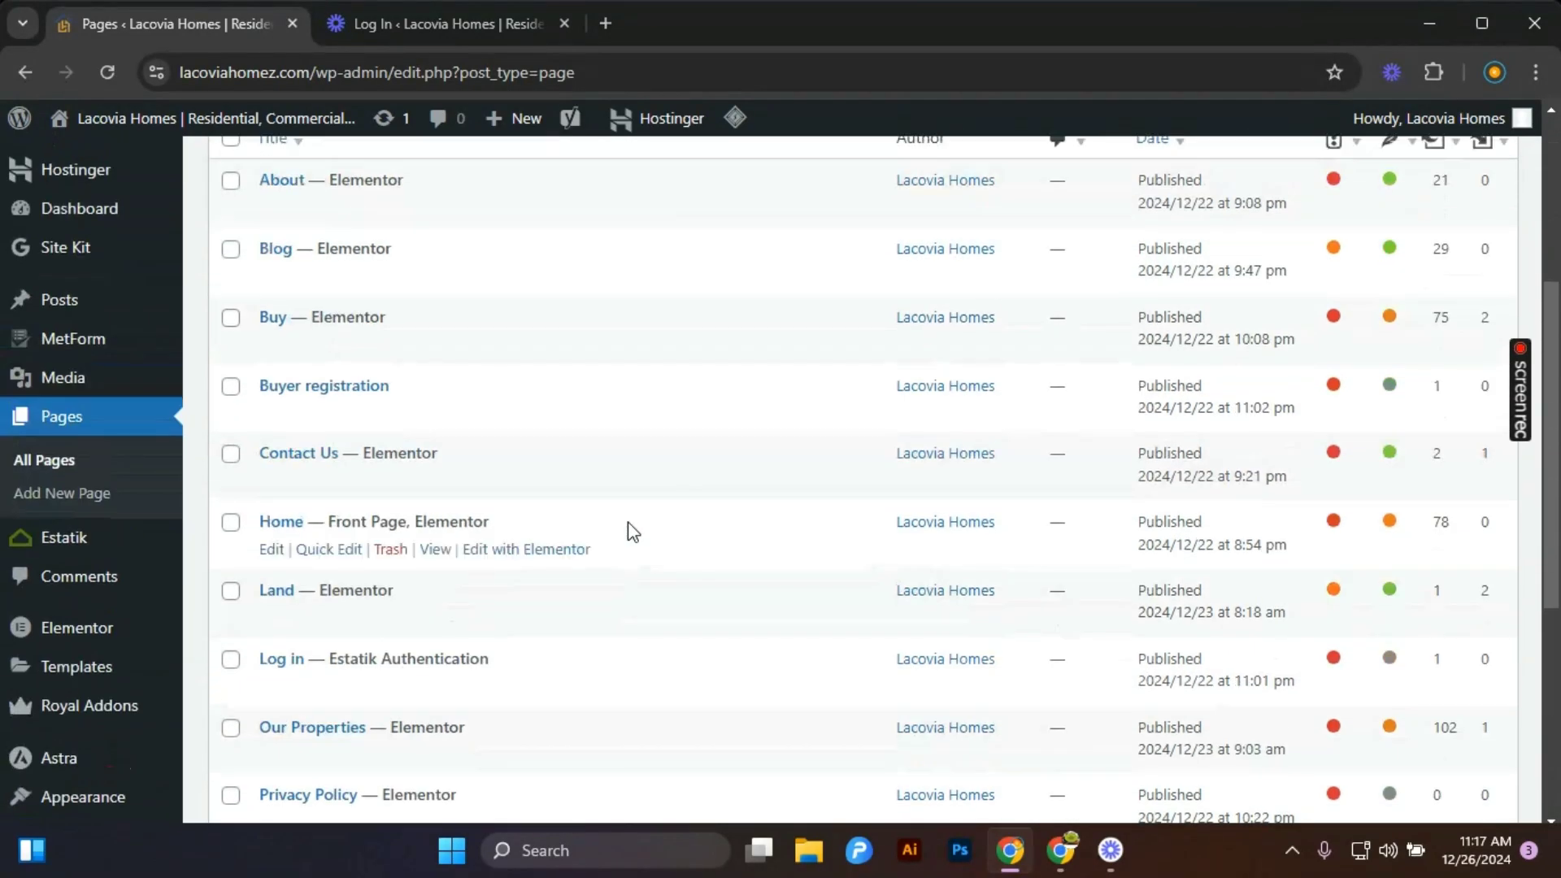
scroll(633, 532, up, 3)
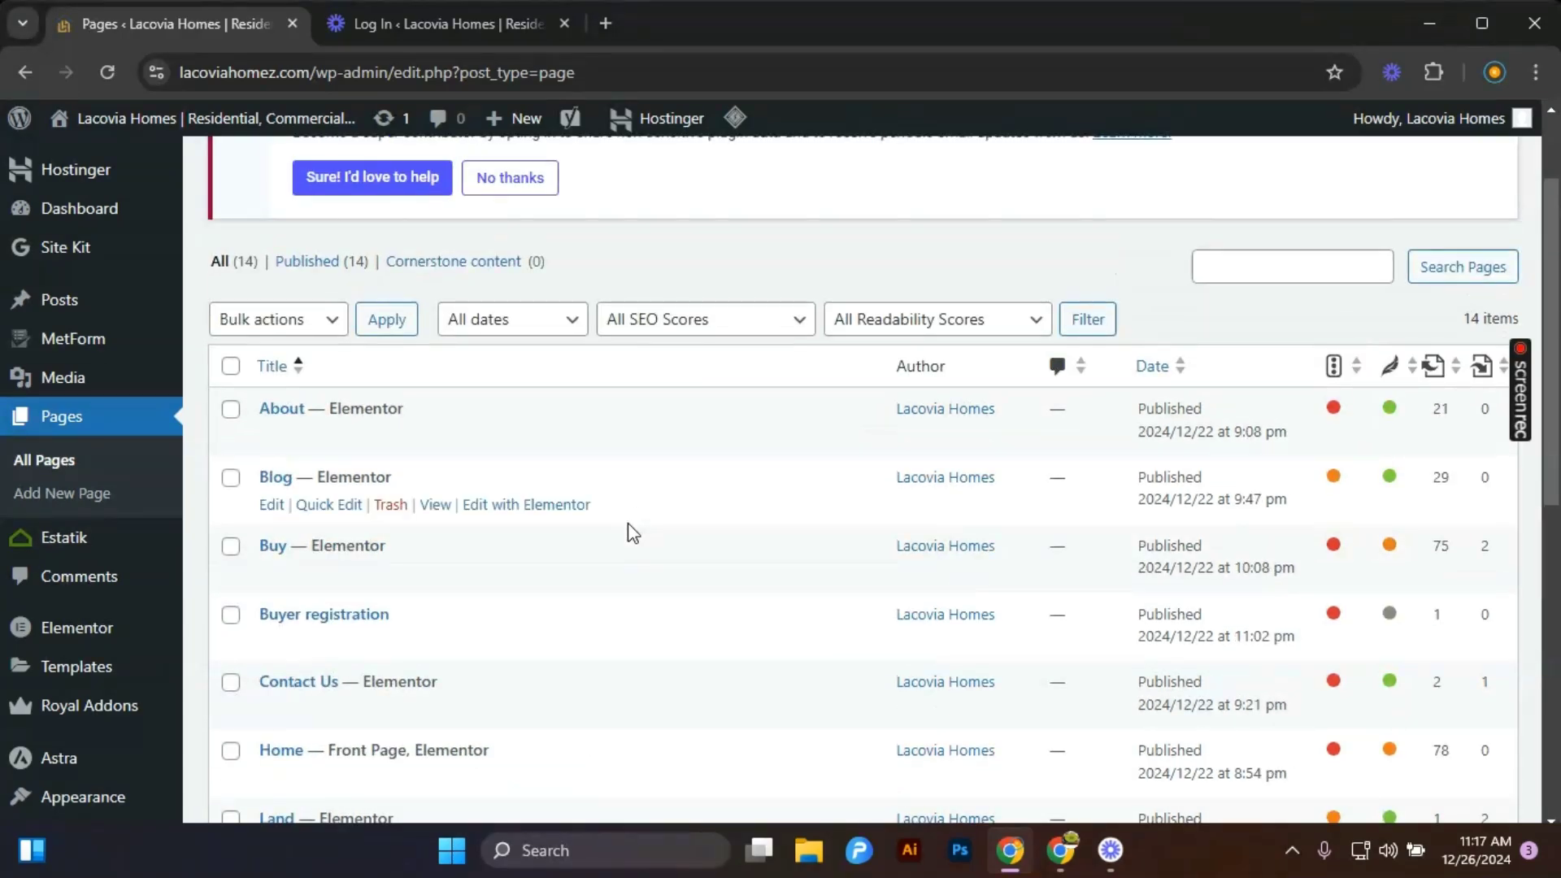
scroll(628, 524, up, 2)
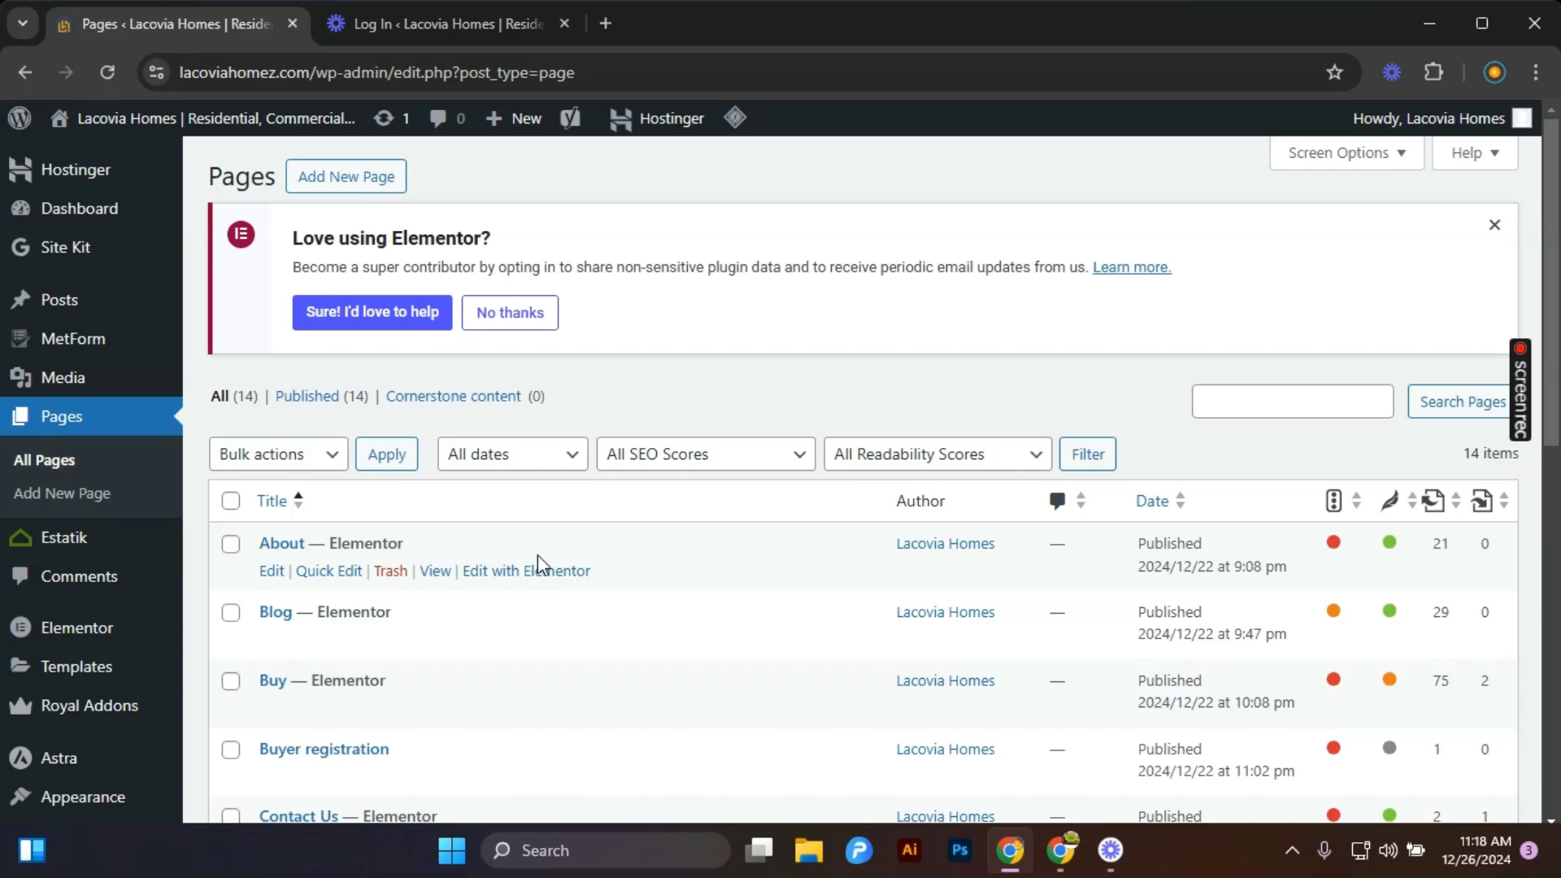
scroll(539, 554, down, 4)
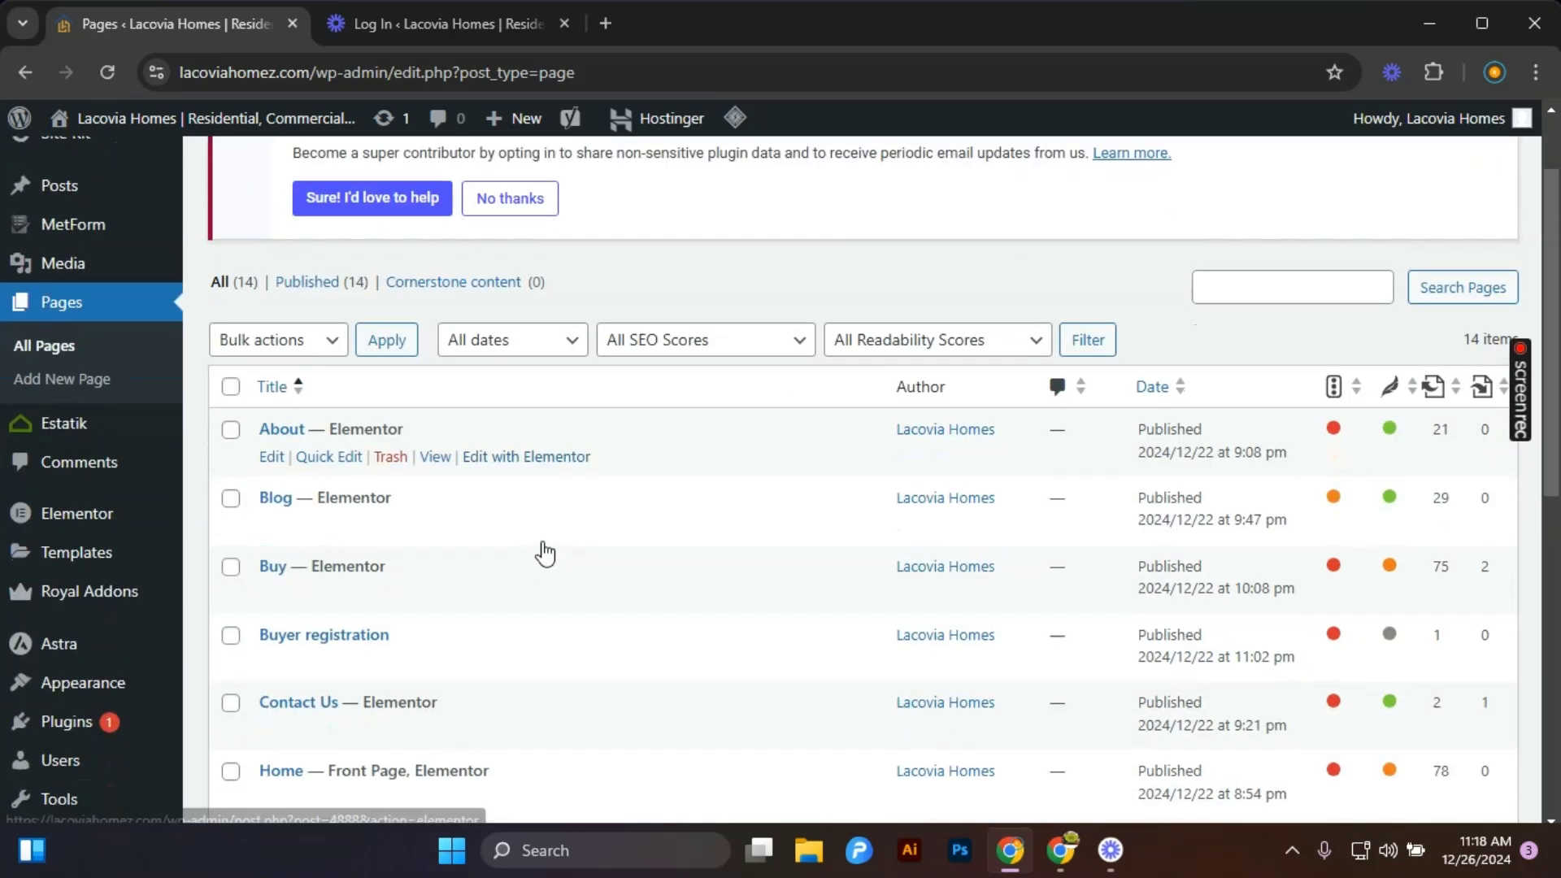
scroll(540, 558, down, 4)
scroll(540, 558, up, 8)
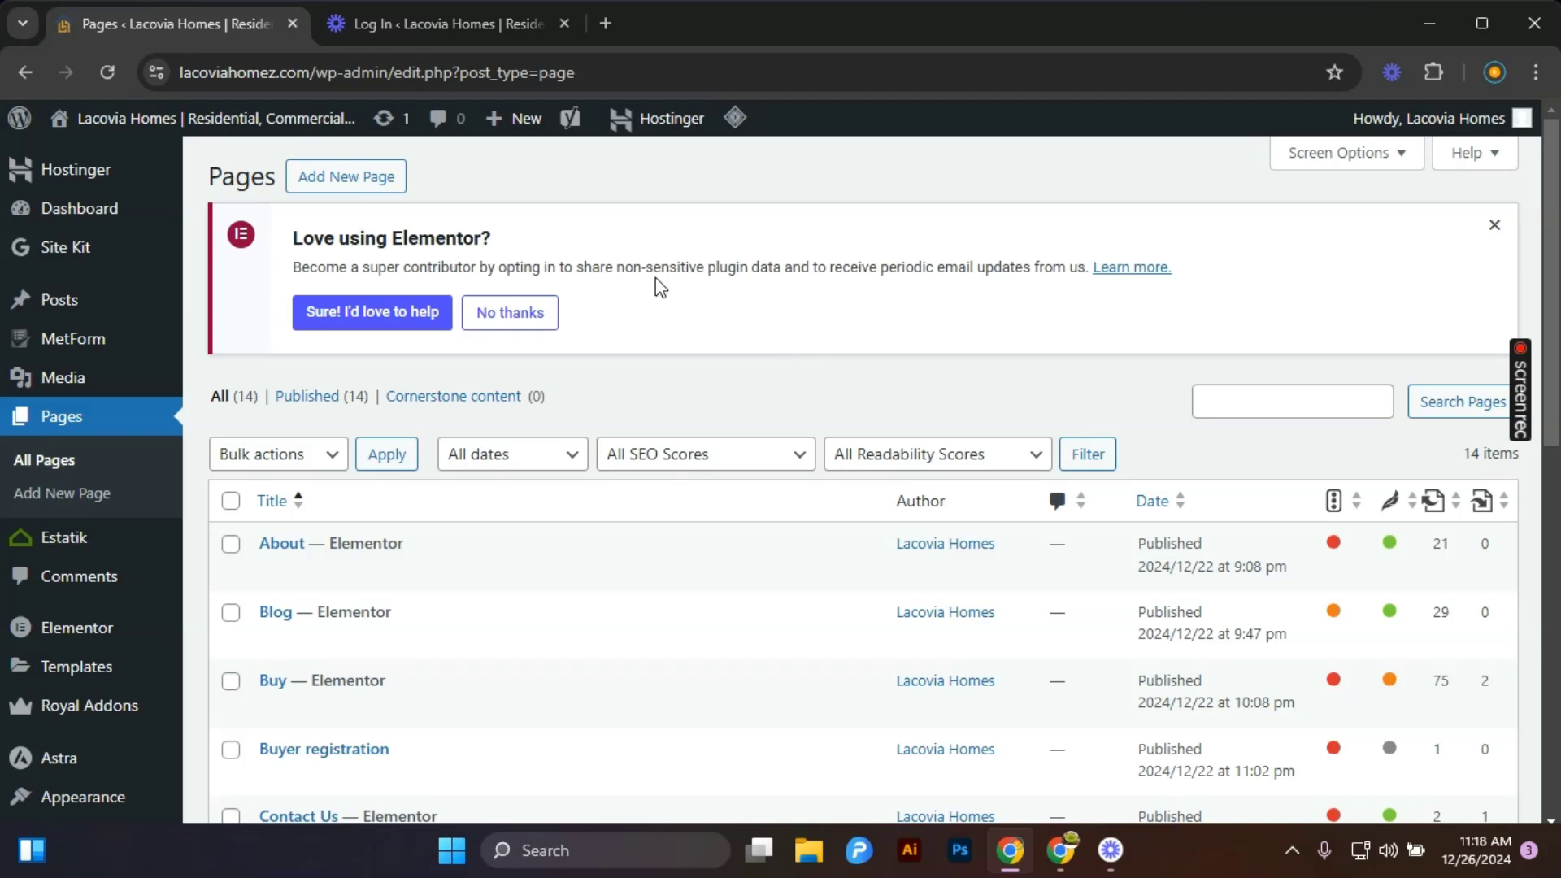
click(355, 180)
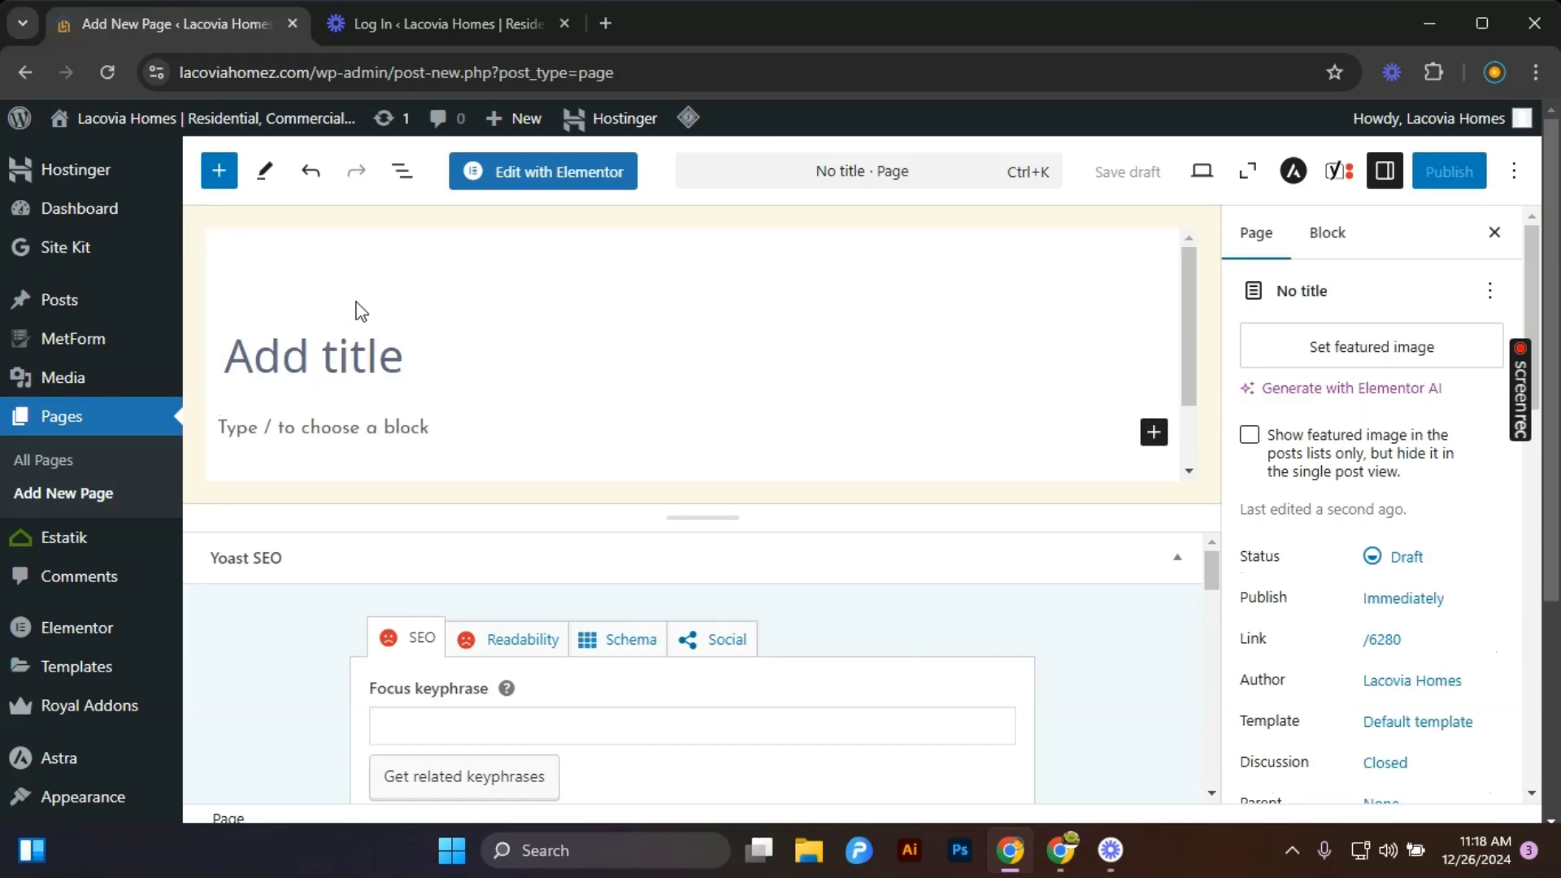
click(340, 356)
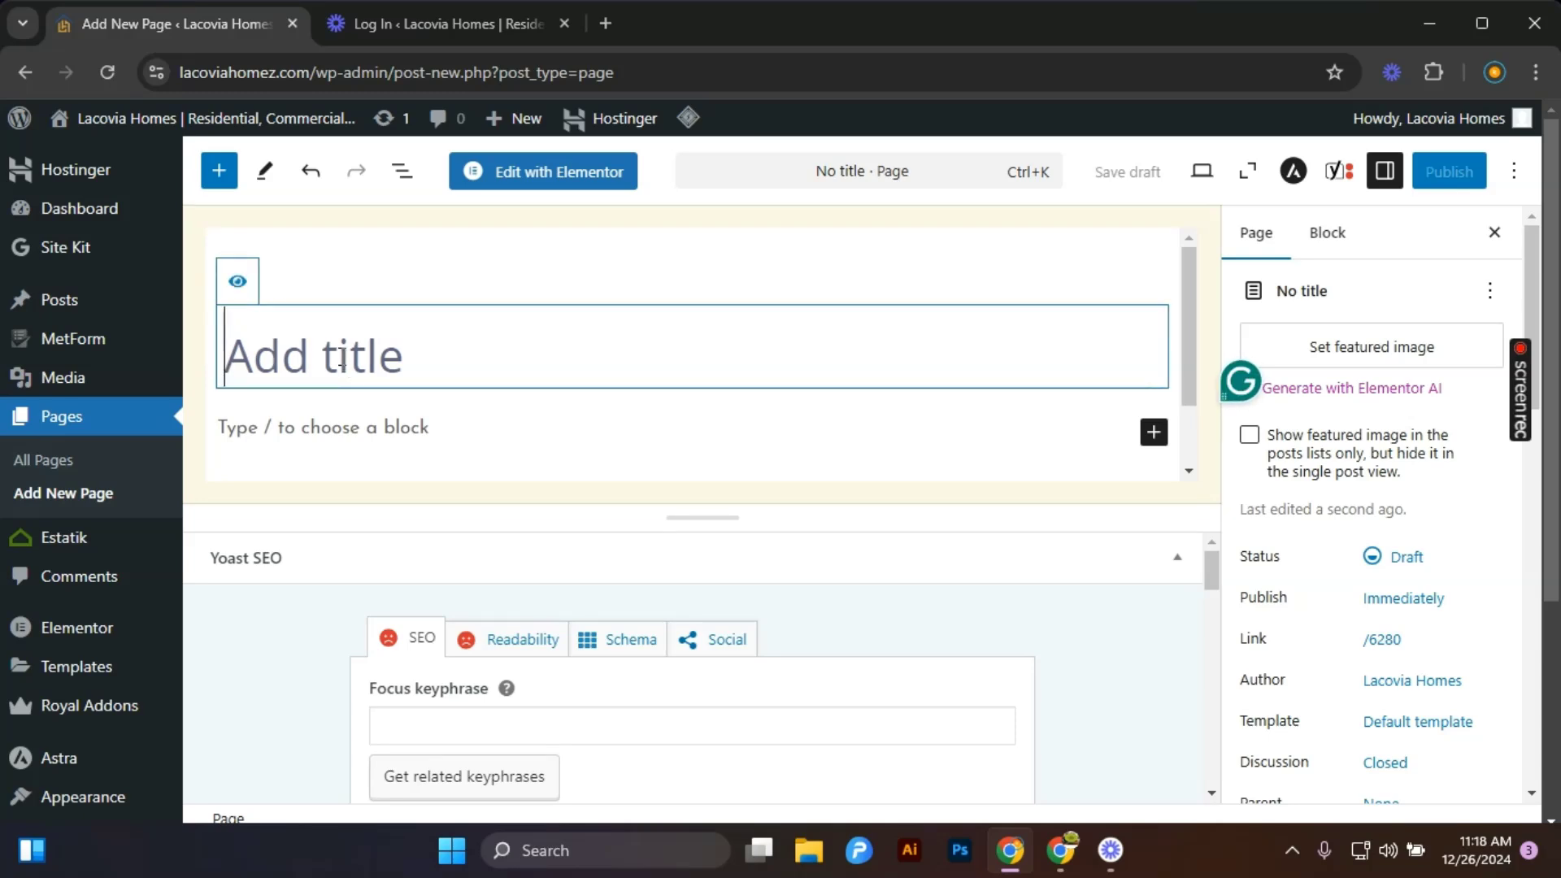
text(login)
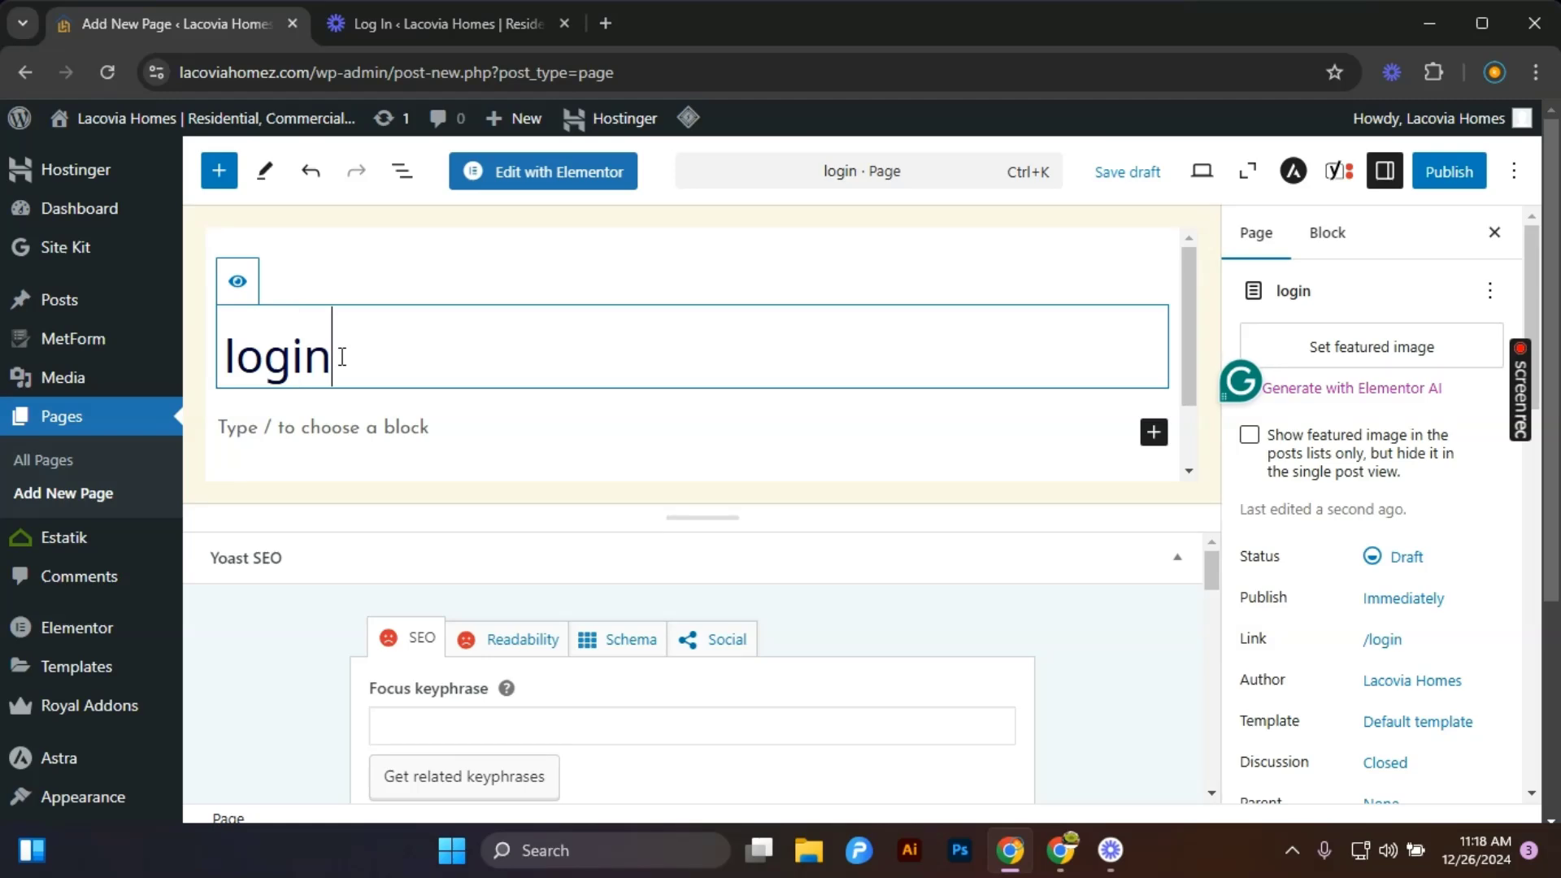
text( in)
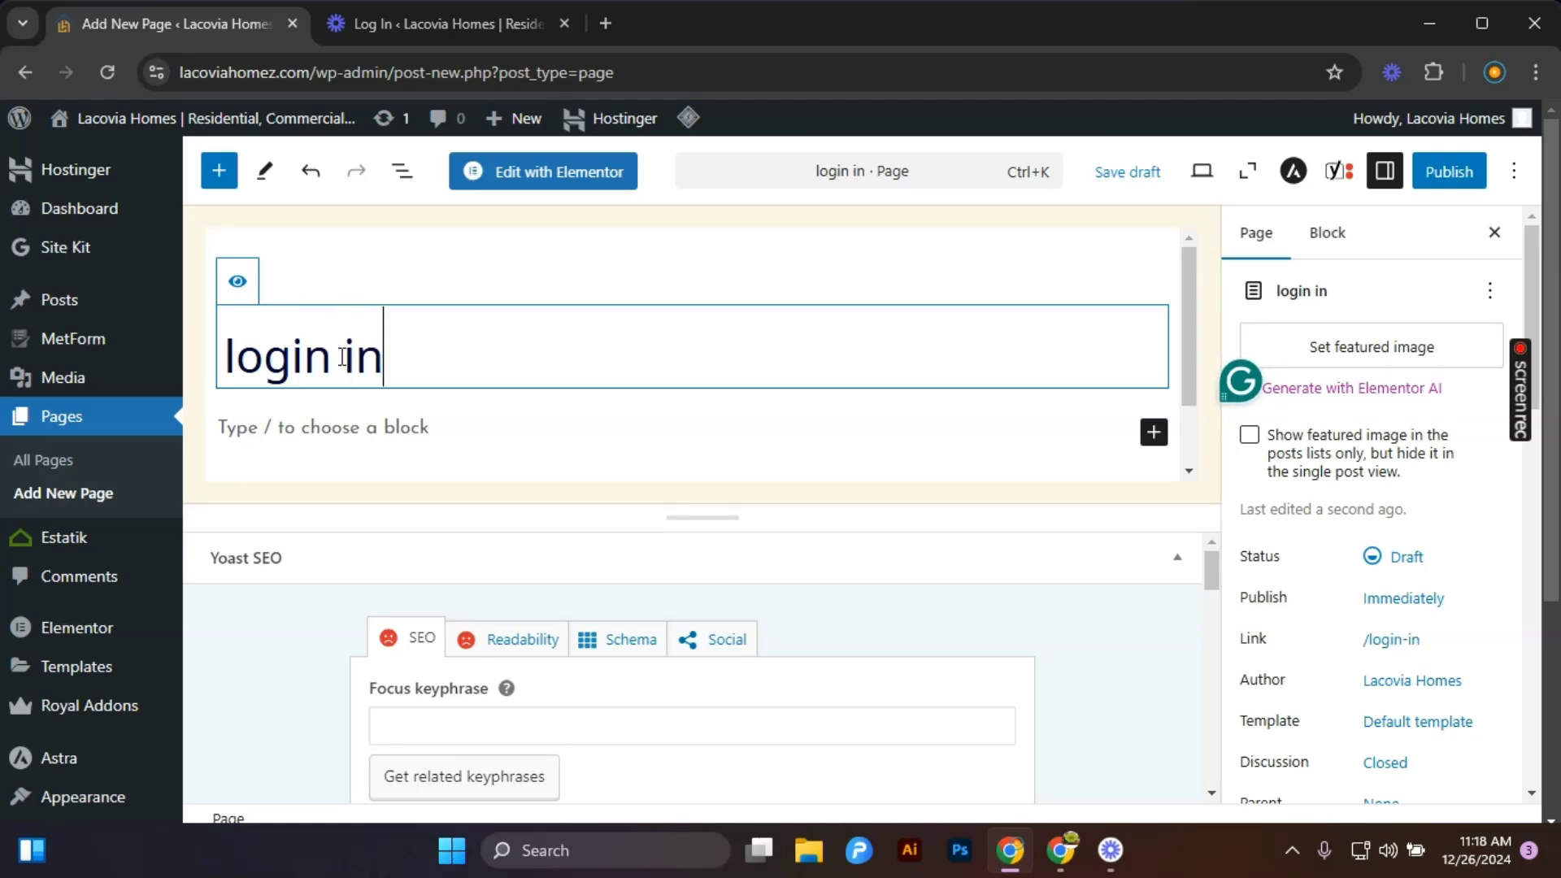
key(BackSpace)
key(BackSpace)
key(BackSpace)
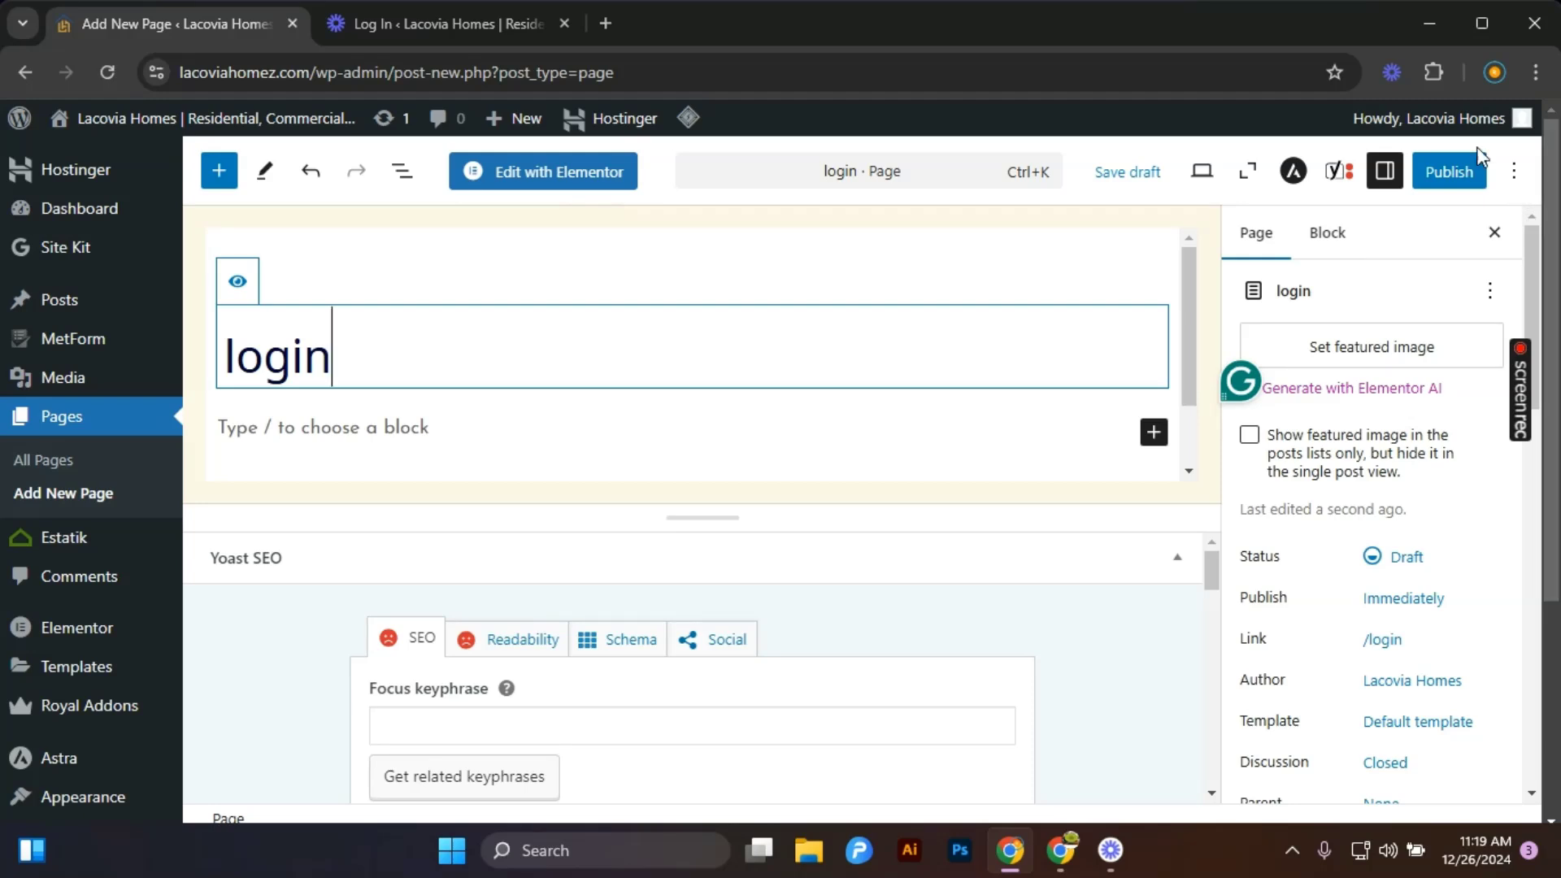
click(100, 212)
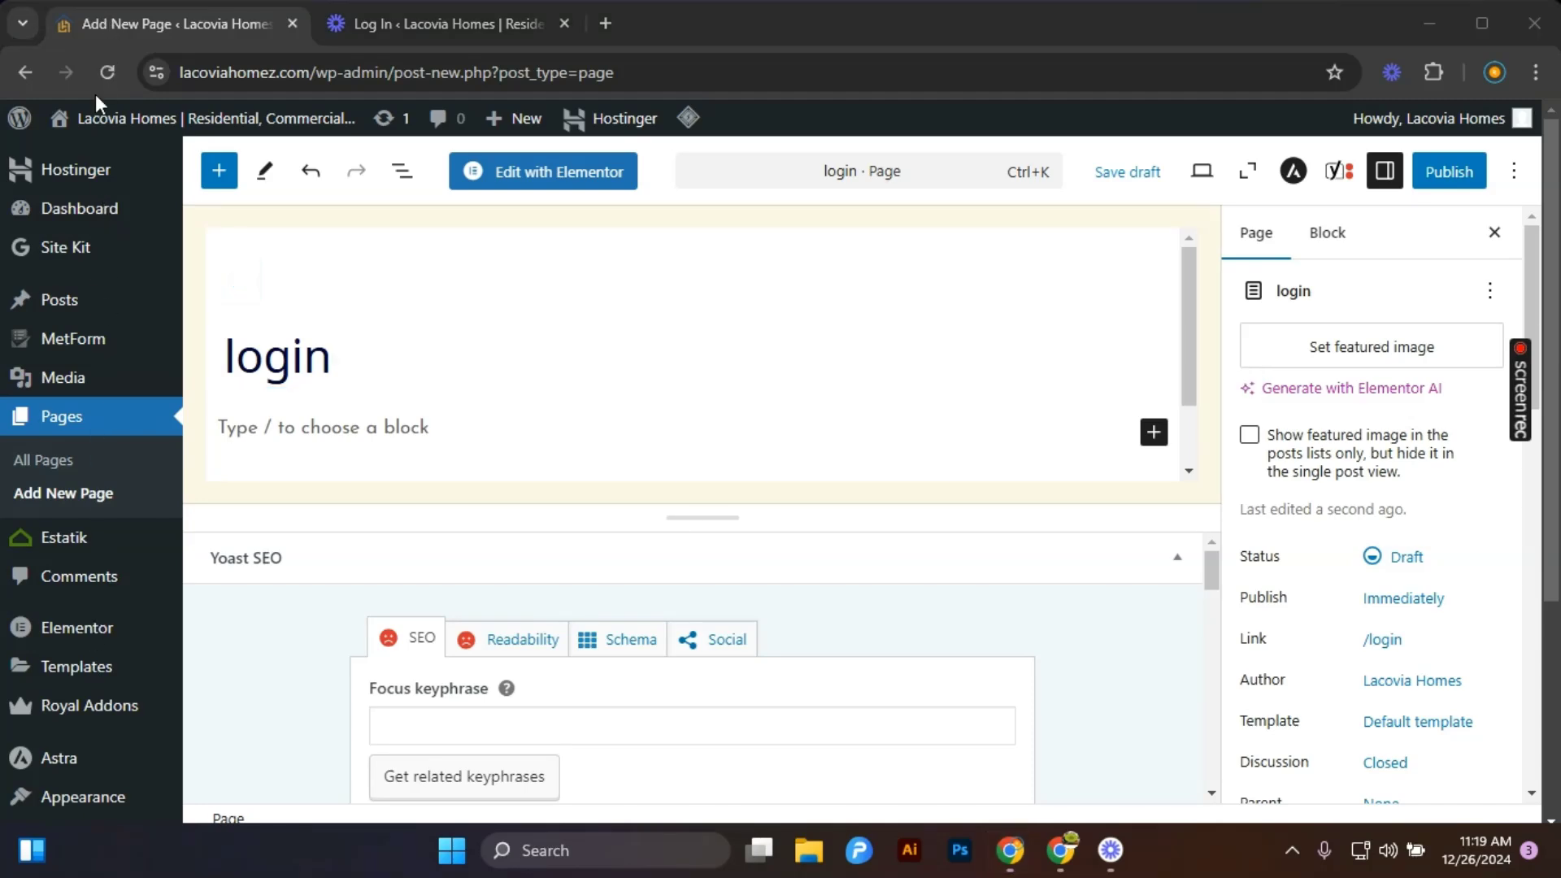
click(26, 72)
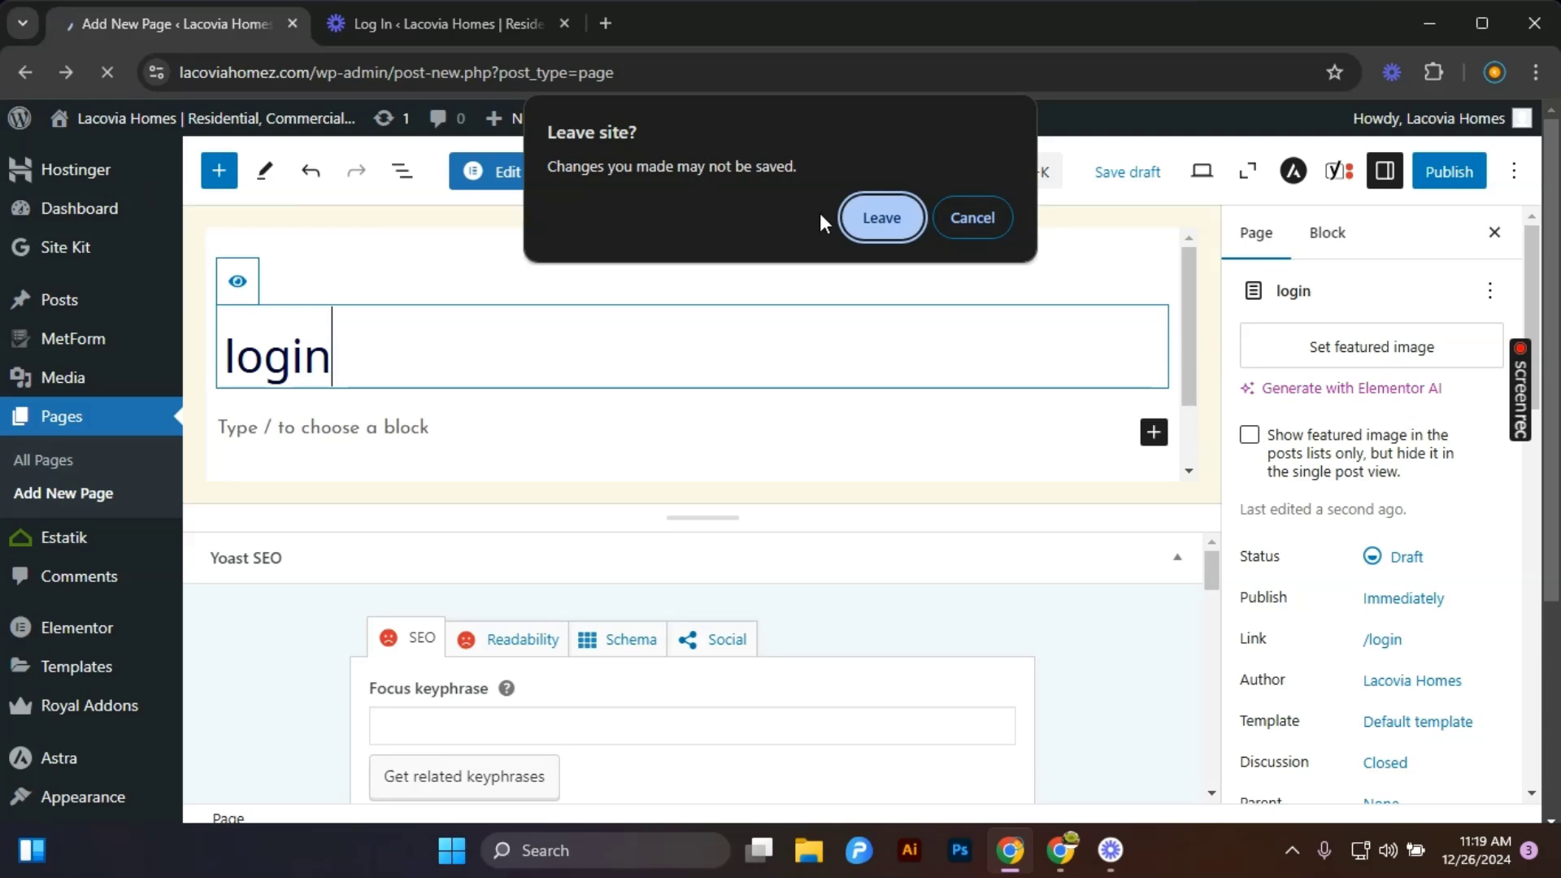
click(861, 217)
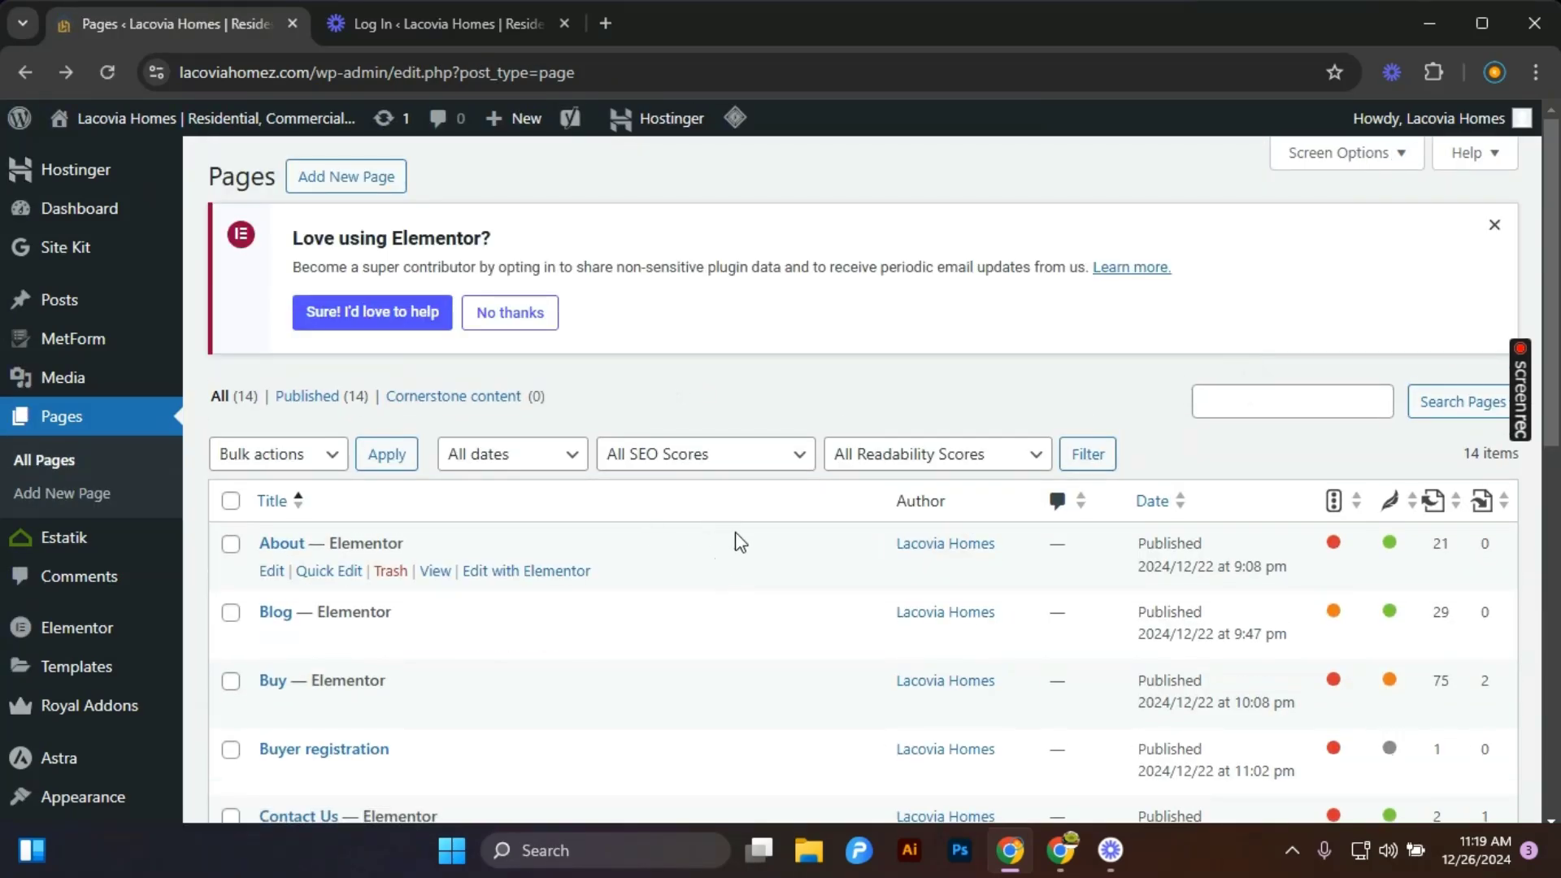
Return from the pages list to the dashboard home.
scroll(740, 542, down, 3)
scroll(725, 547, up, 1)
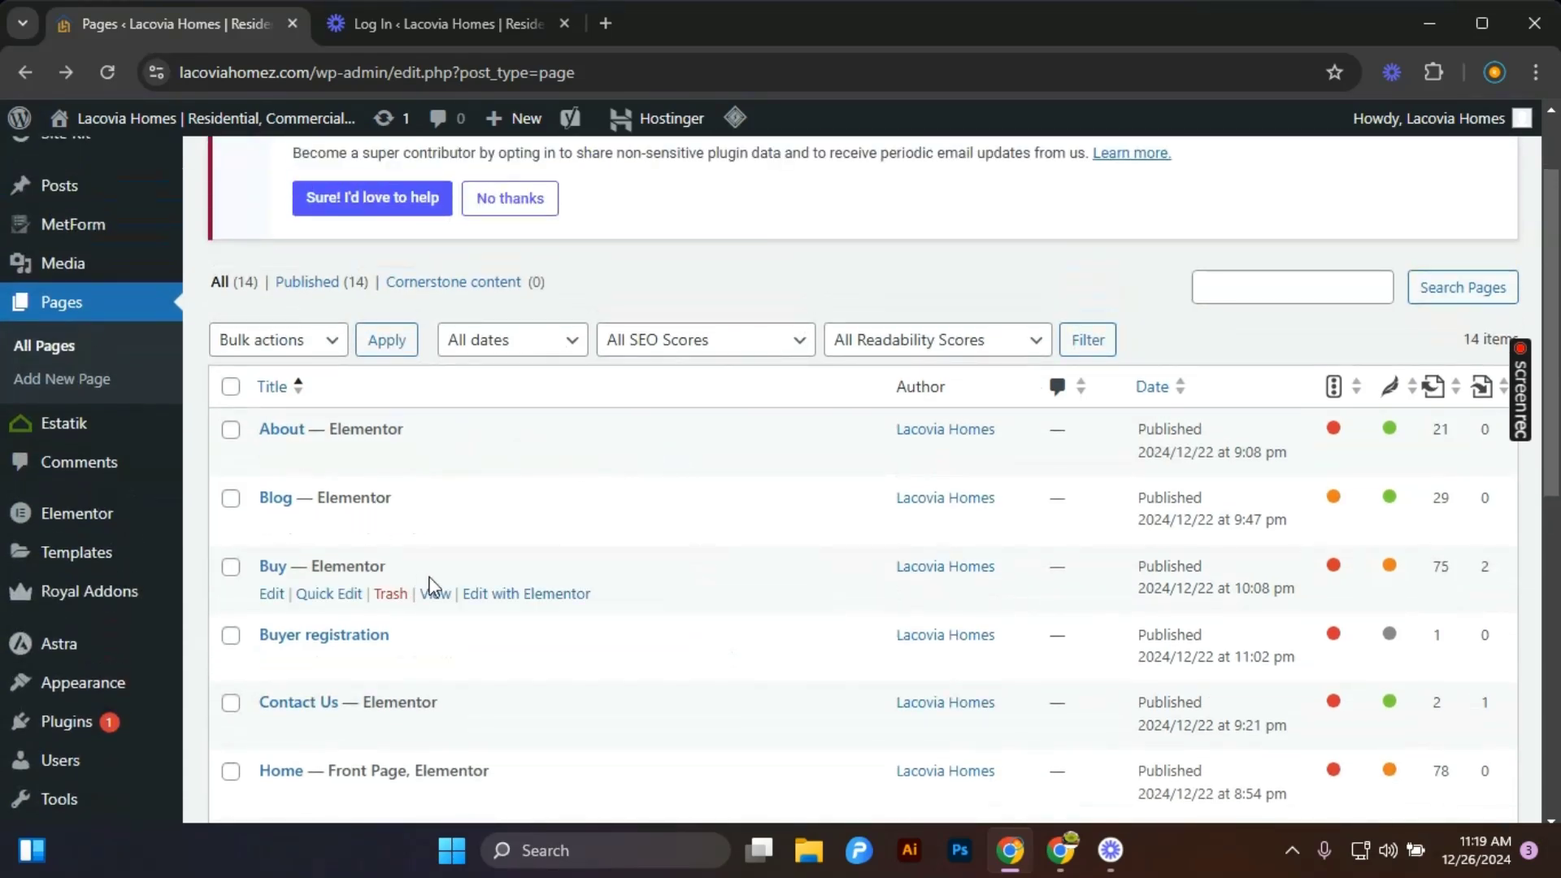
scroll(453, 554, down, 2)
scroll(456, 541, up, 4)
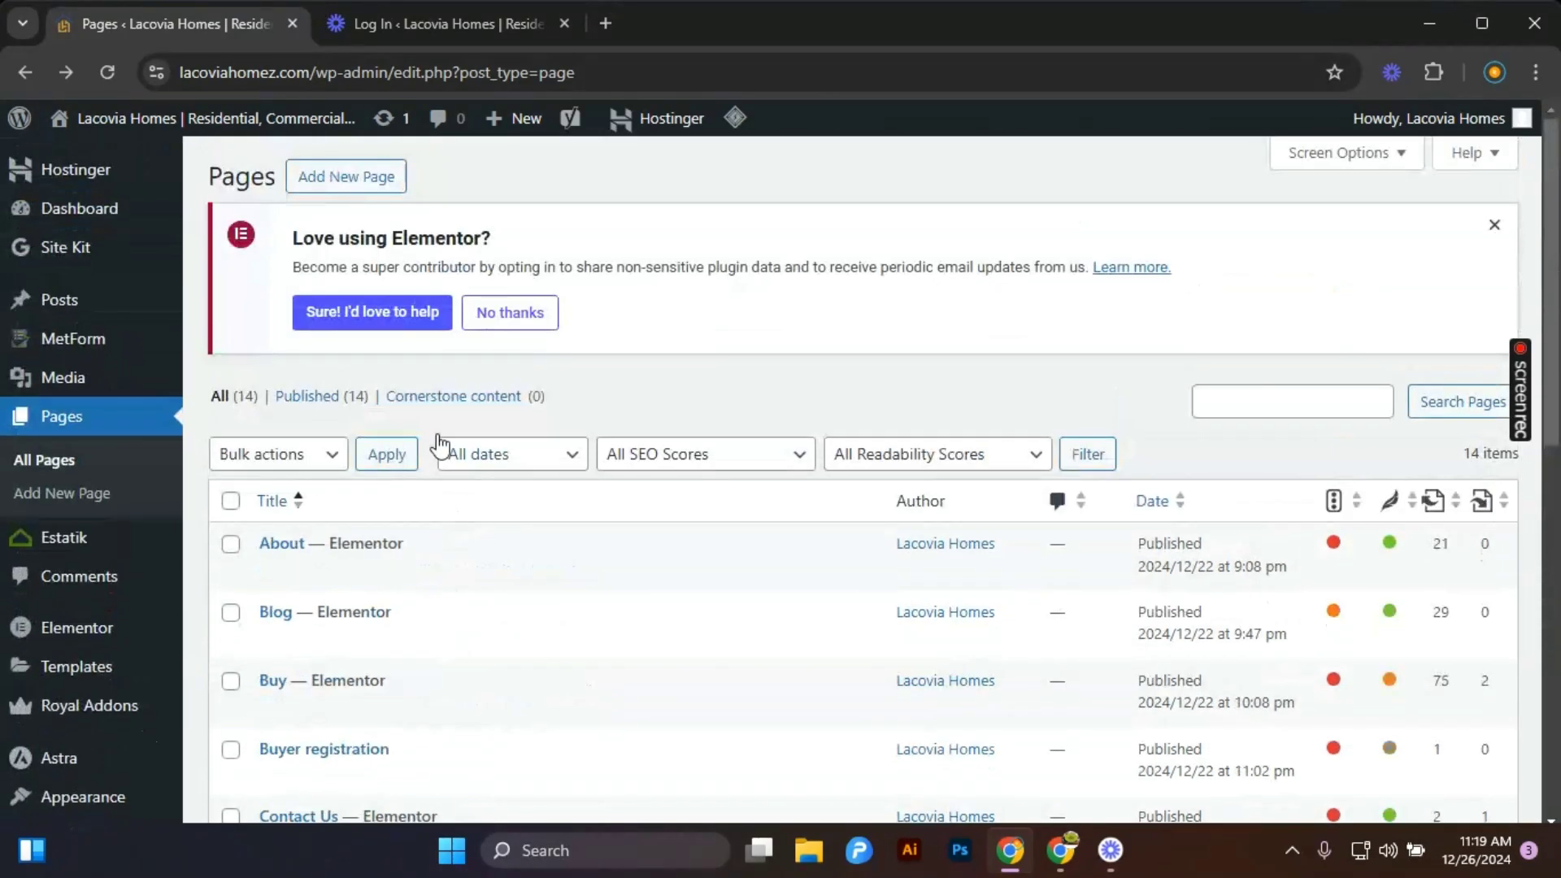
mouse_move(128, 216)
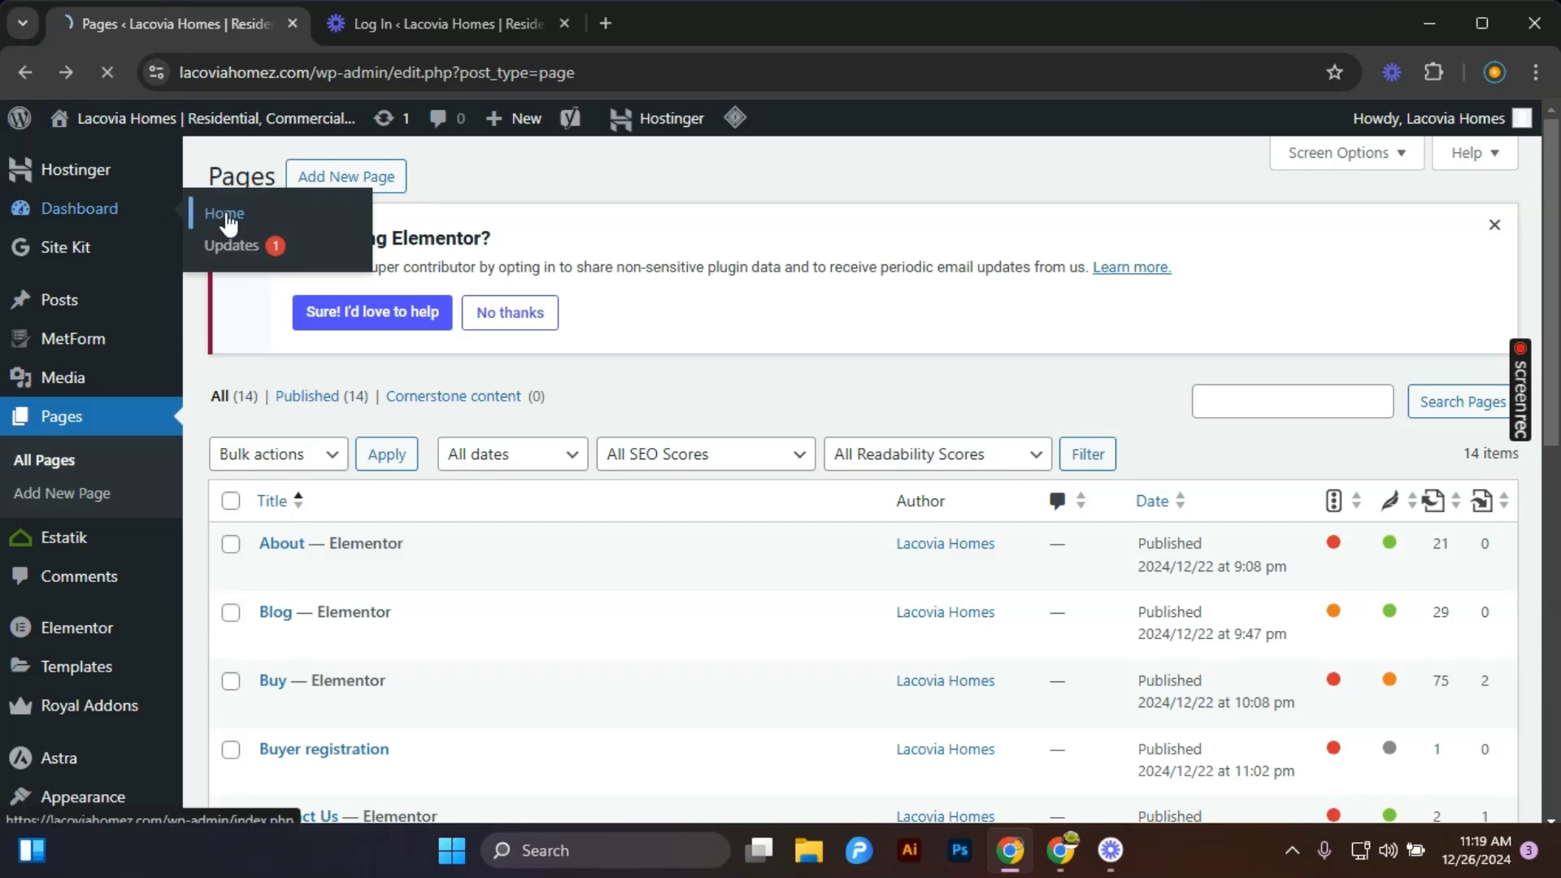
click(227, 217)
scroll(582, 456, down, 3)
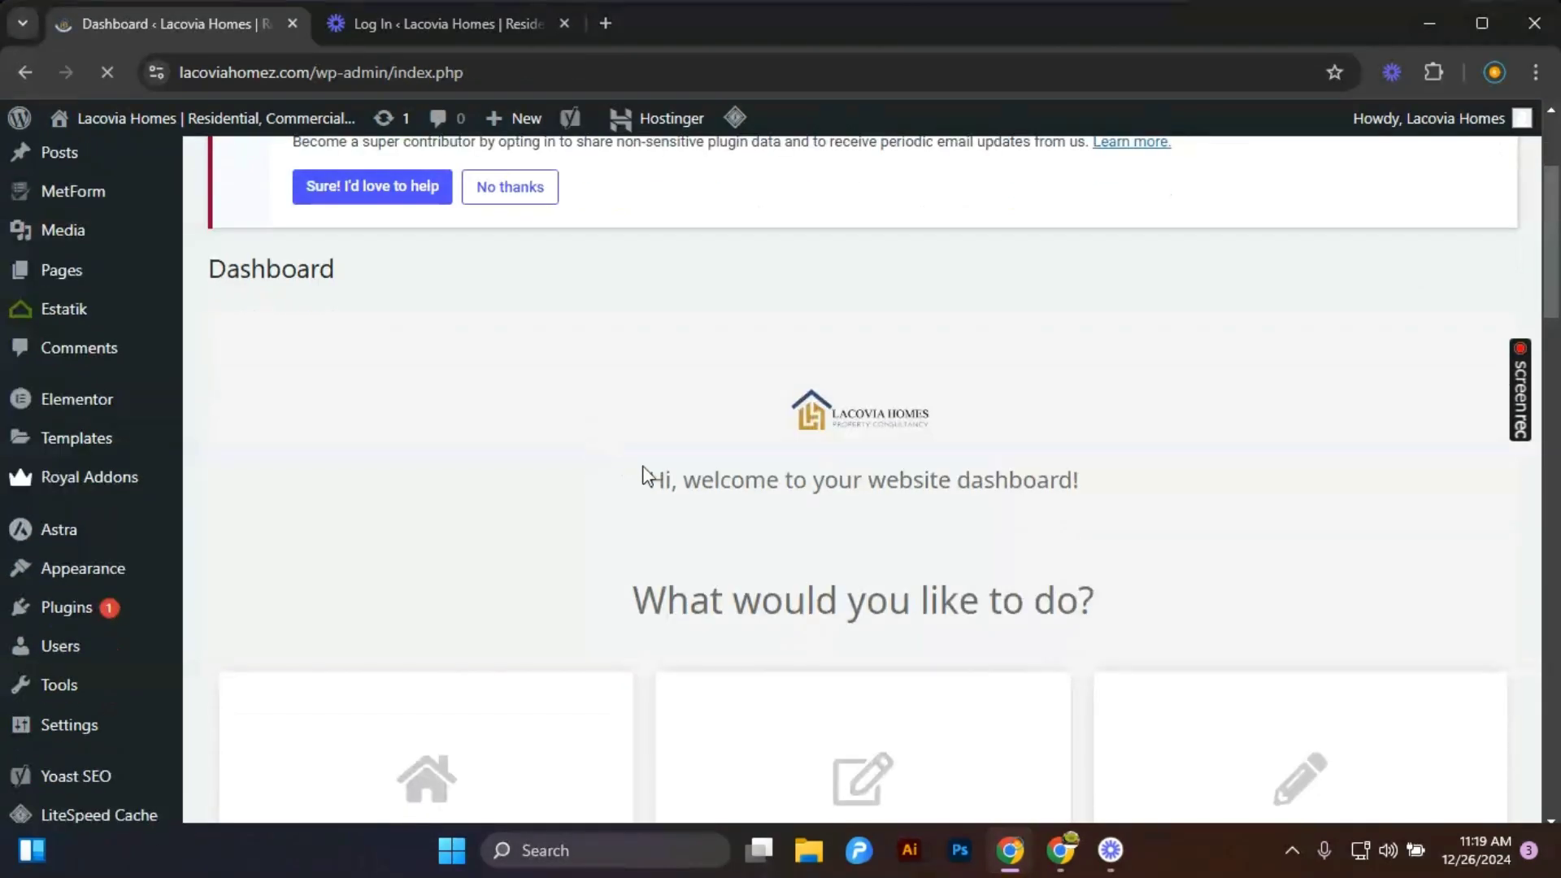
Open the Customize My Homepage link from the dashboard in a new tab.
scroll(642, 474, down, 4)
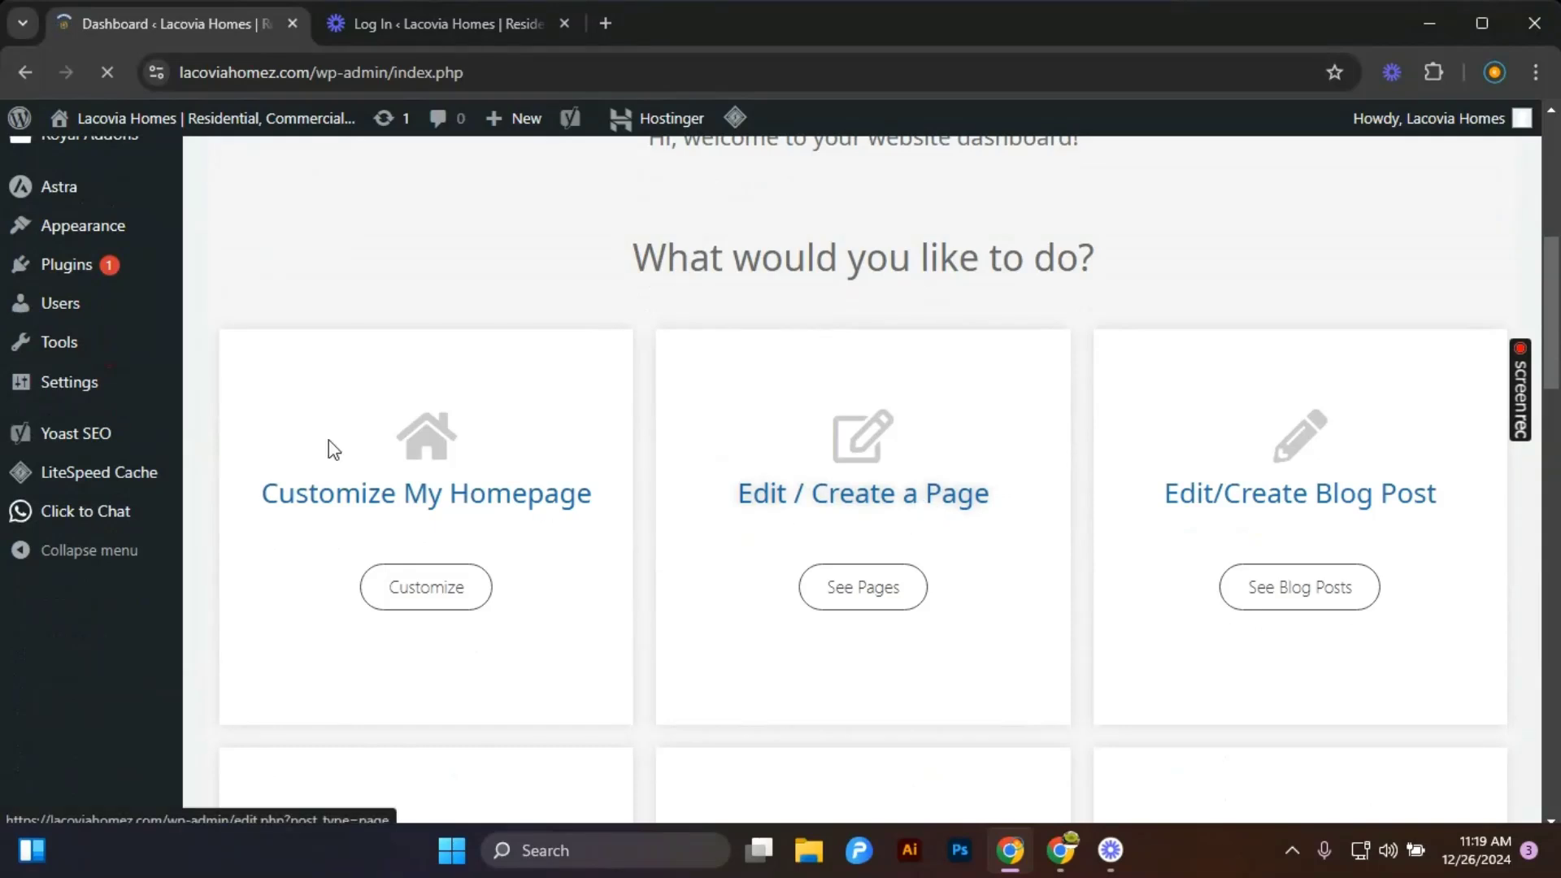
right_click(408, 616)
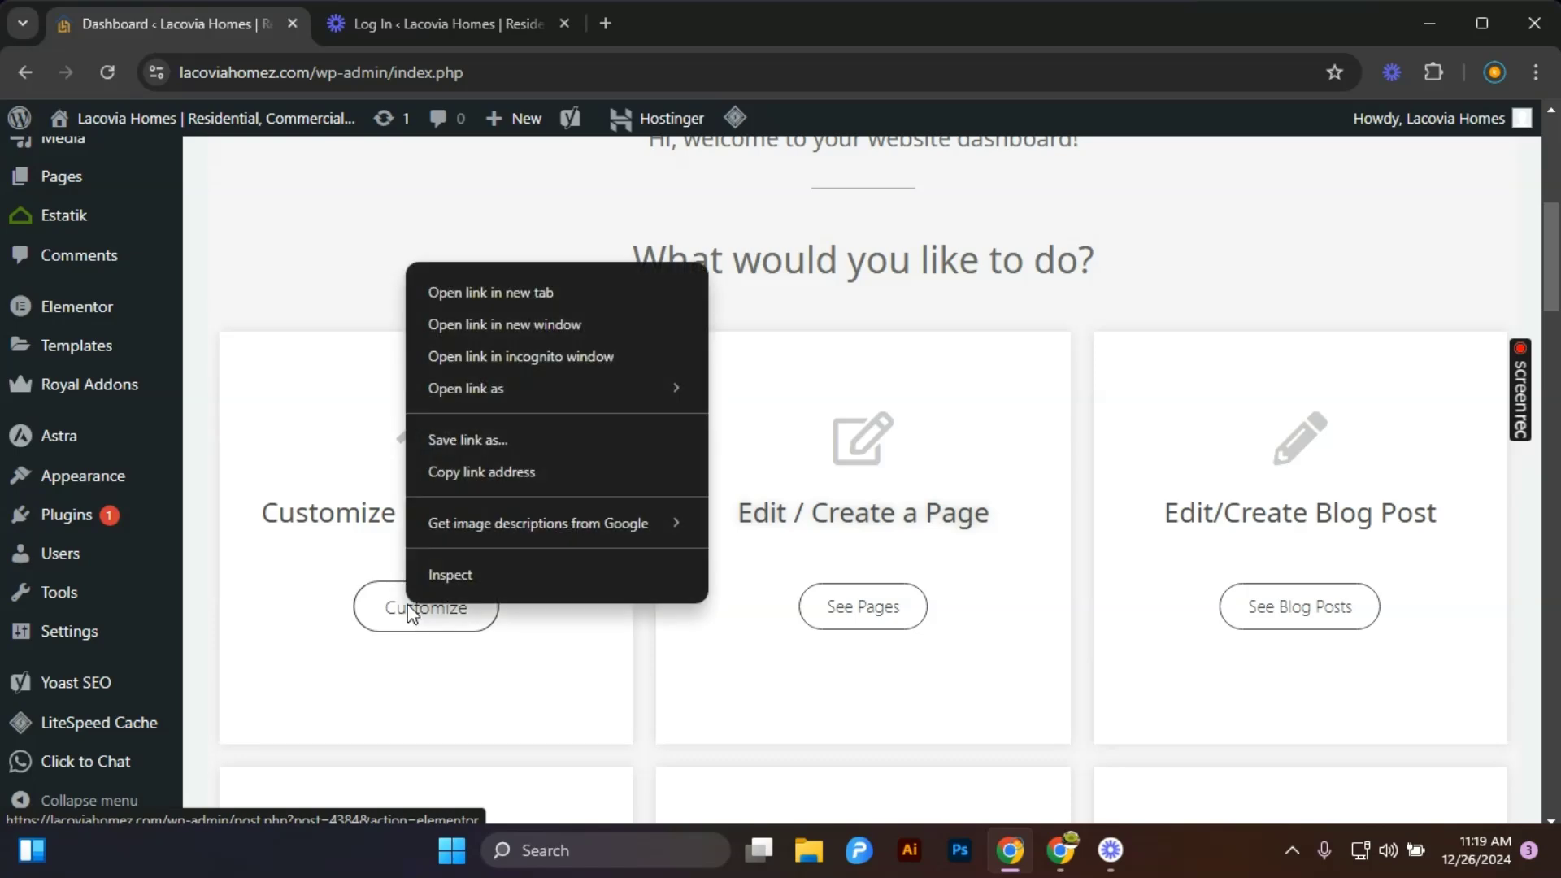
click(494, 295)
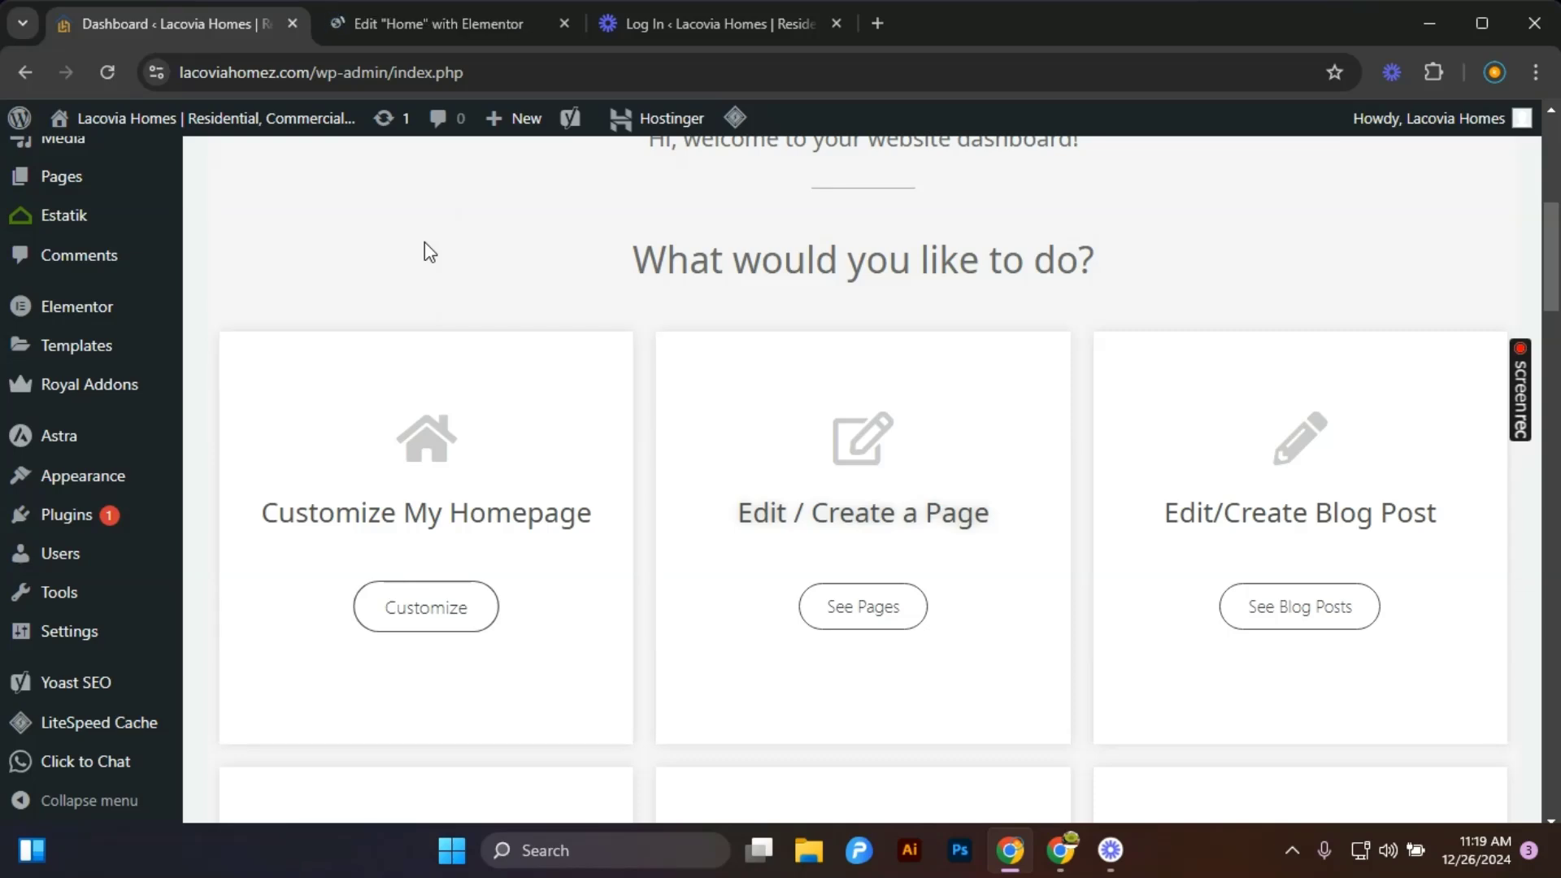
Glance at the new editor tab, return to the dashboard and open the Edit My Profile page.
click(441, 24)
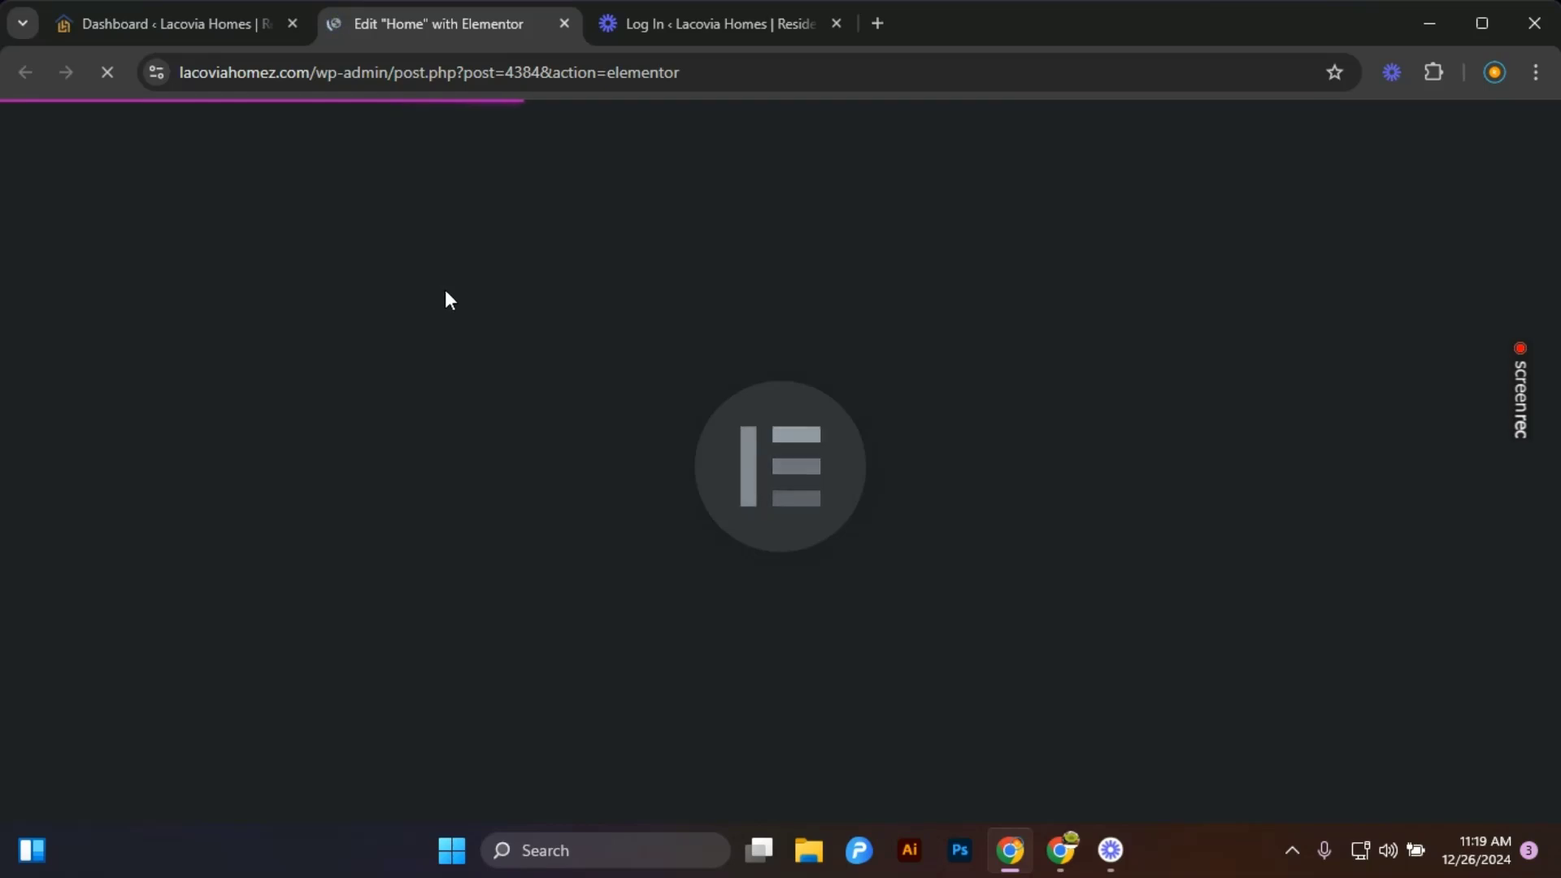
click(144, 31)
scroll(715, 602, down, 6)
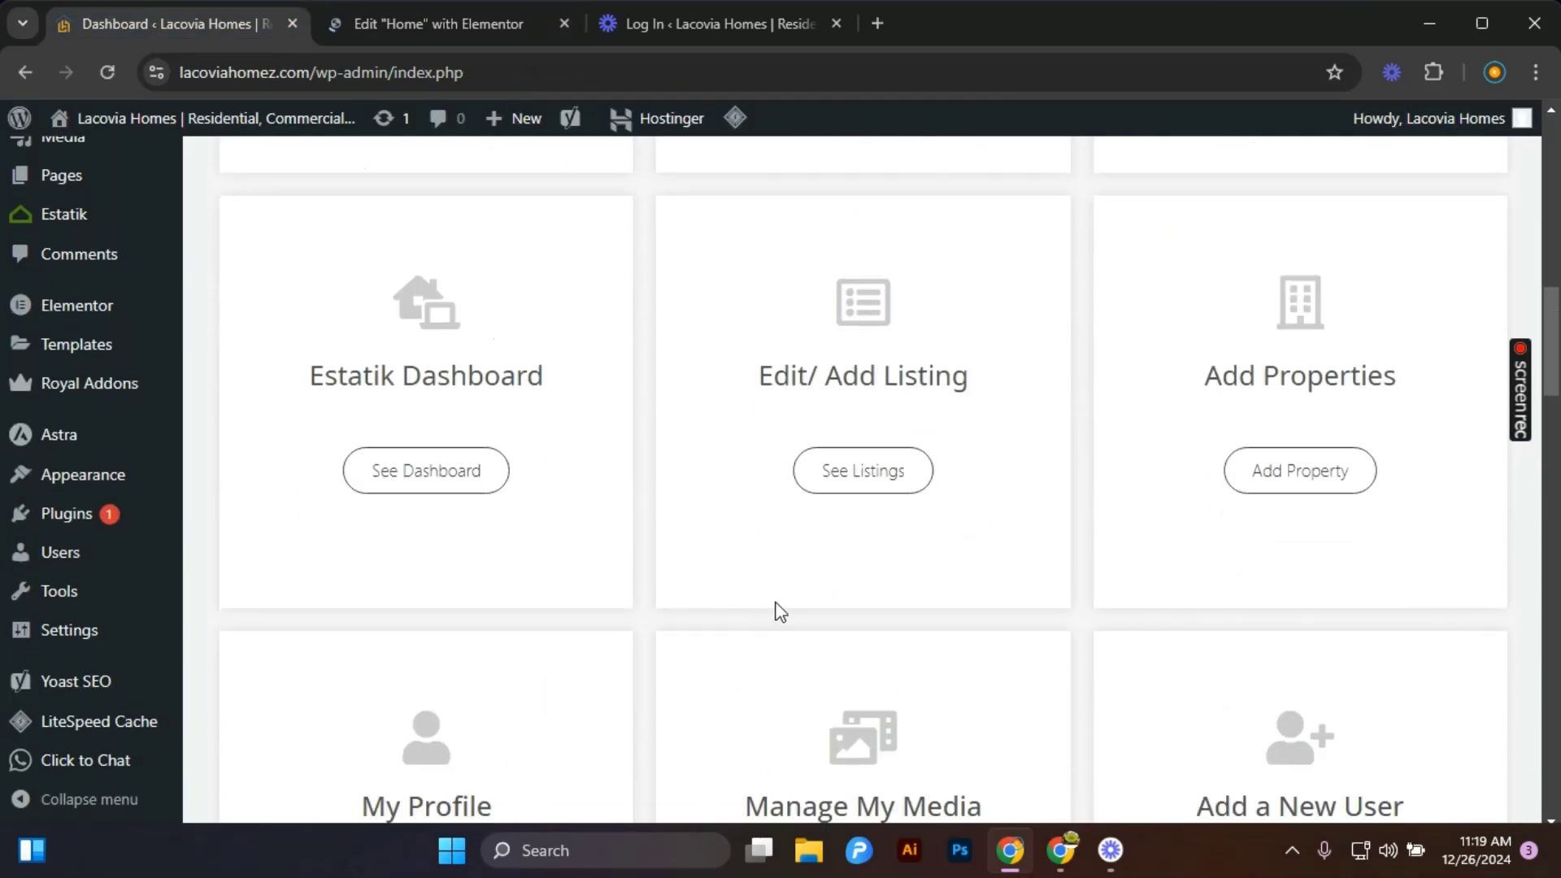
scroll(778, 610, up, 1)
scroll(857, 547, down, 4)
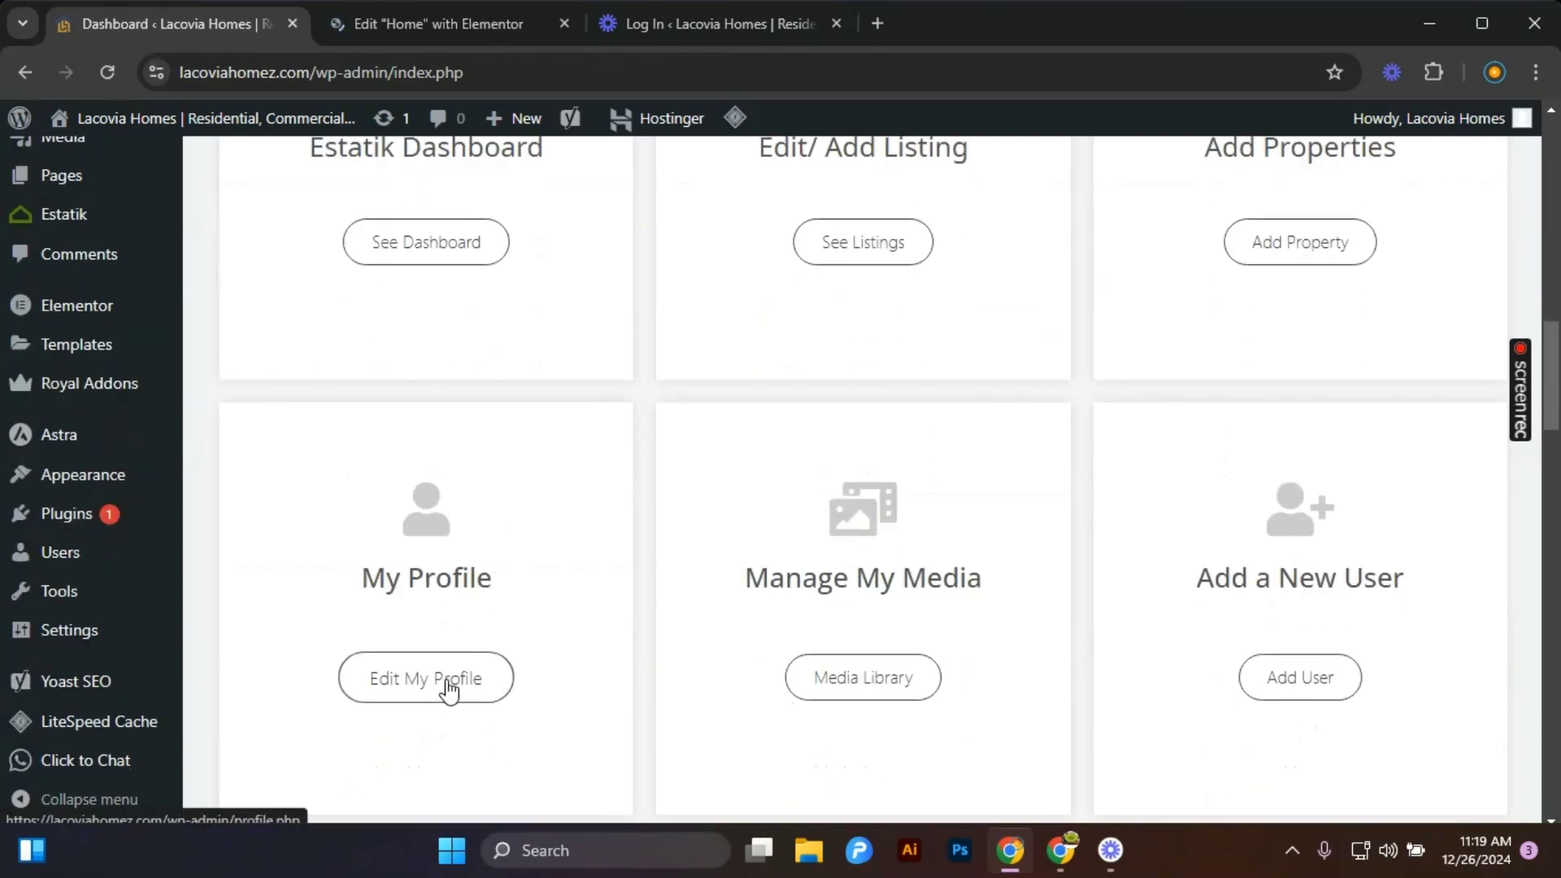
click(451, 688)
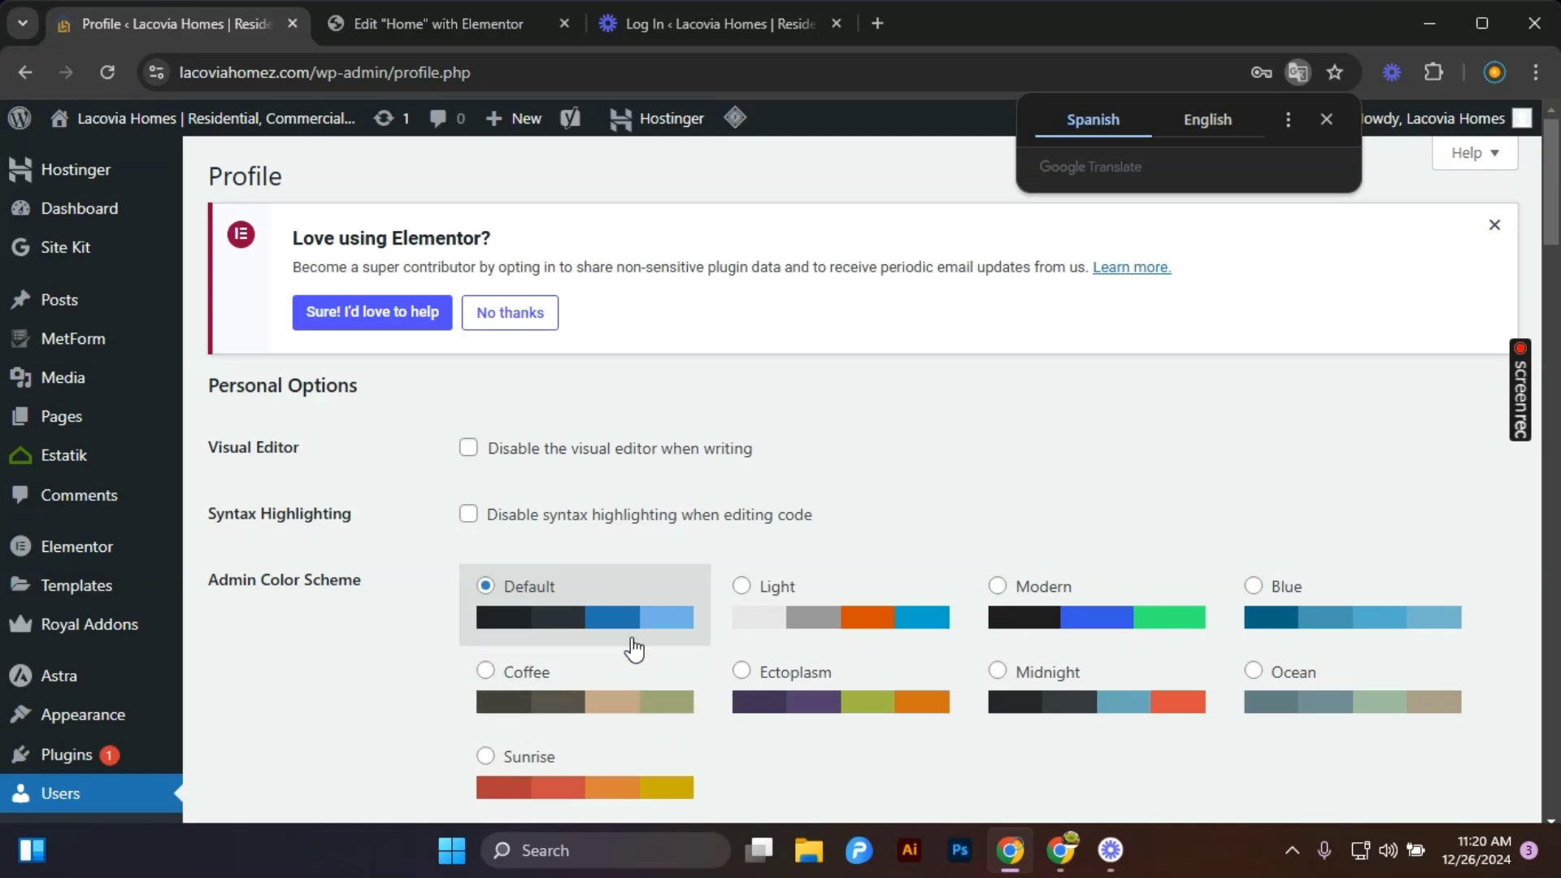
Preview the Light, Modern and Blue admin colour schemes, then reselect the Default scheme.
click(777, 592)
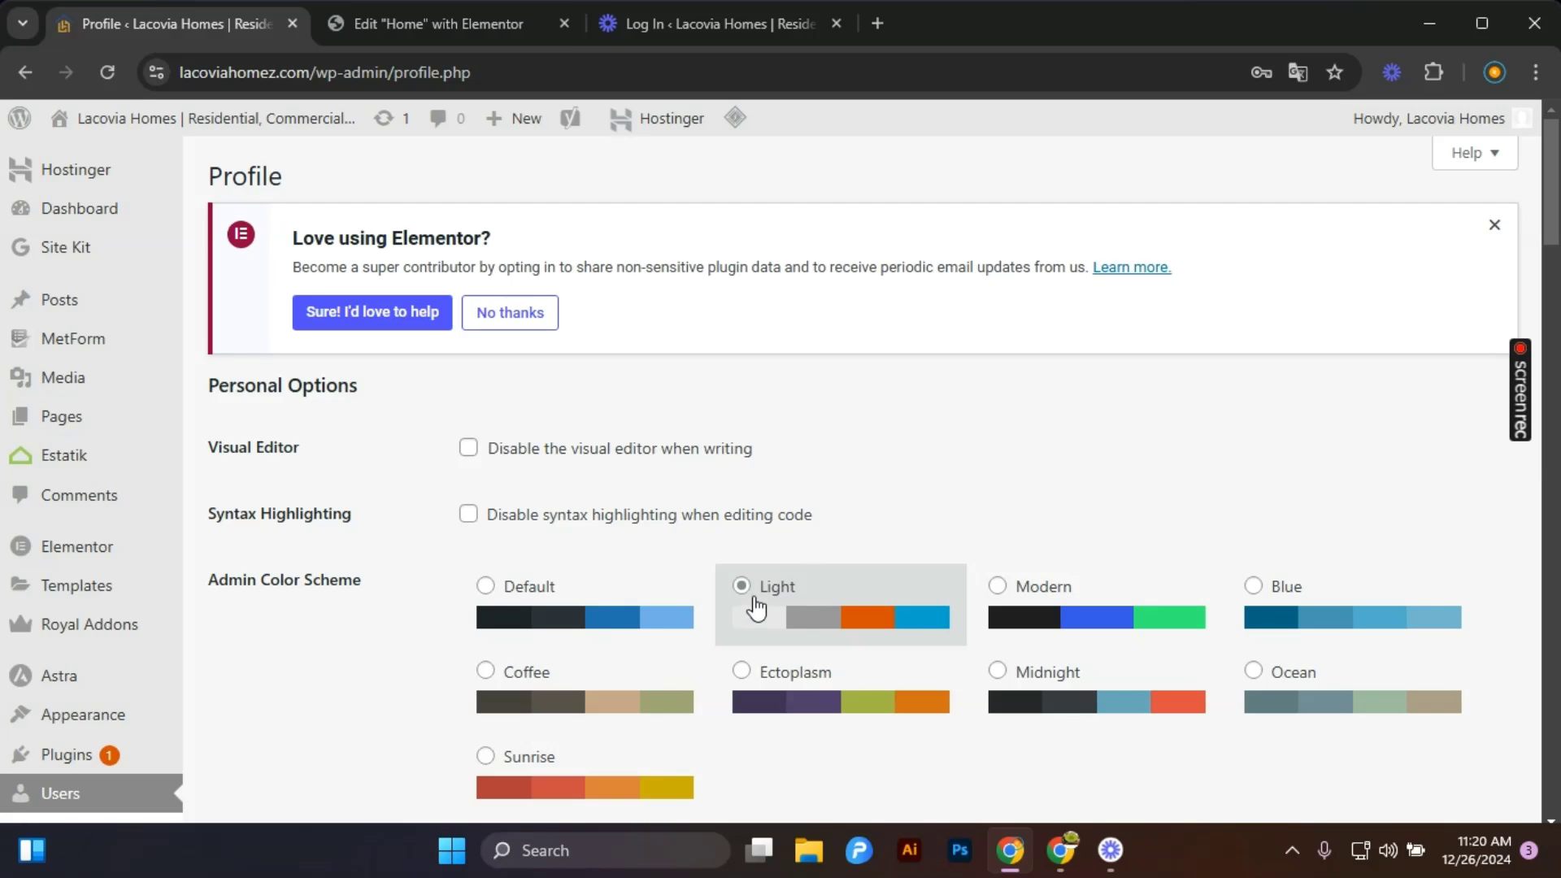
click(1049, 584)
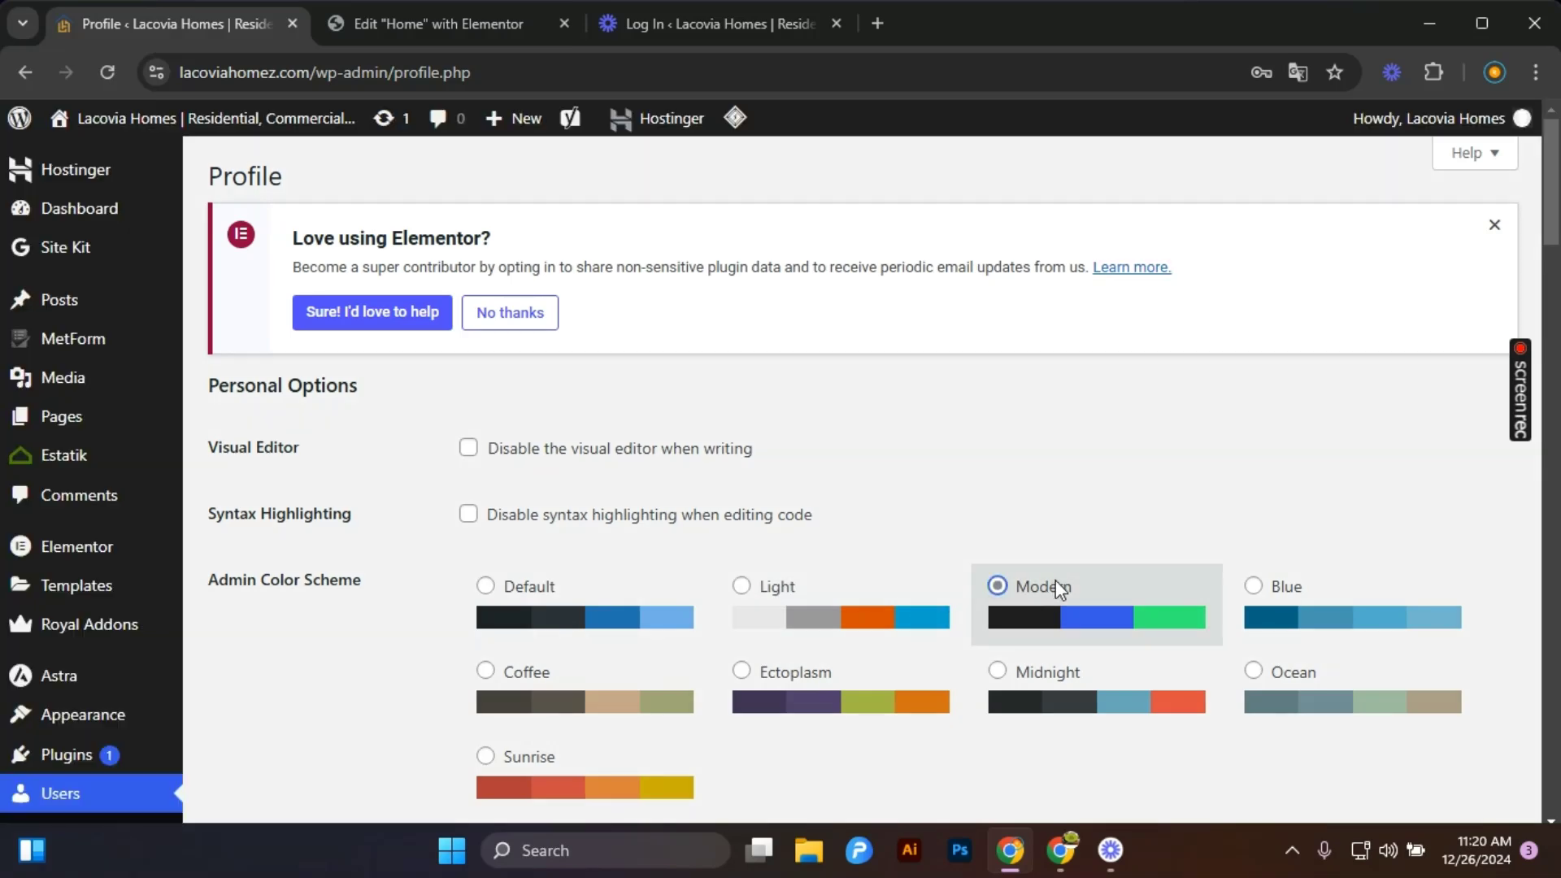
click(1342, 609)
scroll(1304, 656, down, 3)
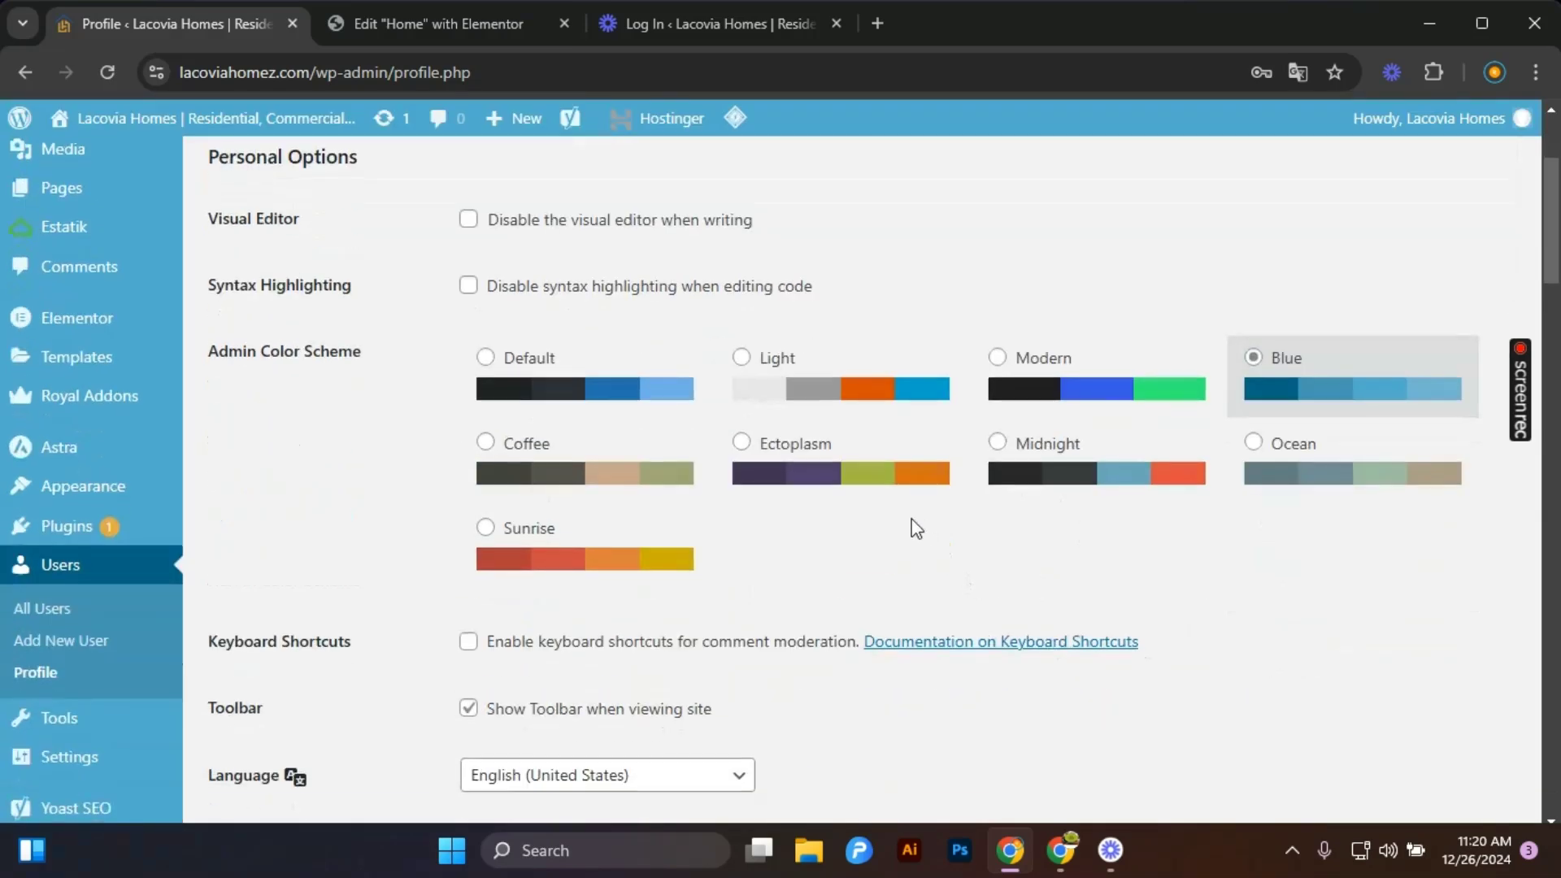
click(867, 494)
click(609, 463)
click(587, 388)
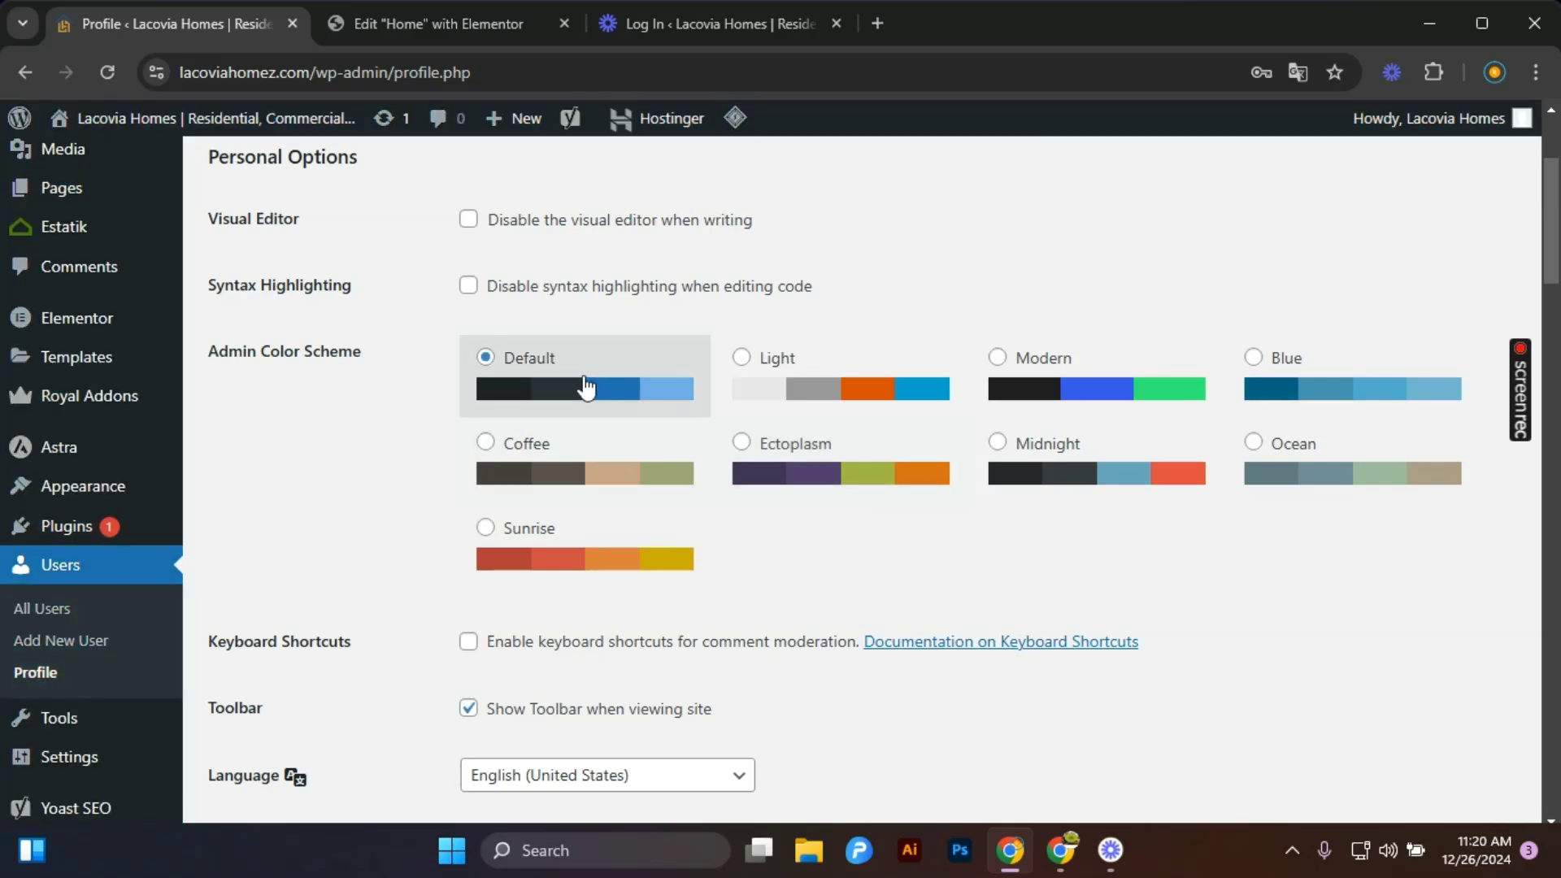
Set the profile language to Site Default.
scroll(613, 499, down, 3)
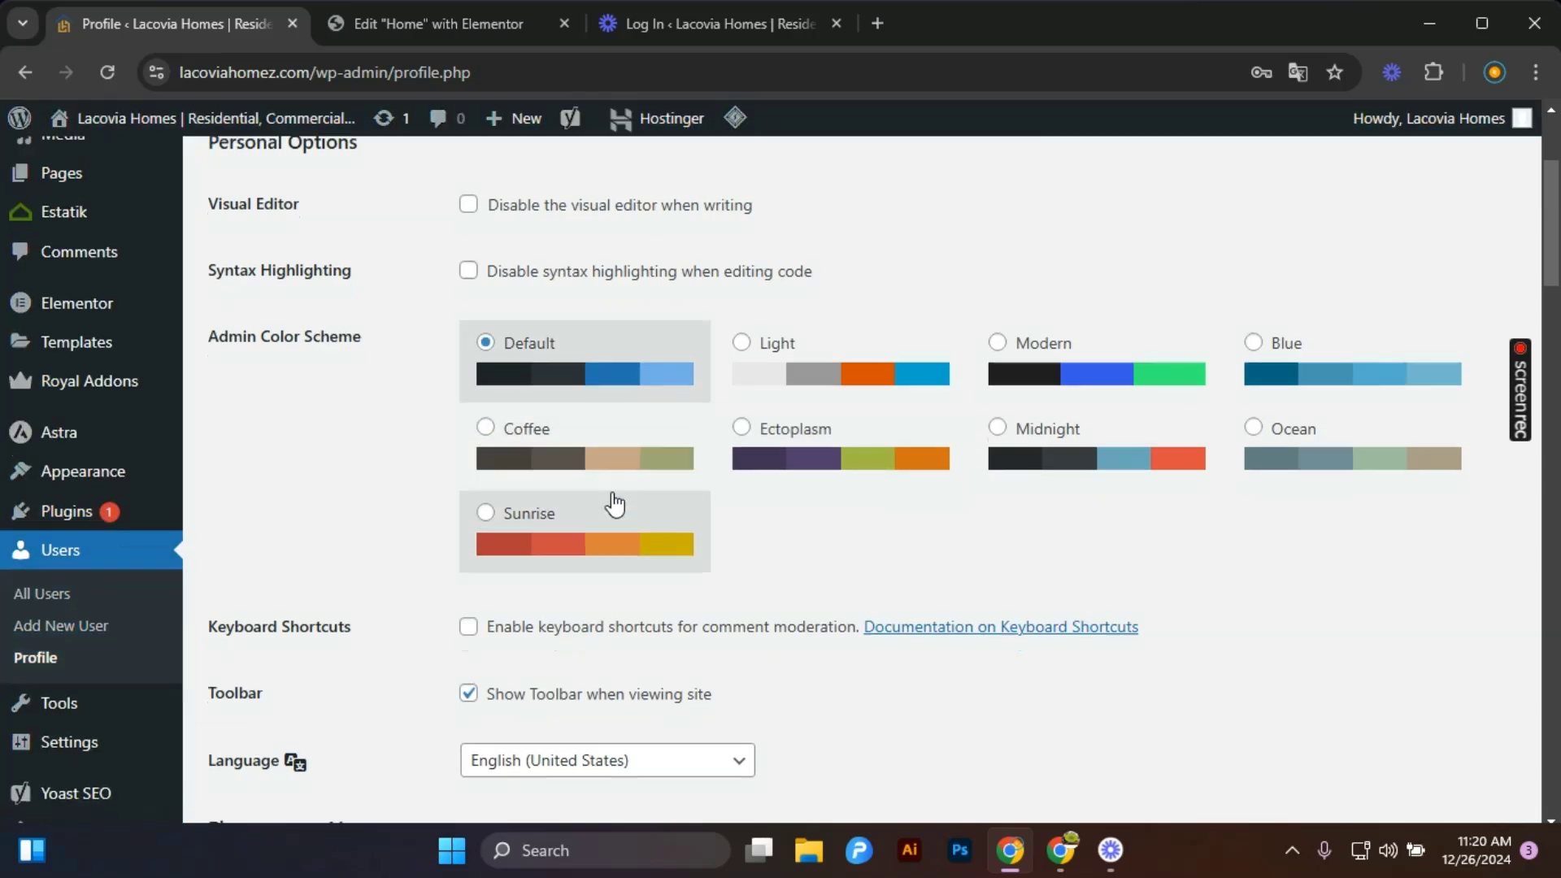
click(714, 562)
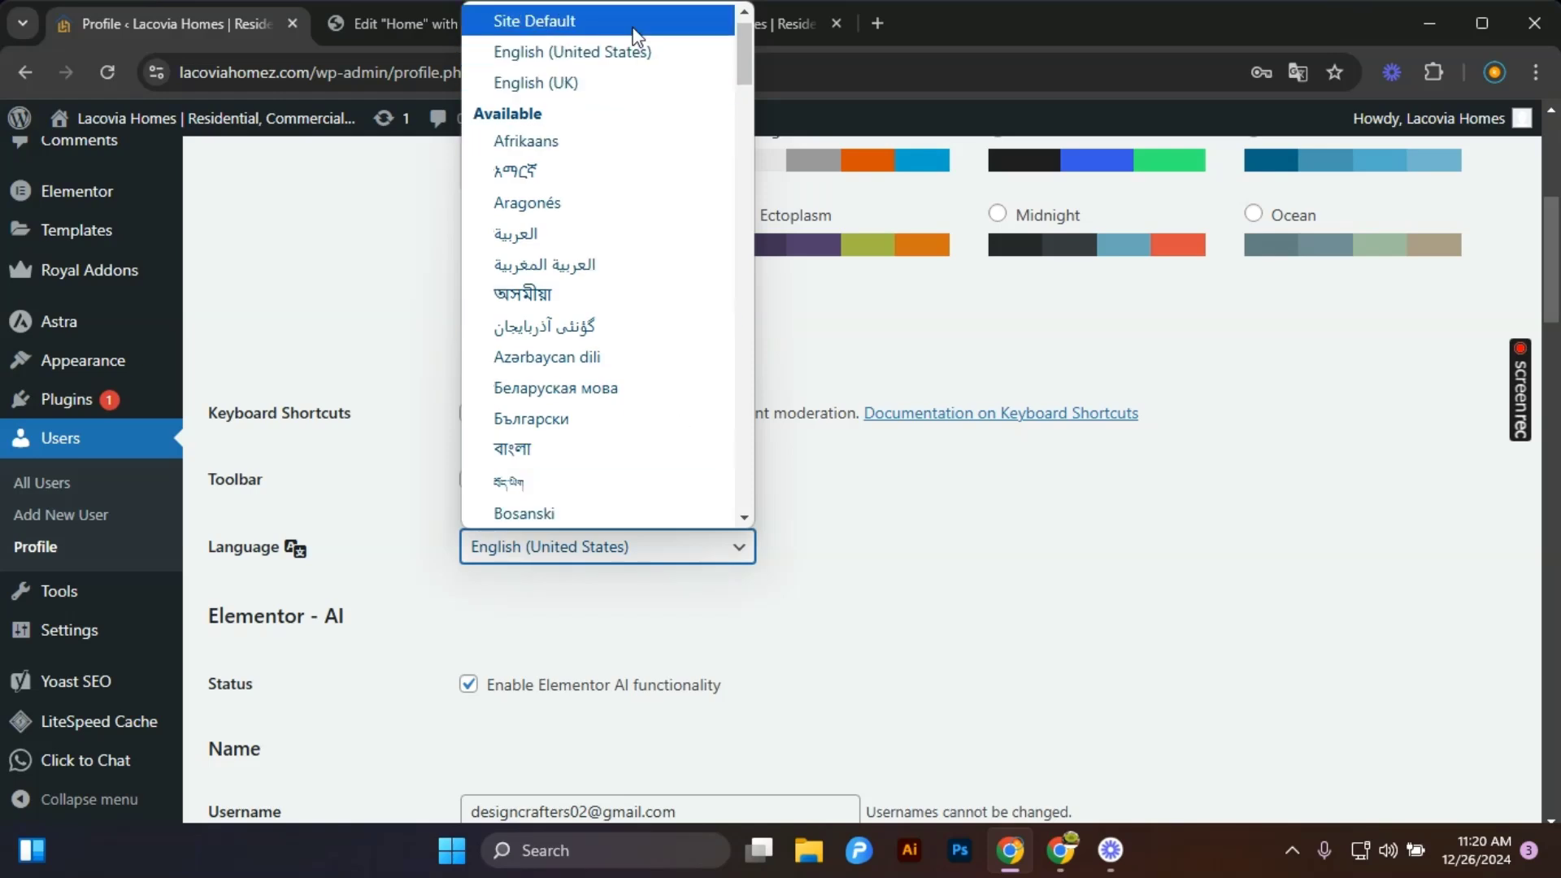
click(633, 28)
Review the profile's name, display name, contact info and Yoast SEO settings down to Update Profile.
scroll(722, 519, down, 2)
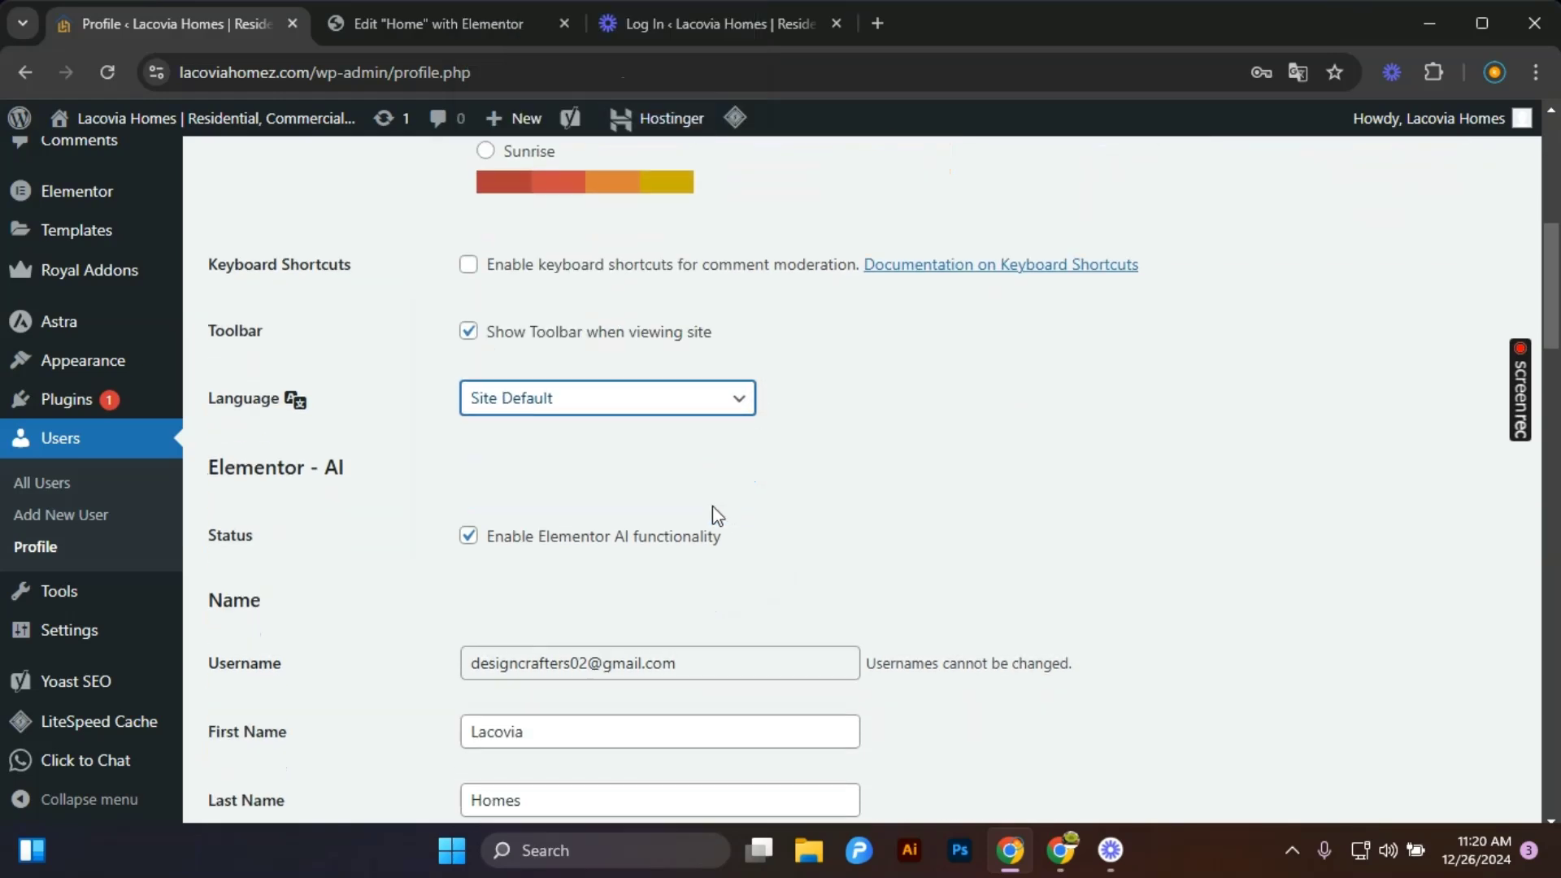
scroll(713, 505, down, 4)
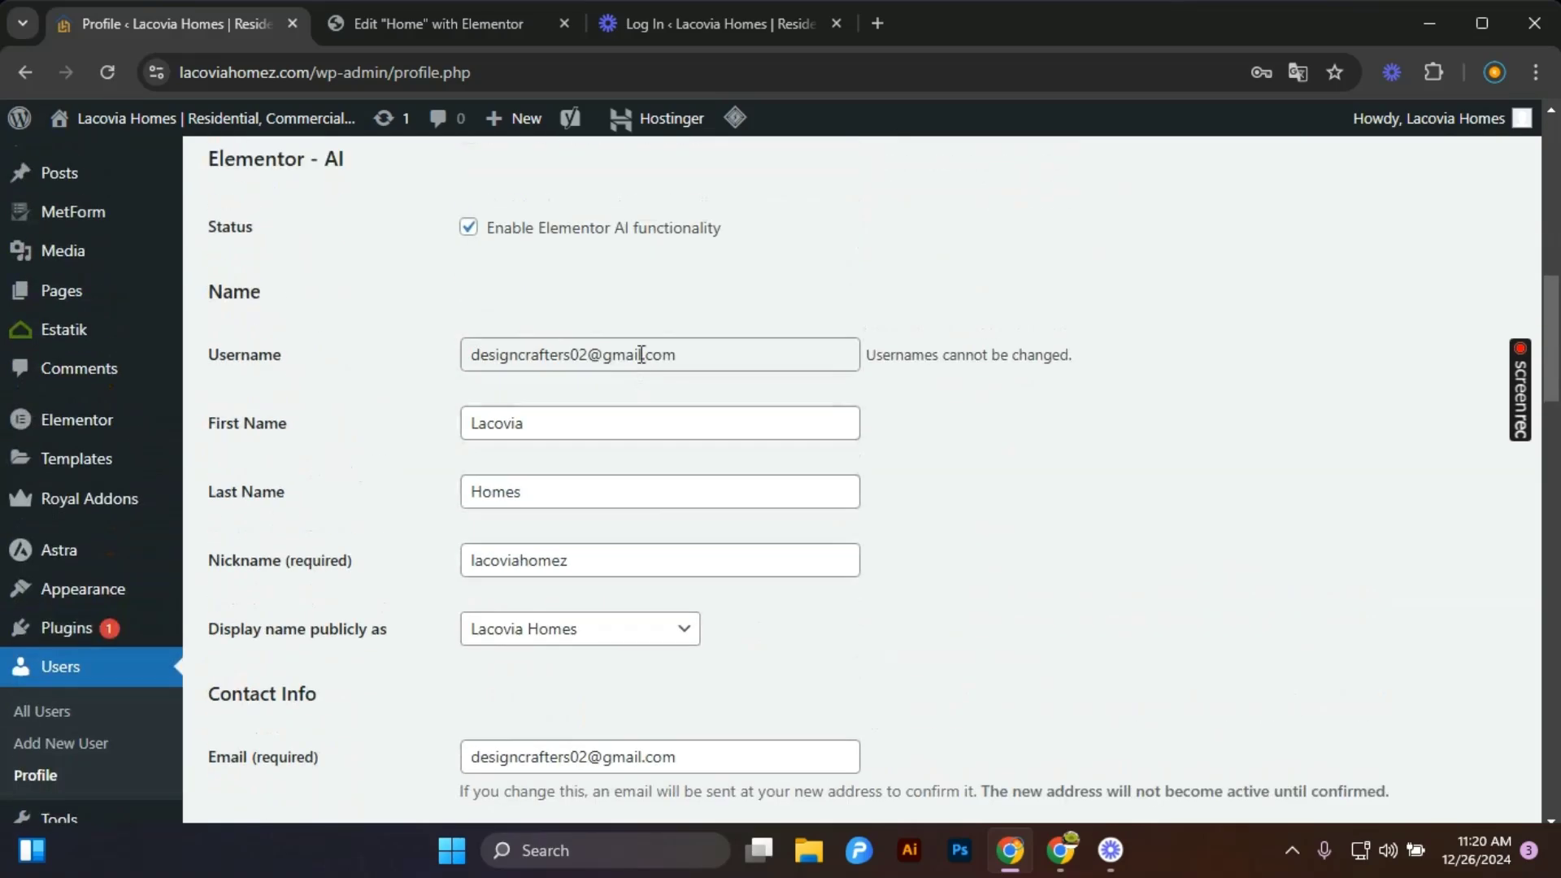
scroll(520, 553, down, 2)
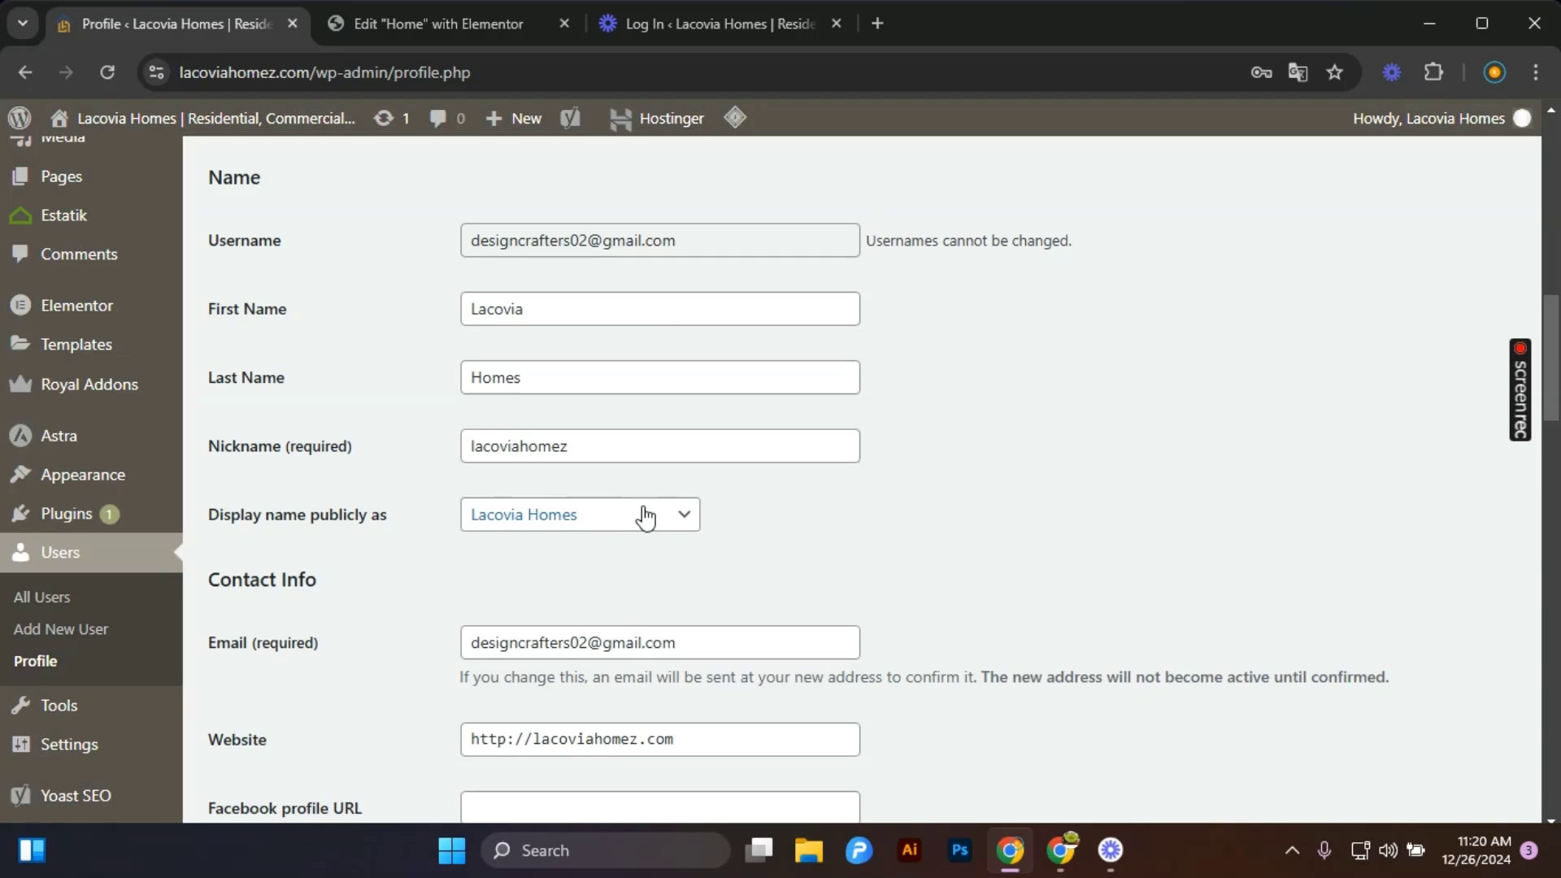
click(644, 516)
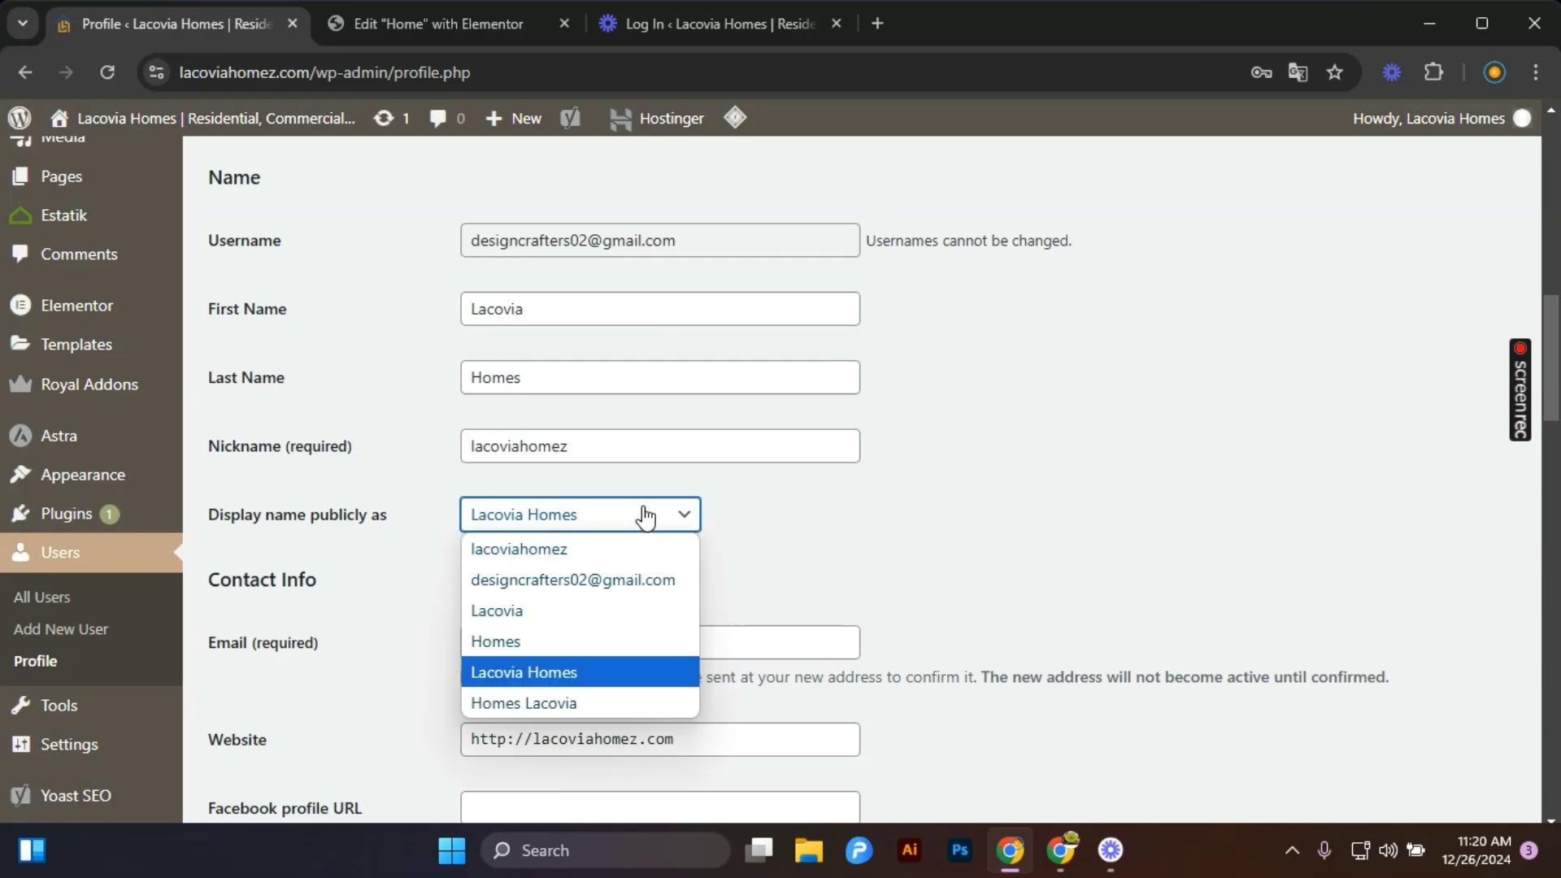
click(644, 527)
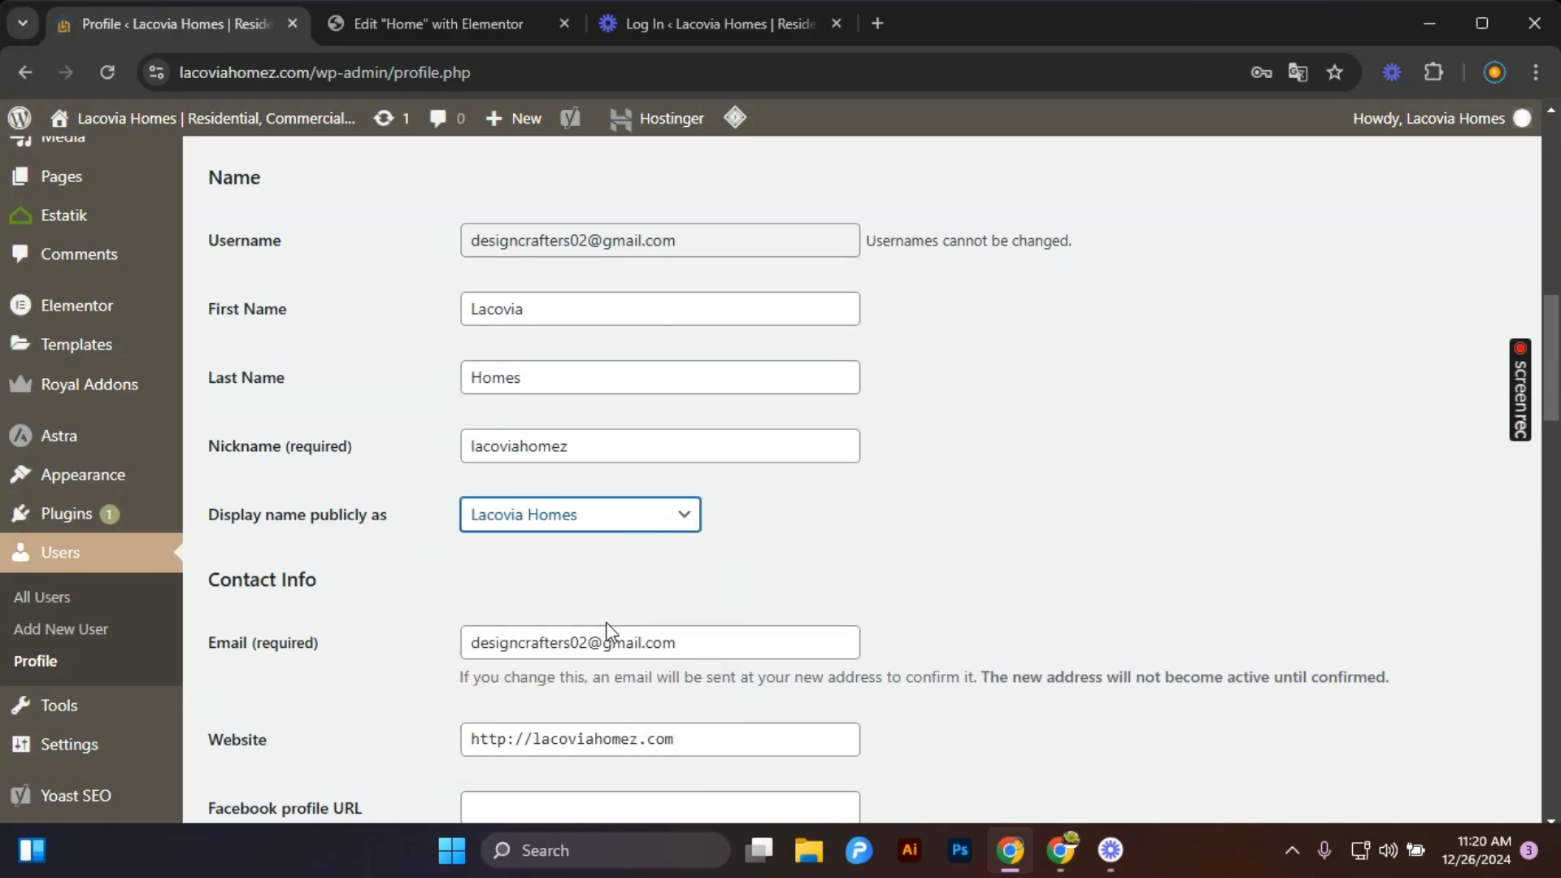
scroll(655, 564, down, 8)
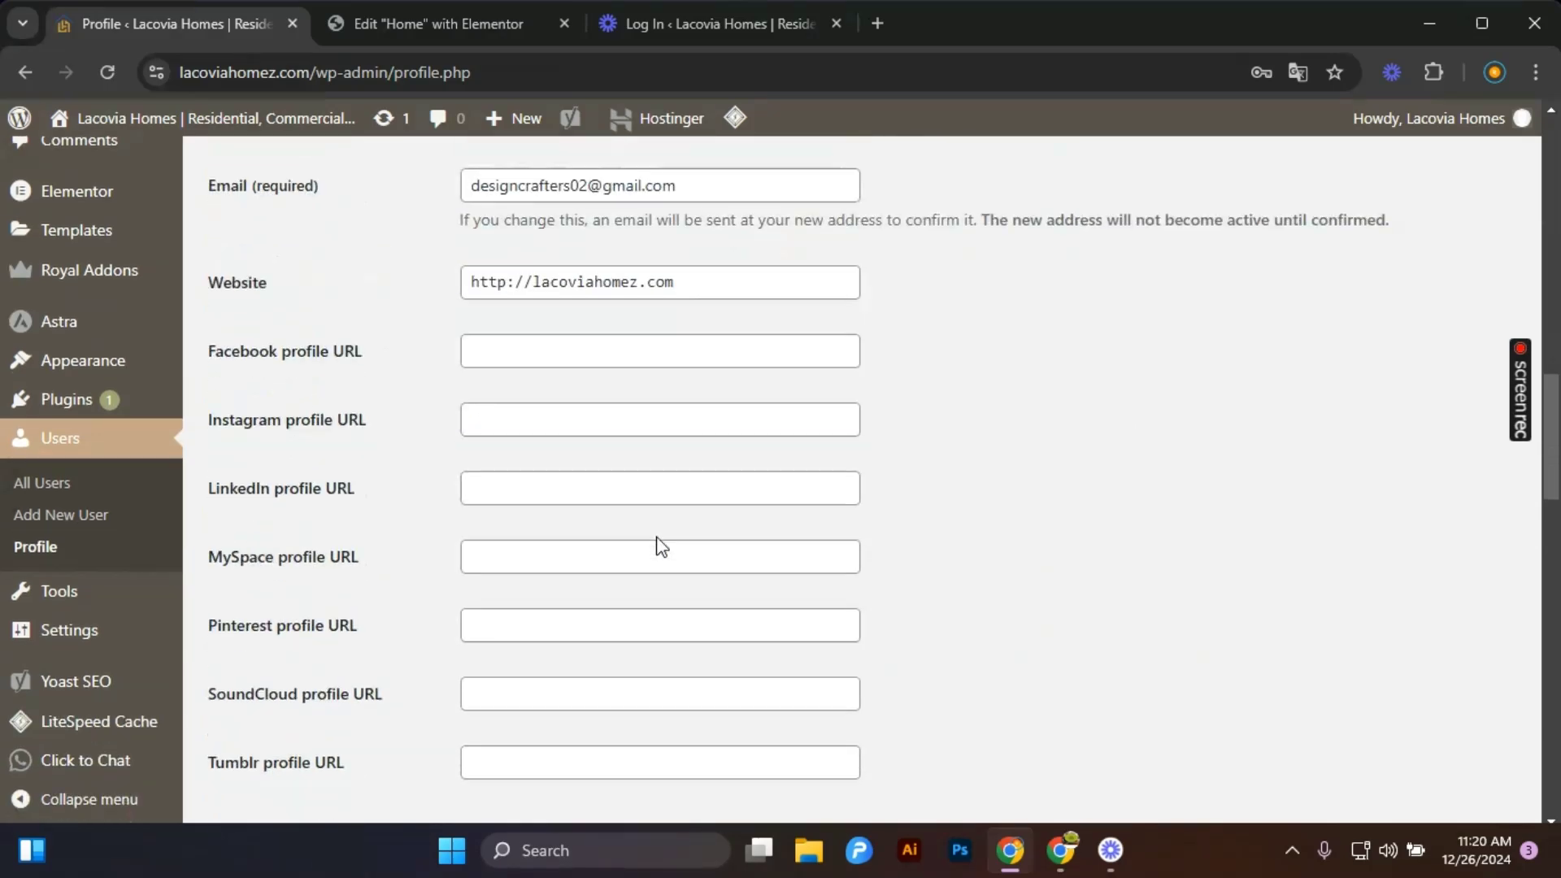
scroll(655, 544, down, 14)
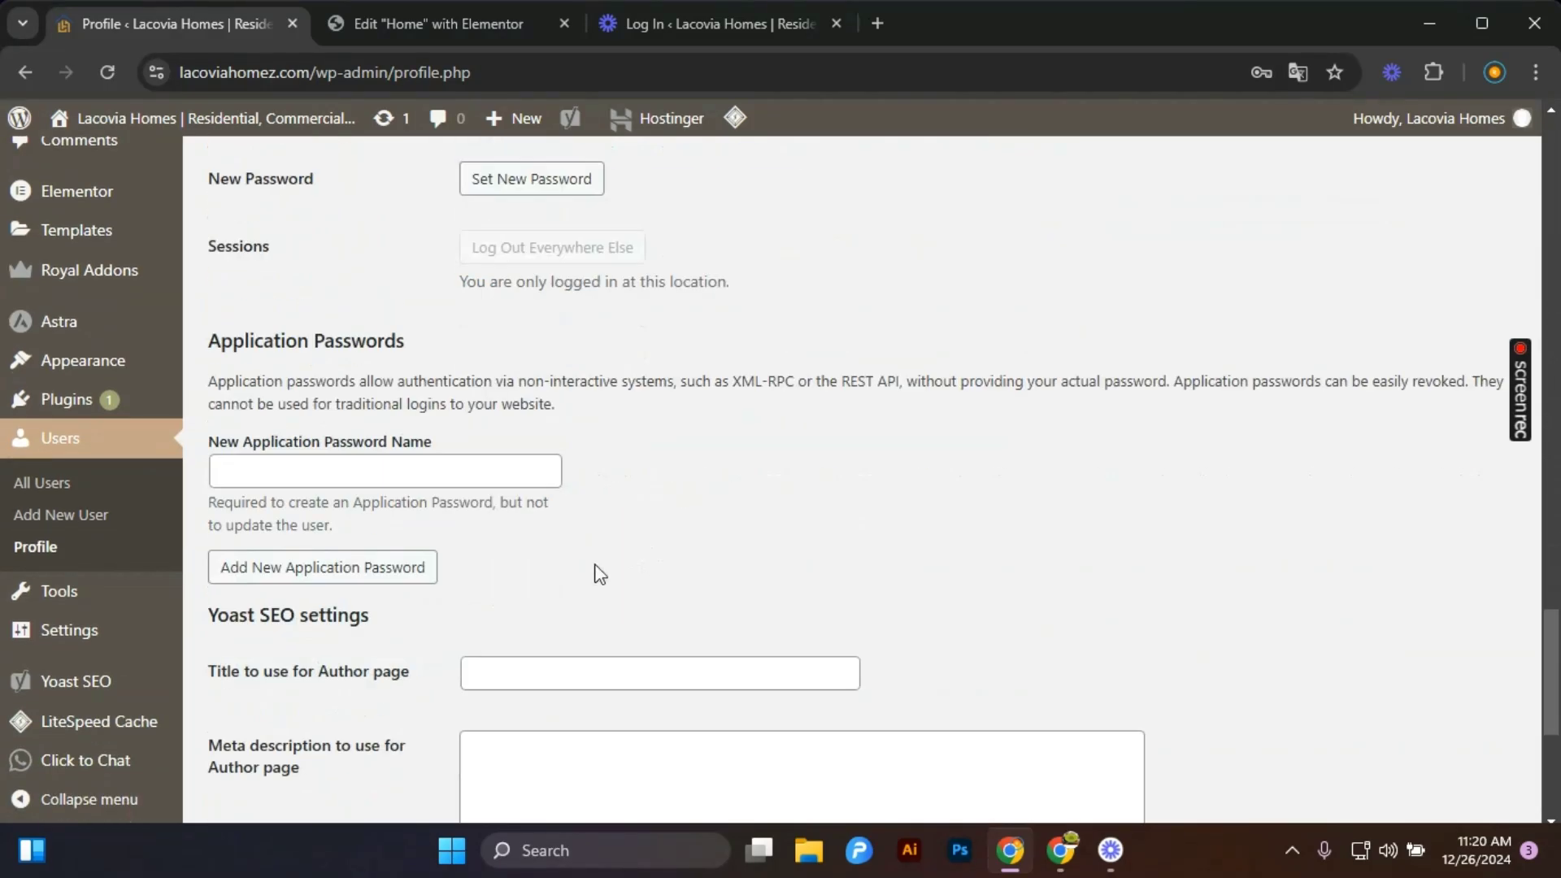
scroll(414, 606, down, 5)
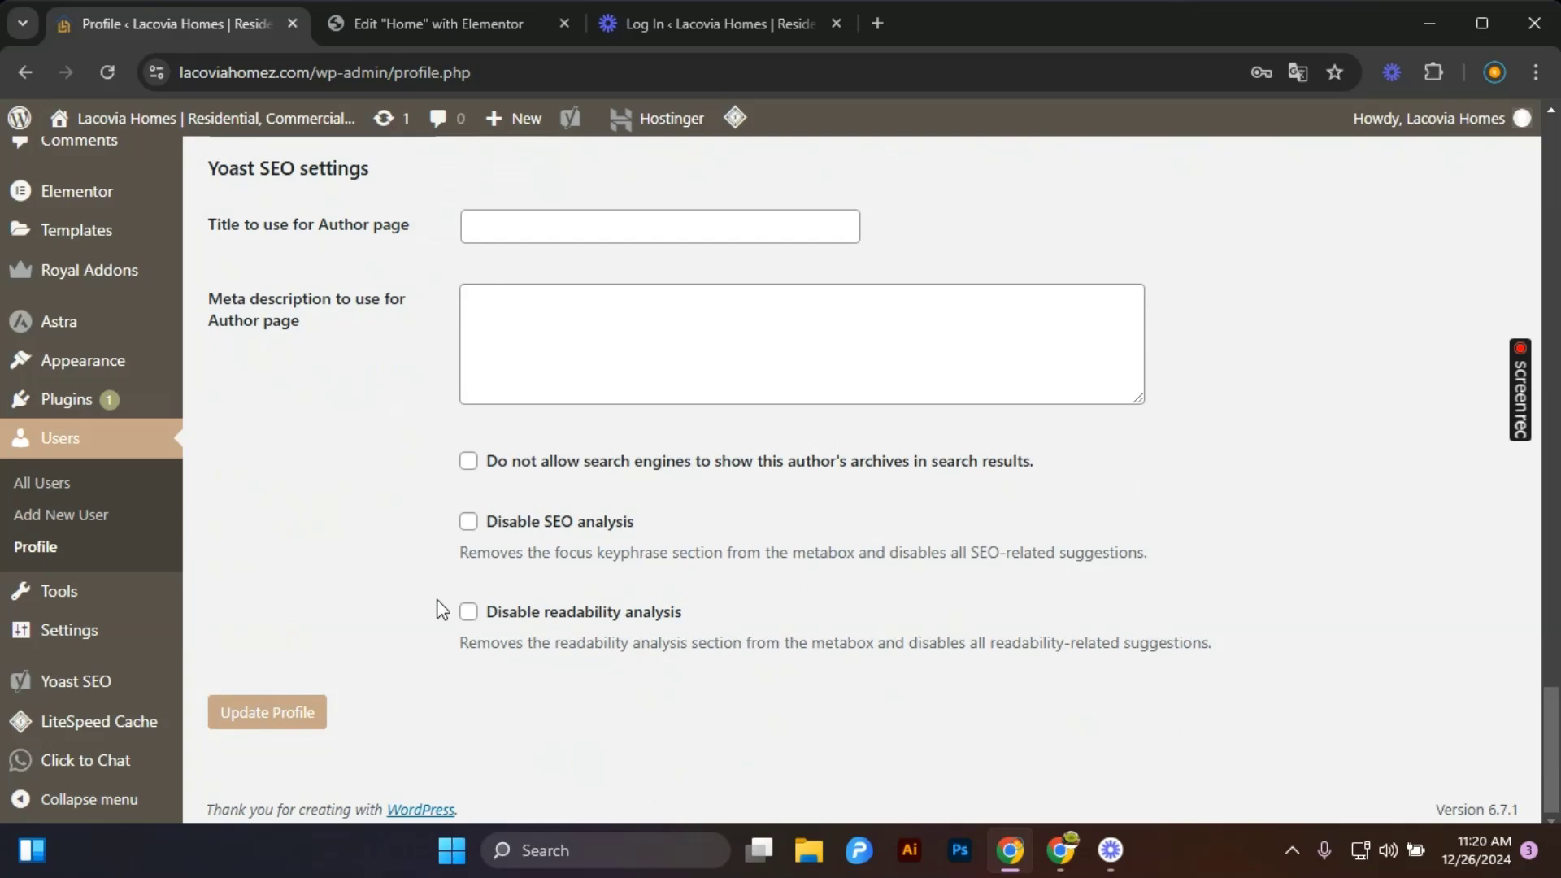
scroll(525, 483, up, 20)
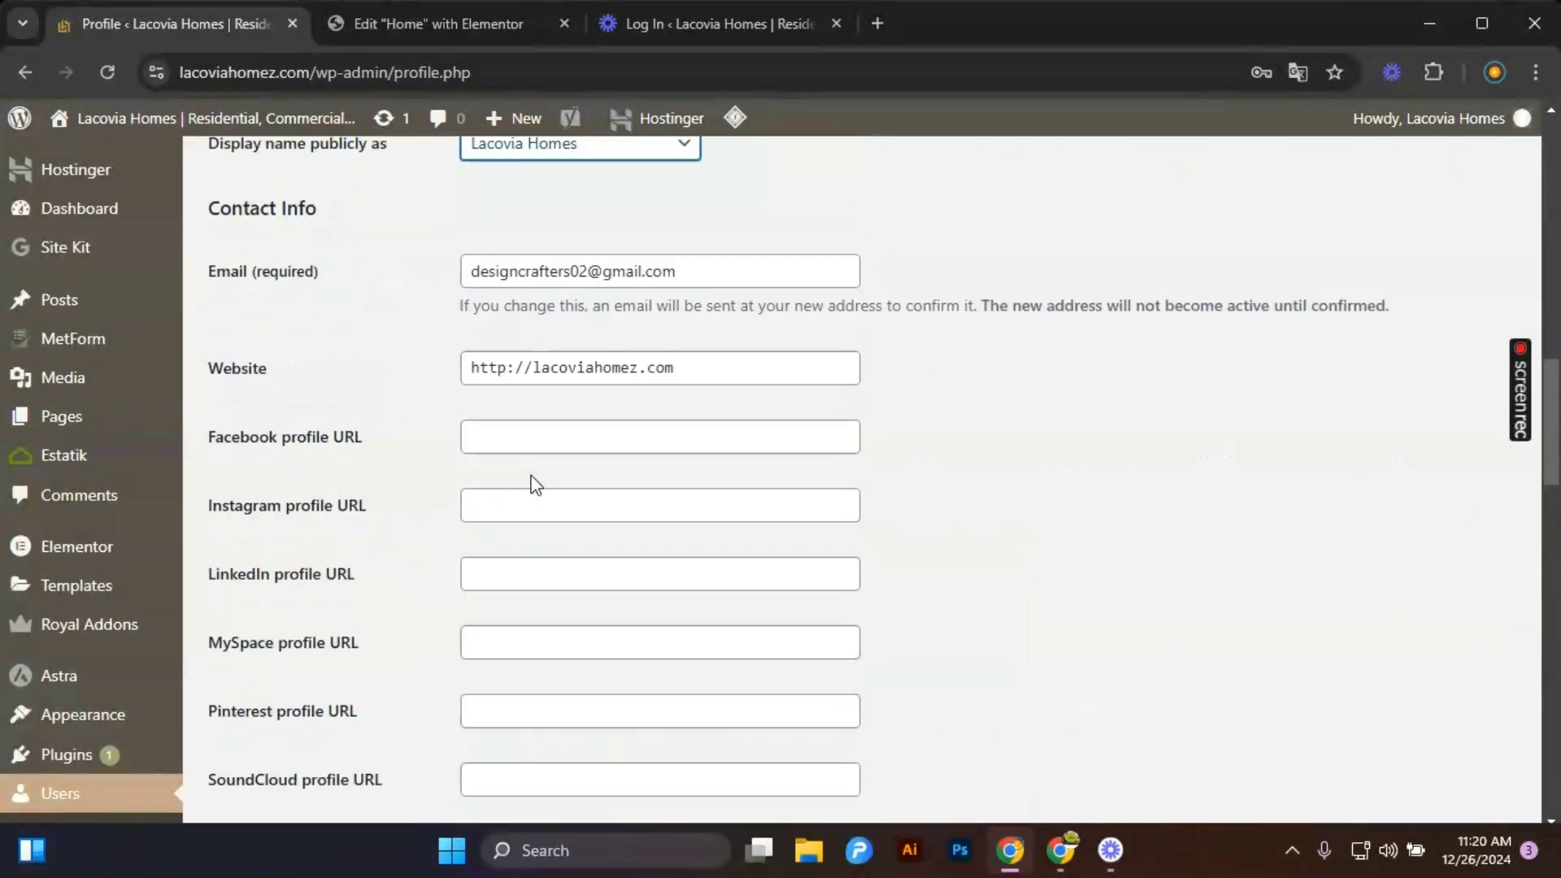
scroll(532, 498, down, 20)
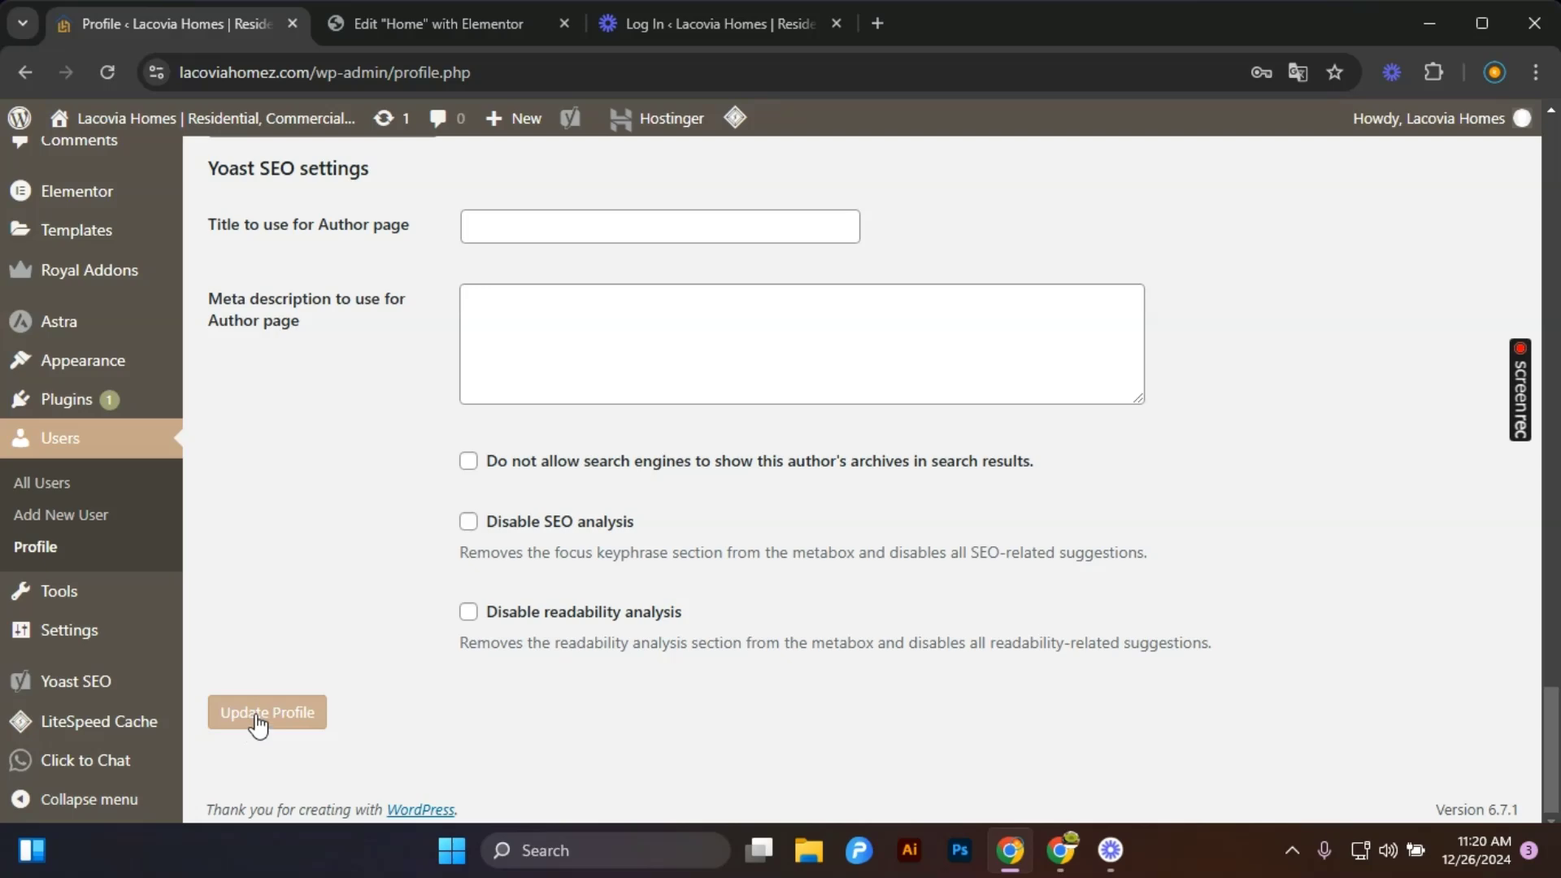
scroll(259, 723, up, 15)
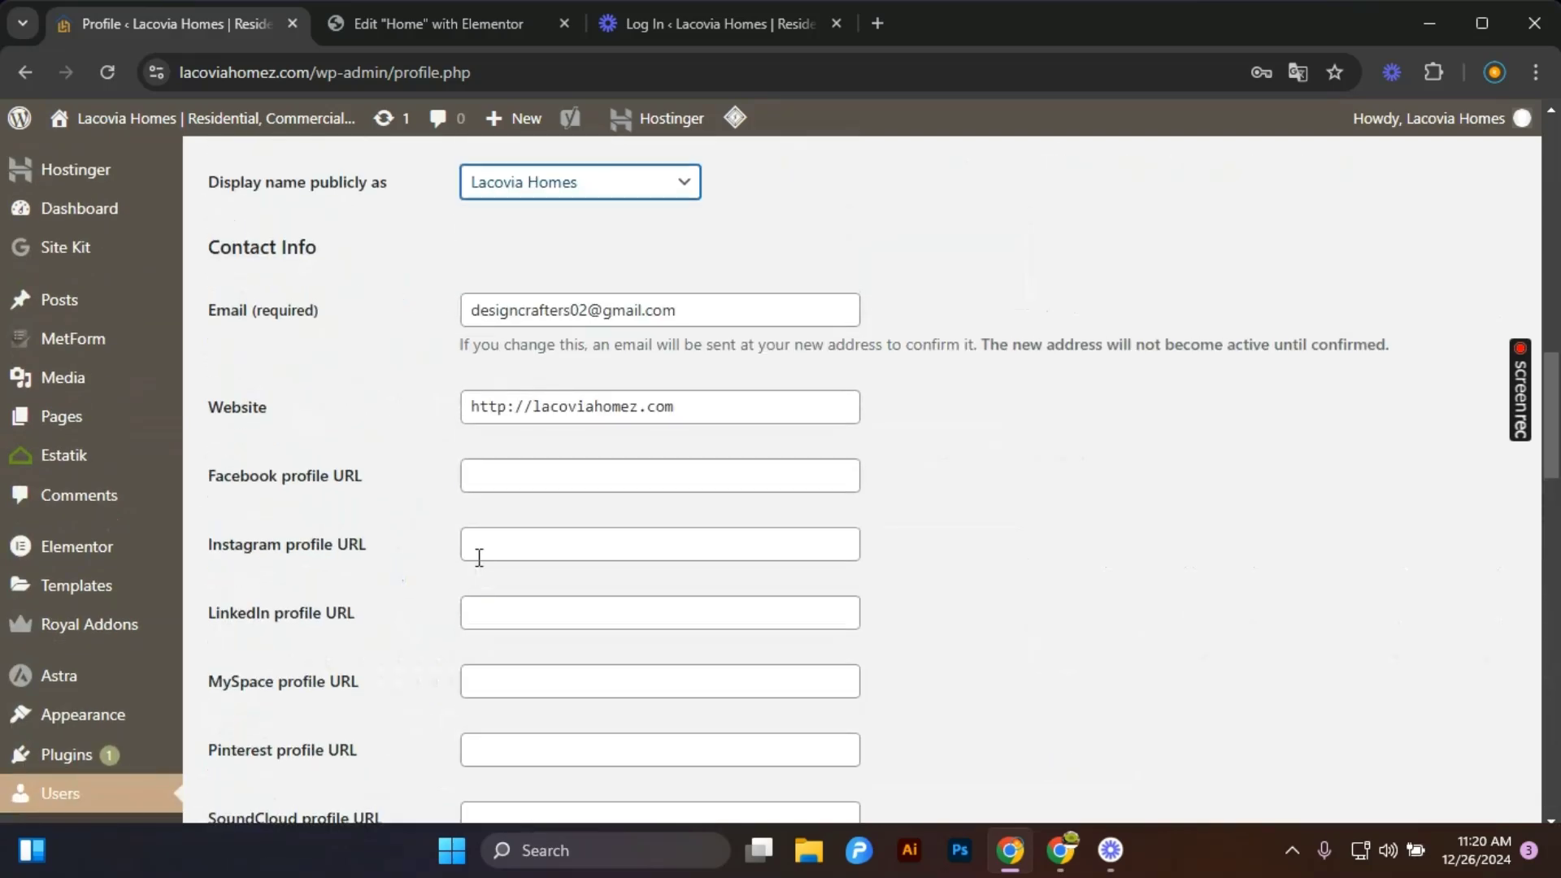
scroll(722, 359, up, 7)
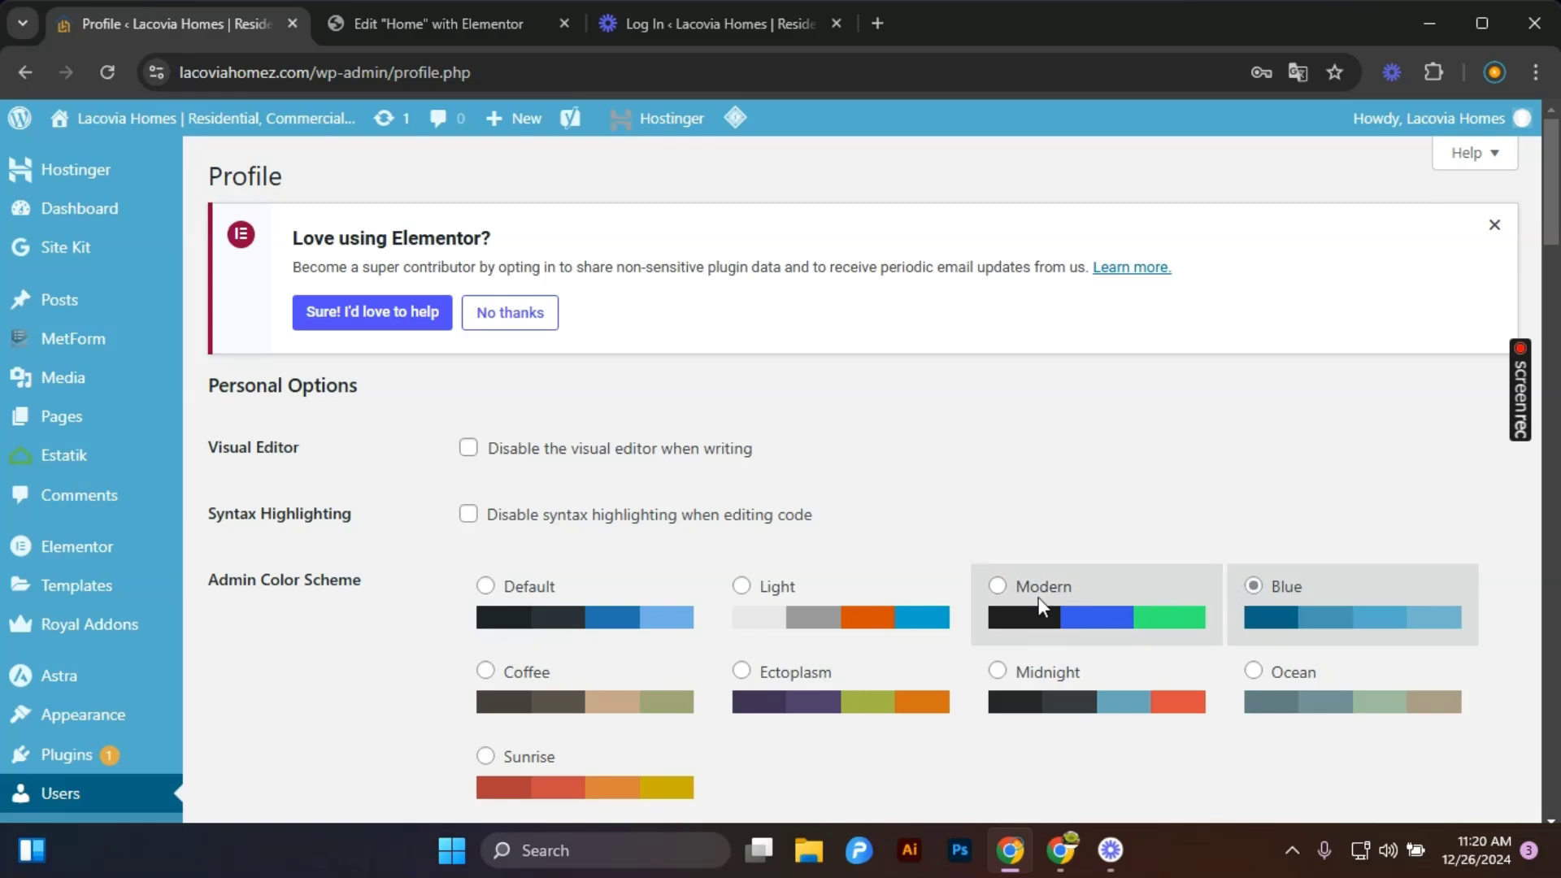
Reselect the Default colour scheme and leave the profile for the dashboard home without saving.
click(1038, 597)
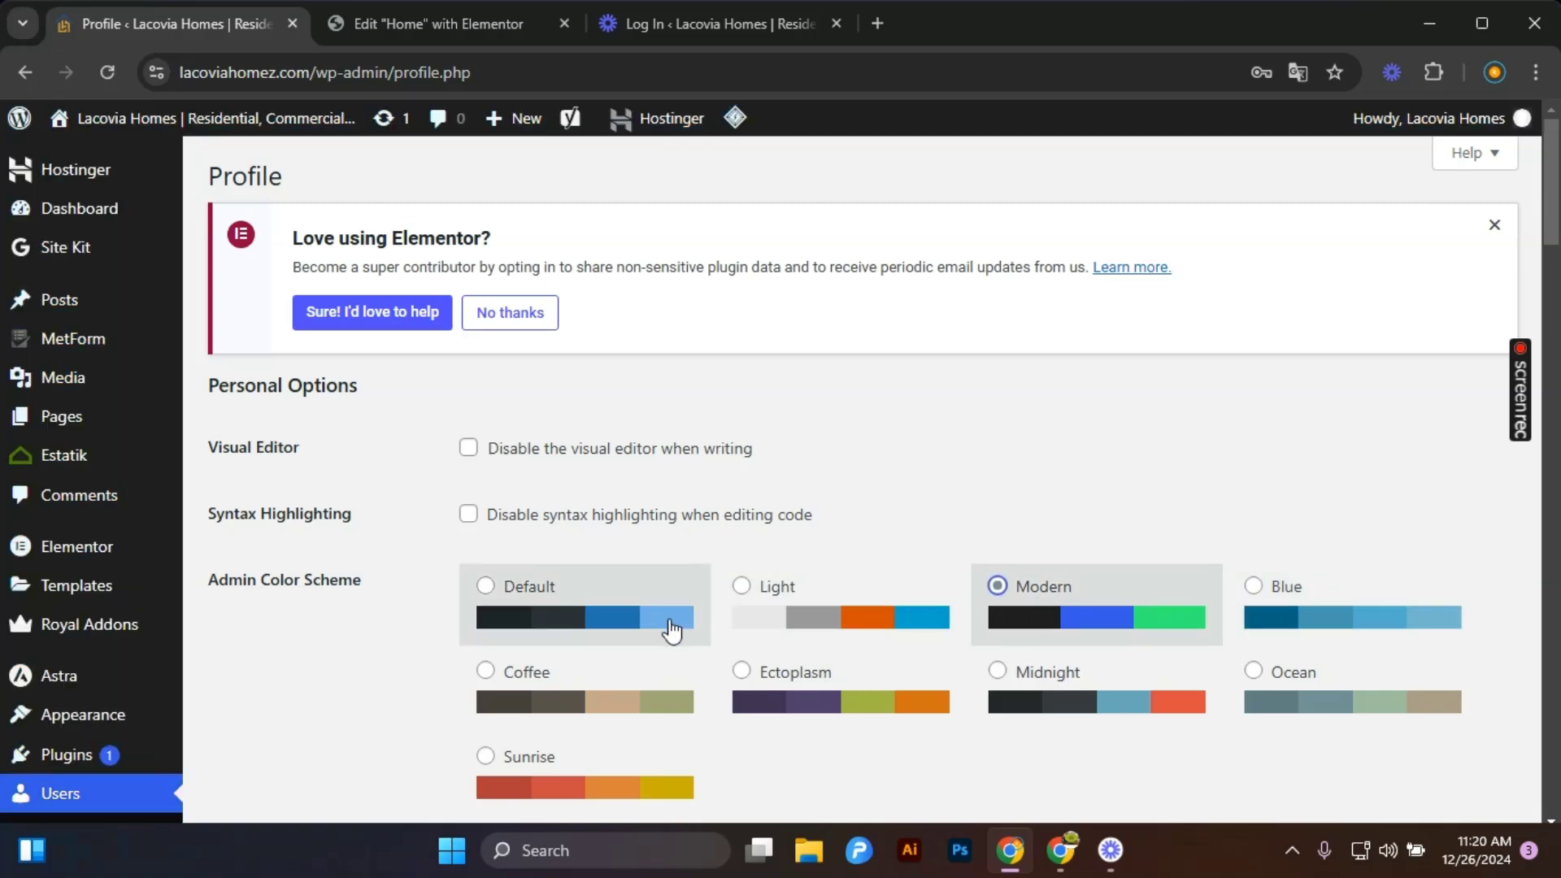
click(585, 603)
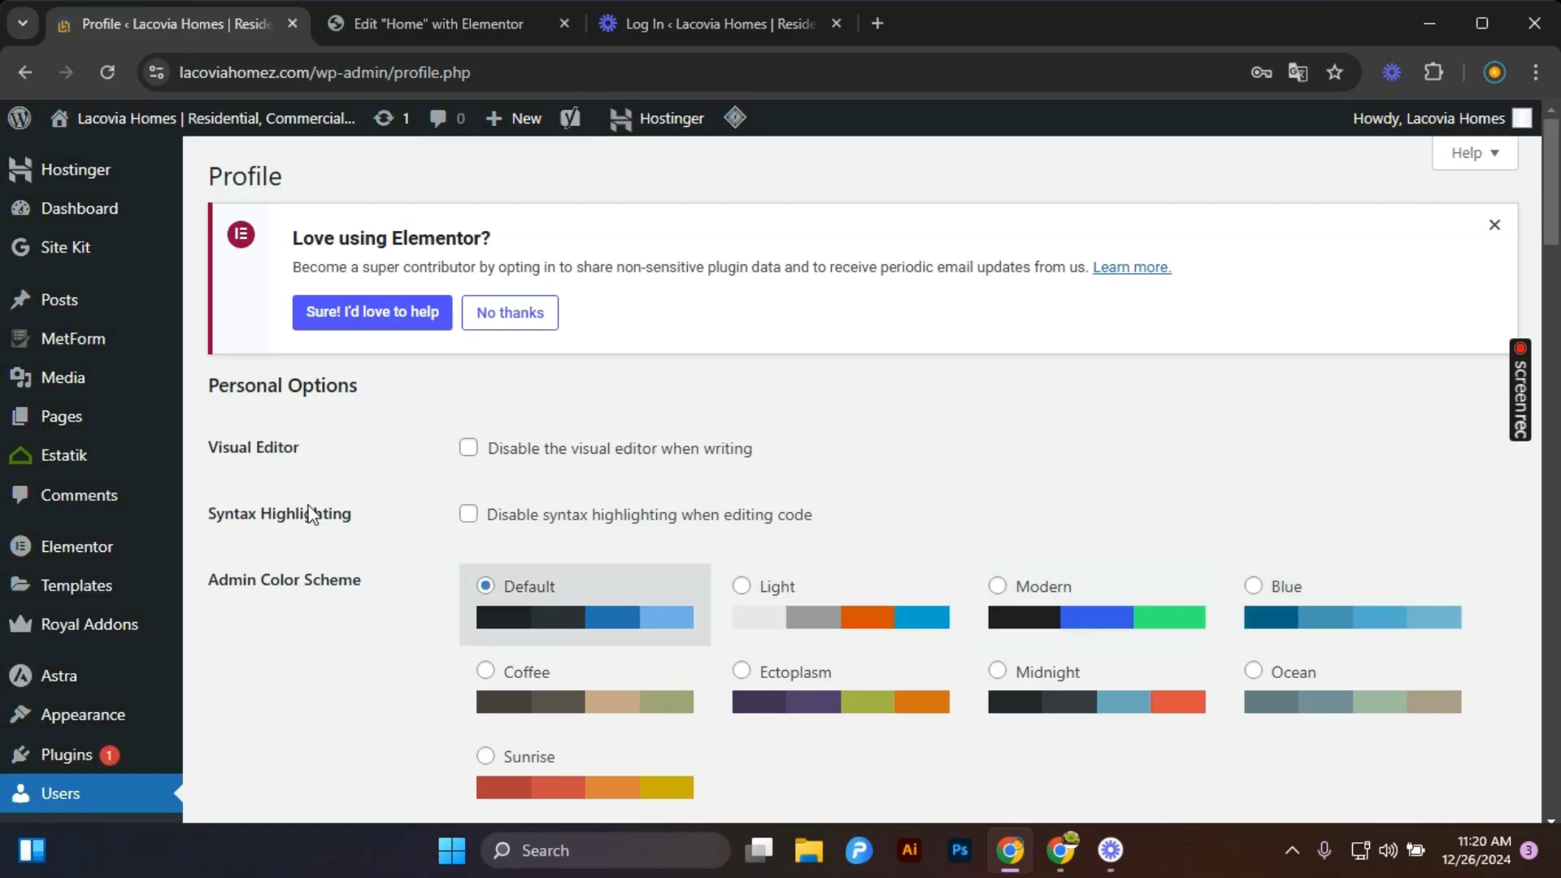
mouse_move(134, 208)
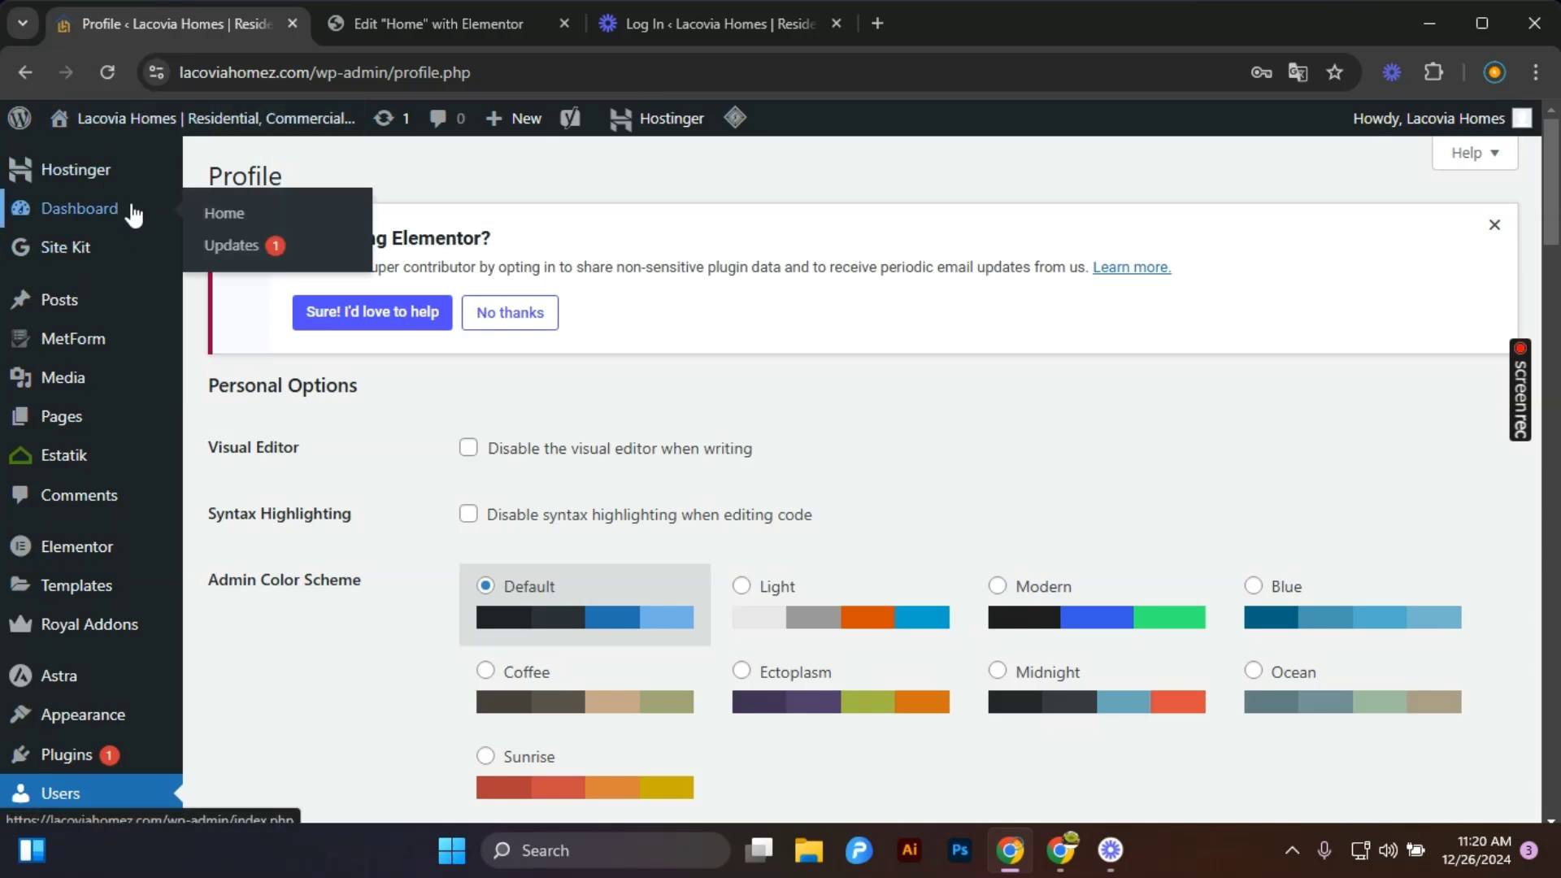
click(240, 215)
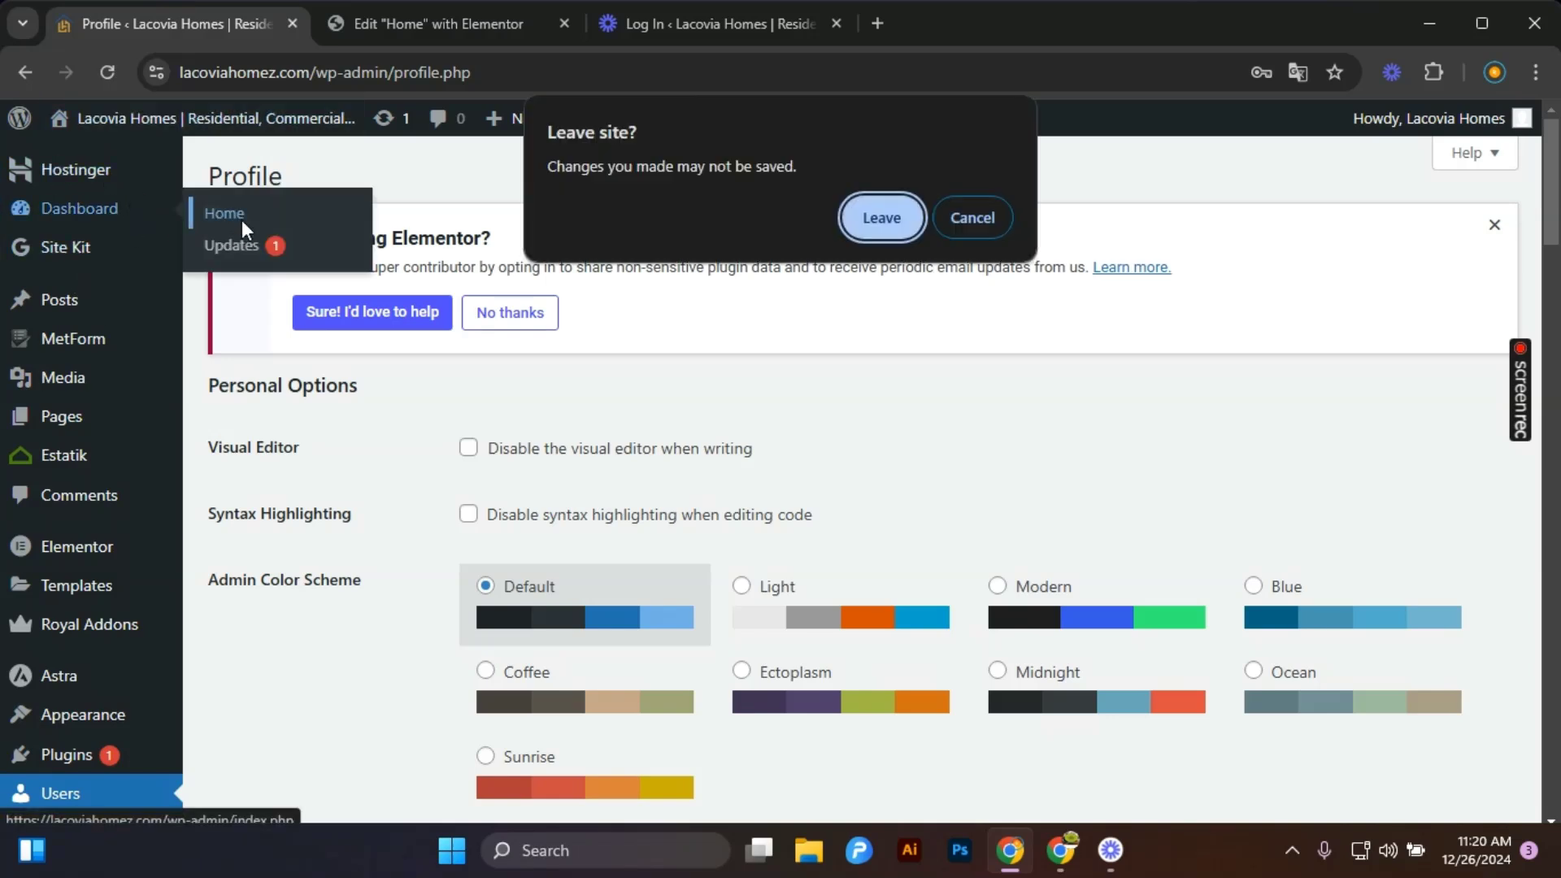
click(865, 231)
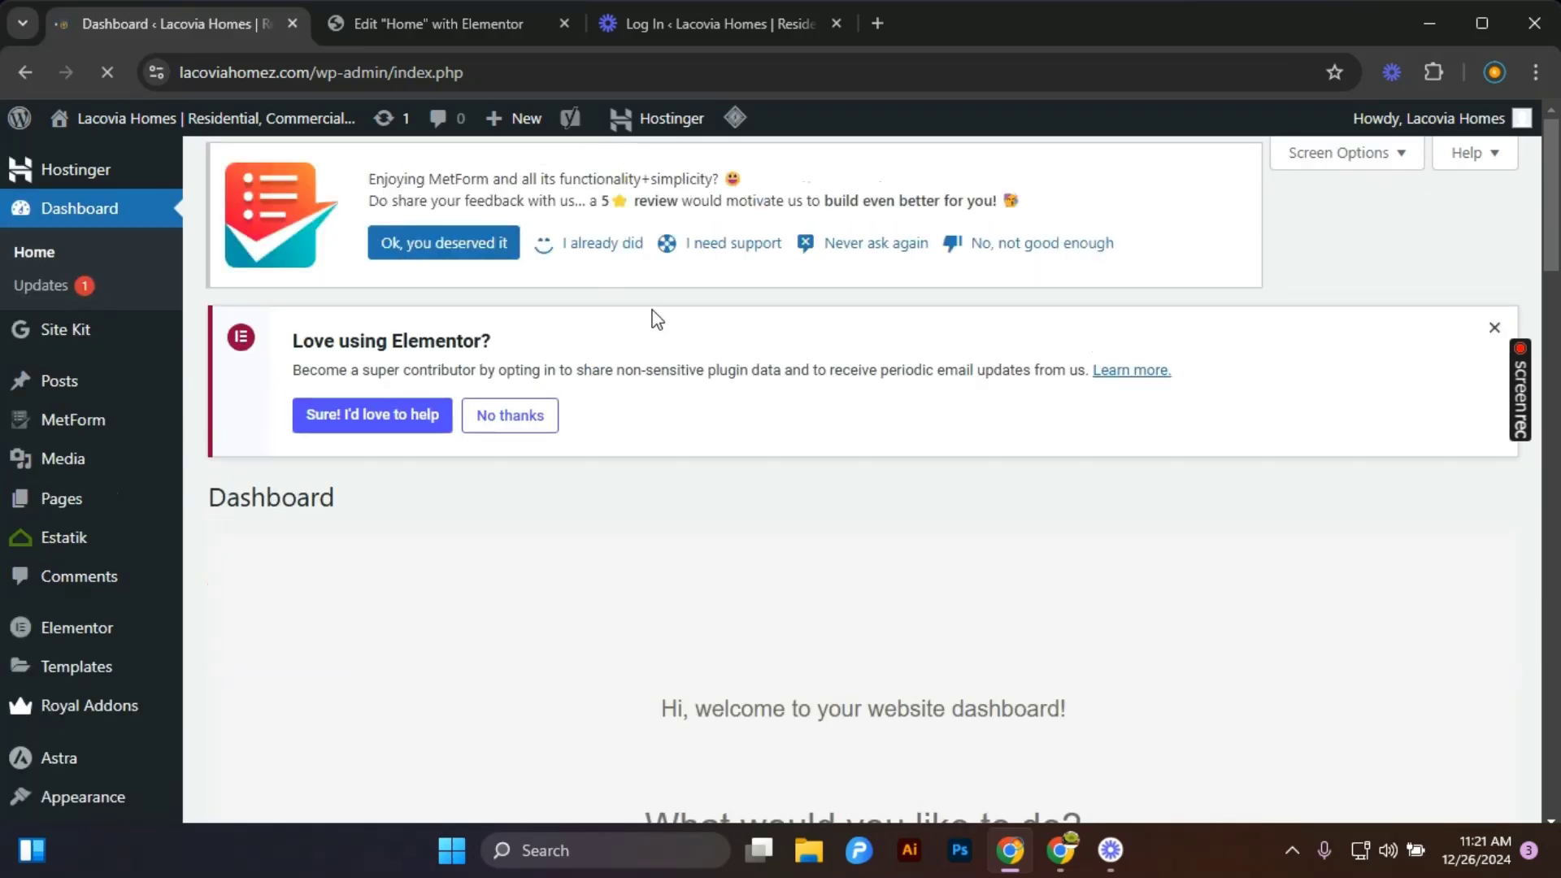
Switch to the homepage Elementor editor tab and browse the homepage layout.
click(437, 25)
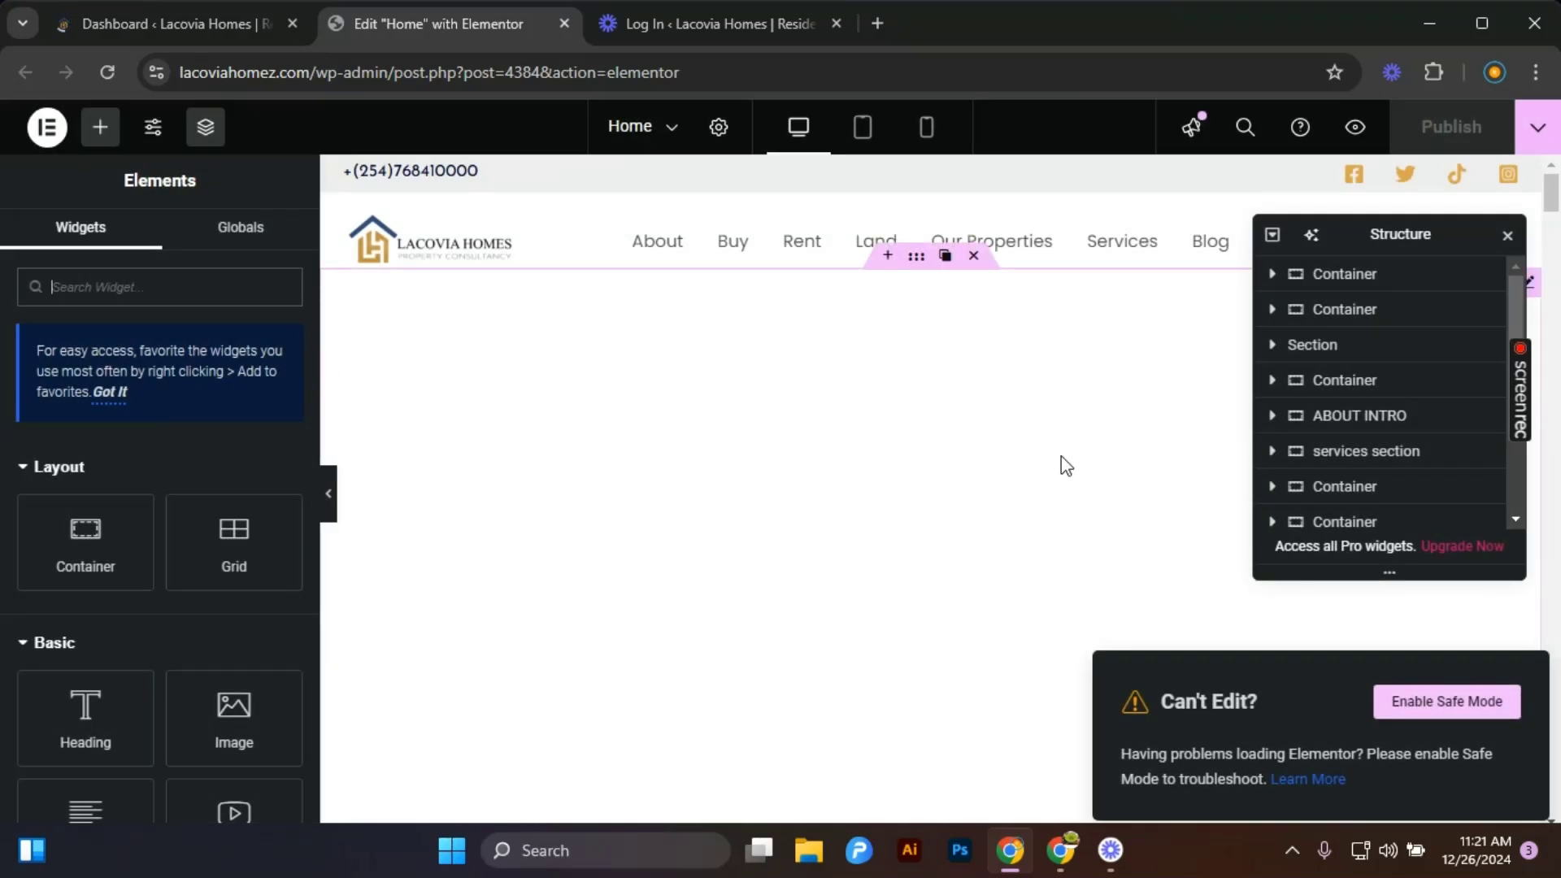
scroll(1017, 466, down, 10)
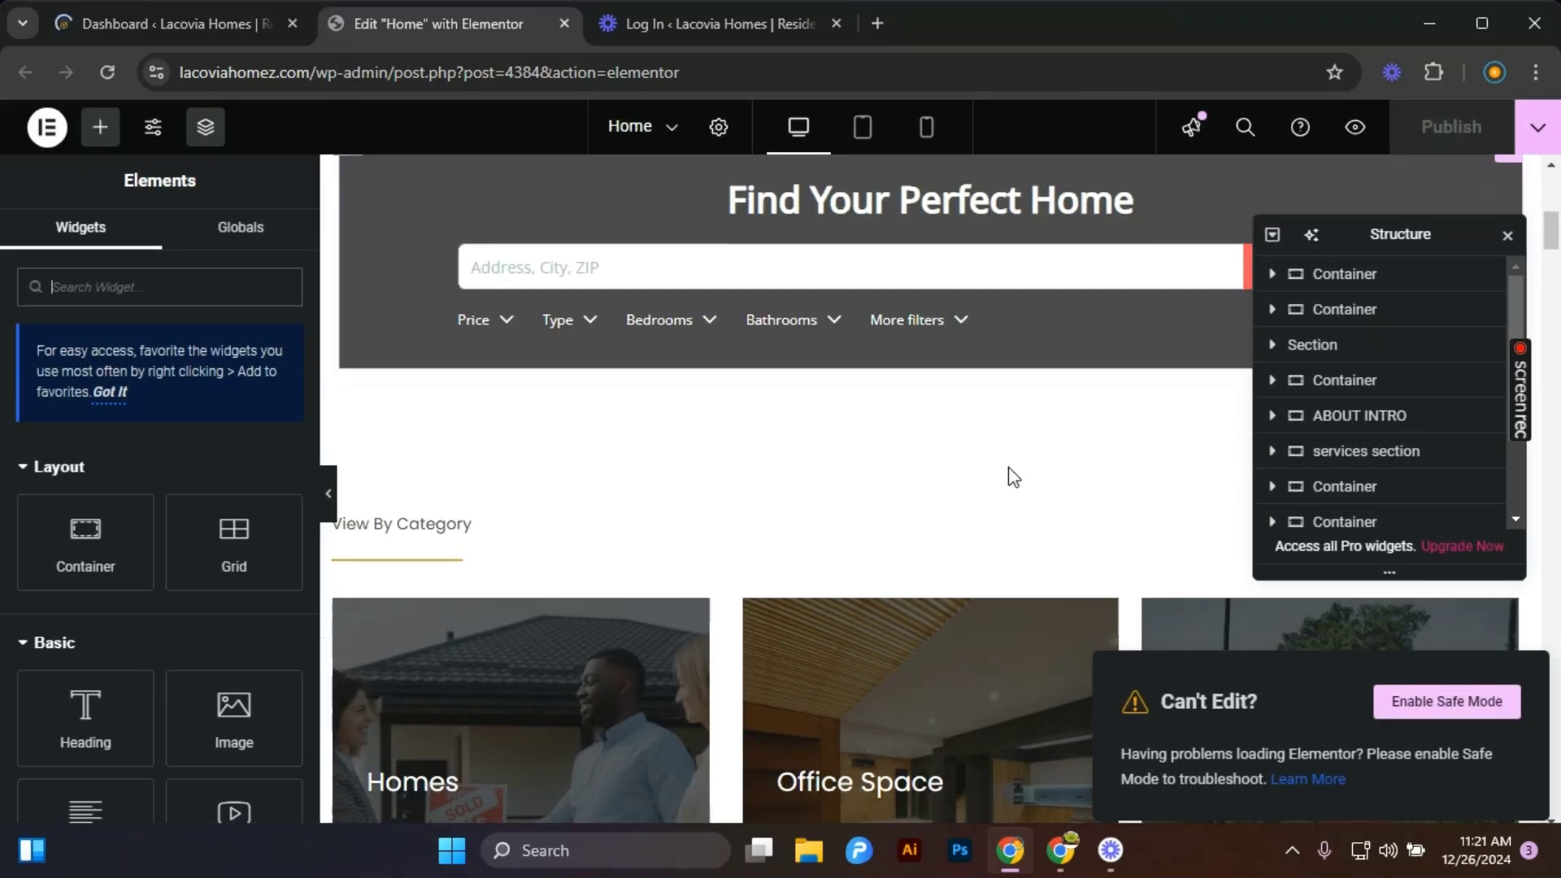
scroll(1001, 488, up, 5)
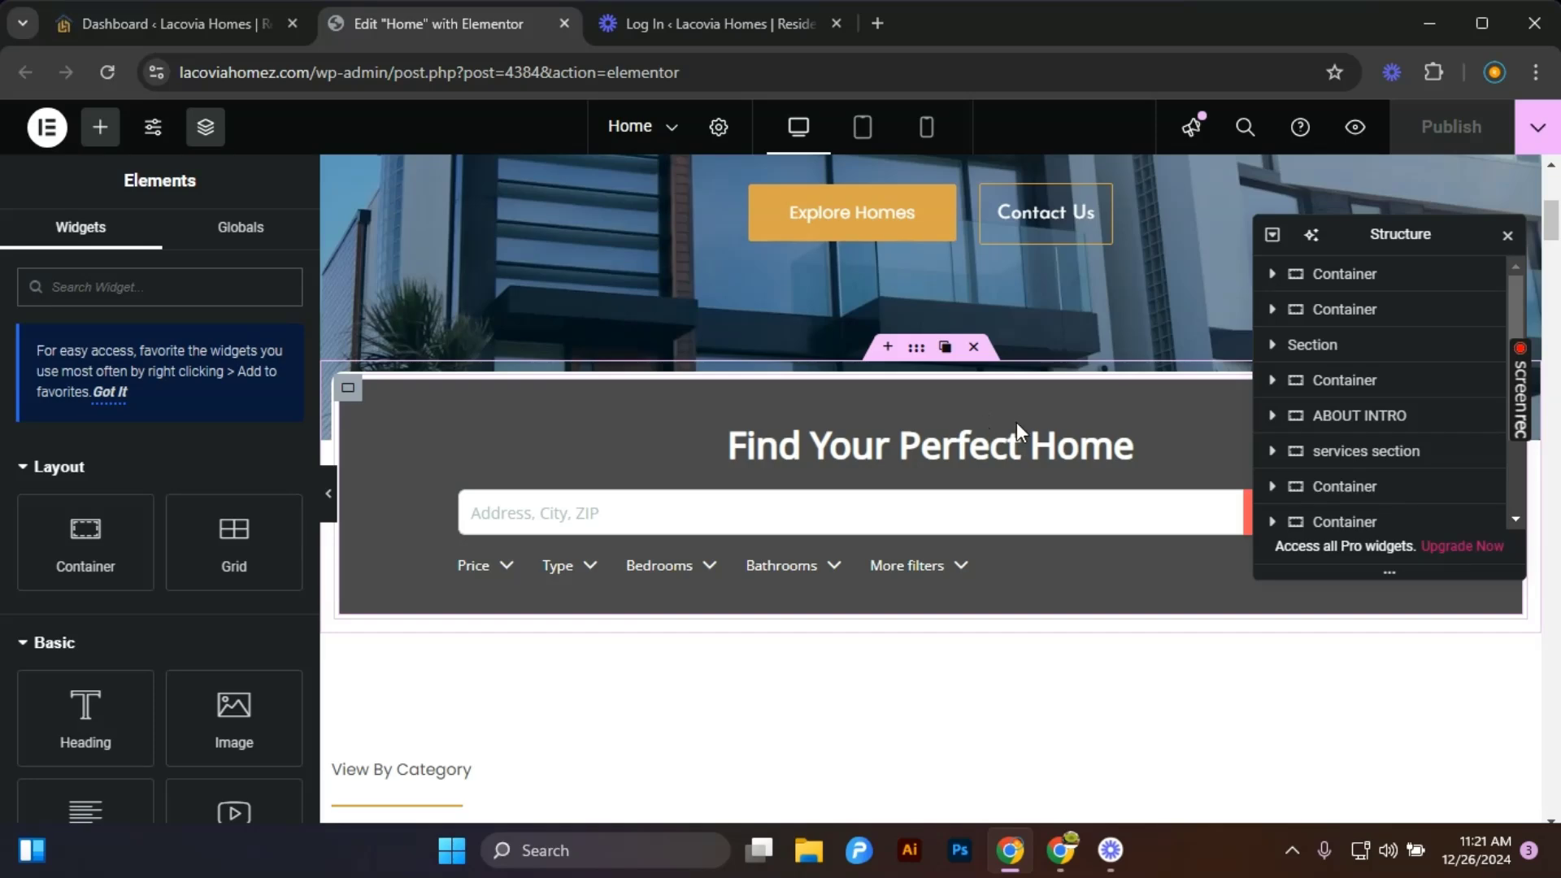
scroll(1012, 486, up, 4)
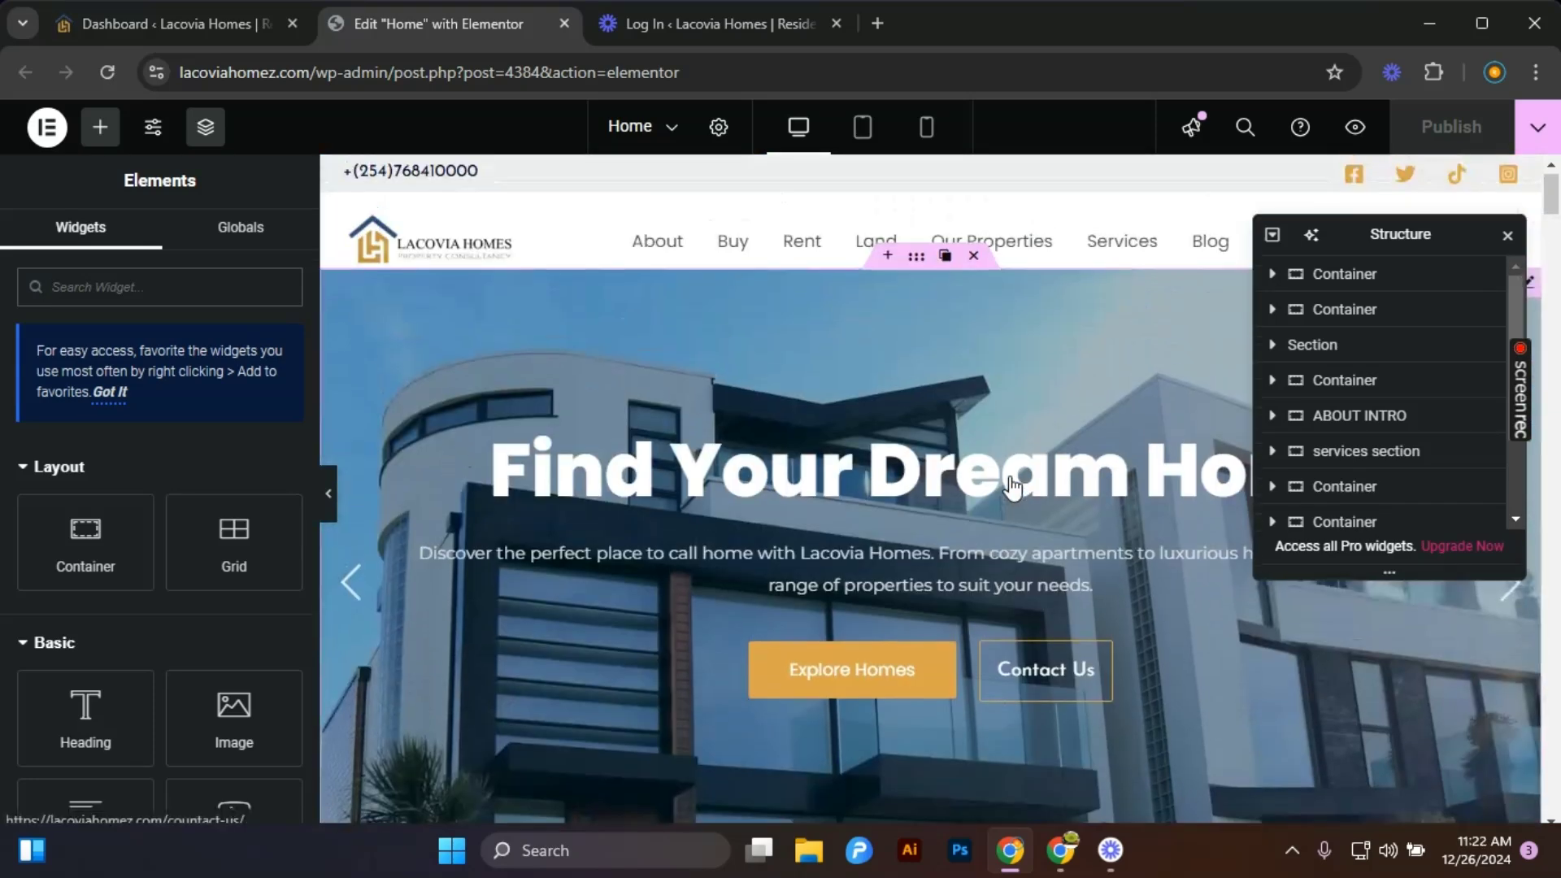
scroll(911, 416, down, 4)
scroll(910, 416, down, 5)
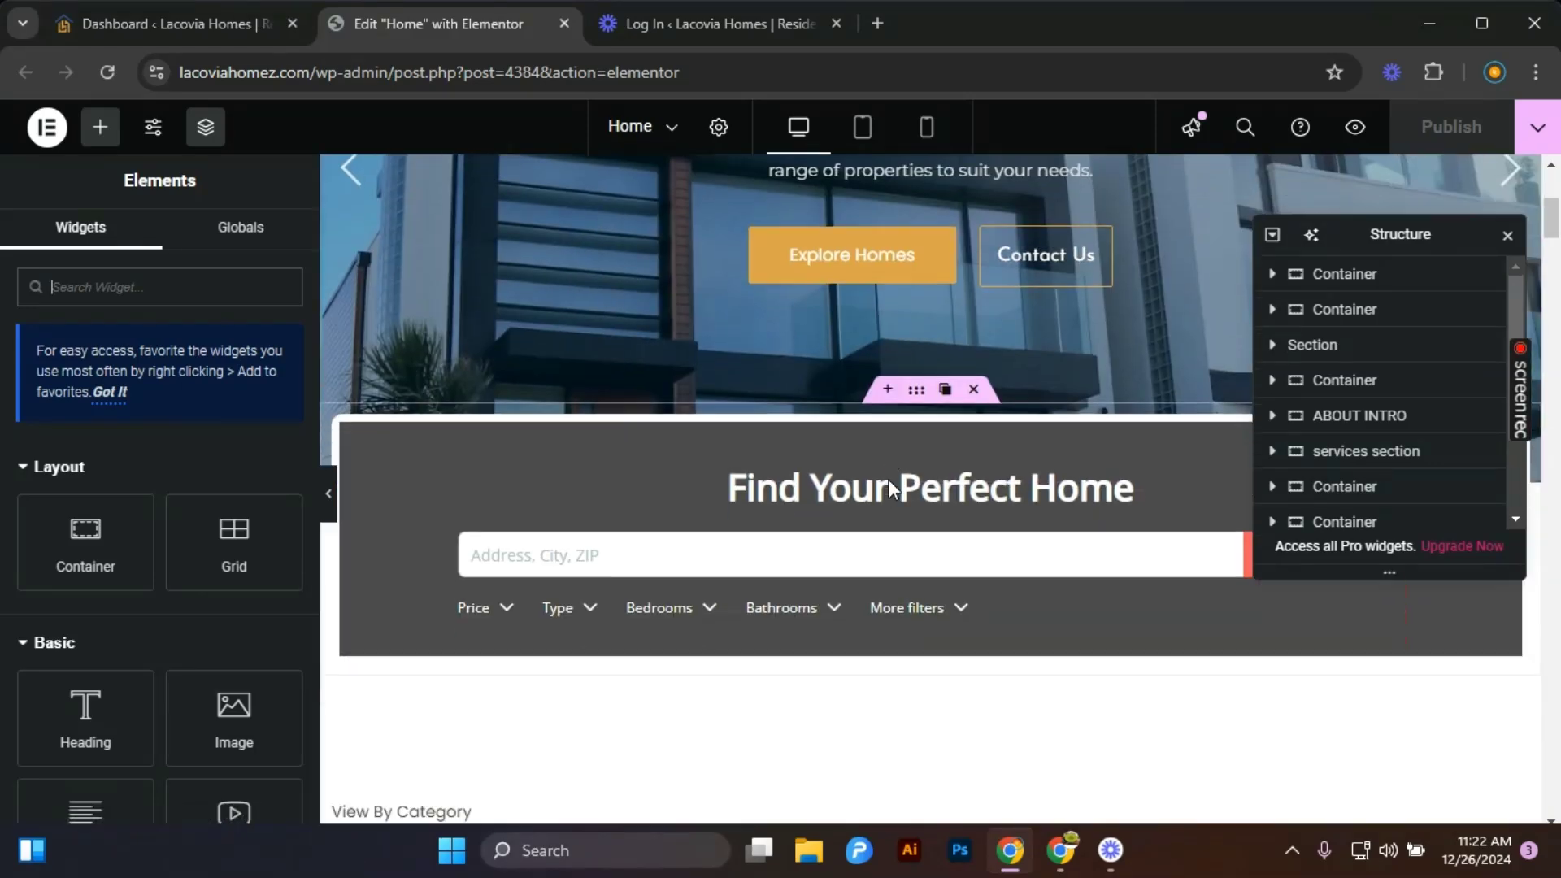
Duplicate the property search container on the homepage and delete the duplicate copy.
scroll(894, 455, up, 4)
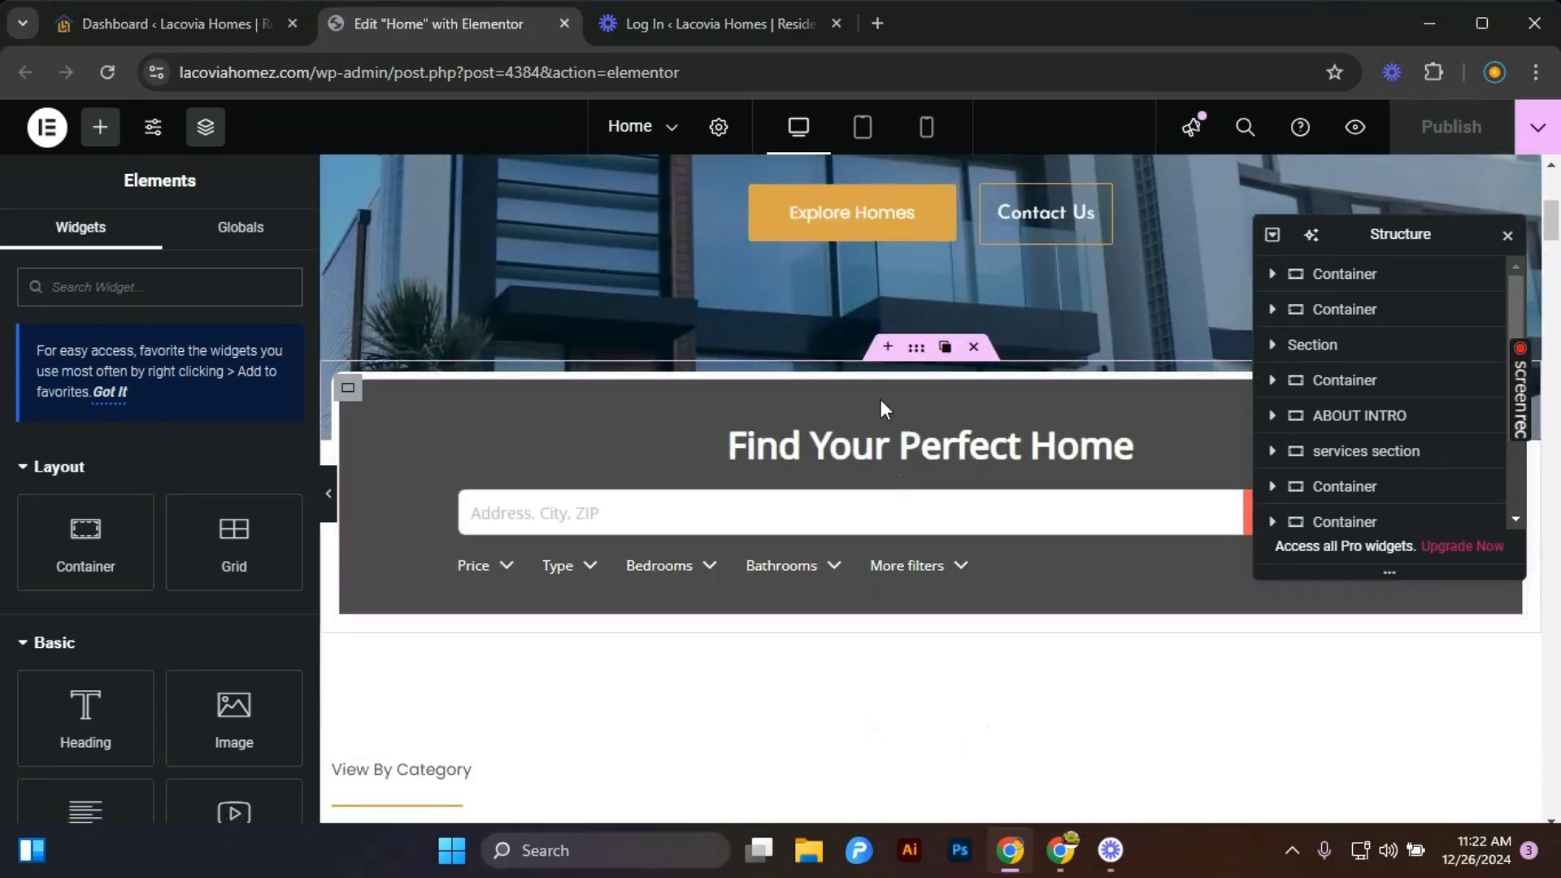
click(945, 348)
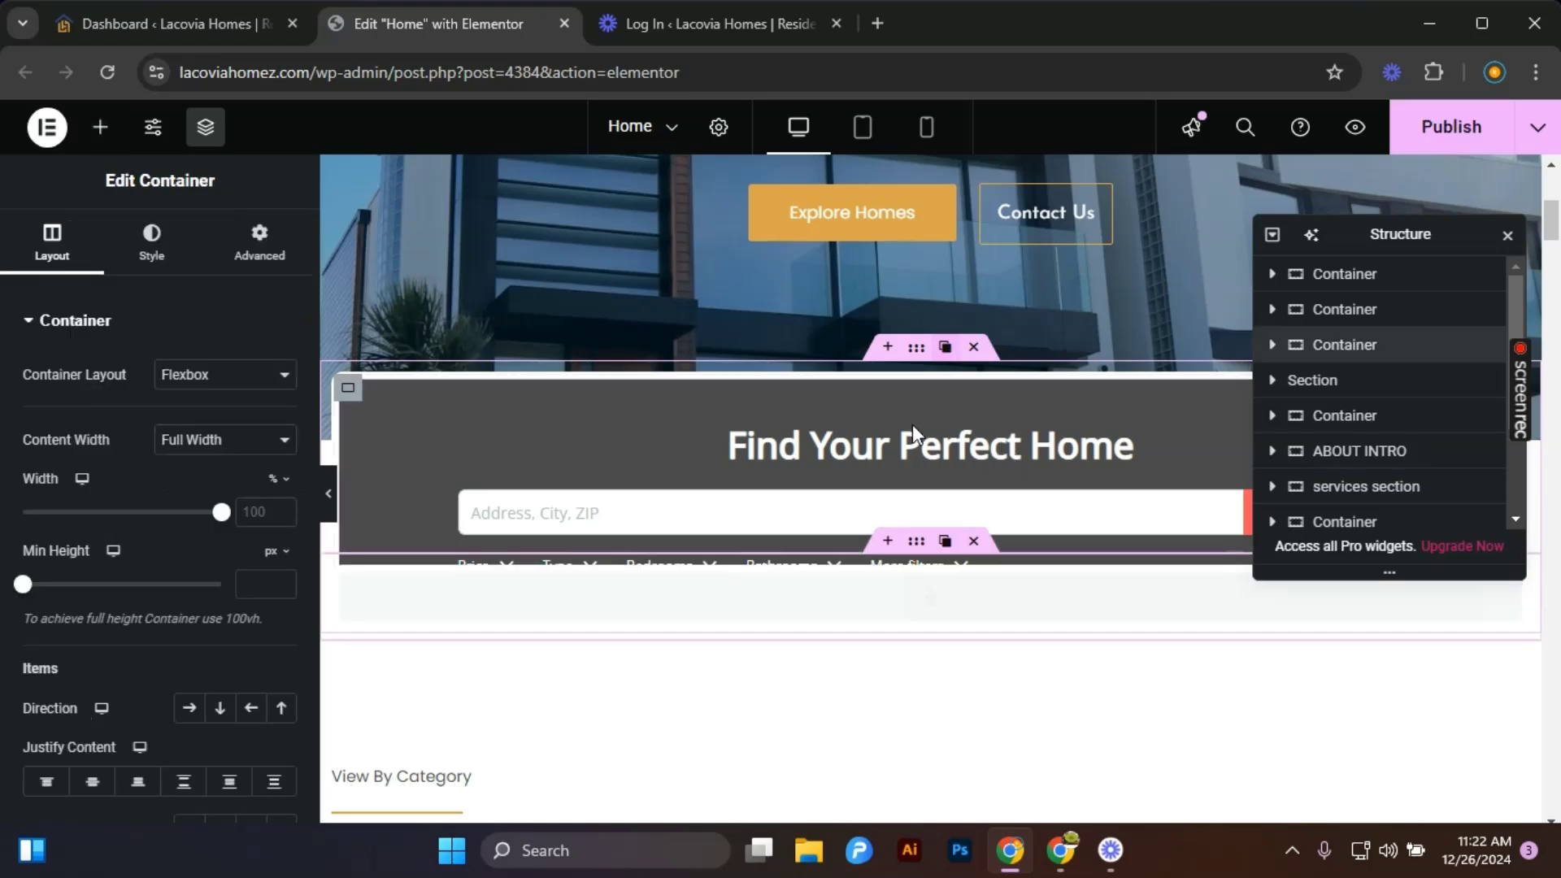
scroll(914, 423, down, 3)
scroll(926, 391, up, 2)
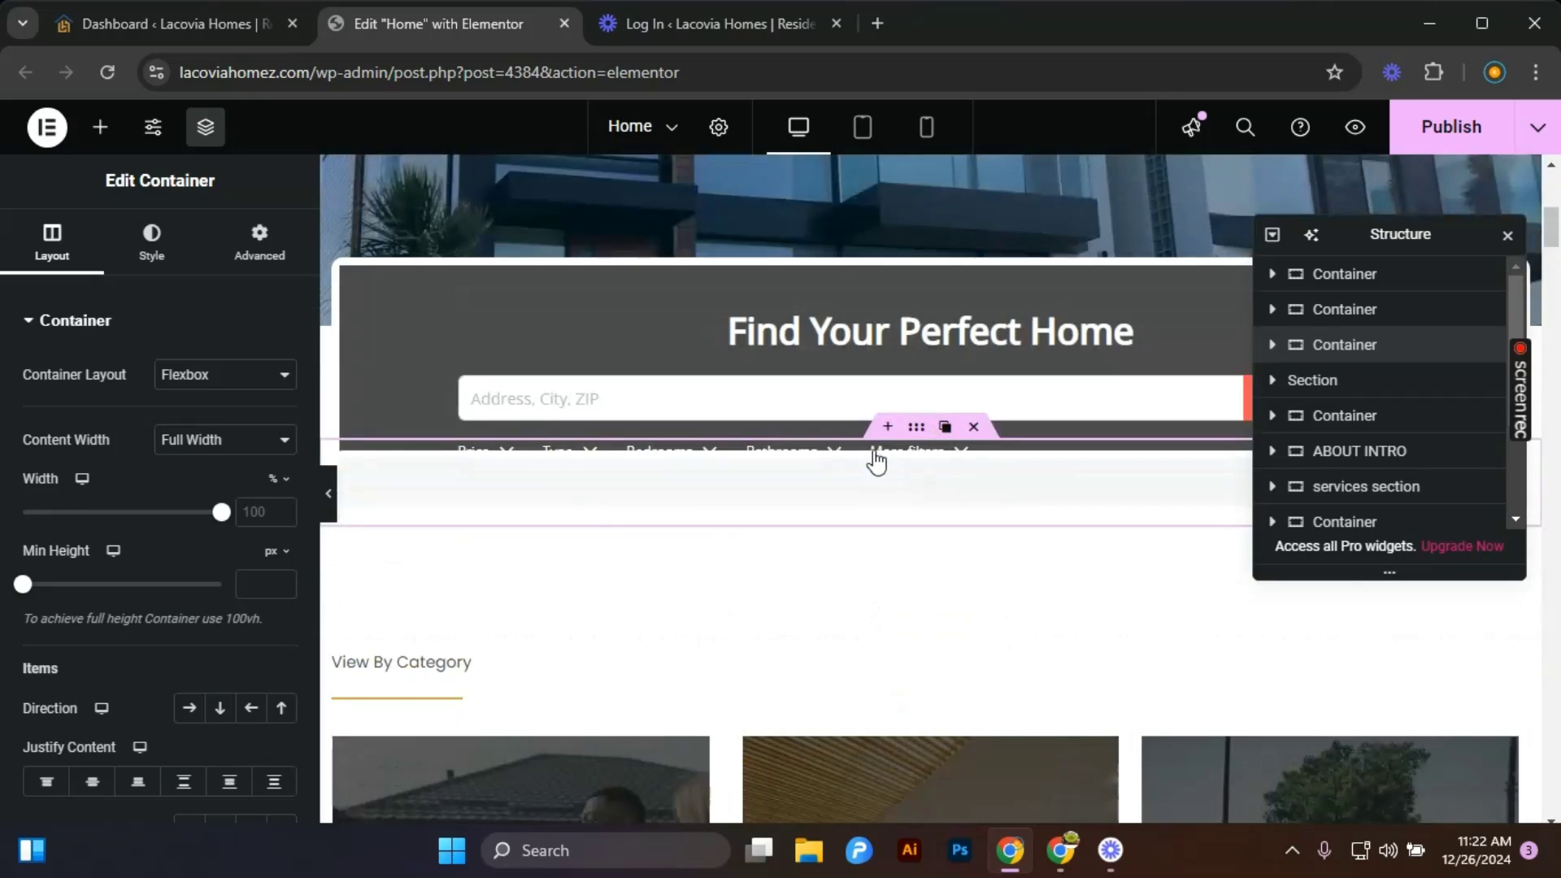
scroll(846, 463, up, 2)
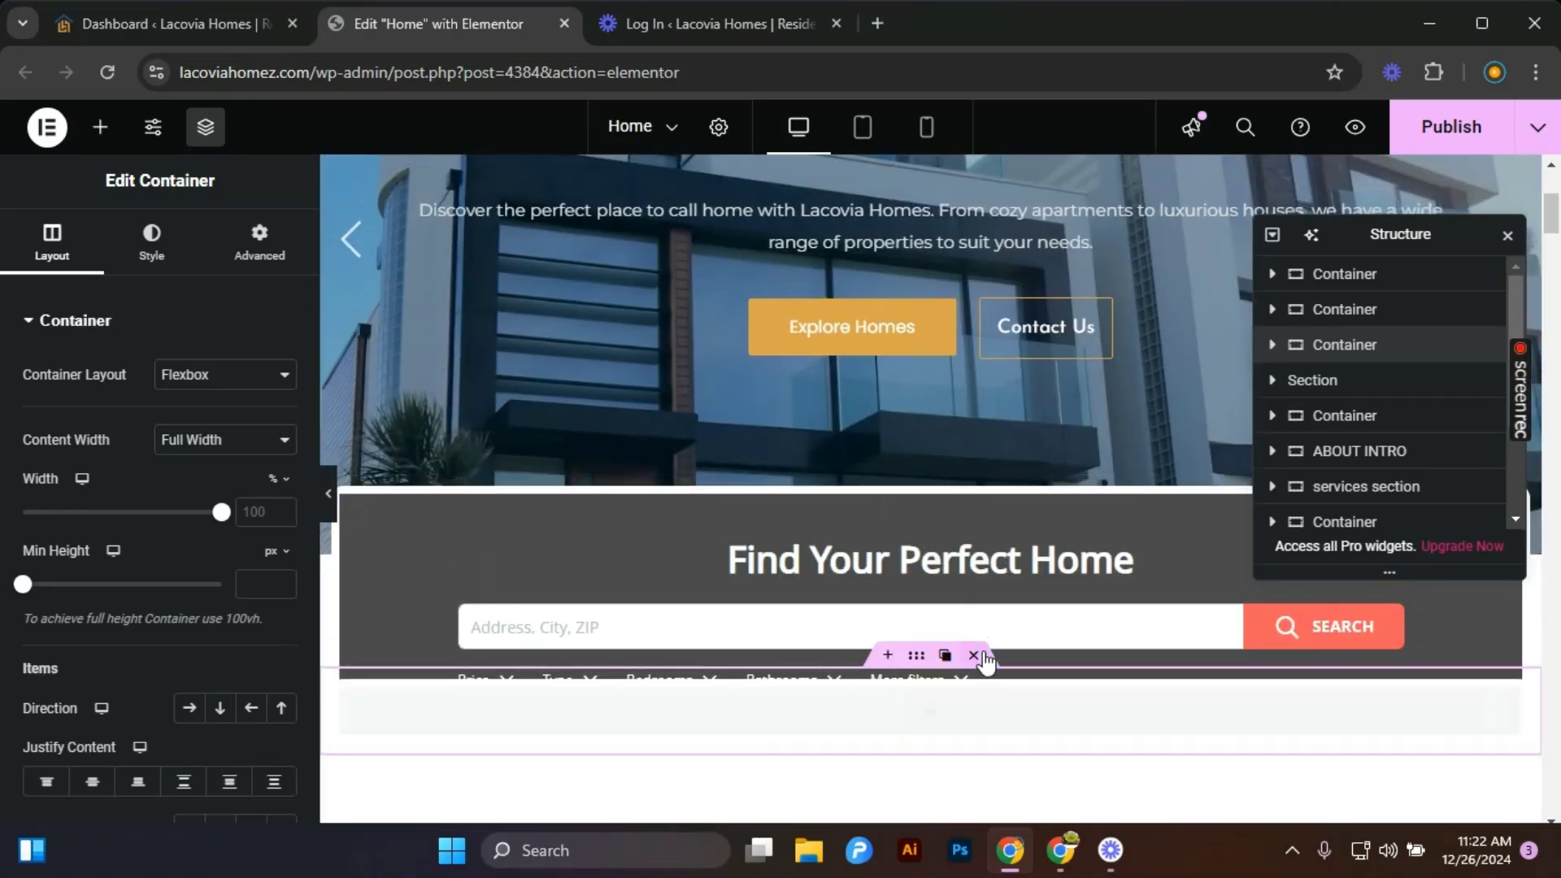
key(Delete)
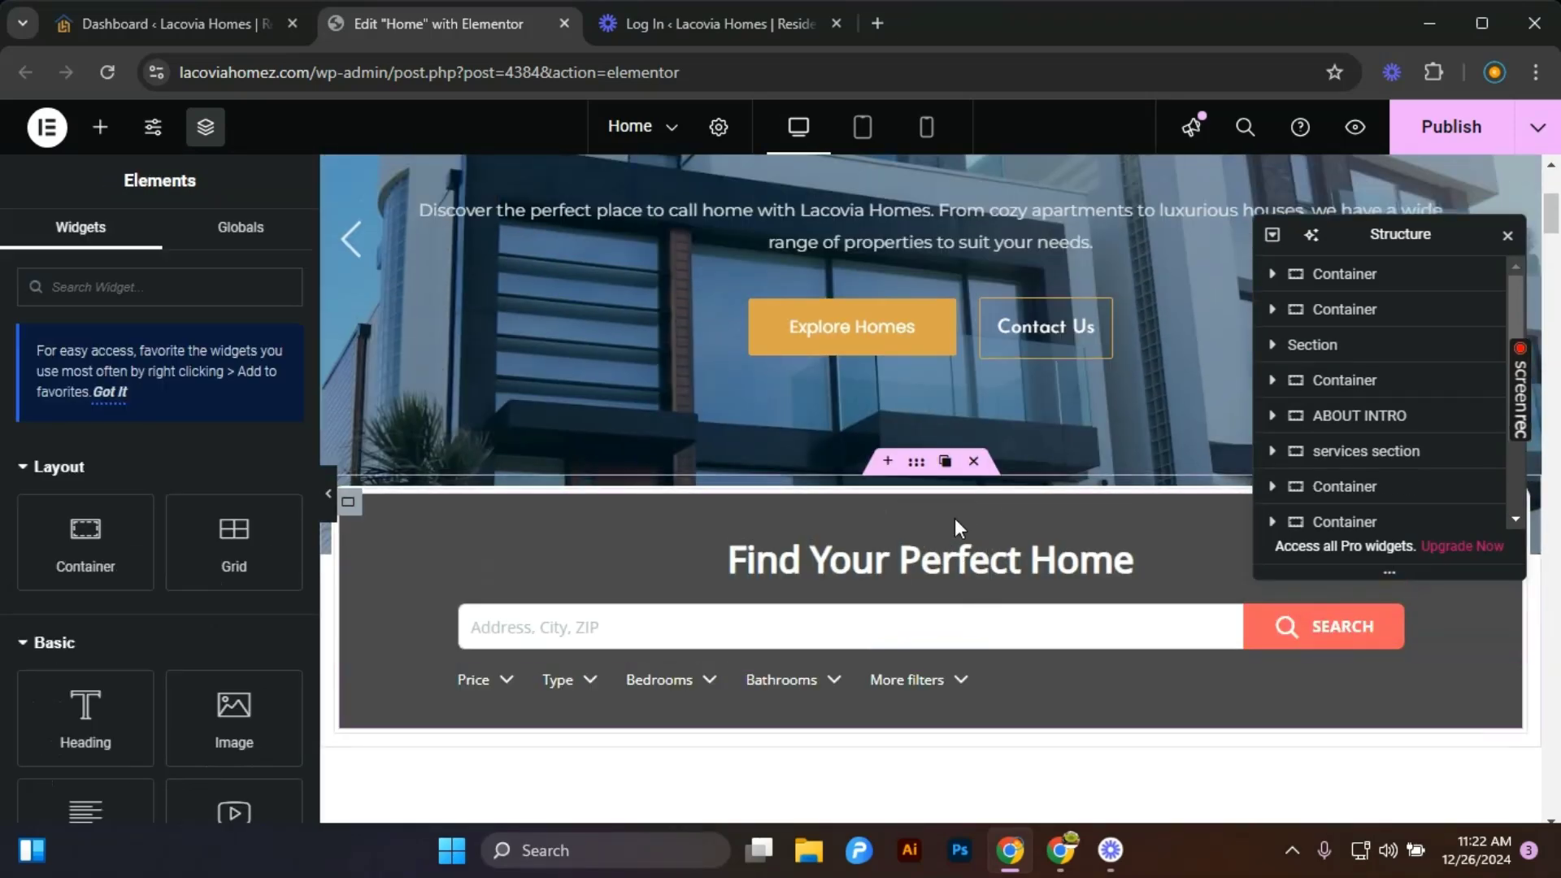
Delete the Find Your Perfect Home search container and scroll through the listings and About Us sections.
click(970, 461)
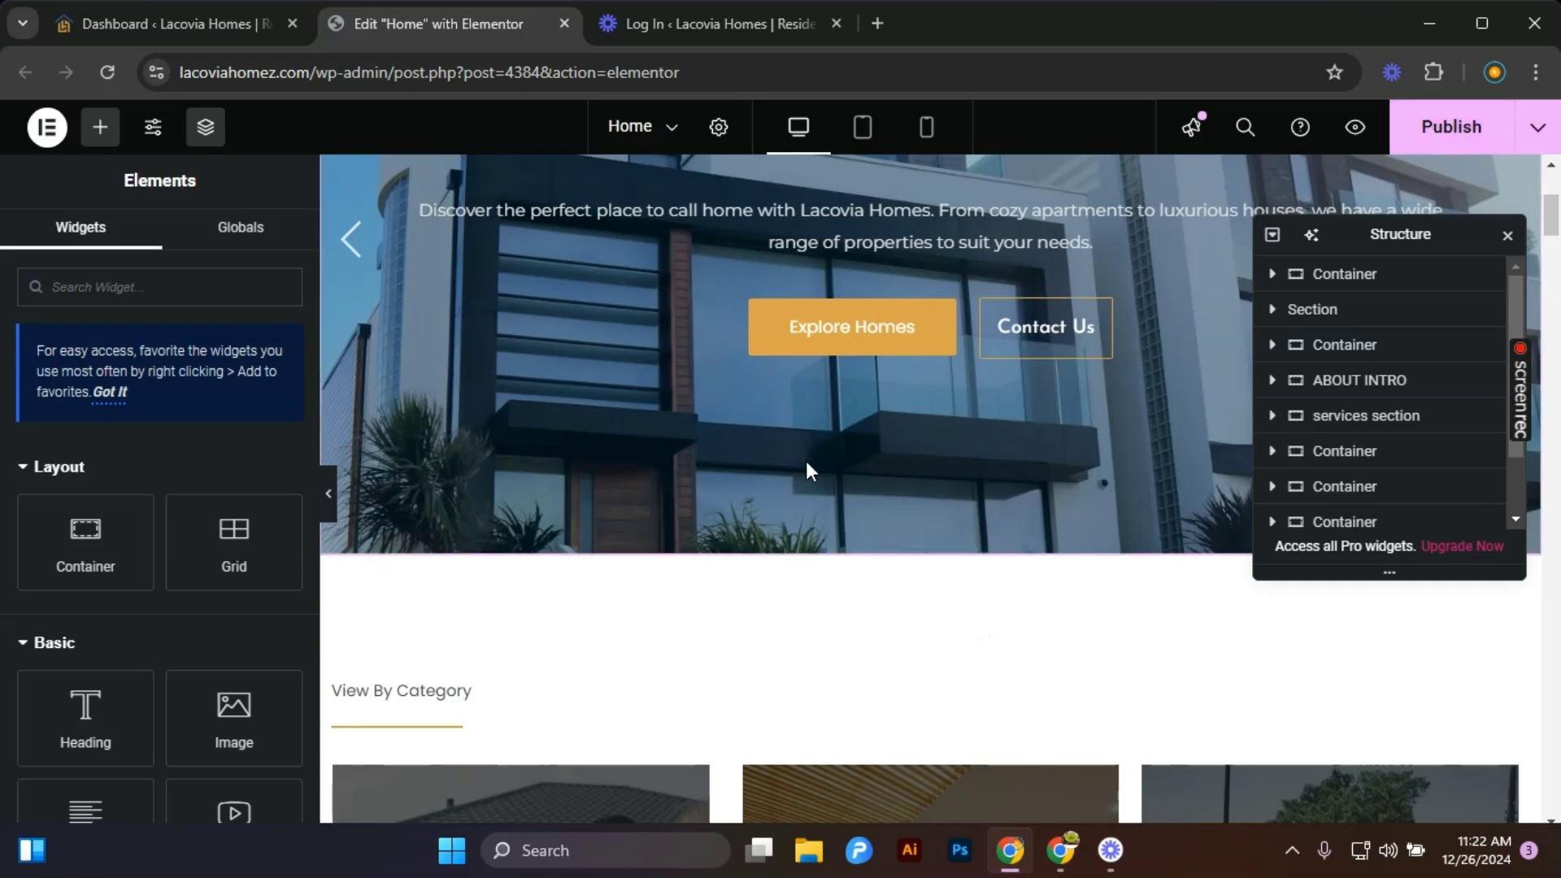
scroll(808, 459, down, 15)
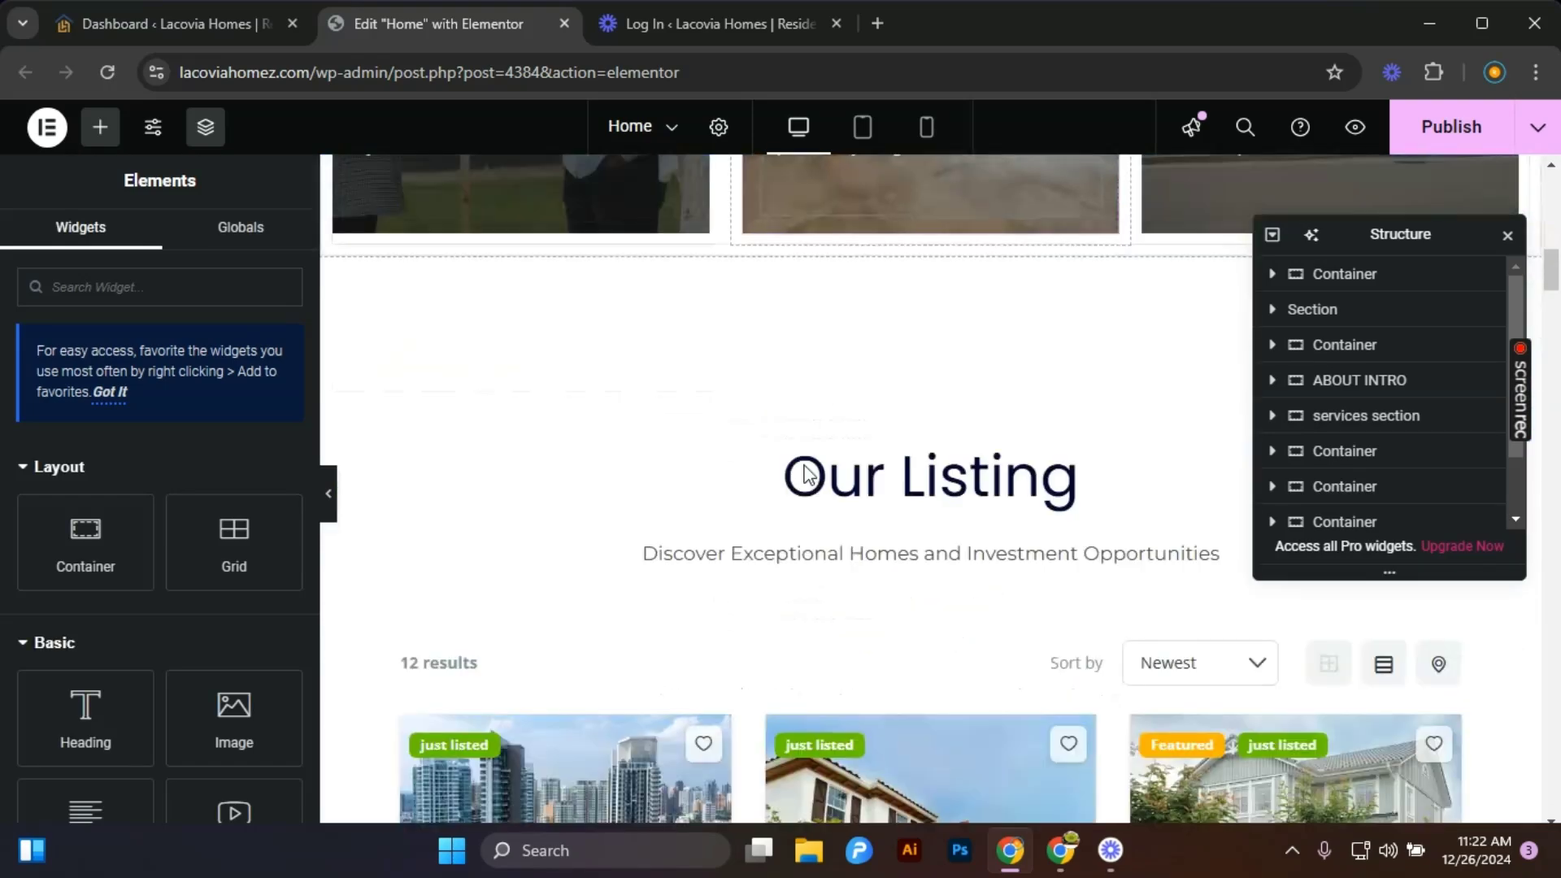
scroll(801, 468, down, 10)
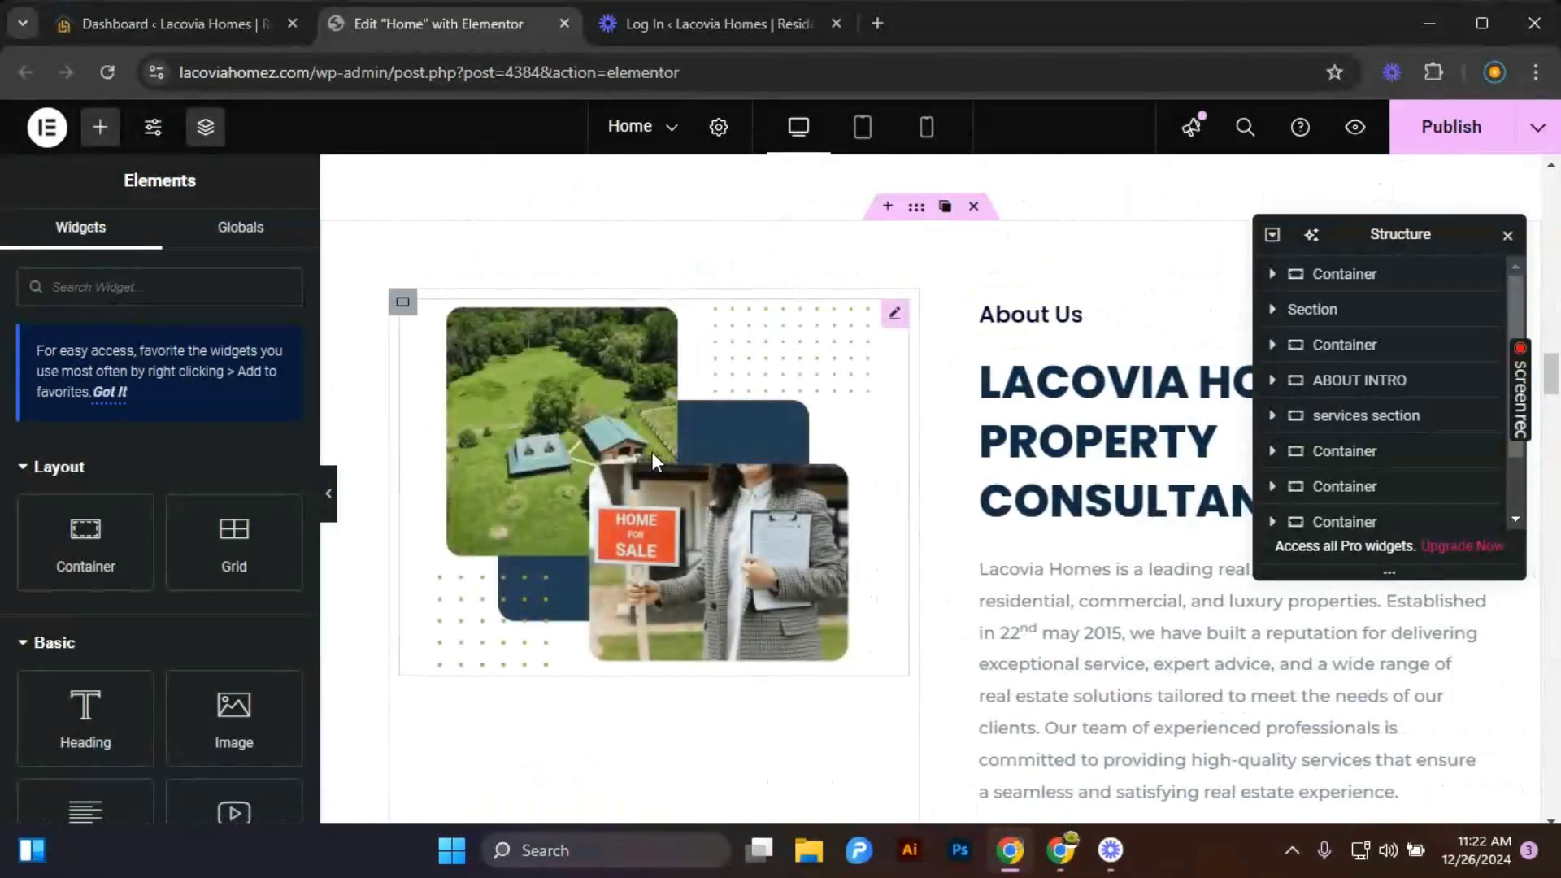
scroll(652, 451, up, 6)
scroll(640, 419, up, 8)
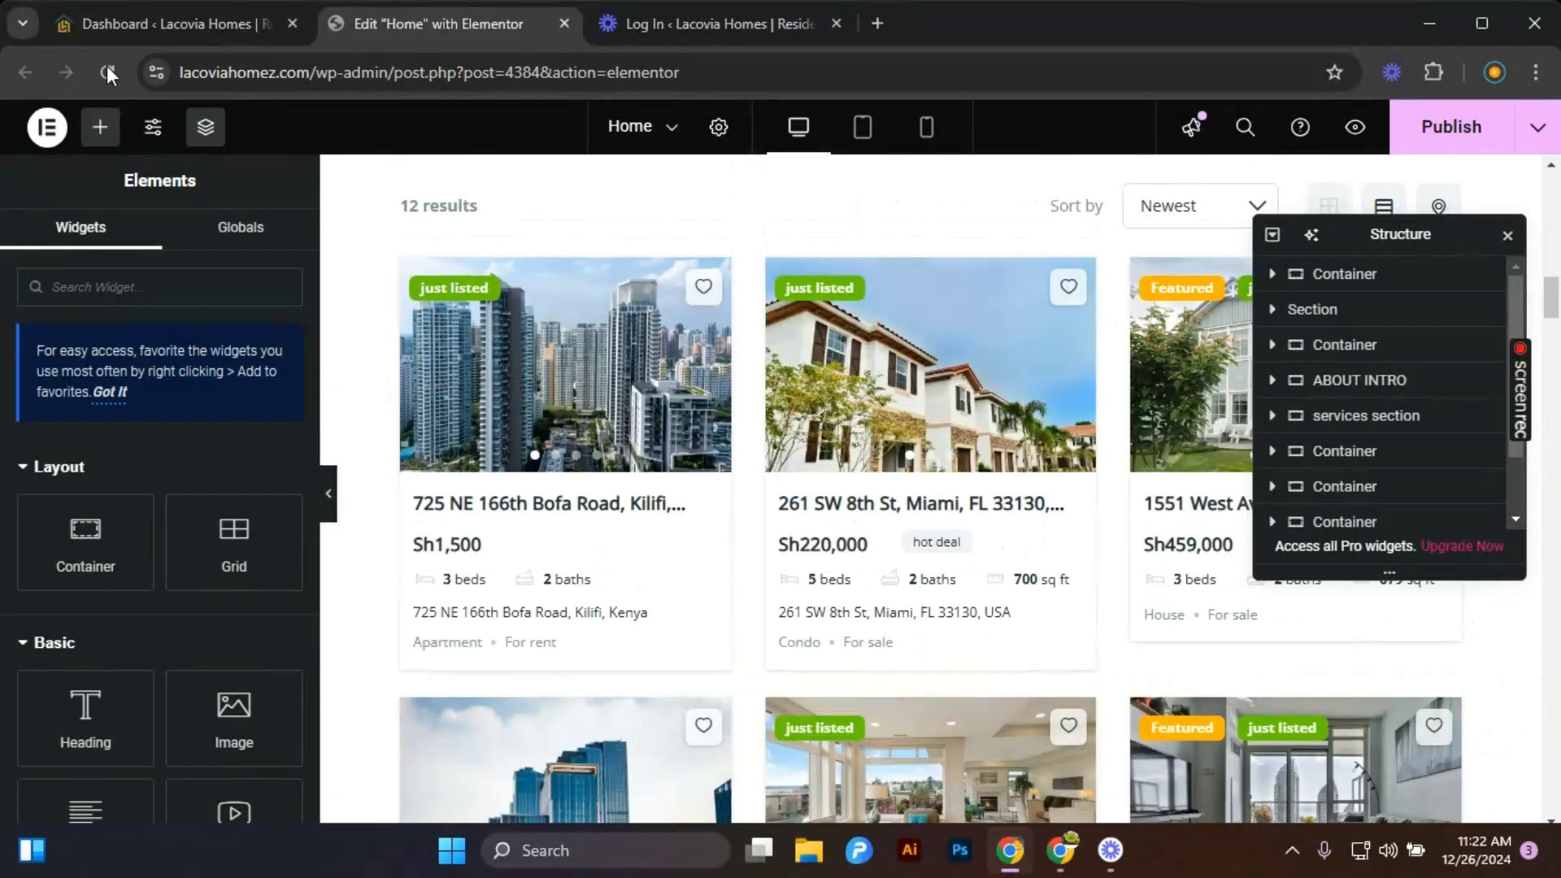
Close the Elementor editor tab and leave without saving changes.
click(565, 24)
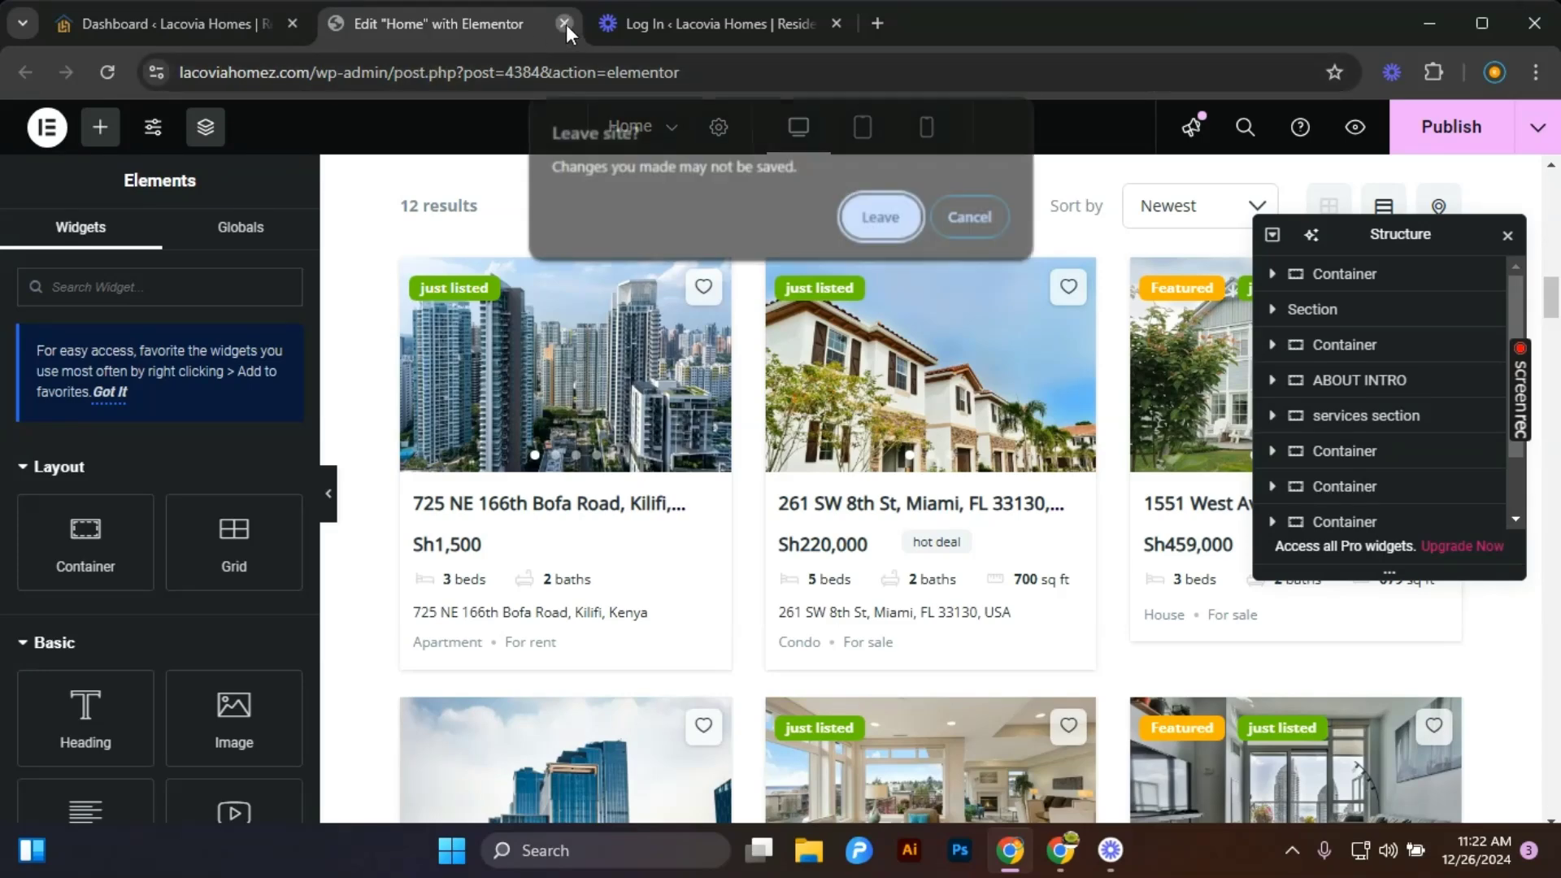
click(870, 214)
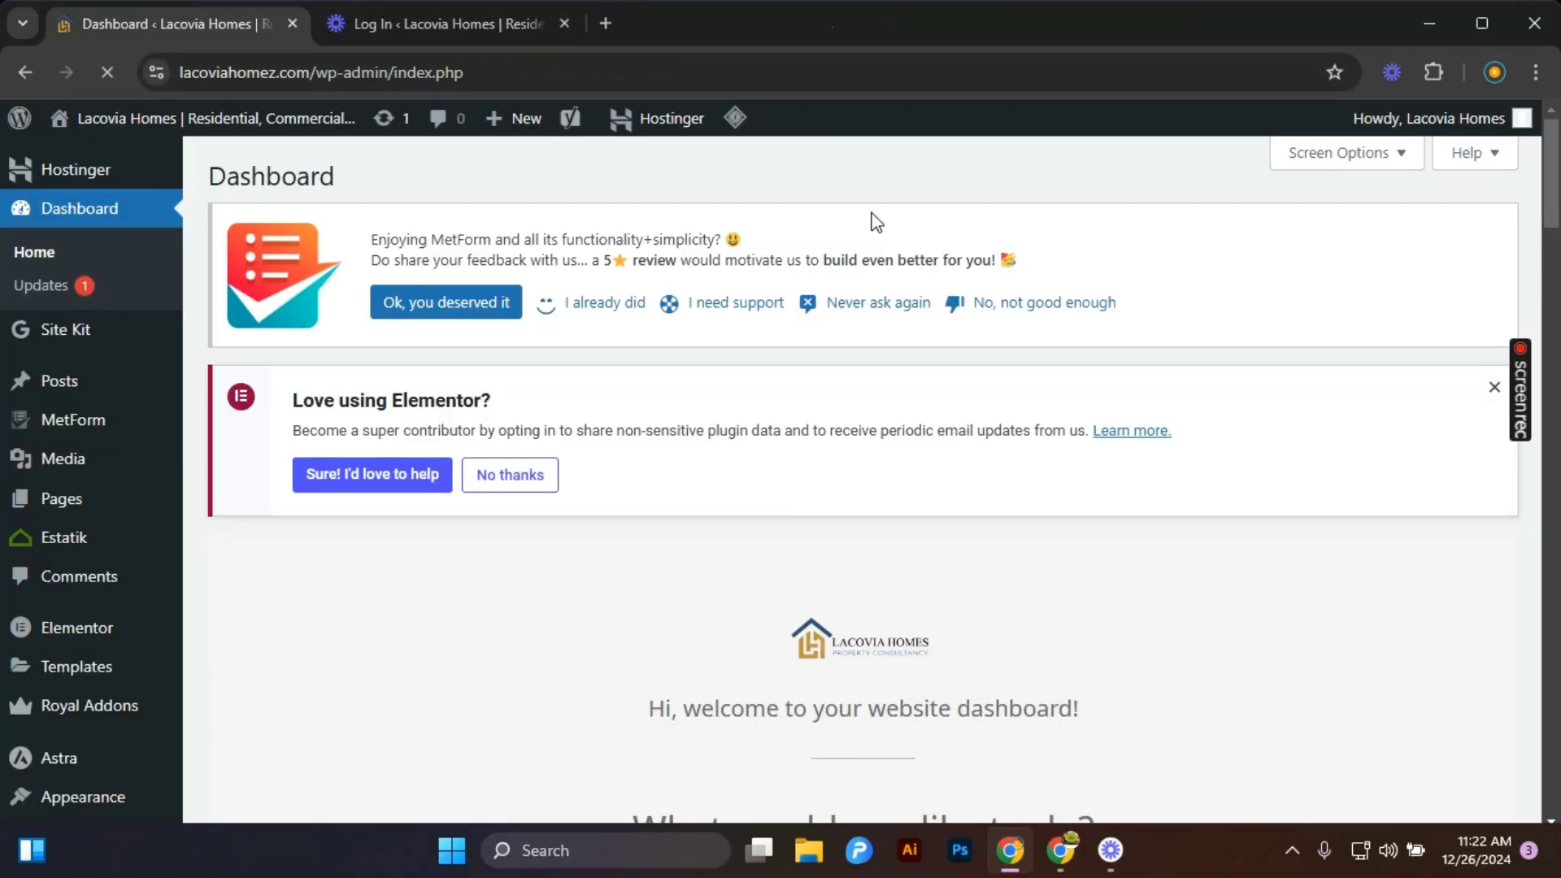
Browse the dashboard's quick-action cards and open the Media Library.
scroll(774, 520, down, 6)
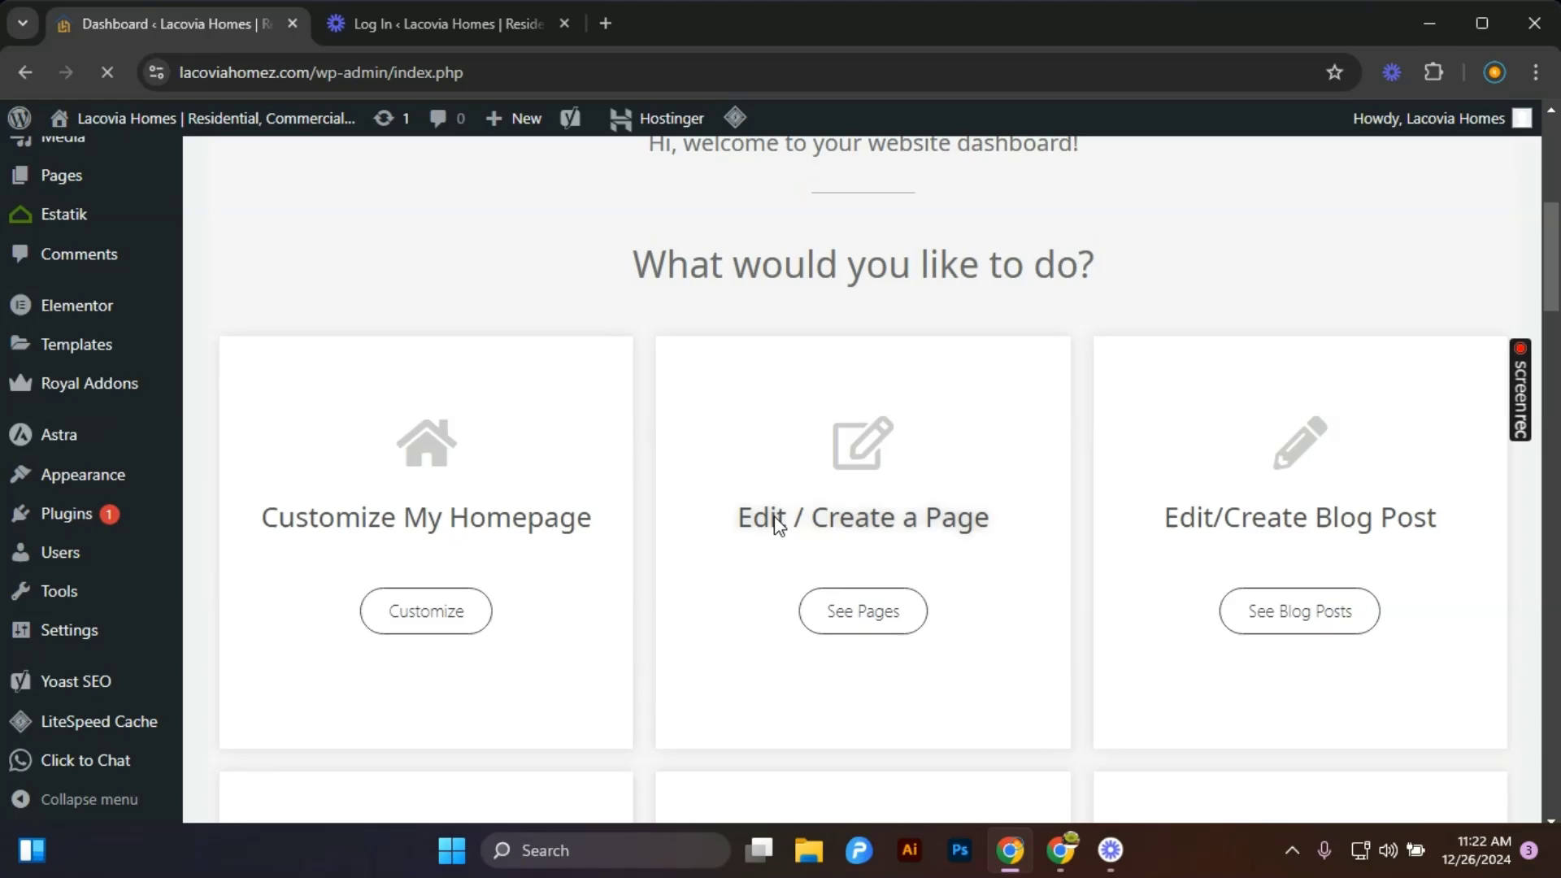
scroll(769, 508, down, 10)
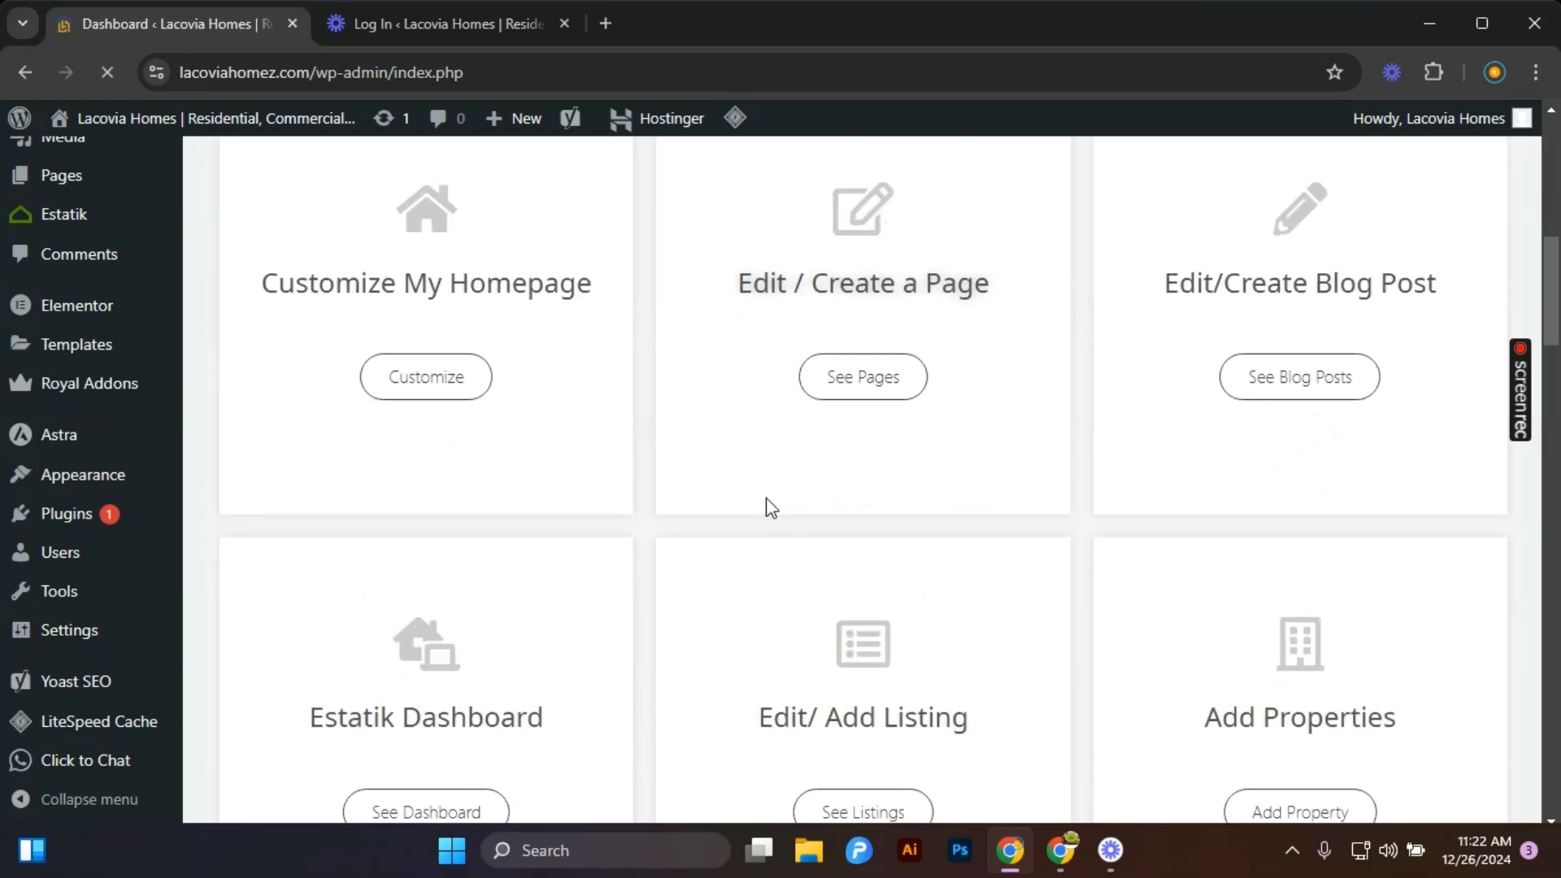
scroll(769, 498, up, 4)
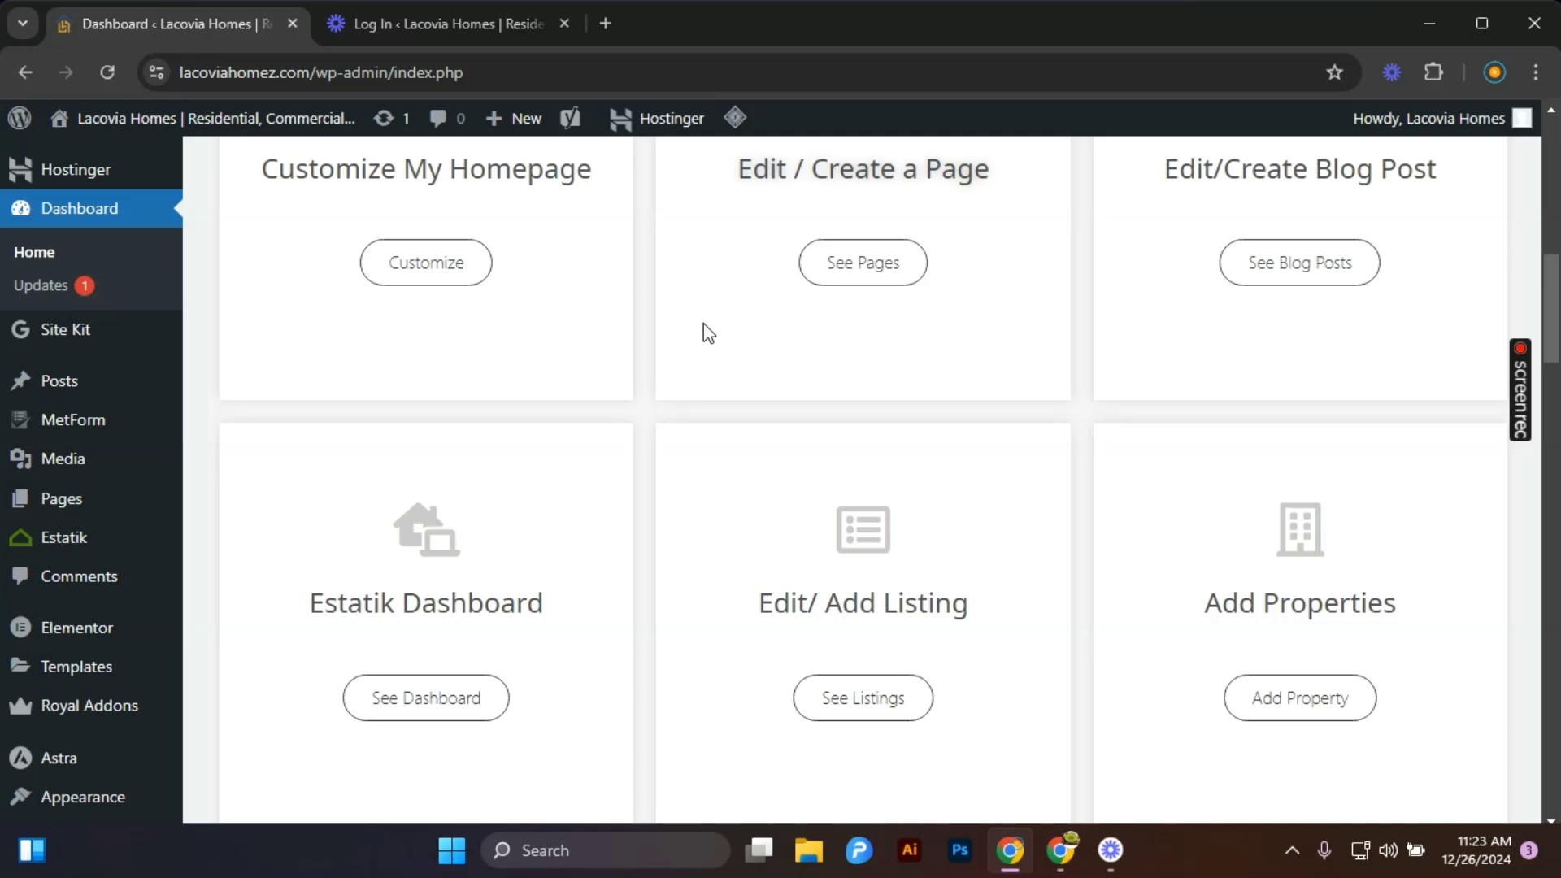
scroll(708, 321, down, 3)
scroll(715, 334, up, 4)
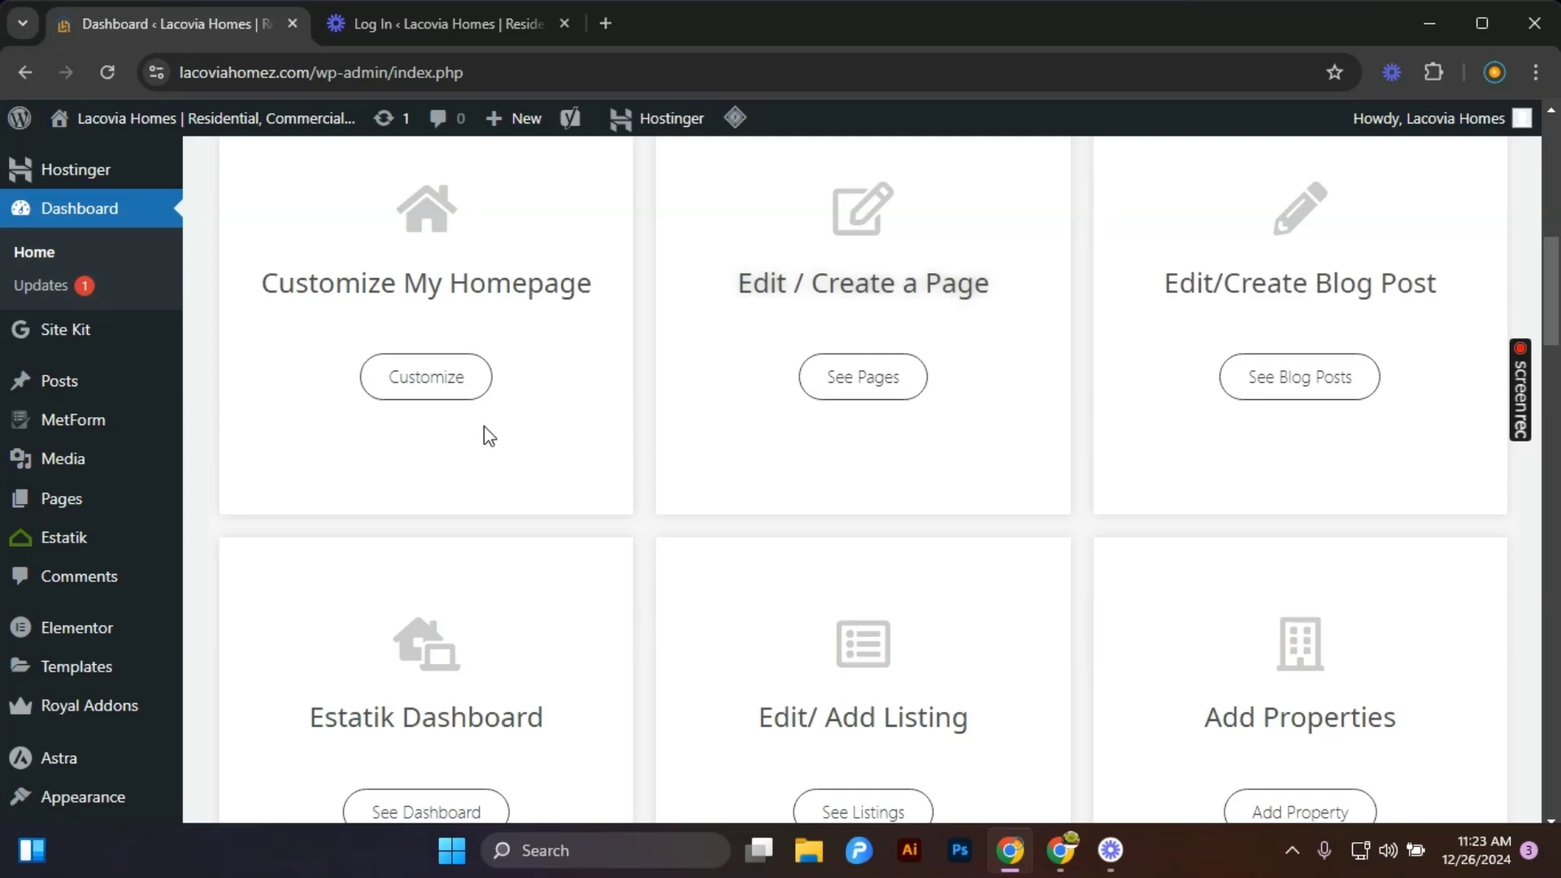
scroll(485, 449, down, 8)
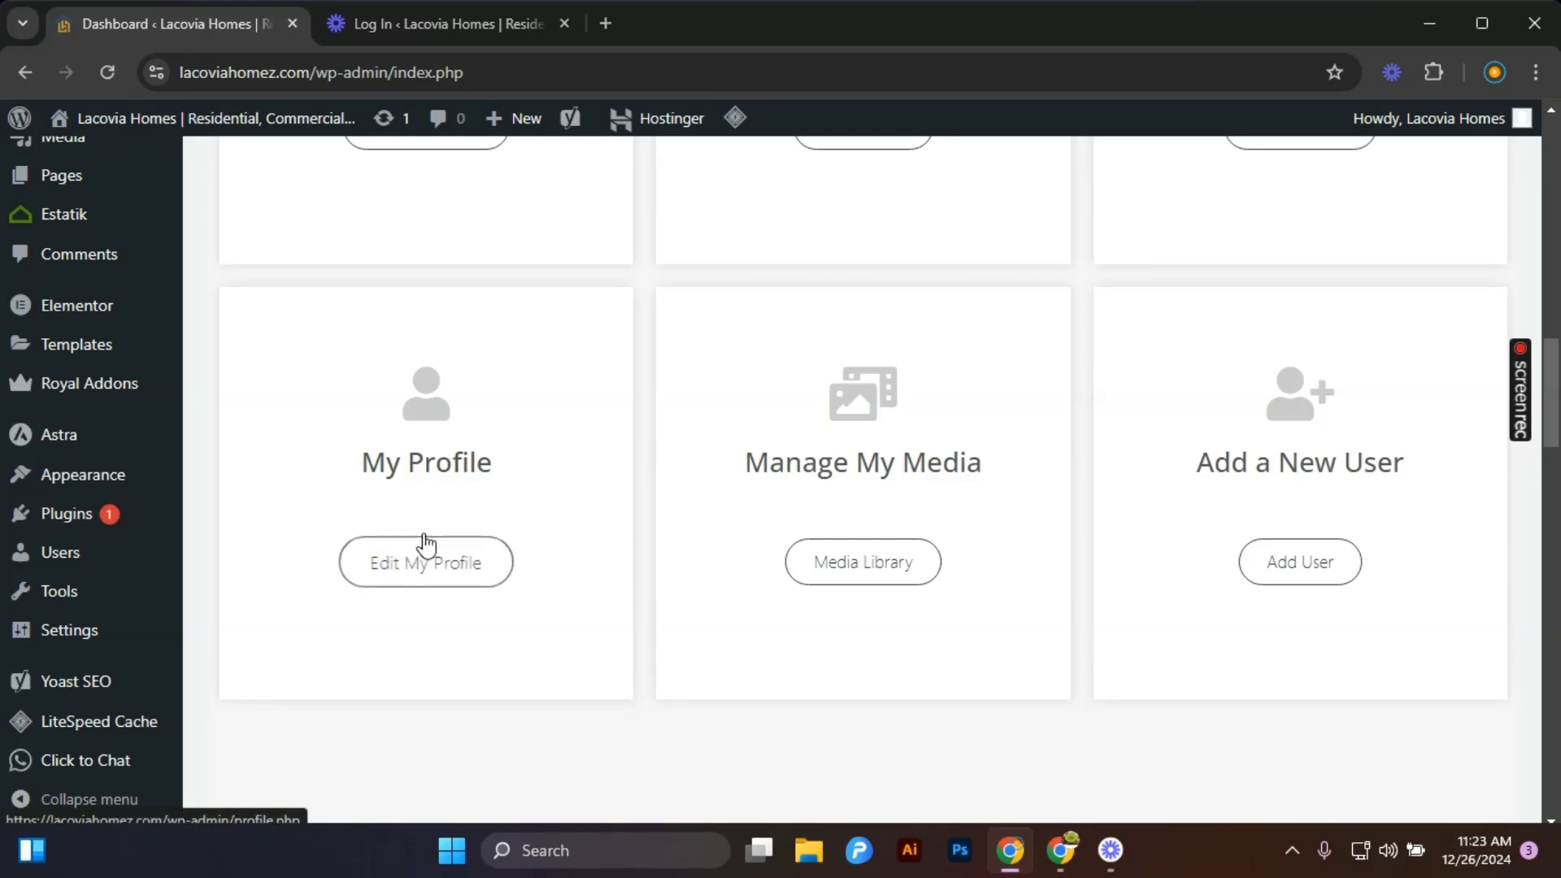
click(850, 562)
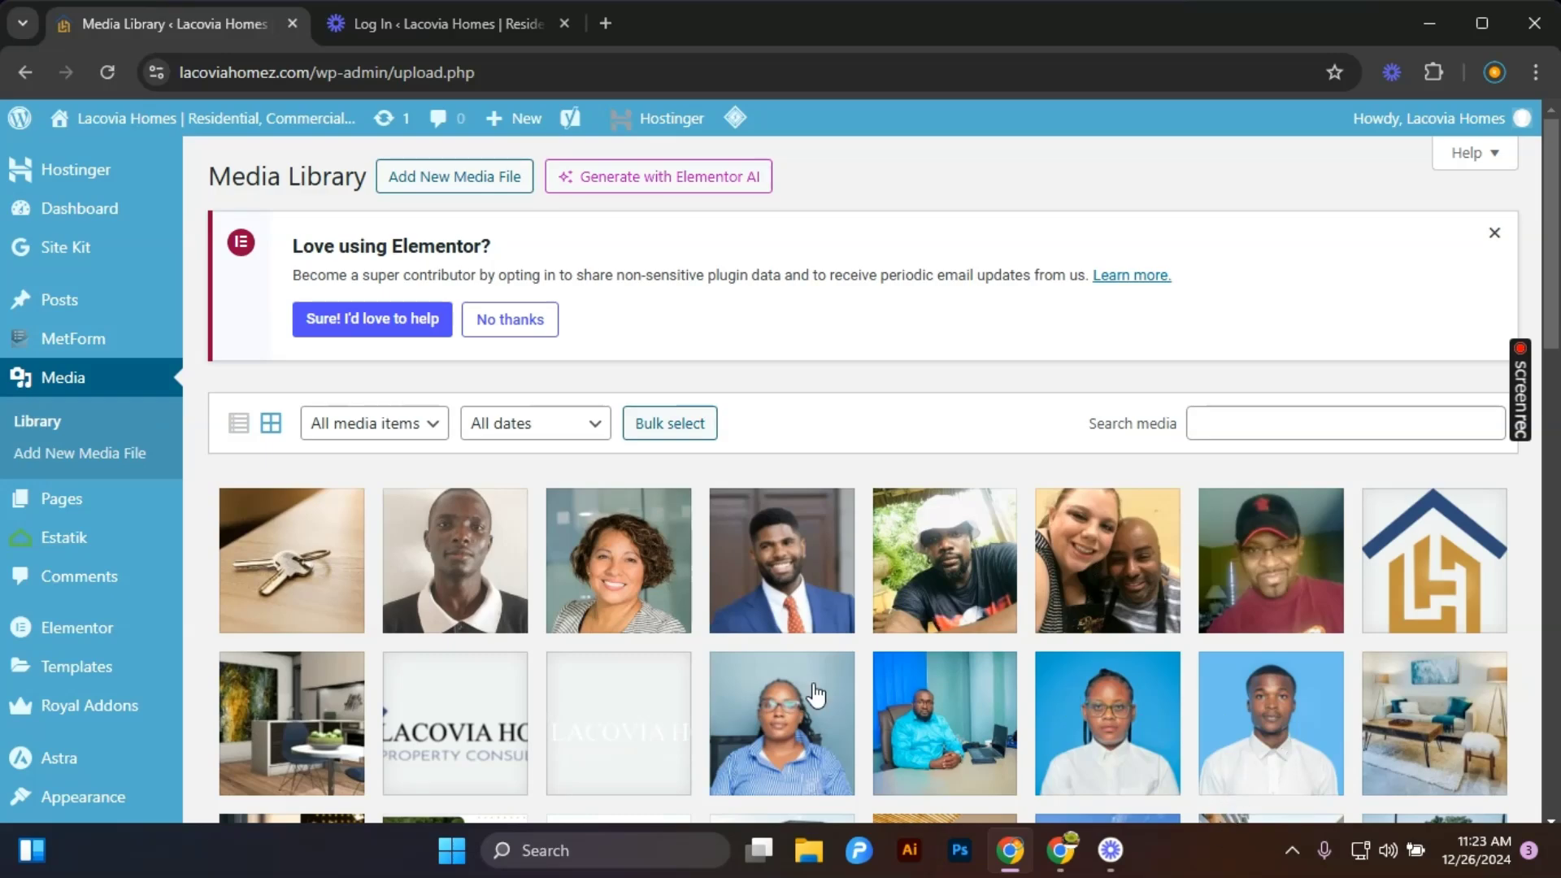
Open the image 20241025_133208 and delete it permanently.
click(438, 577)
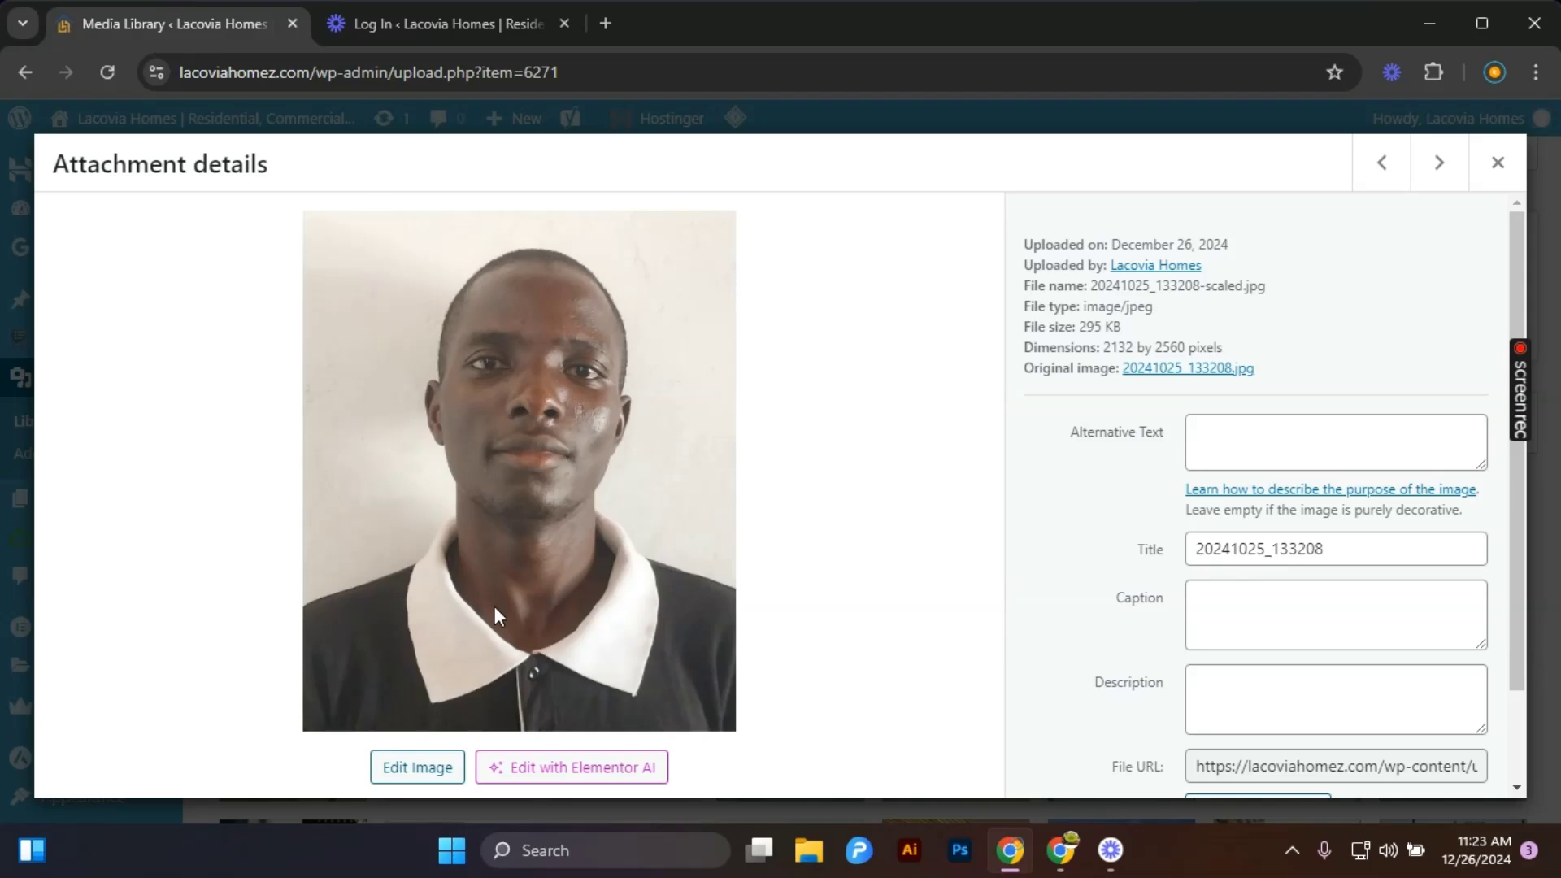
scroll(1209, 484, down, 2)
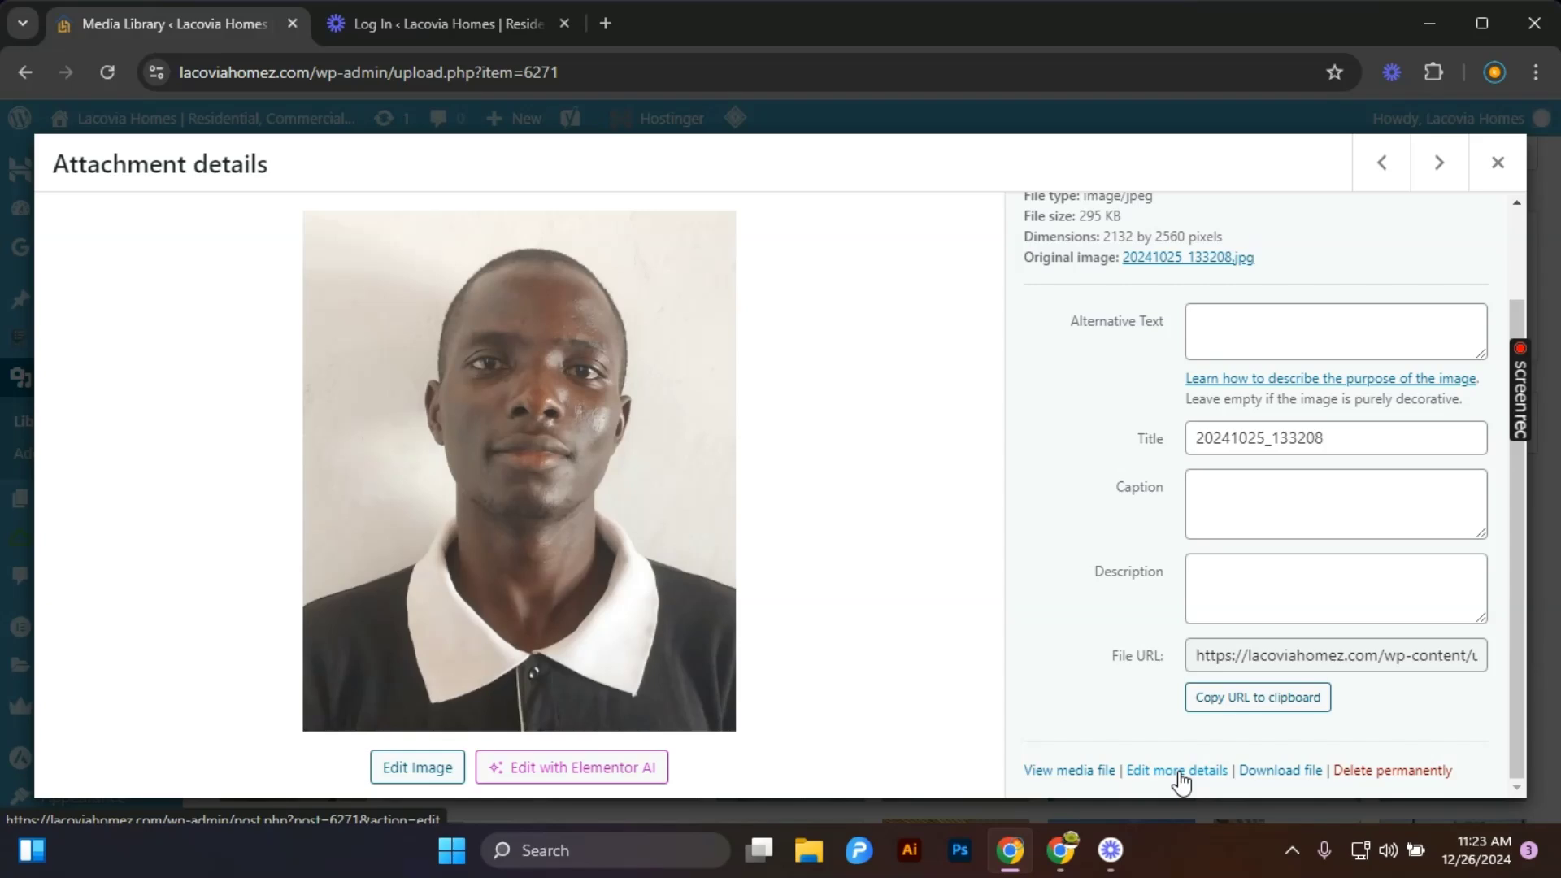
click(1392, 771)
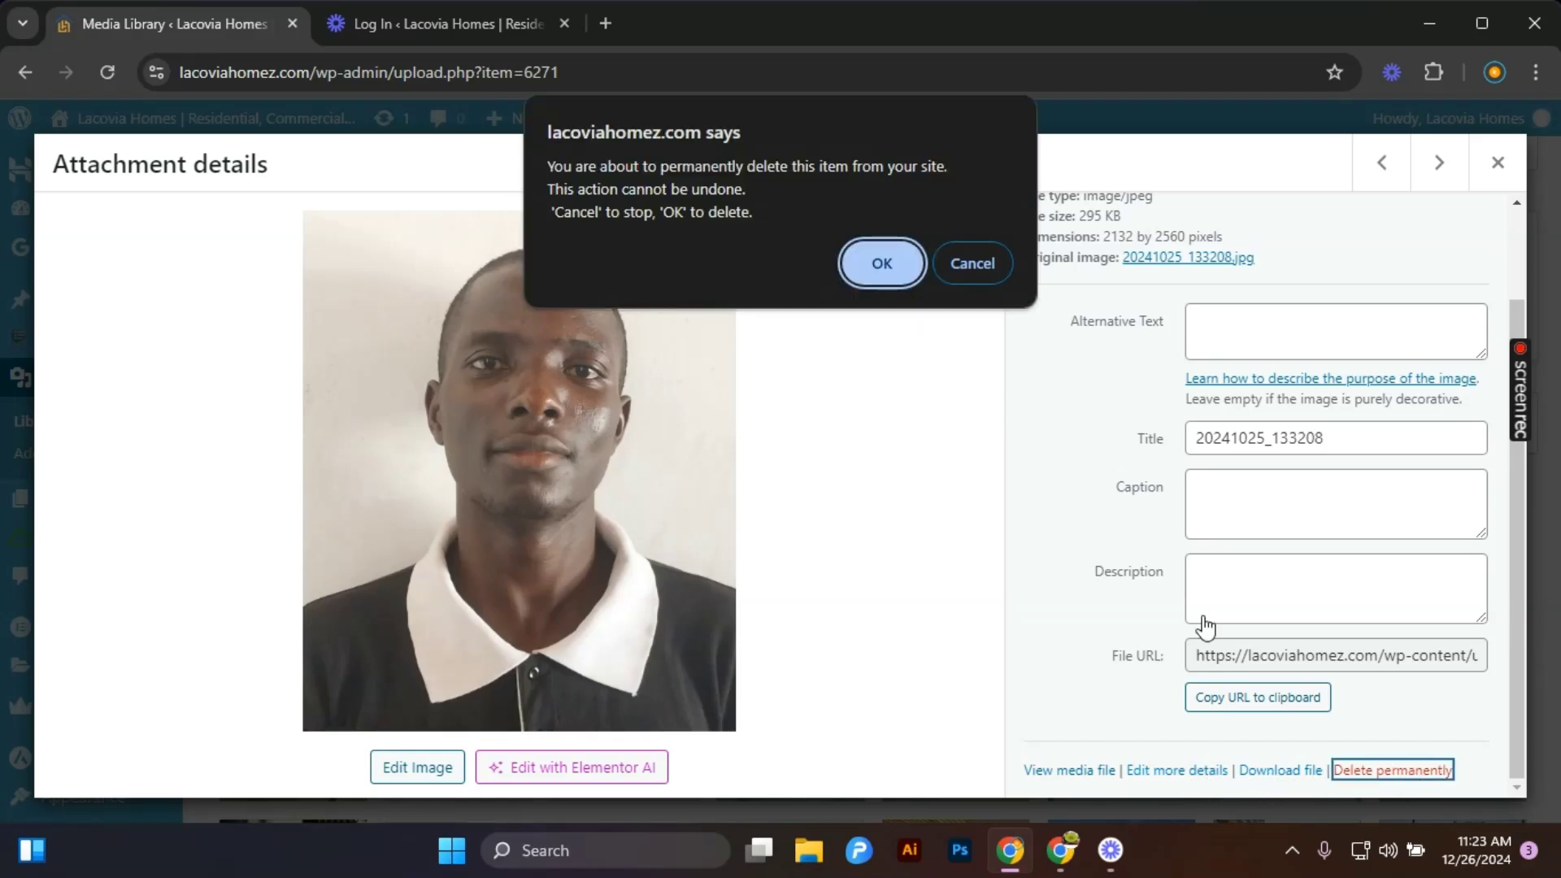
click(905, 270)
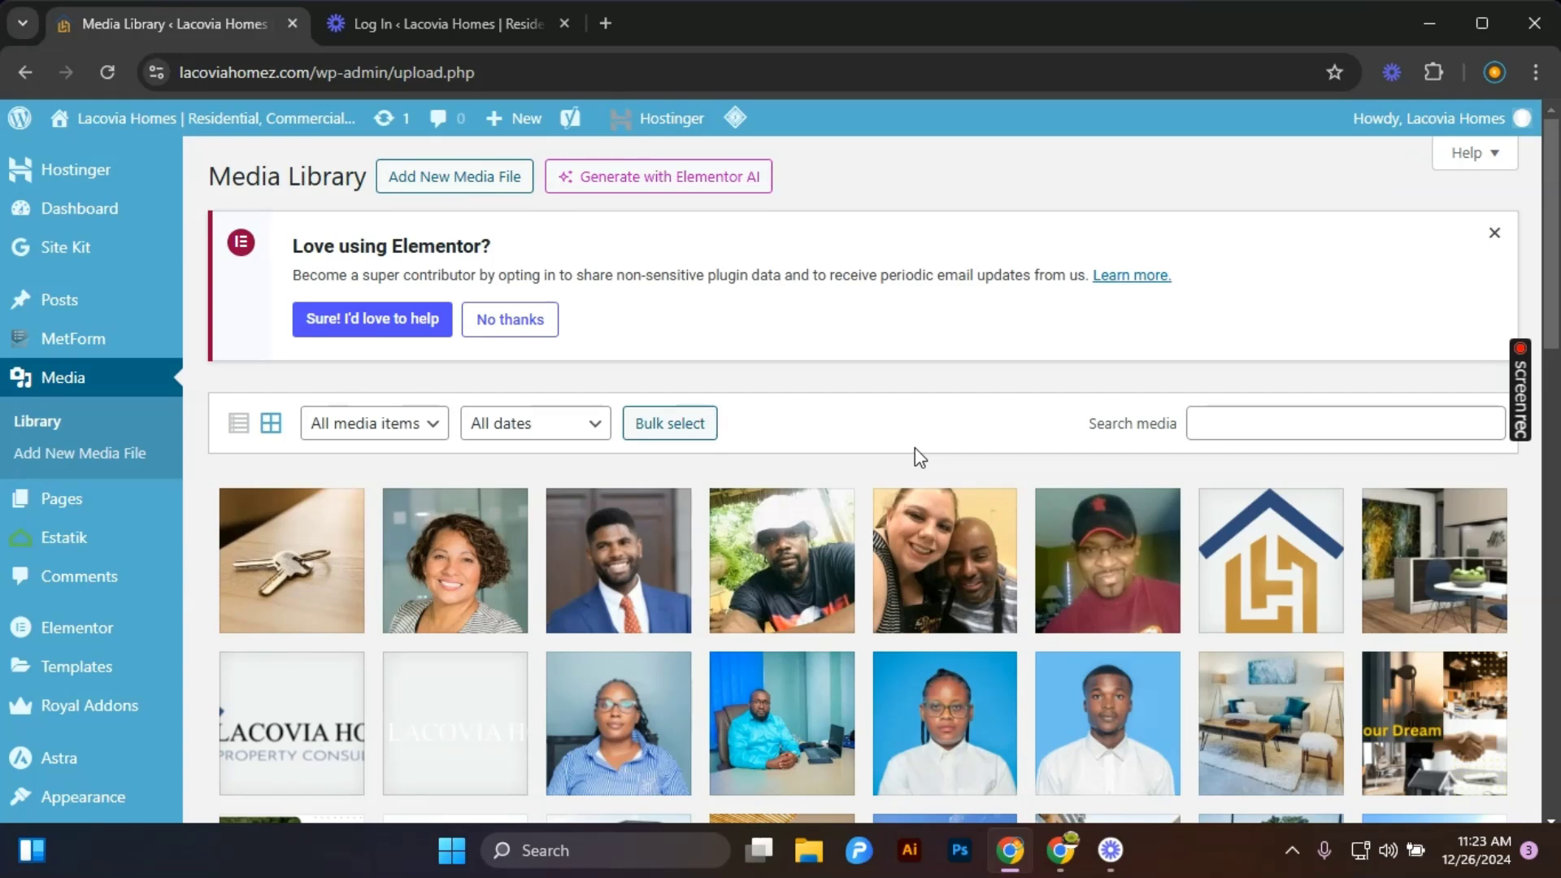
Bulk-select all the blank placeholder media items in the library and delete them permanently.
click(680, 424)
scroll(674, 455, down, 10)
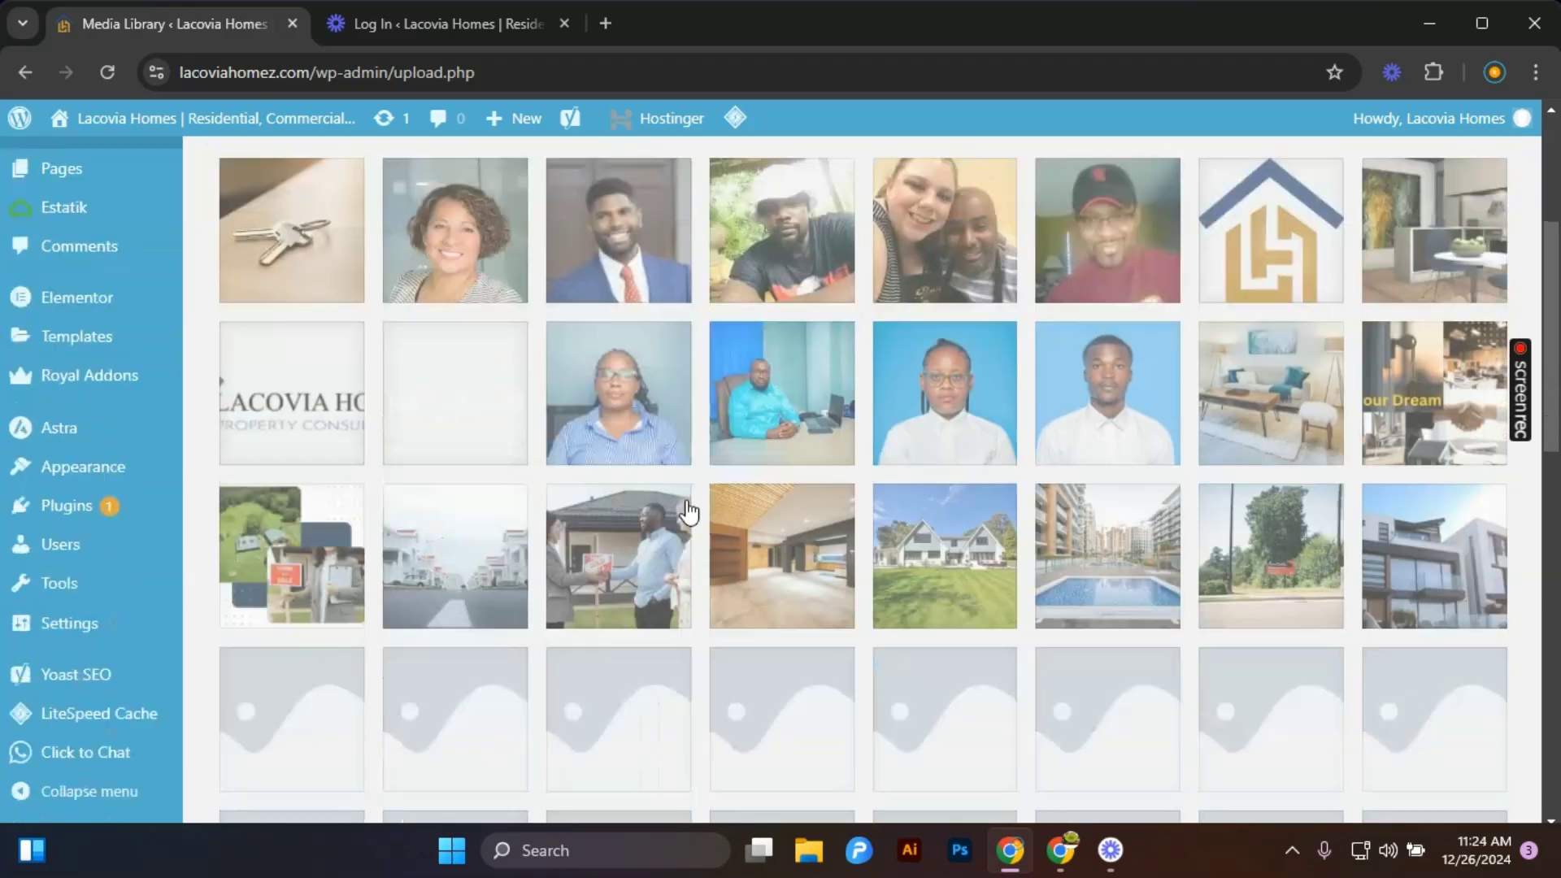
click(333, 352)
click(484, 337)
click(642, 334)
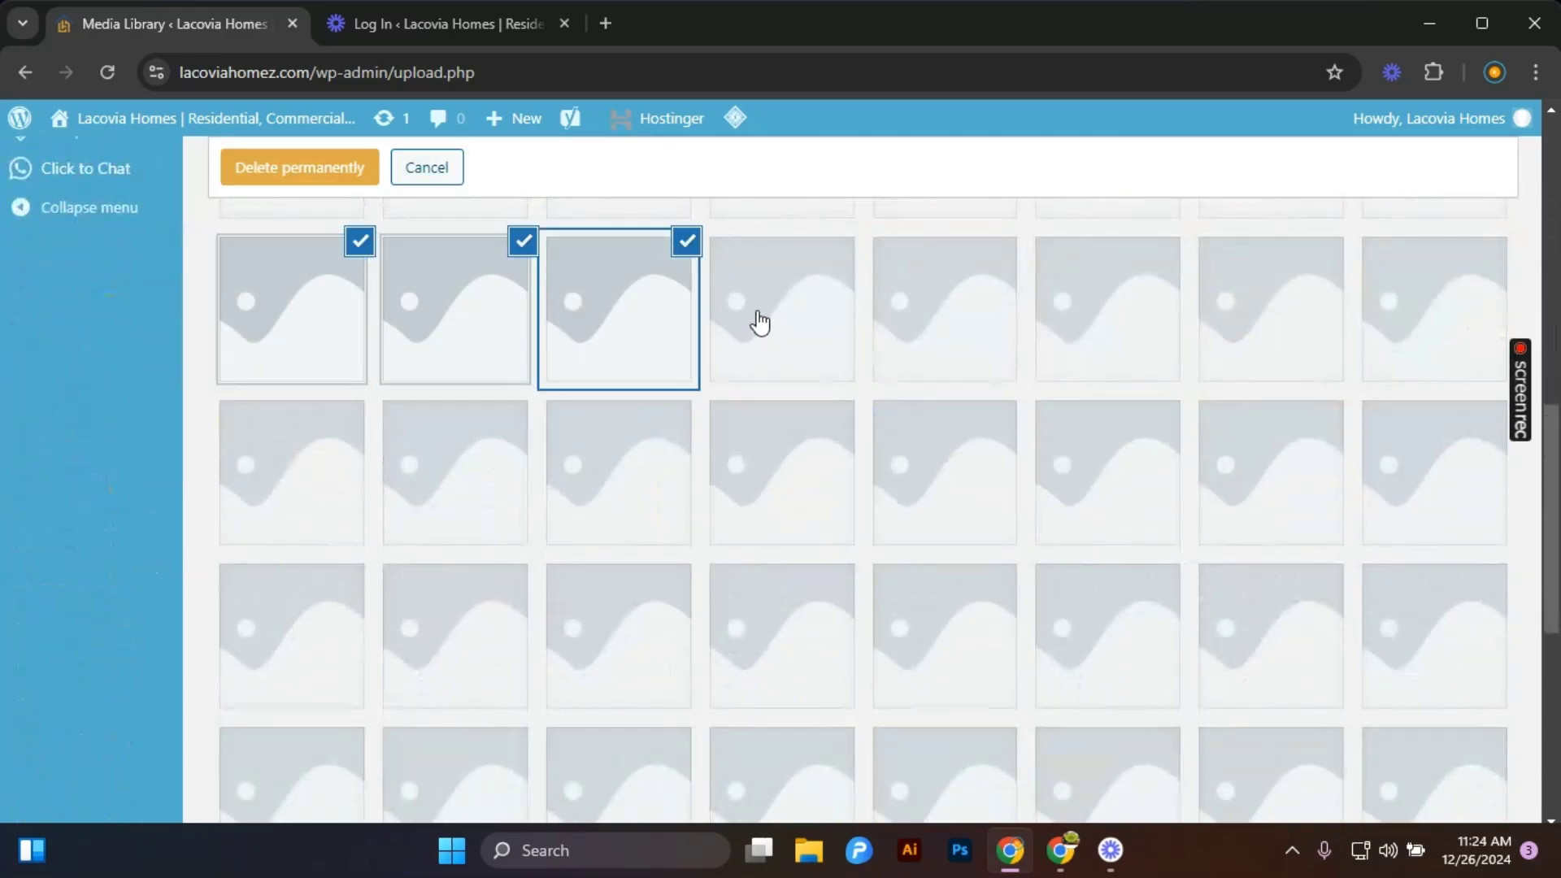
click(801, 329)
click(924, 328)
click(1125, 319)
click(1246, 306)
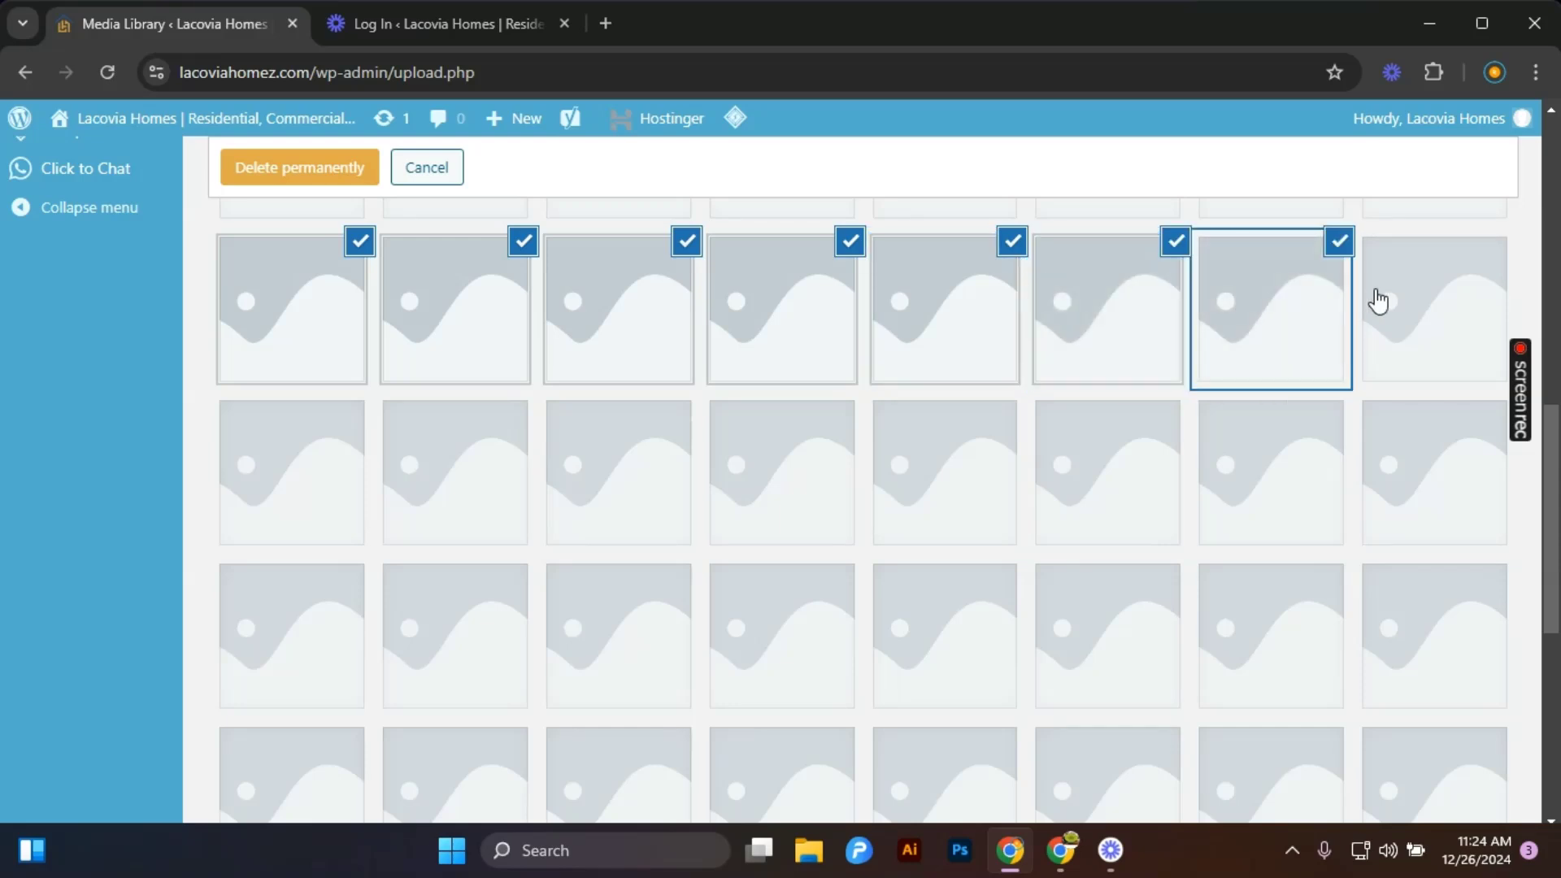
click(1391, 313)
click(1428, 529)
click(1263, 518)
click(1114, 492)
click(898, 498)
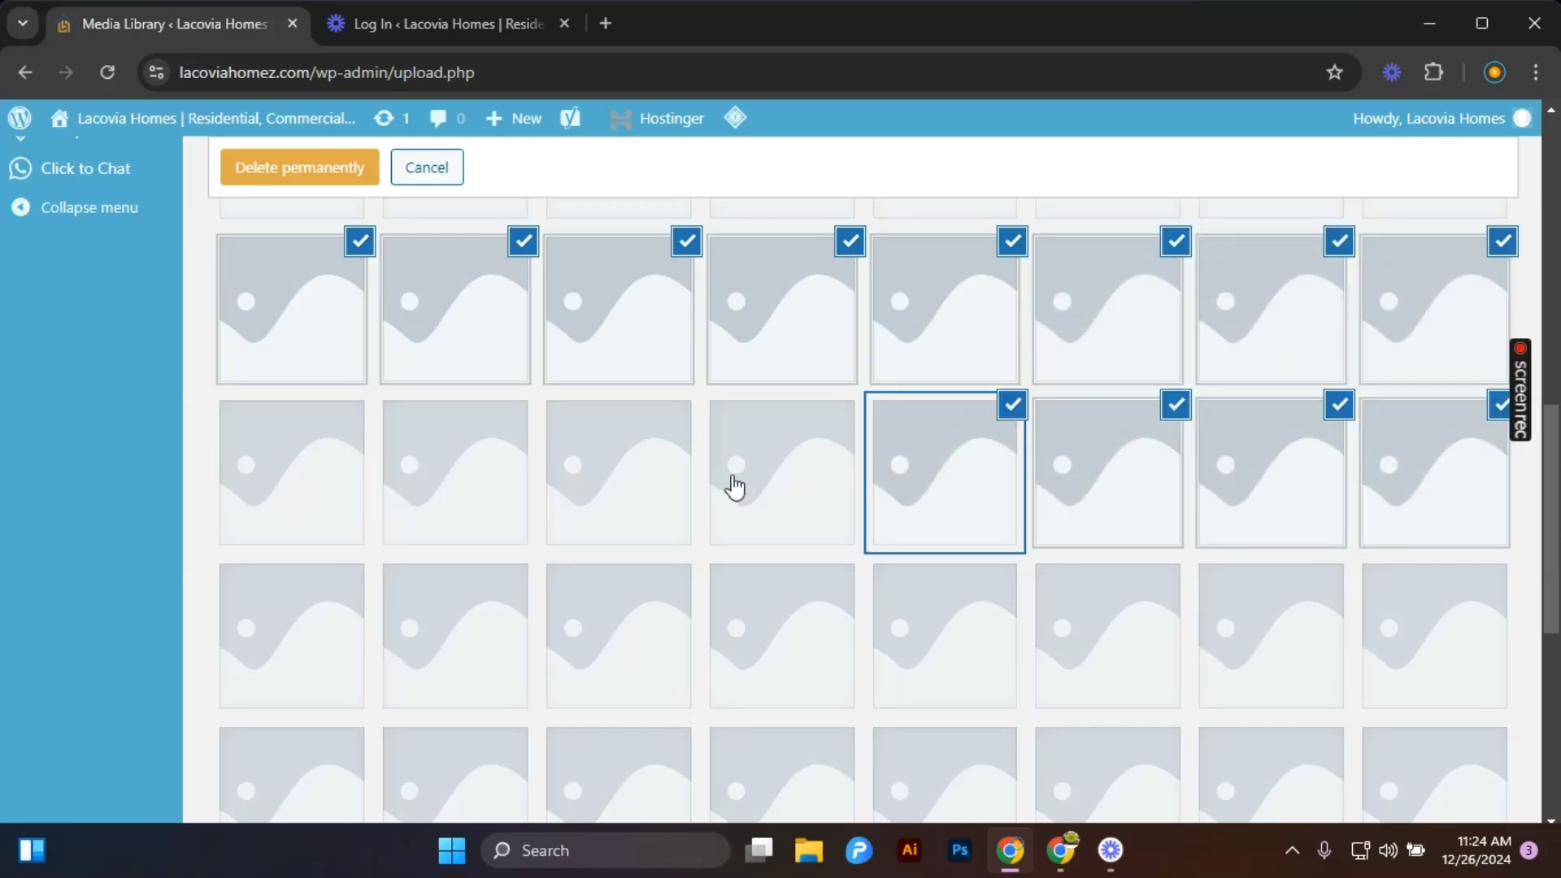
click(736, 488)
click(572, 473)
click(404, 506)
click(284, 504)
click(244, 638)
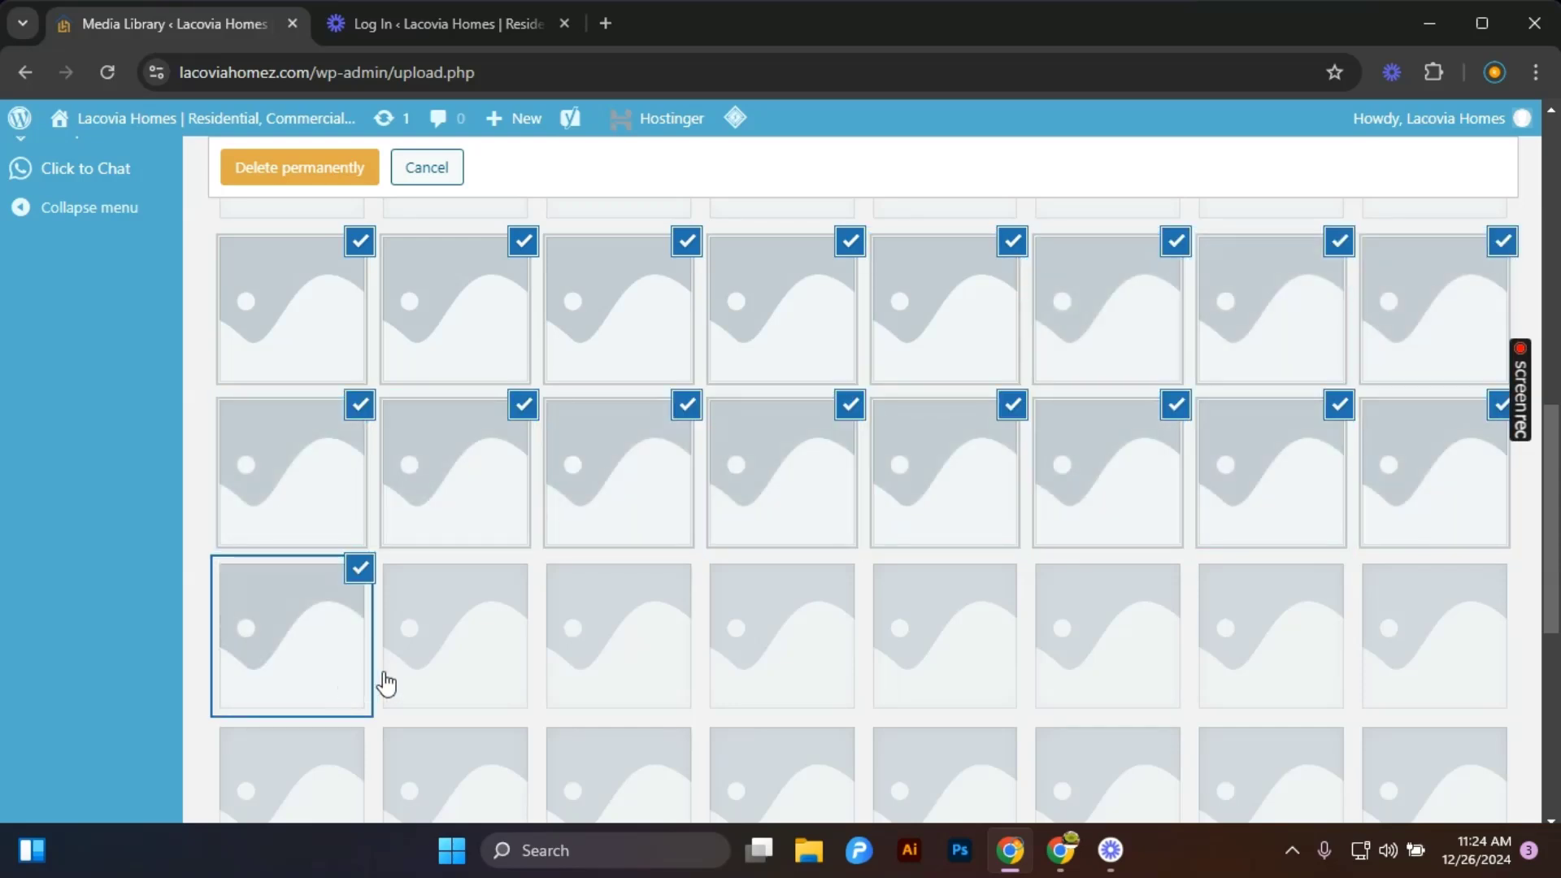
click(386, 686)
click(611, 671)
click(777, 654)
click(941, 645)
click(1247, 638)
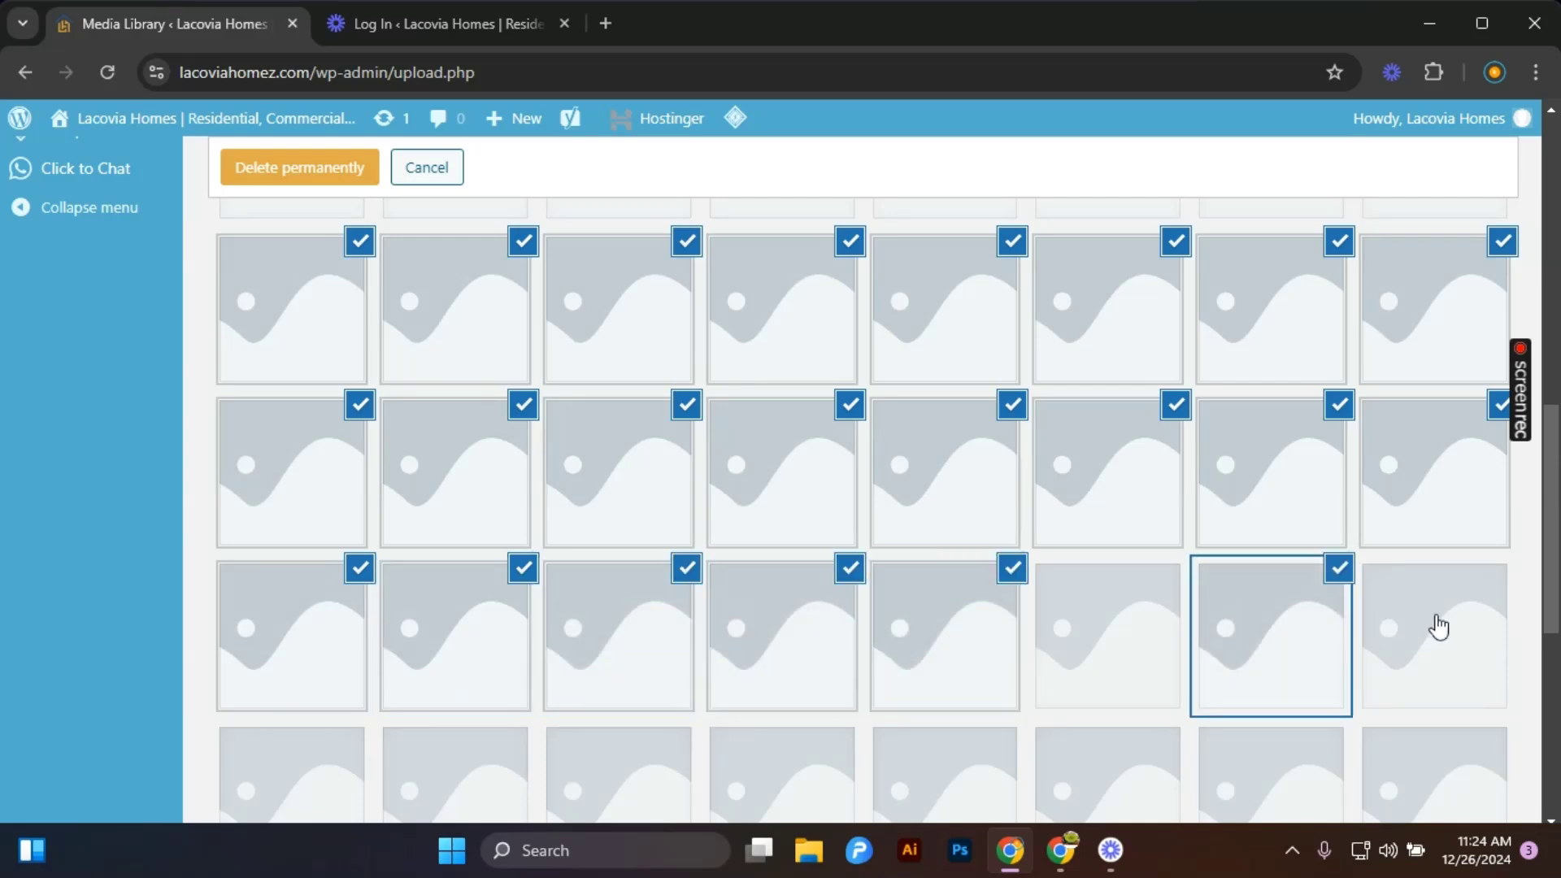
click(1431, 629)
click(1147, 643)
click(1094, 795)
click(1301, 773)
click(1431, 769)
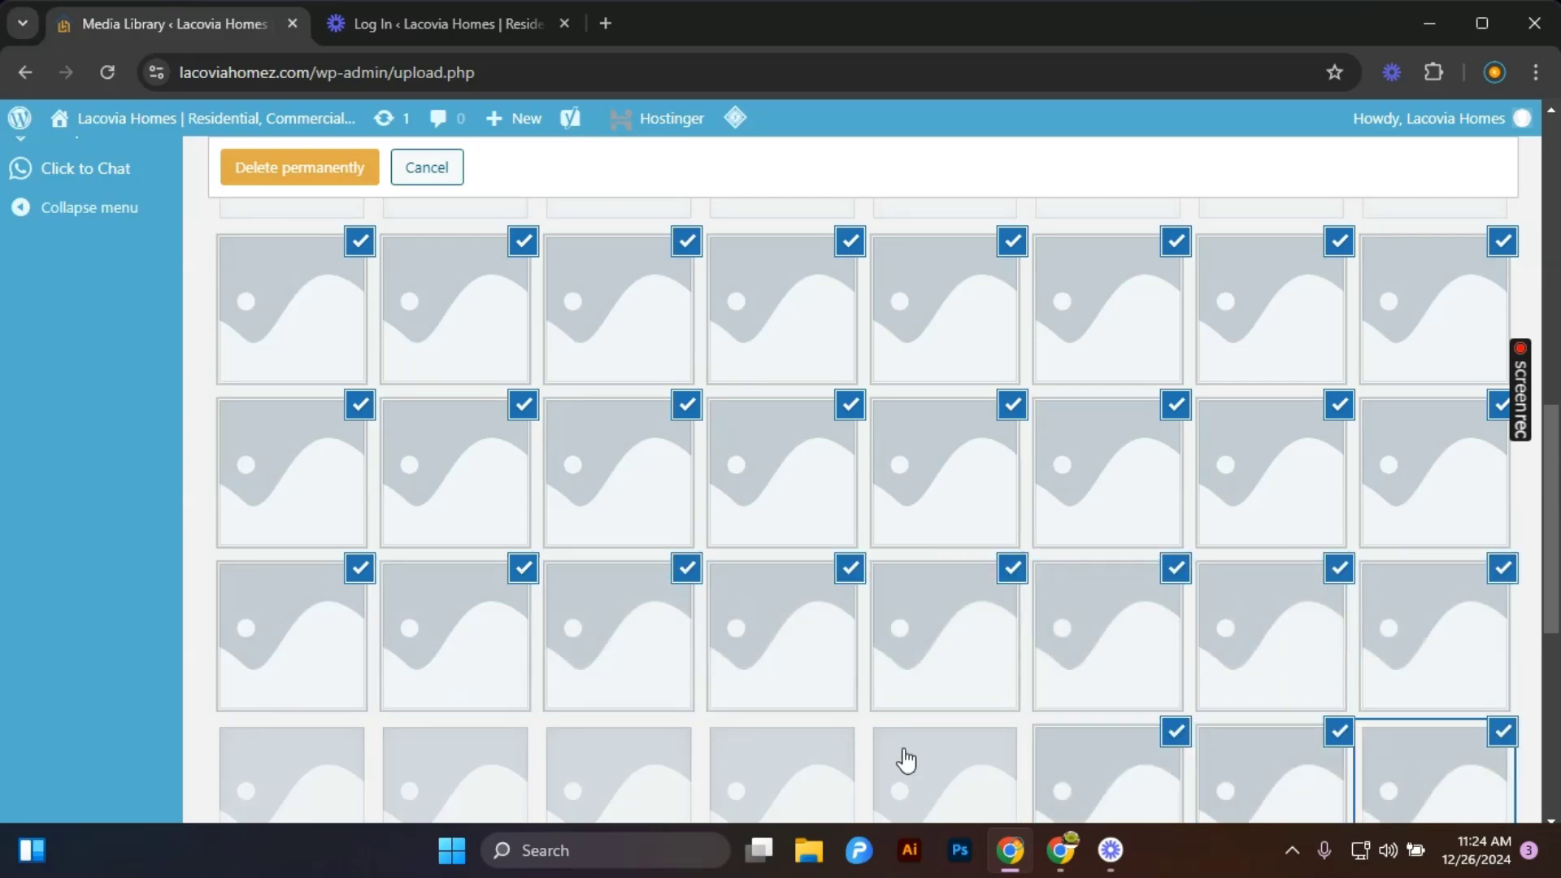
click(902, 759)
click(759, 752)
click(654, 787)
click(463, 767)
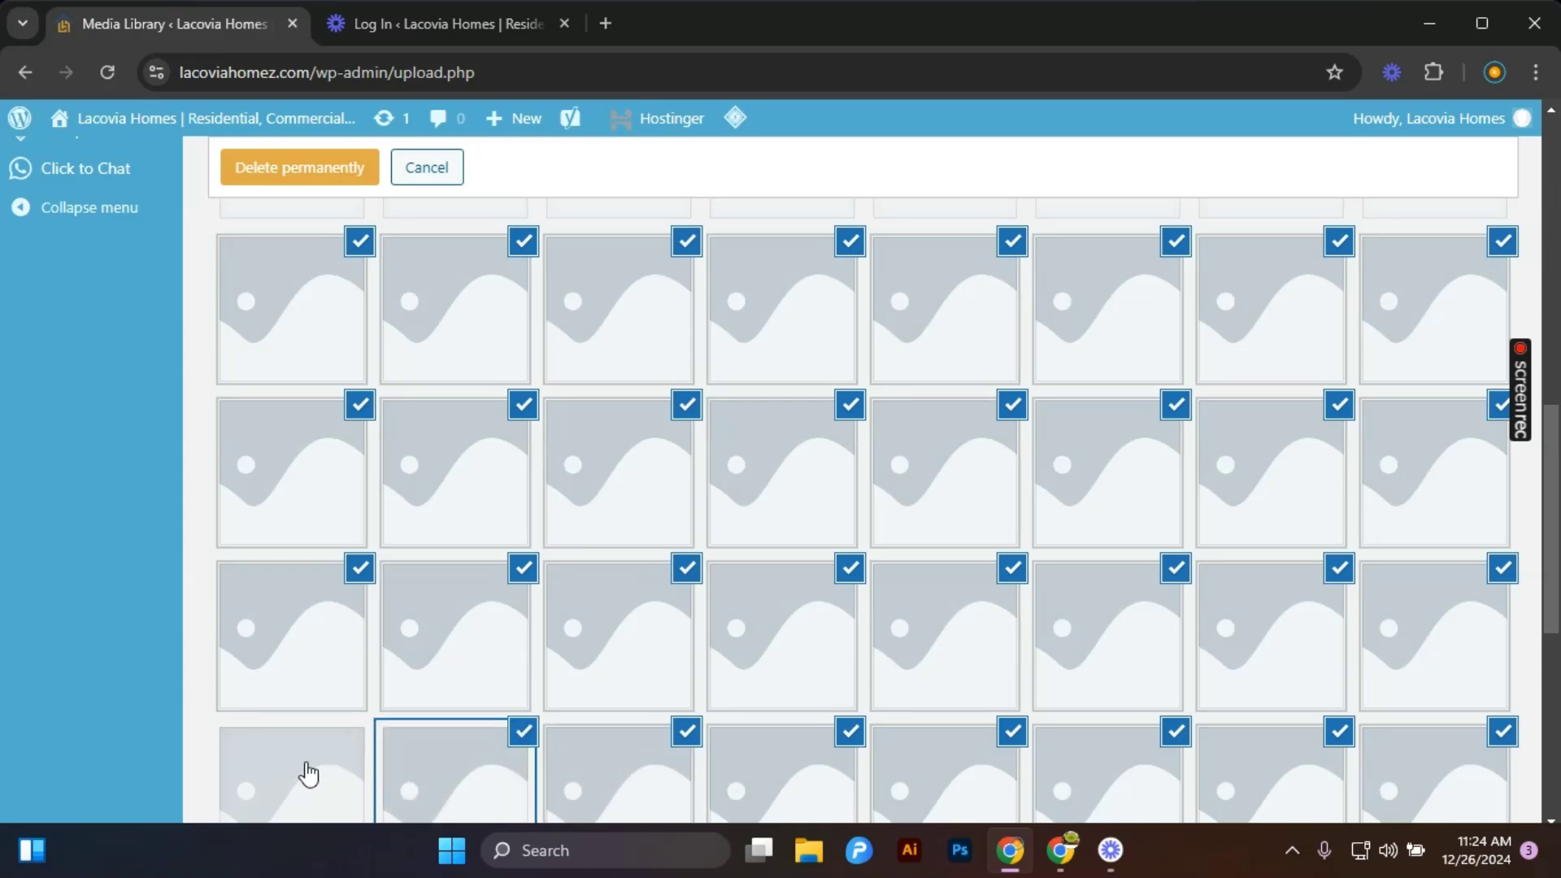
click(307, 773)
click(255, 159)
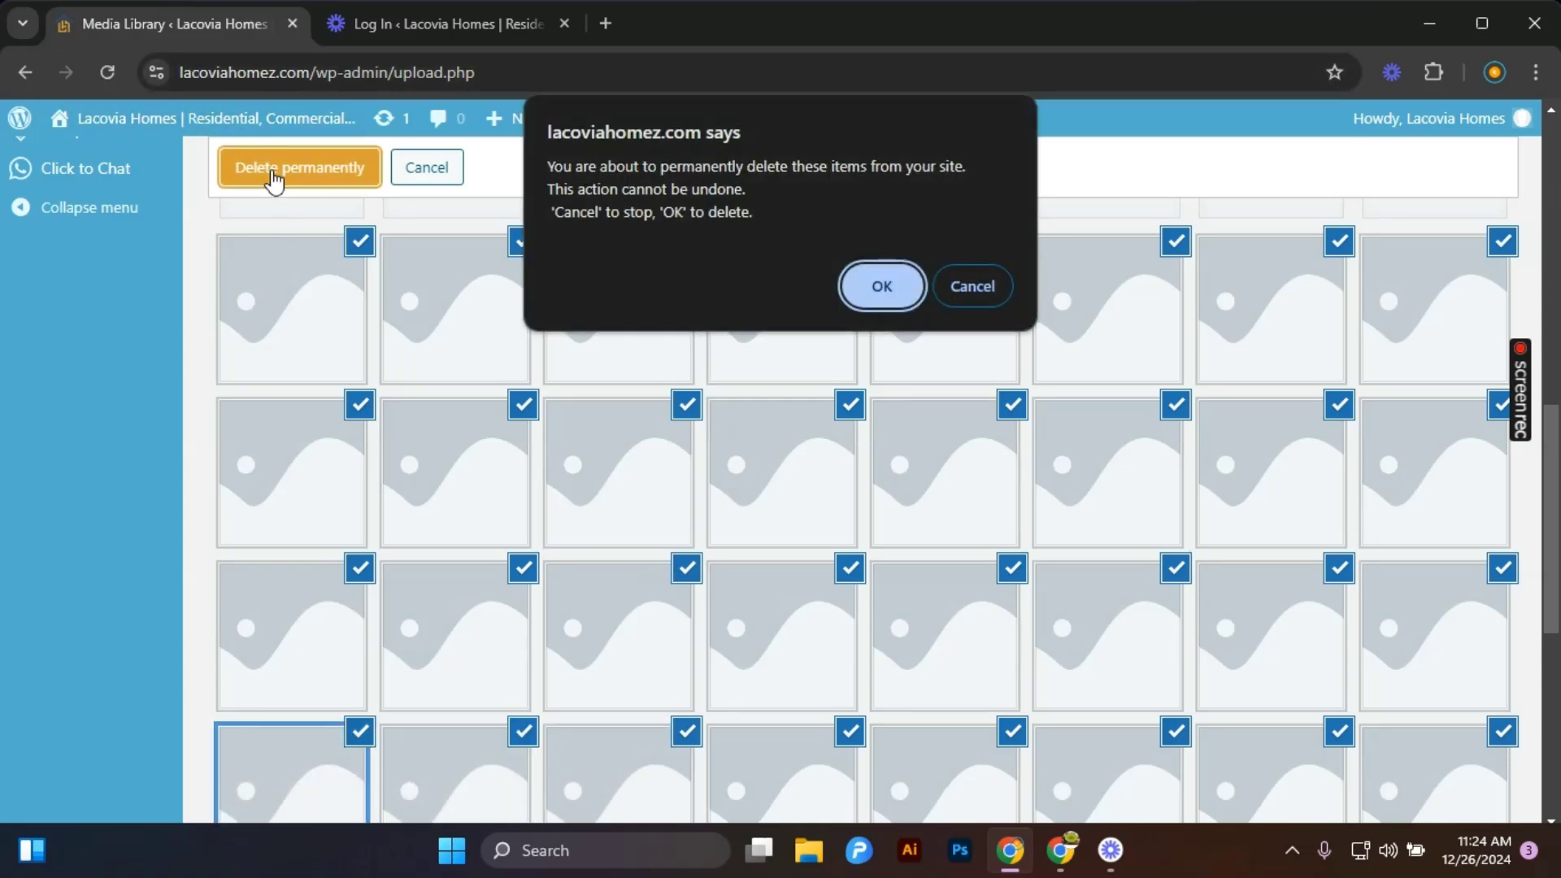
click(872, 289)
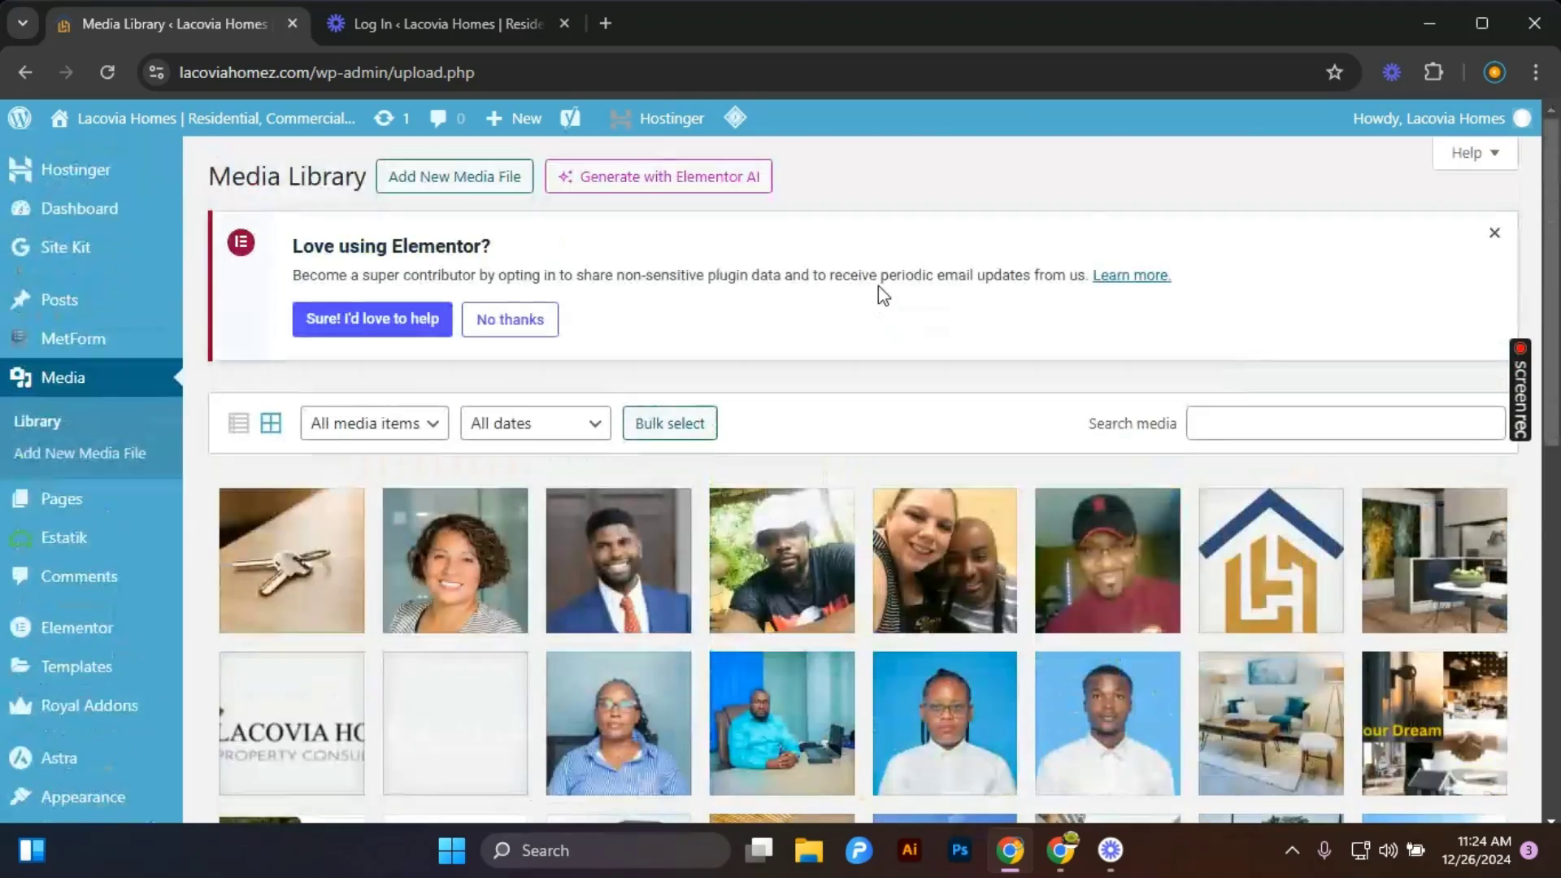
Review the cleaned-up Media Library and return to the dashboard.
scroll(639, 488, down, 10)
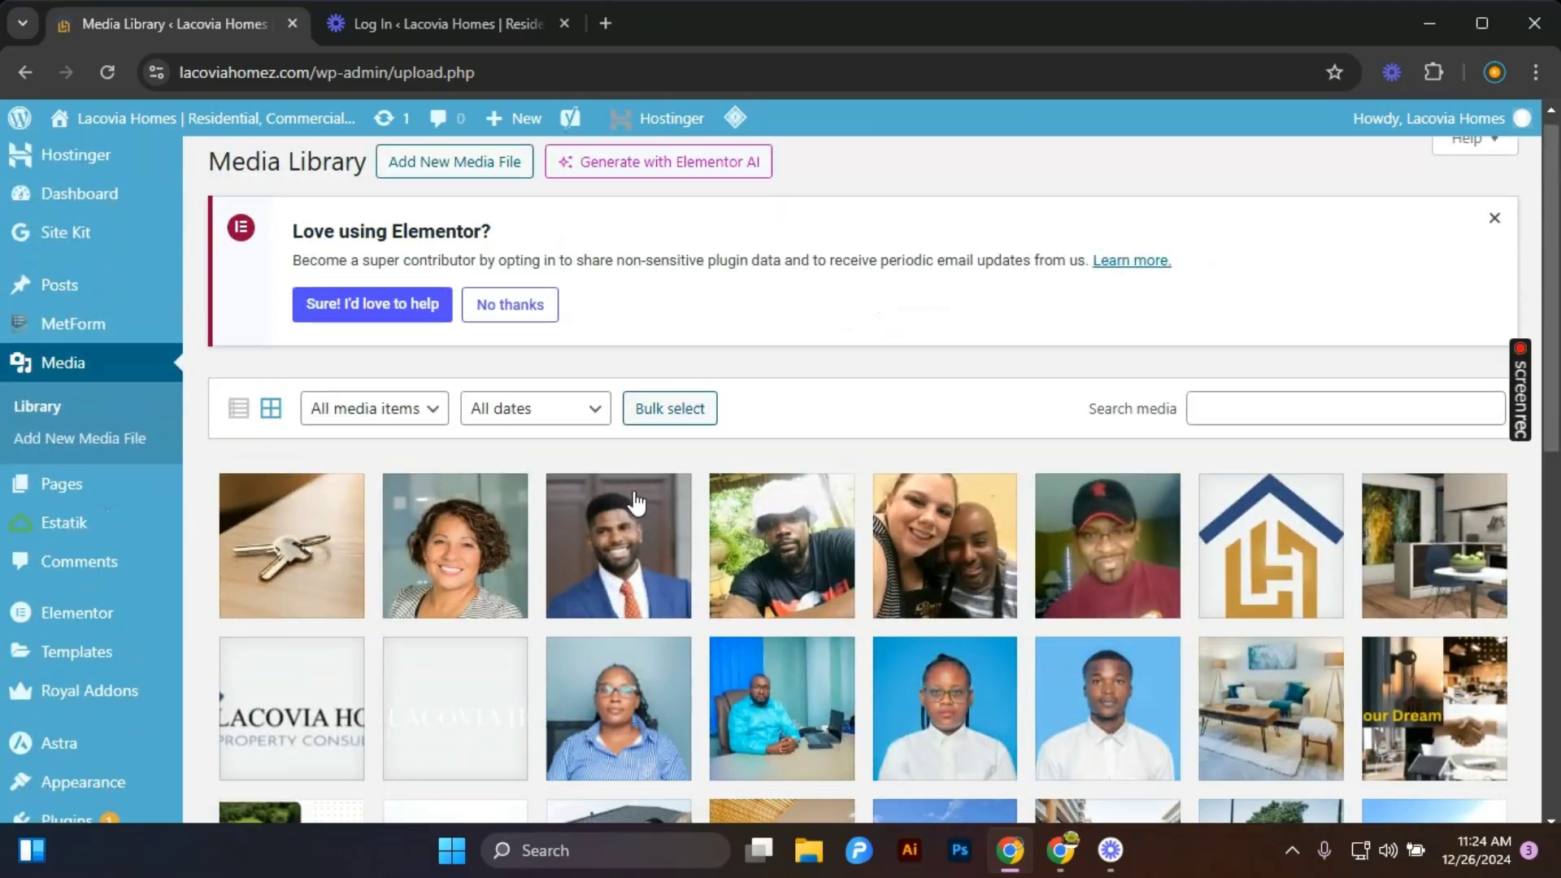
scroll(639, 526, up, 10)
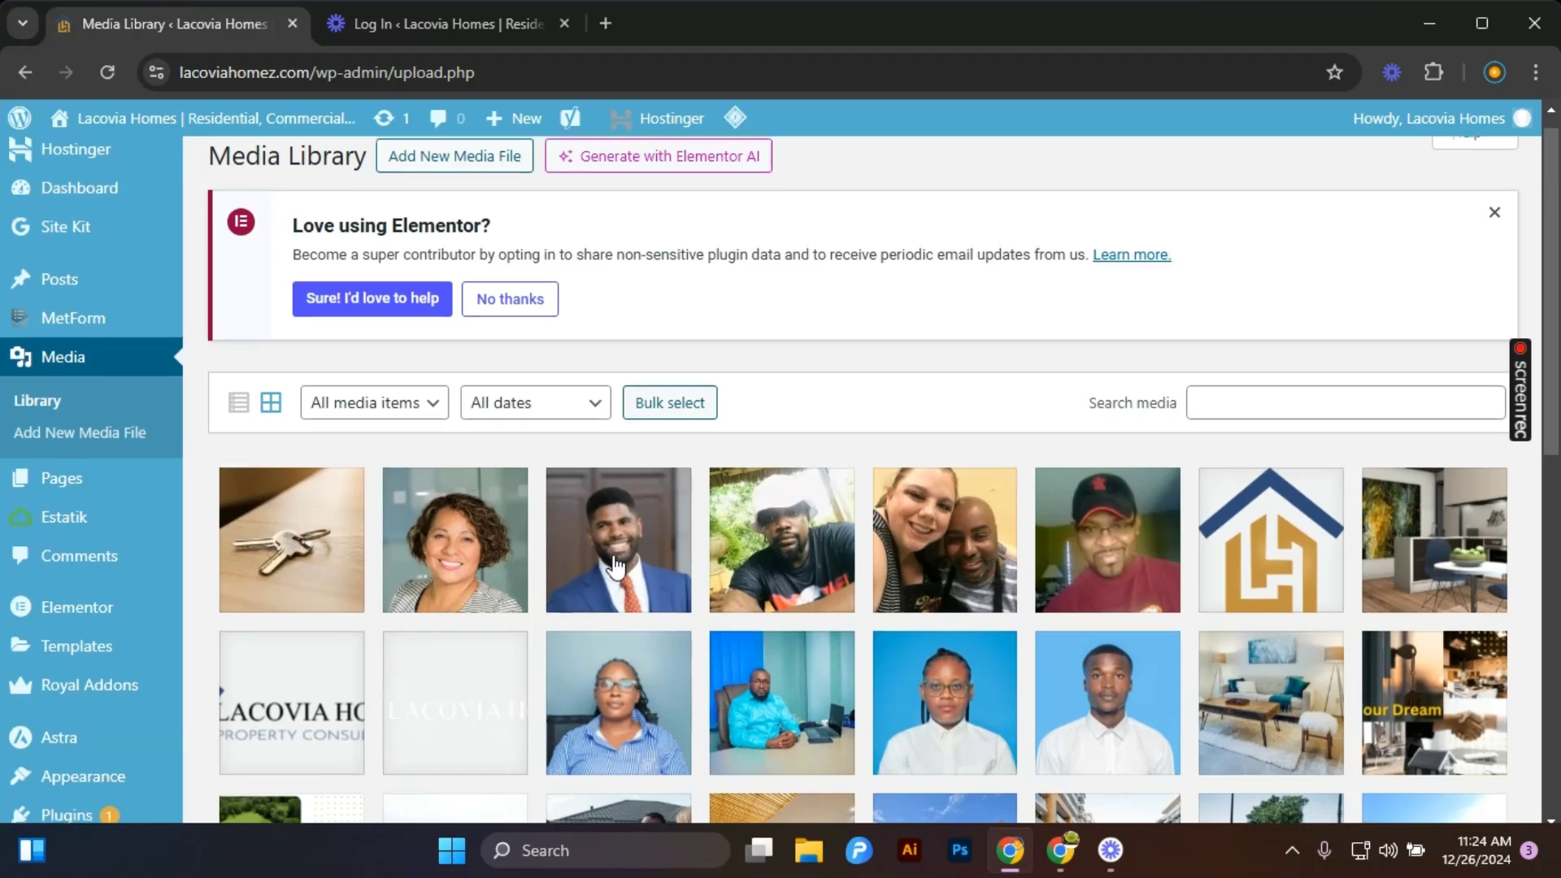
scroll(708, 472, up, 1)
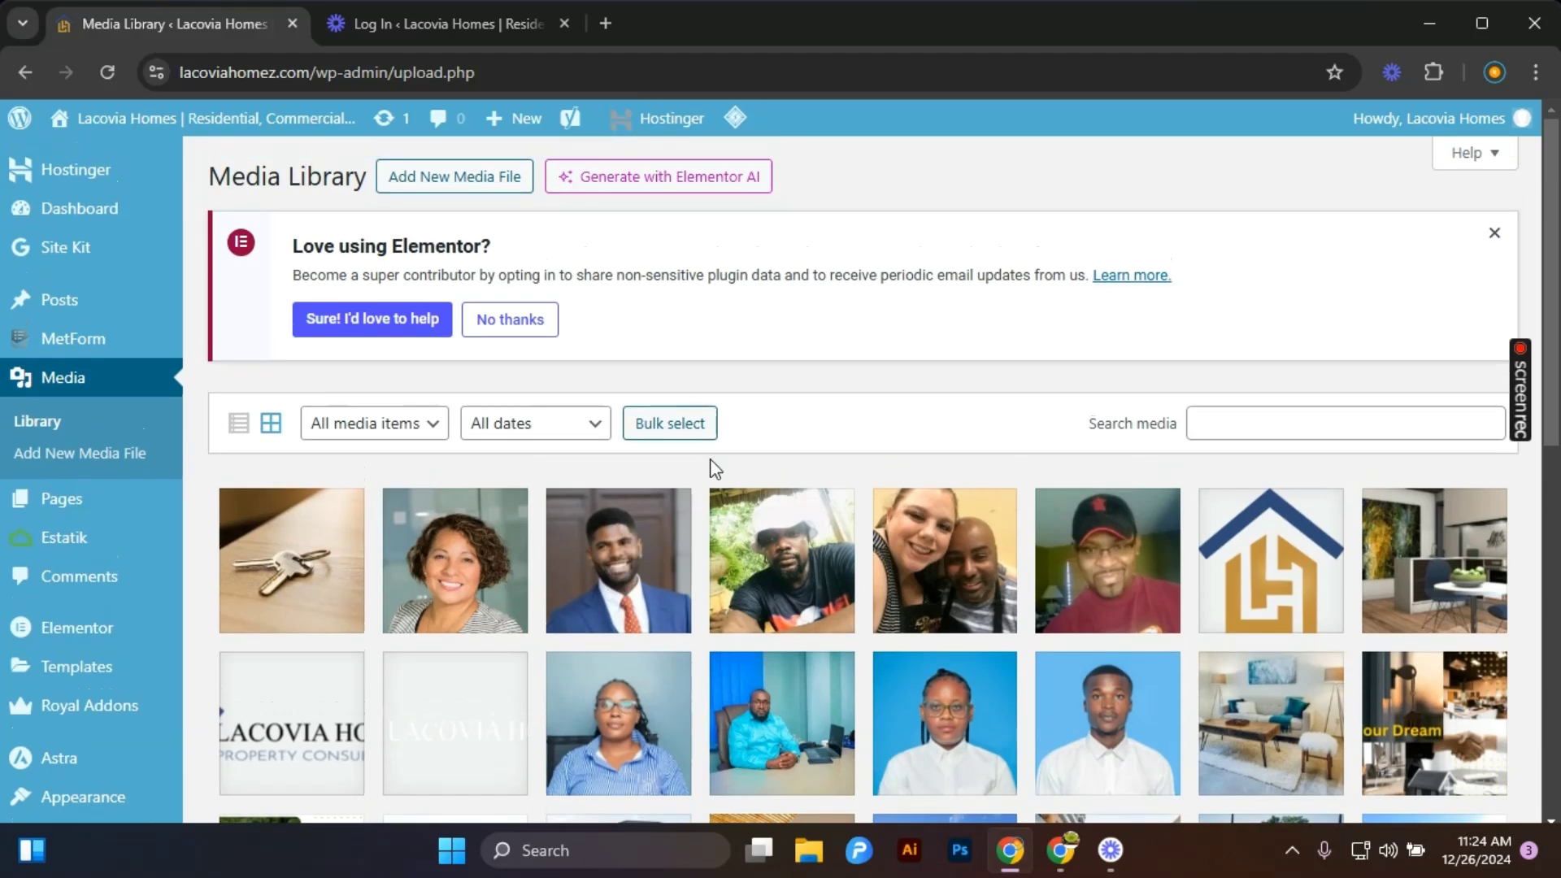
click(122, 203)
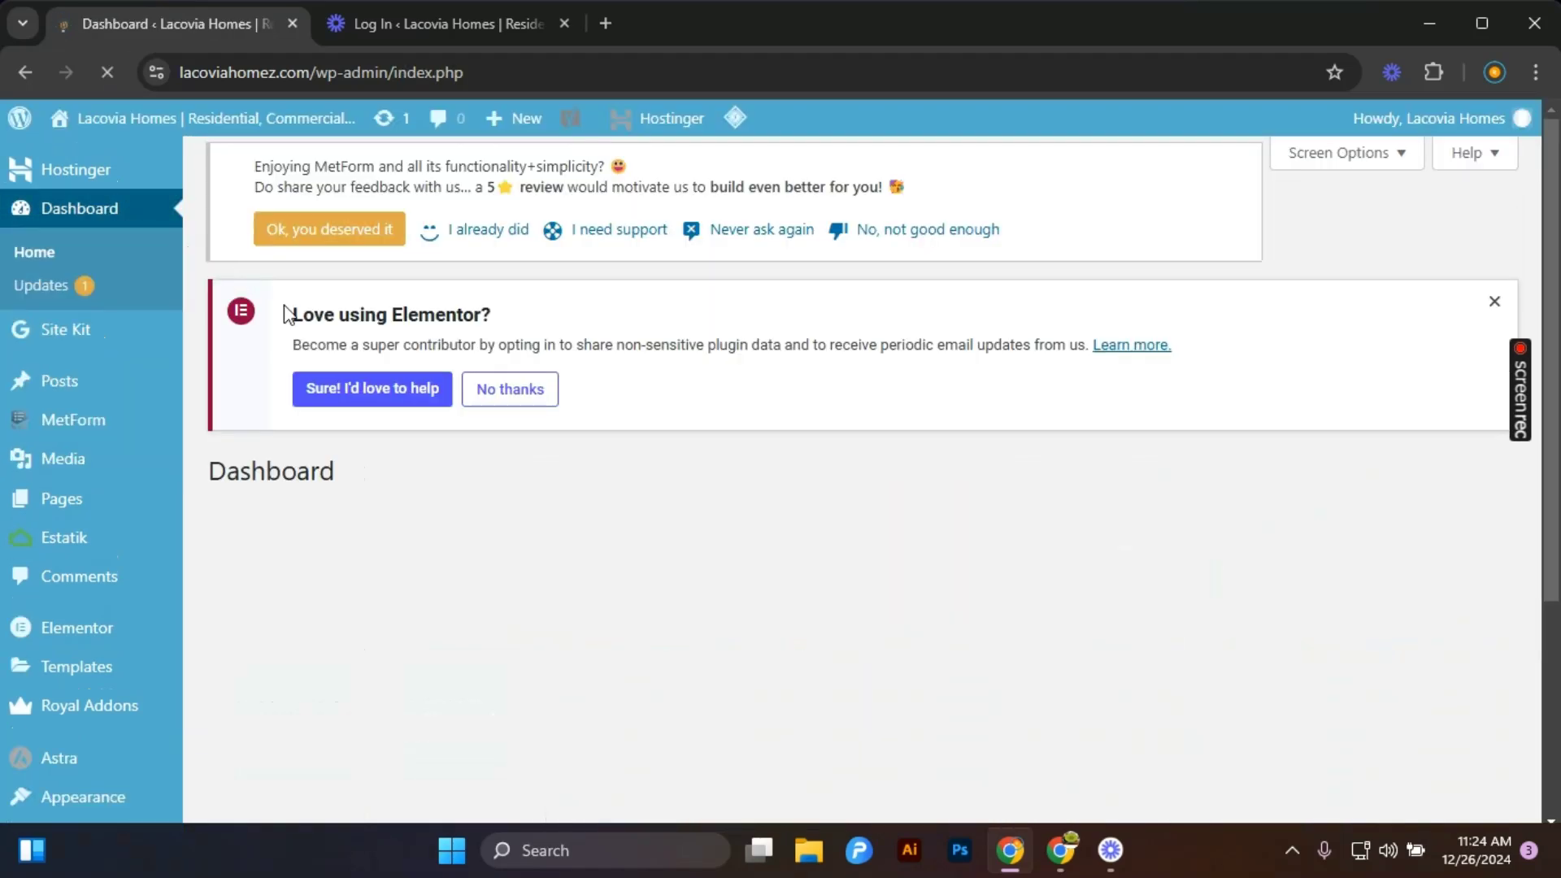
Open the profile page, select the Default admin colour scheme and review the remaining profile settings.
scroll(101, 588, down, 3)
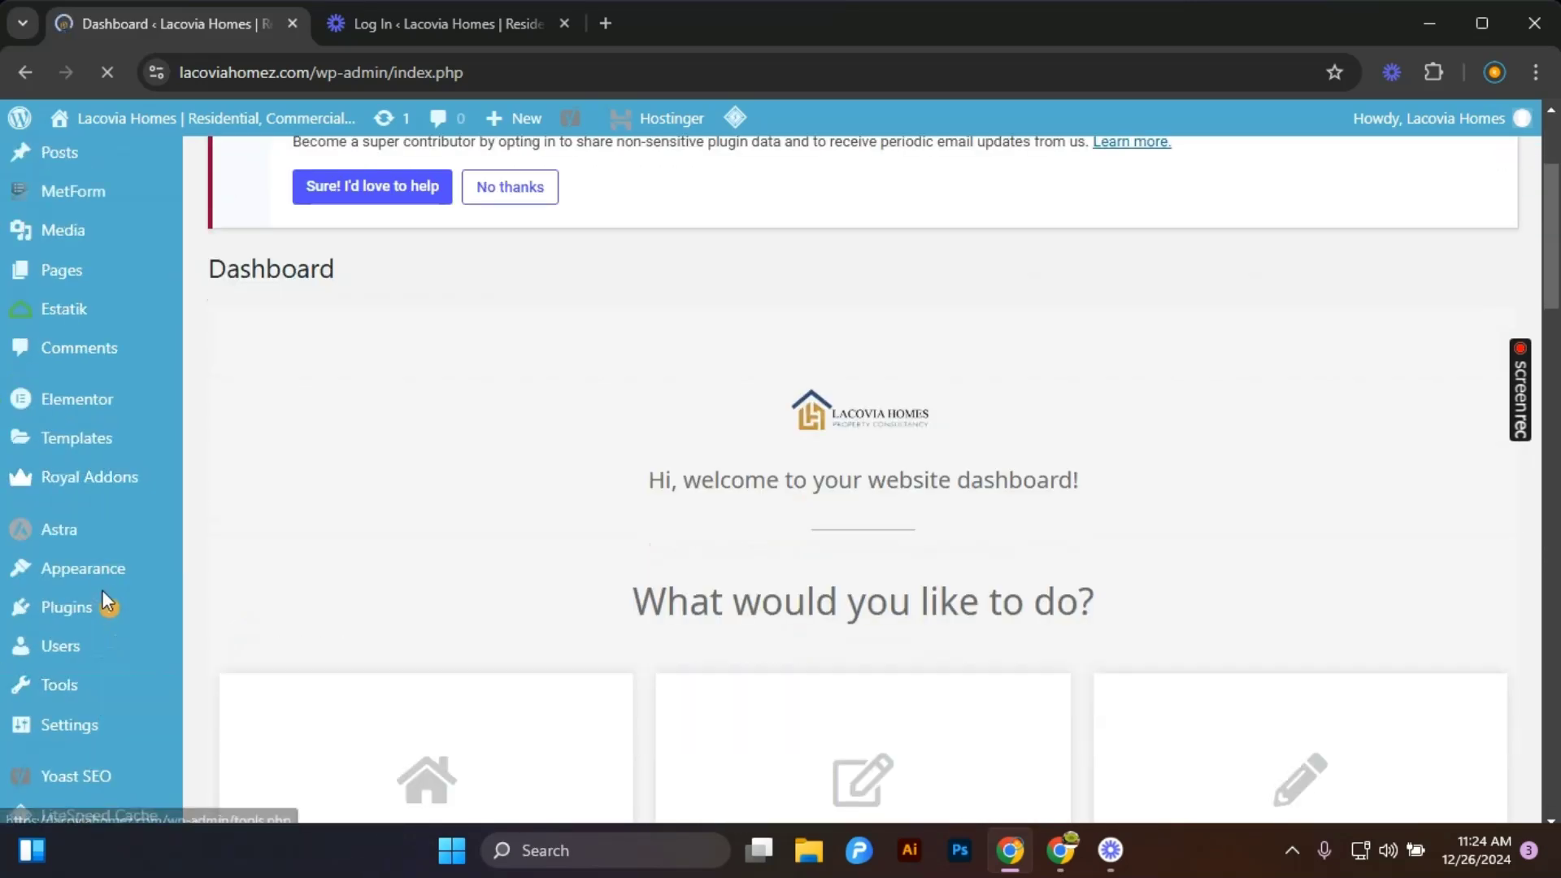
scroll(114, 727, down, 4)
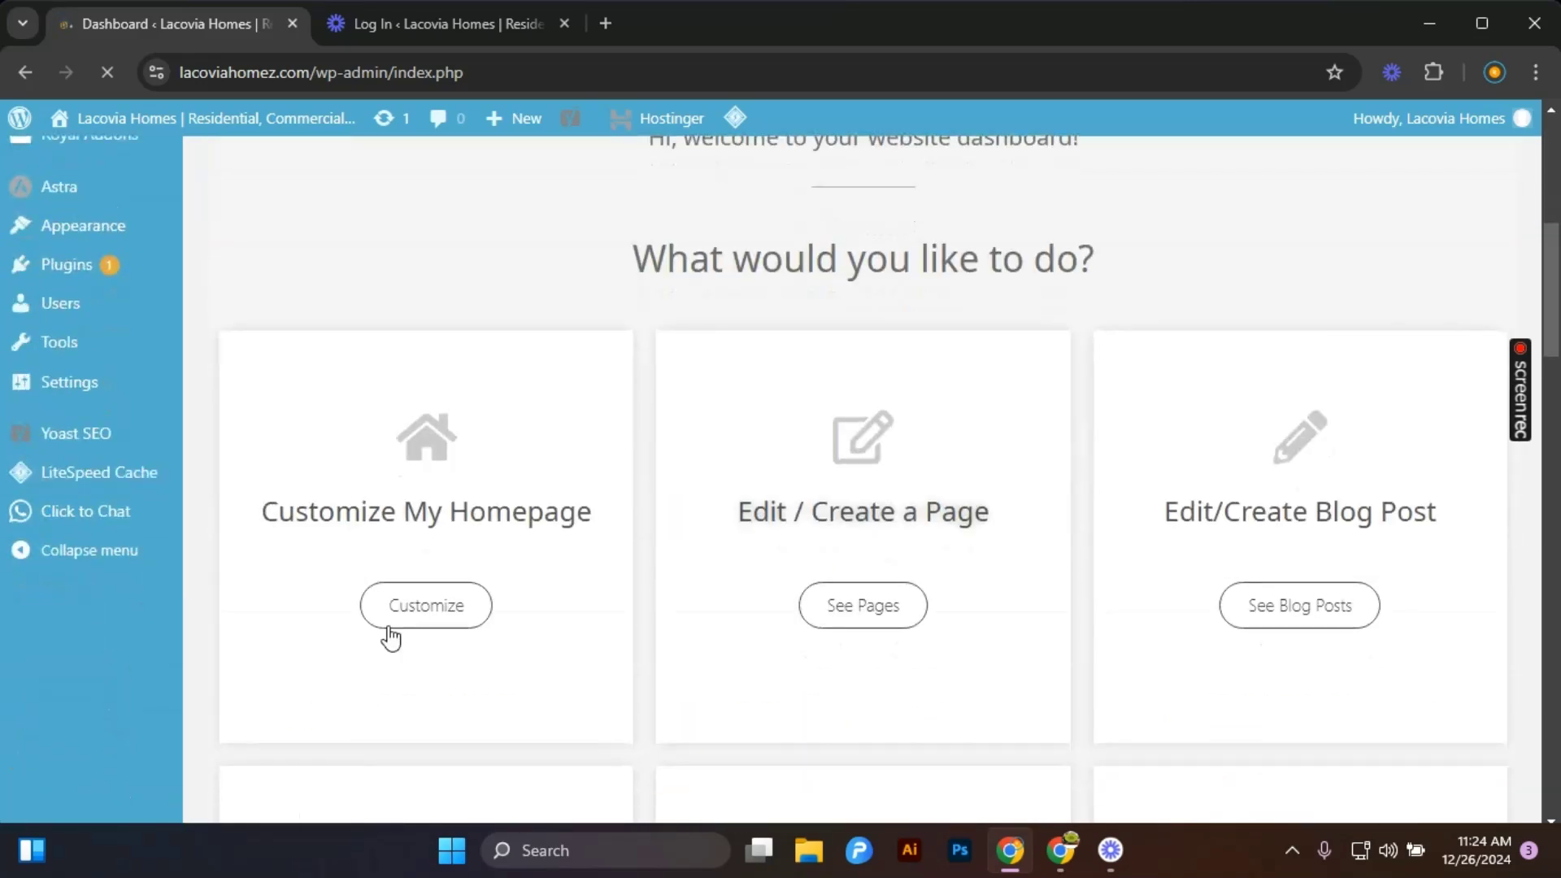
scroll(603, 690, down, 15)
scroll(432, 593, up, 5)
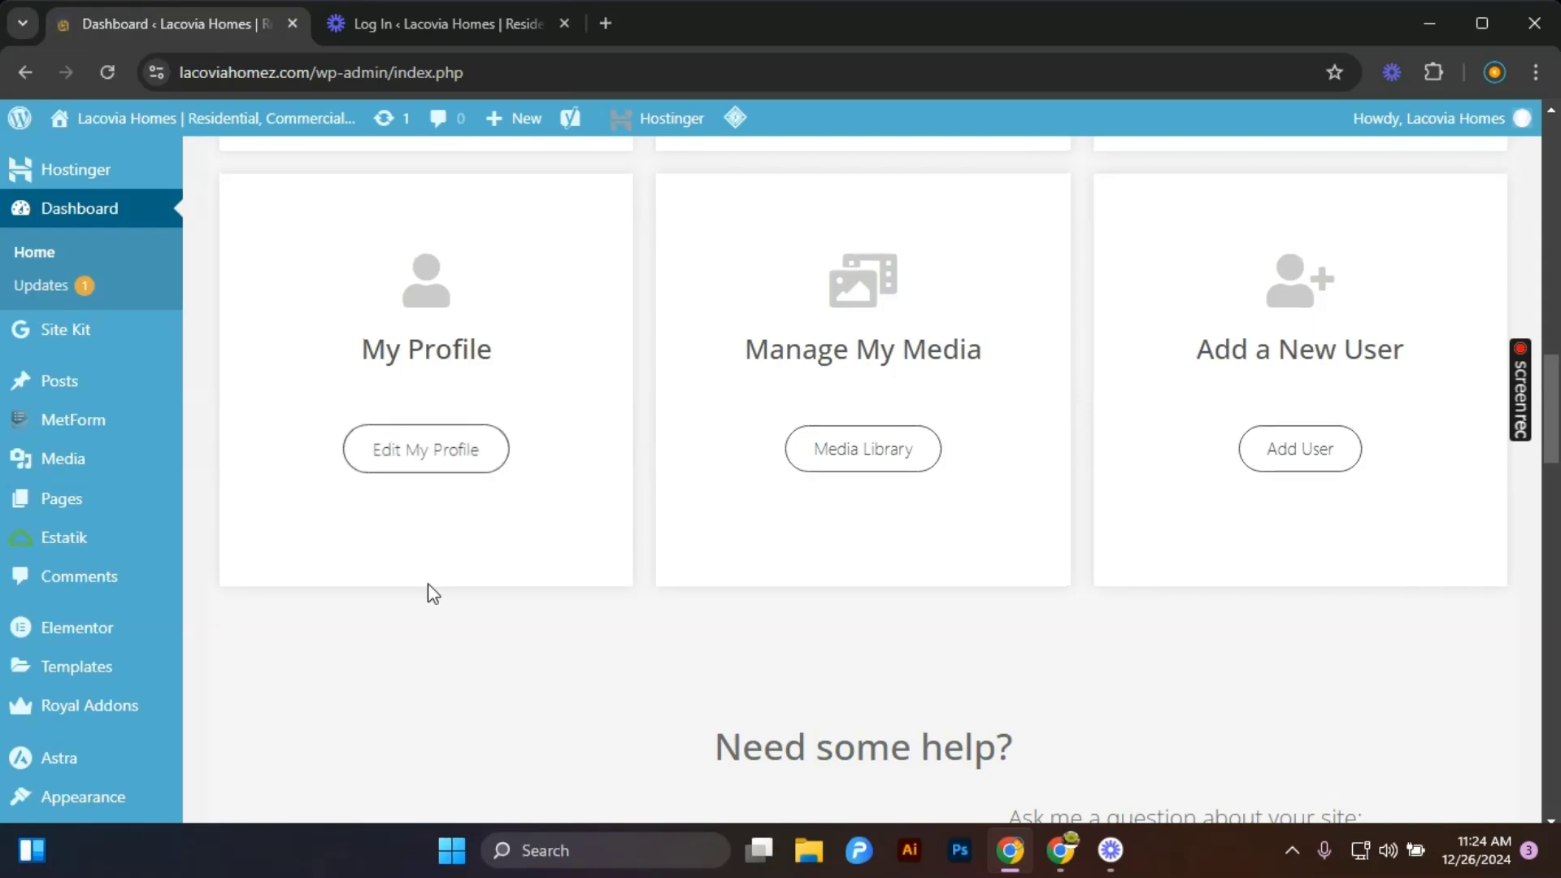
click(450, 460)
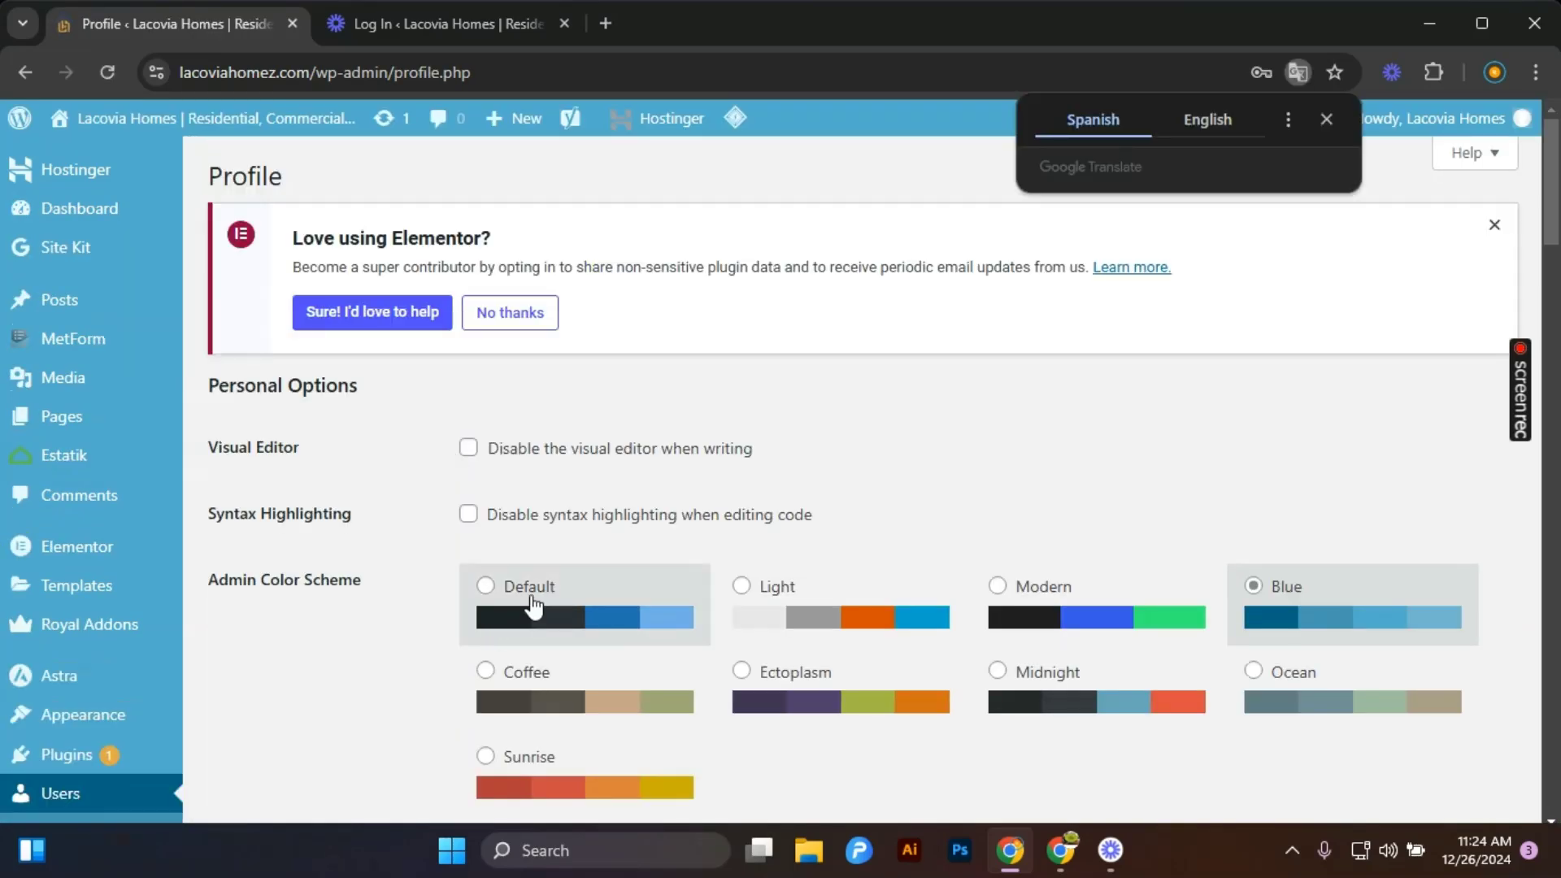
click(524, 587)
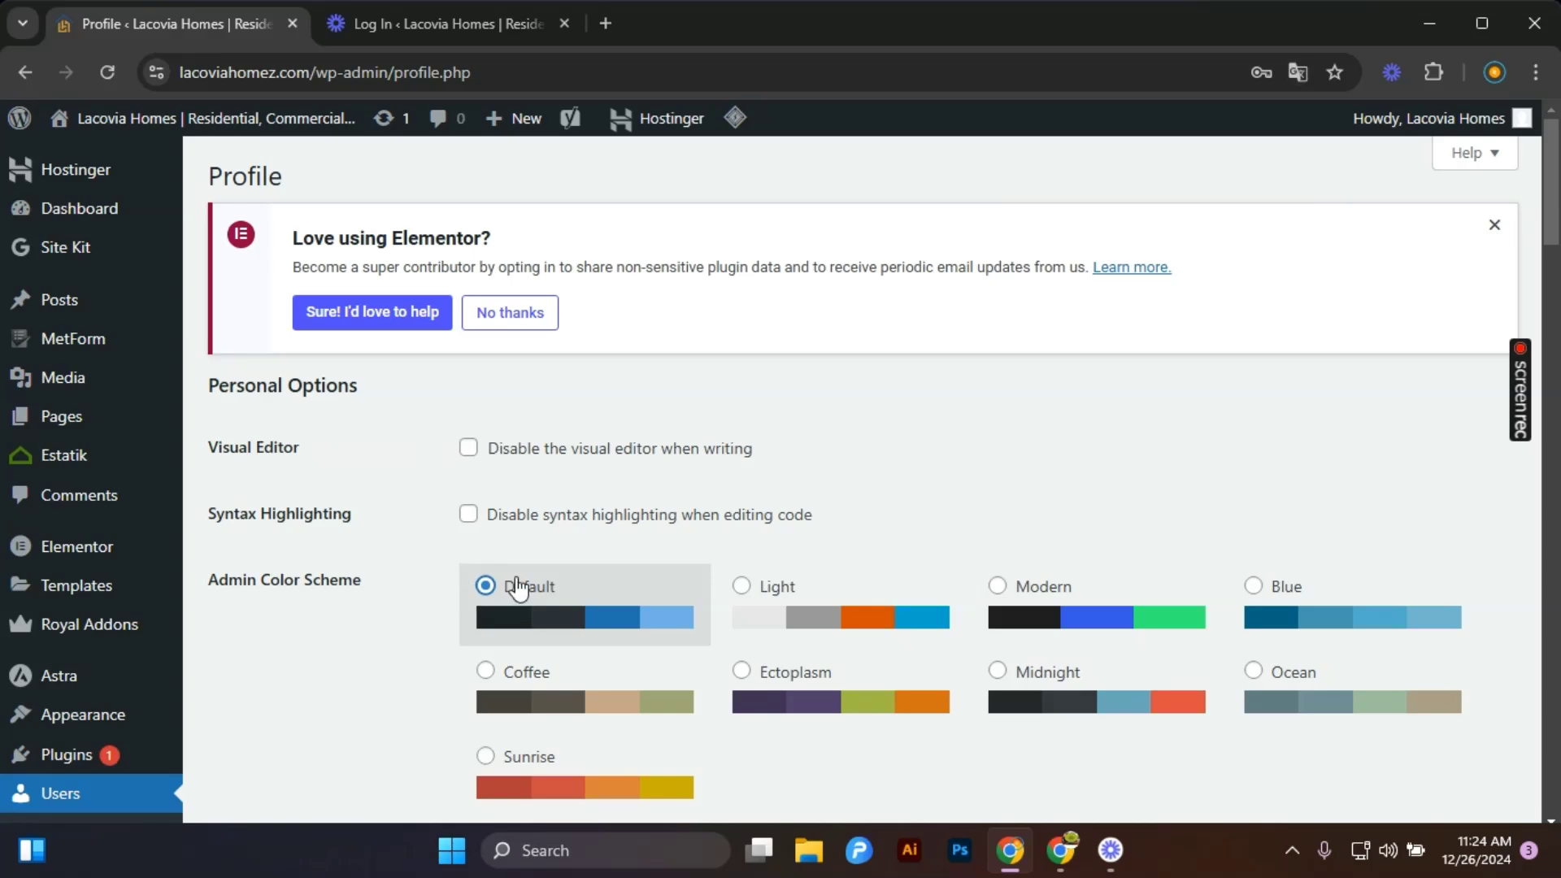
scroll(519, 587, down, 20)
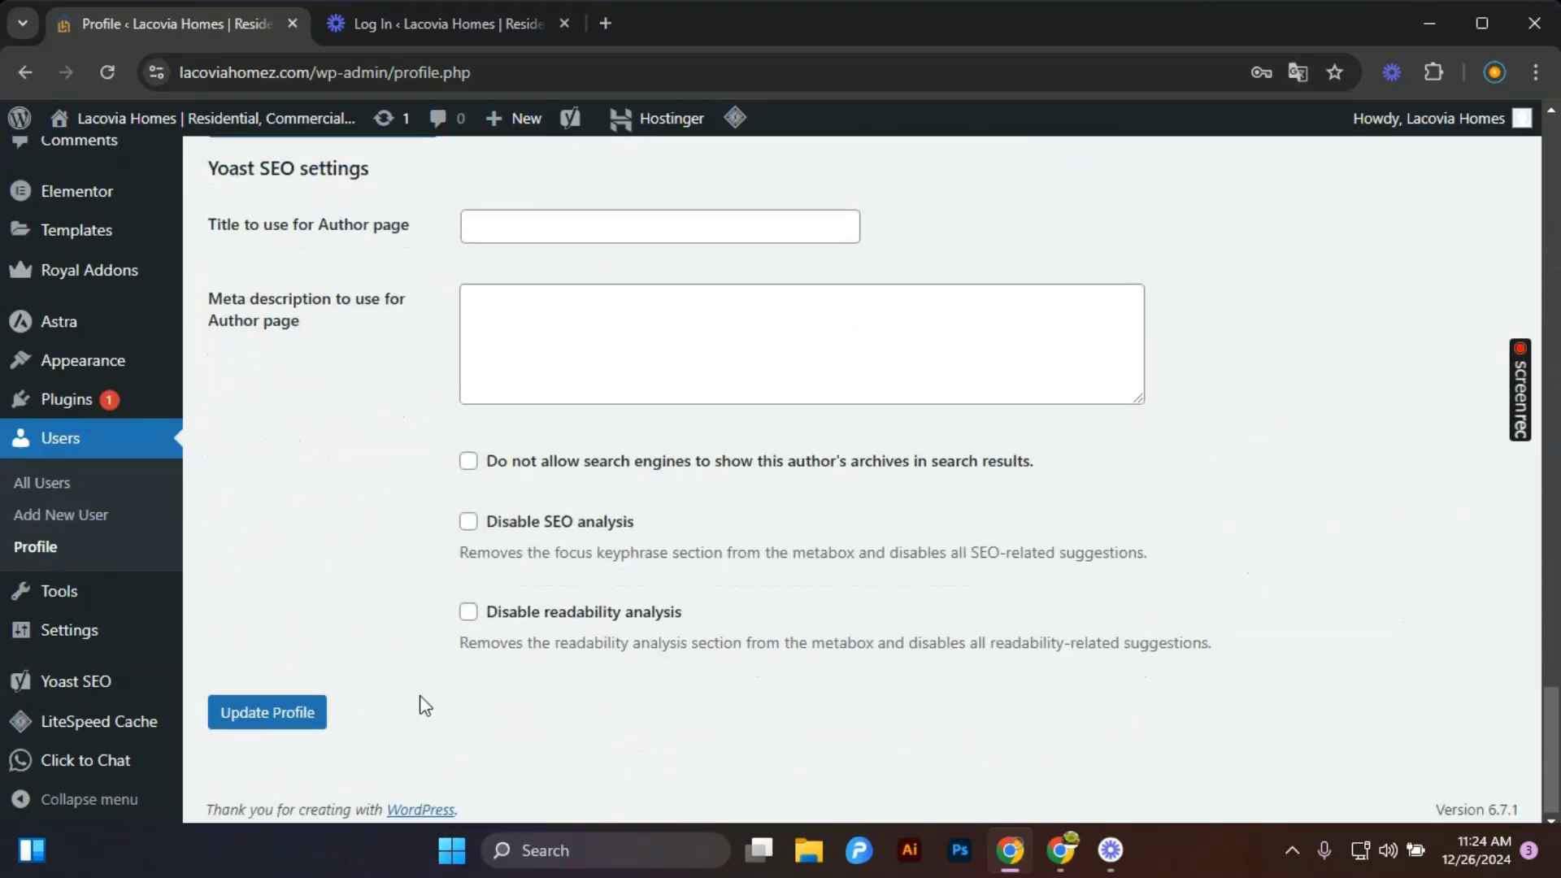
scroll(488, 463, down, 4)
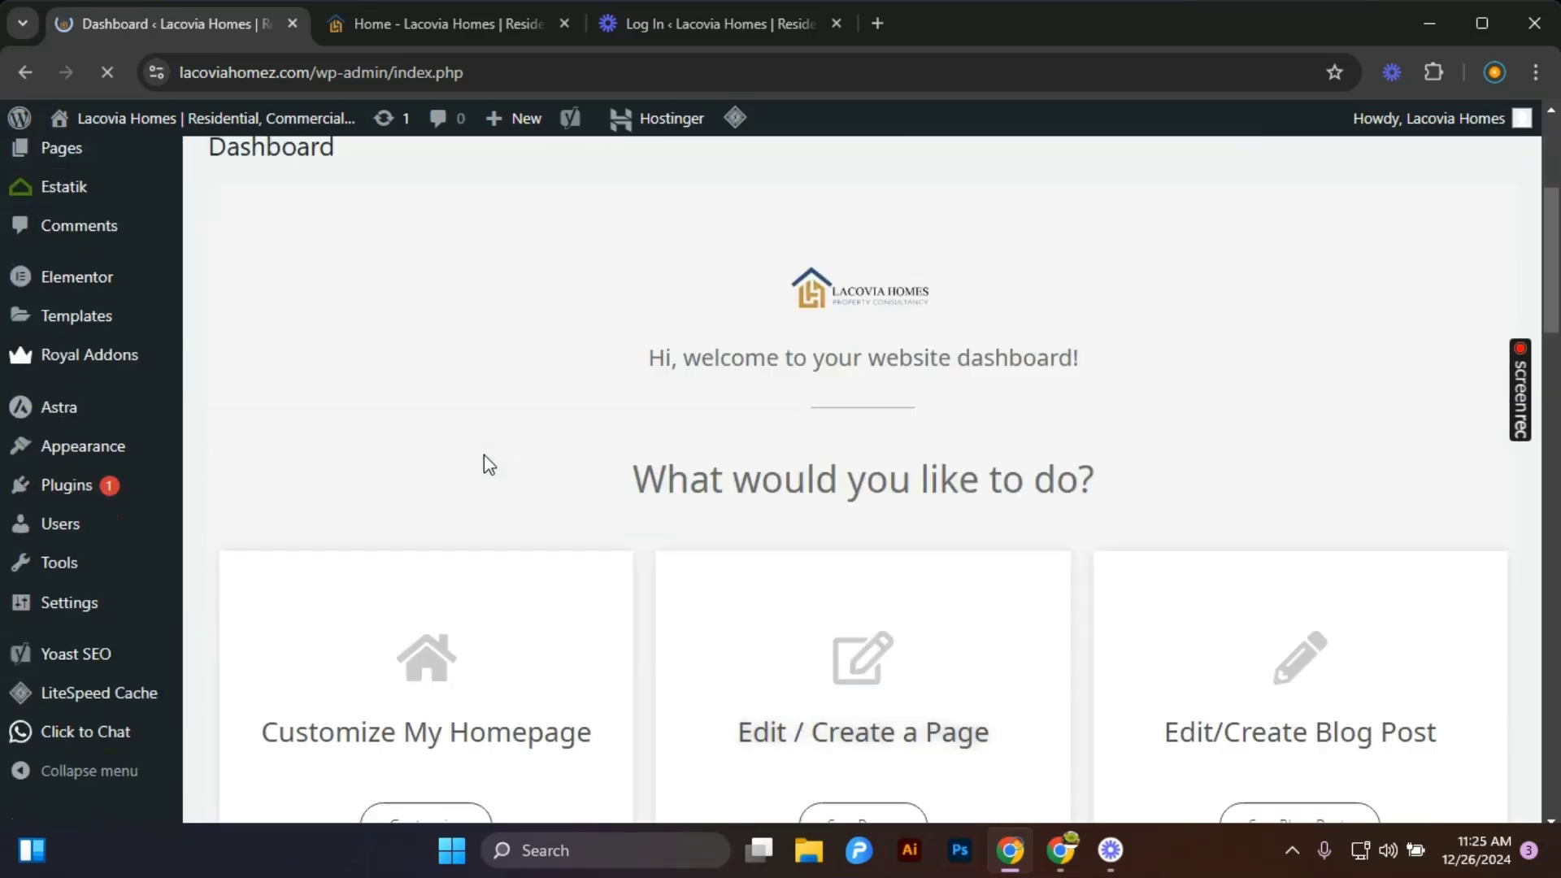
Browse the dashboard's quick-action cards and open the user management section from the Add a New User card.
scroll(485, 465, down, 15)
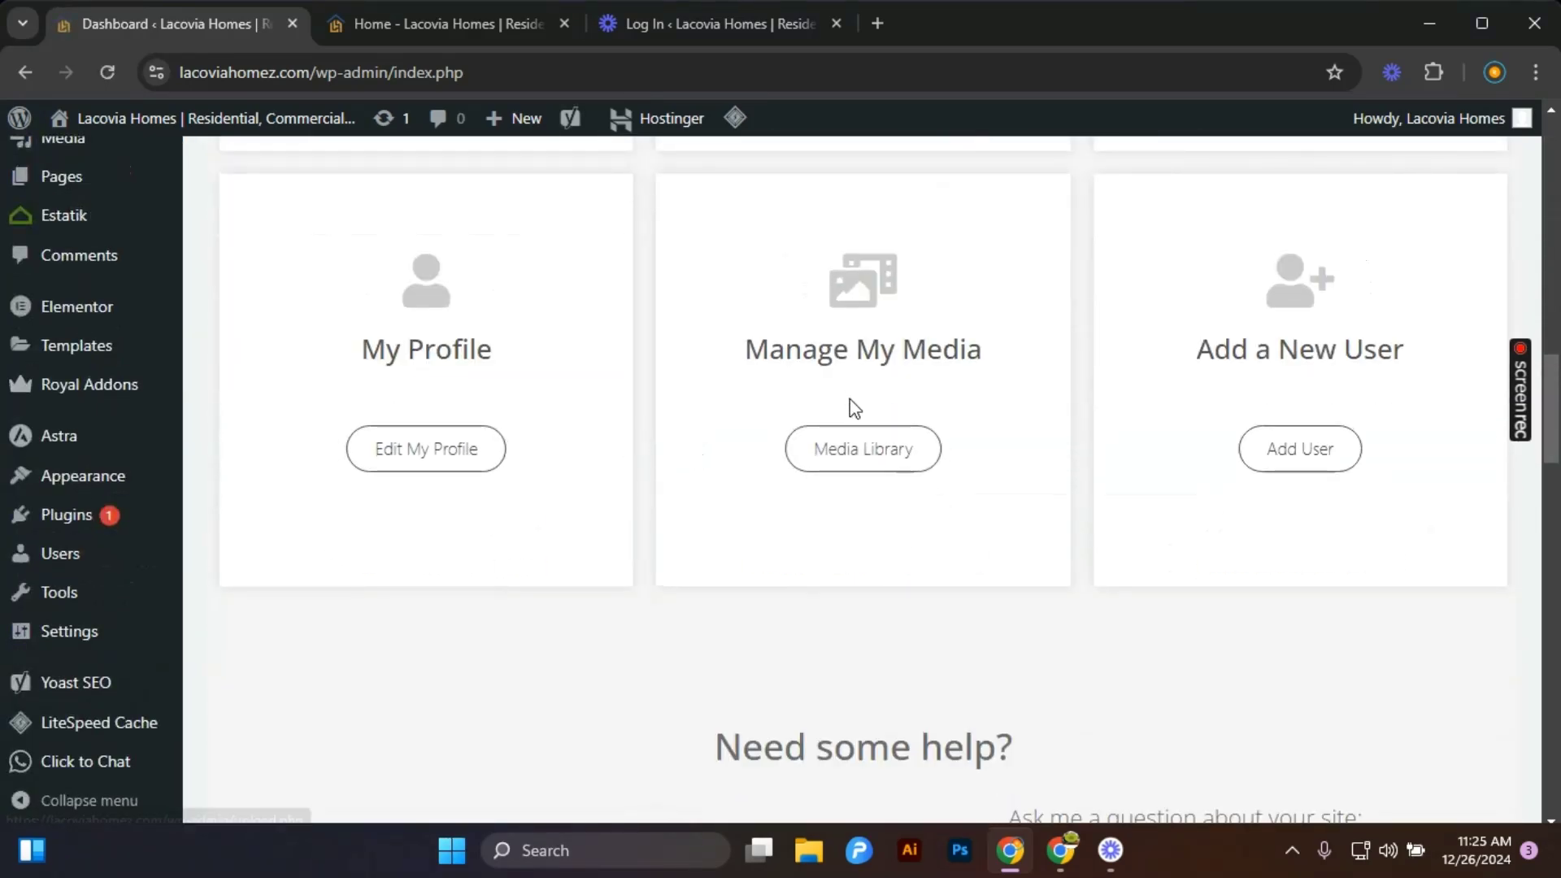
scroll(832, 459, up, 4)
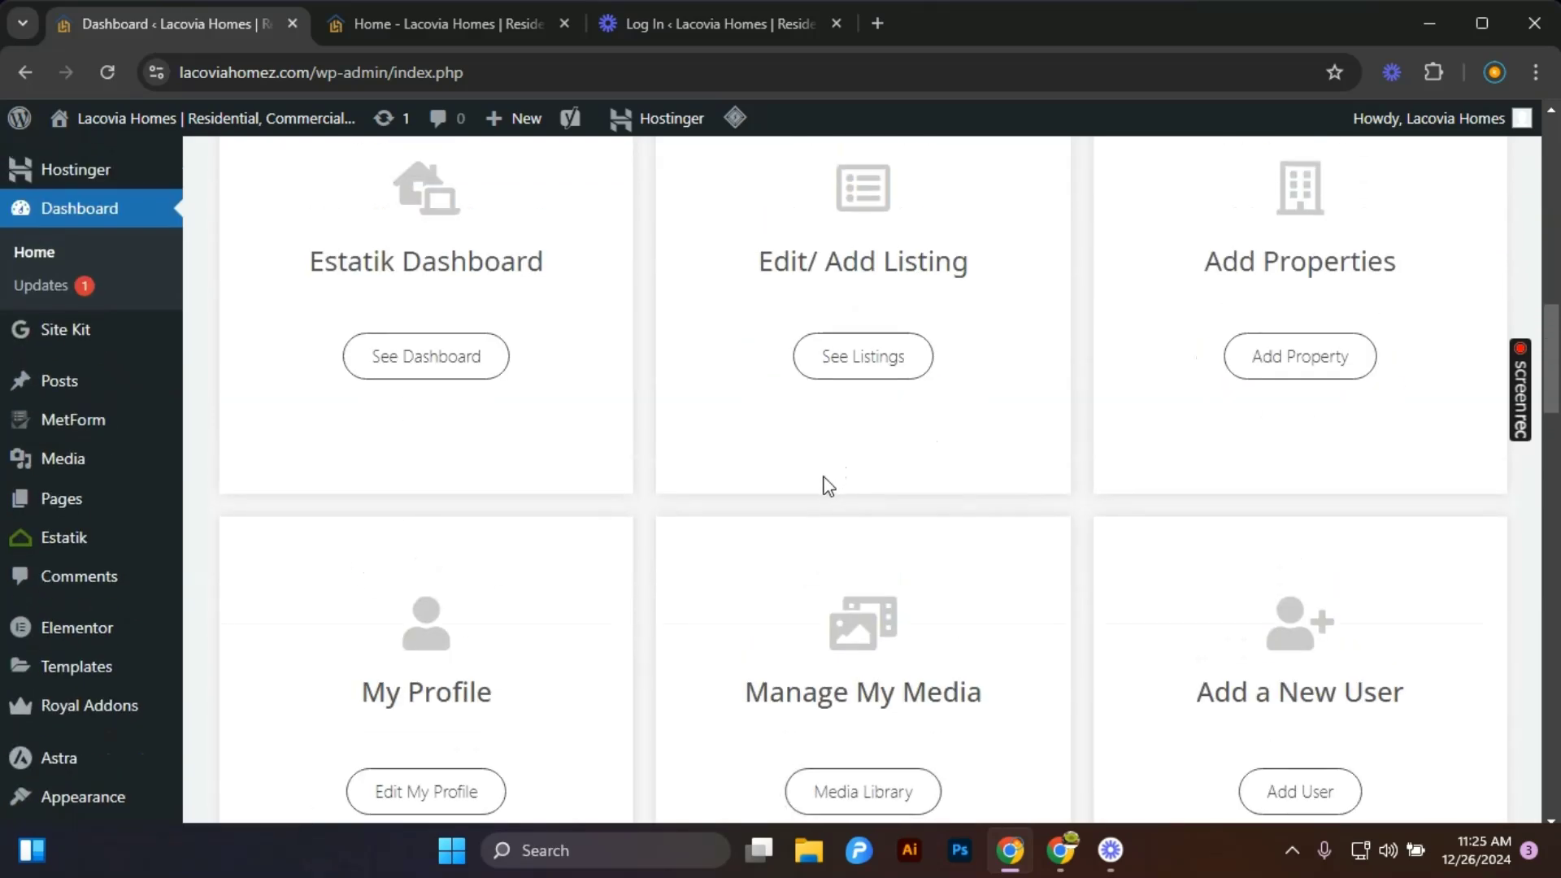
scroll(823, 500, up, 6)
scroll(819, 510, down, 2)
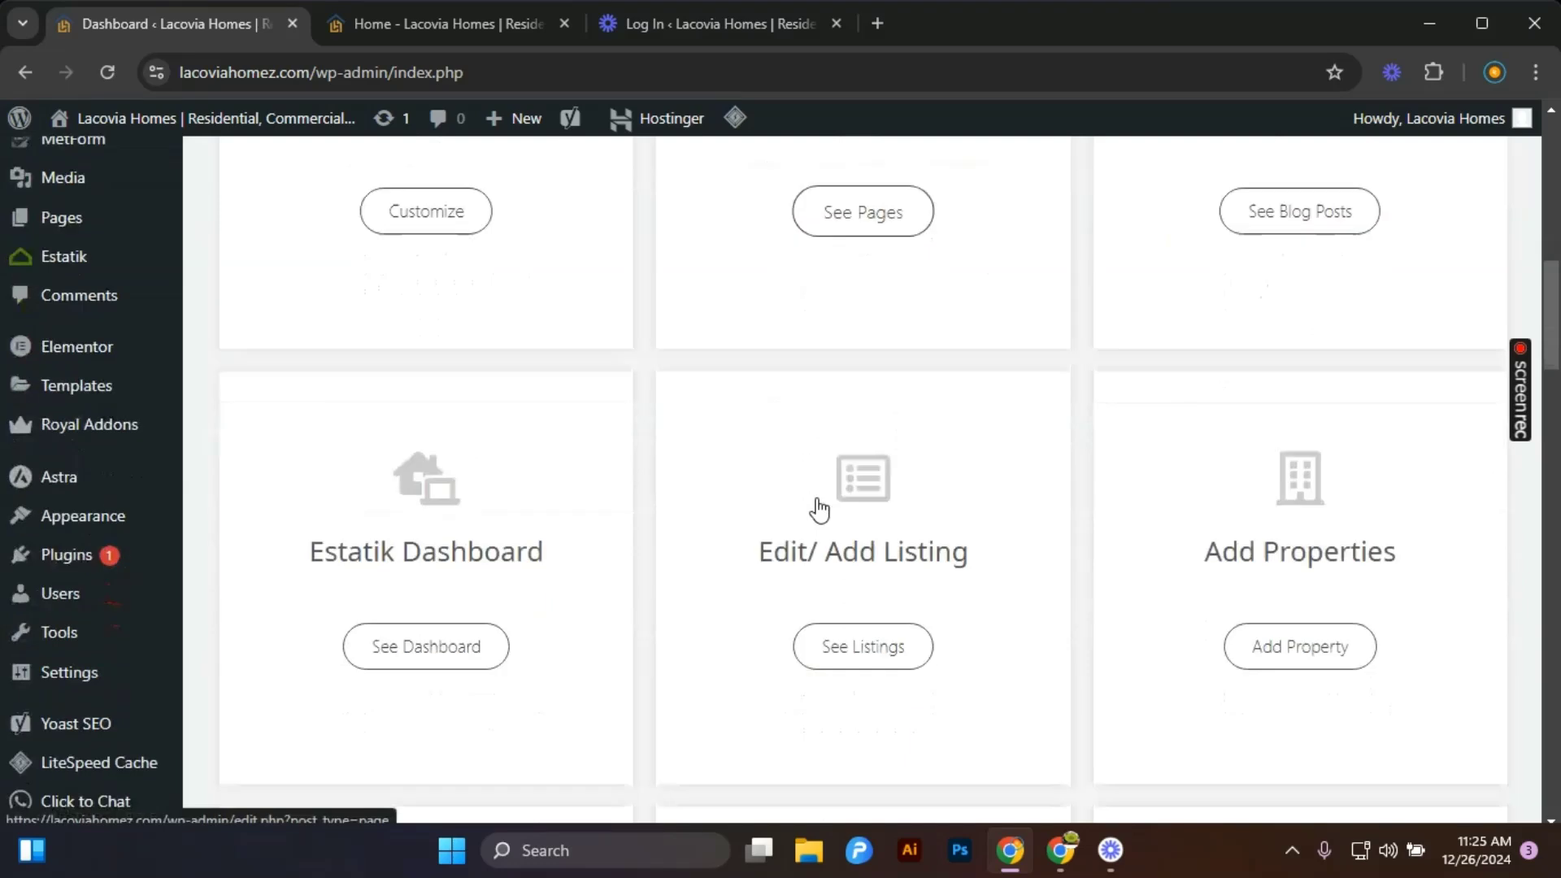
scroll(819, 510, down, 4)
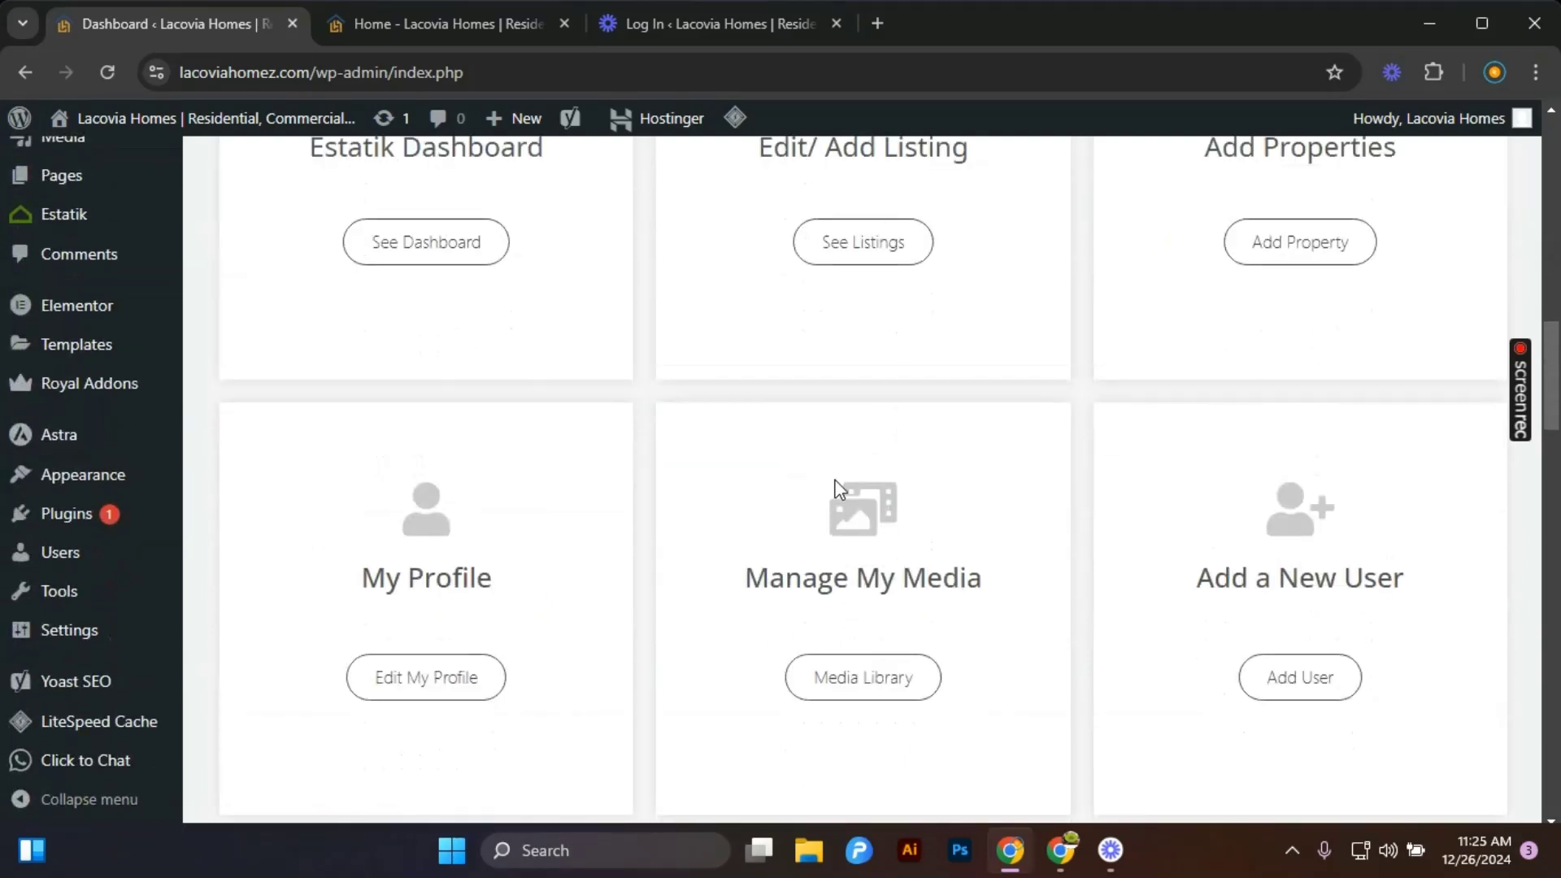
click(1293, 679)
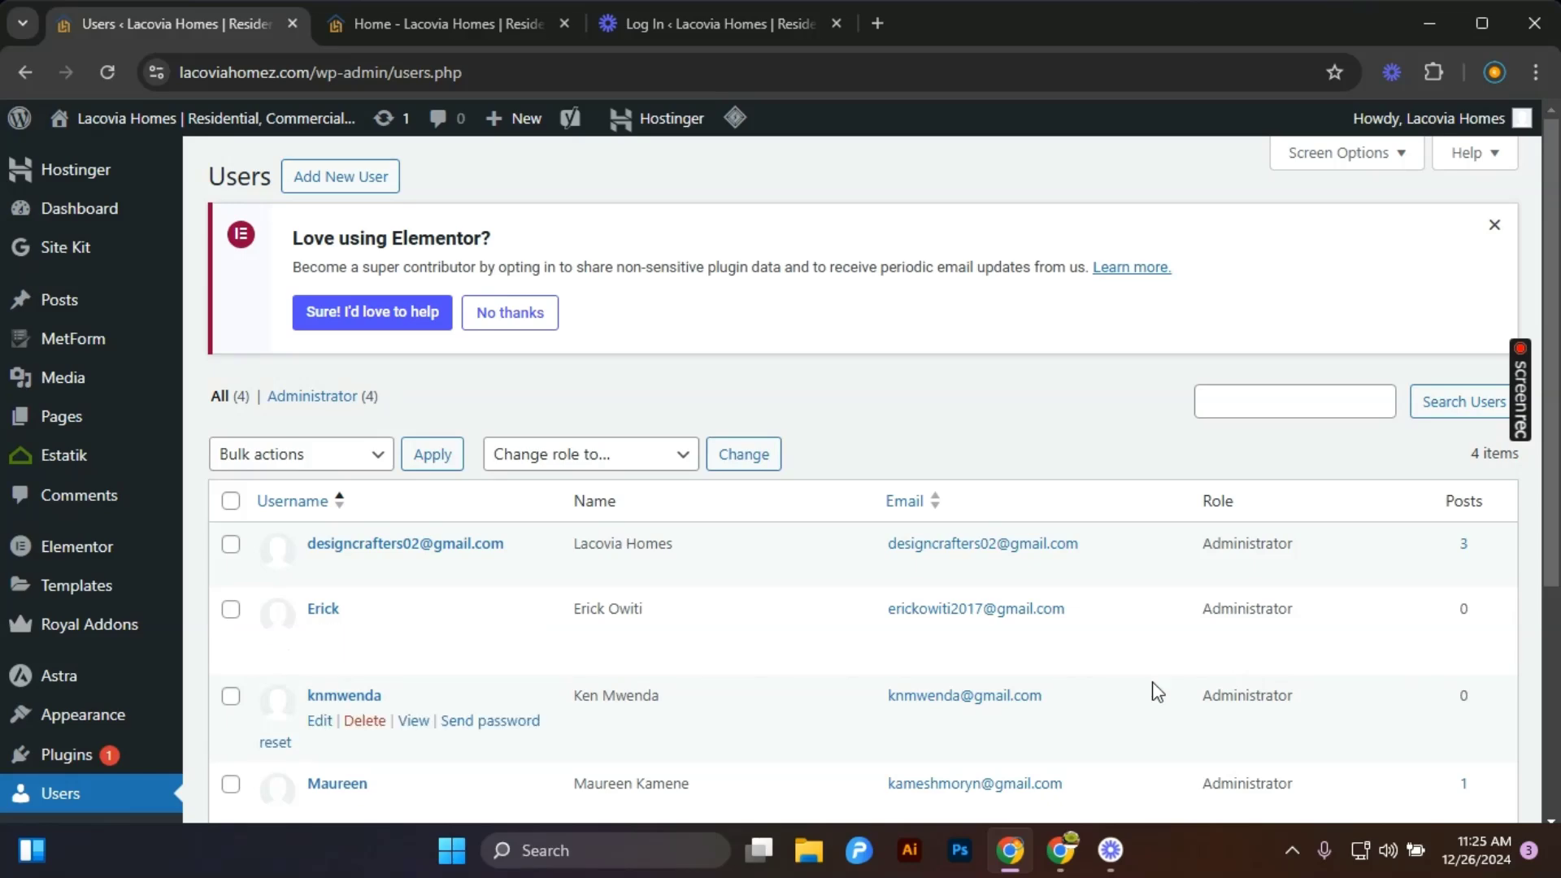
Review the list of existing users and open the Add New User form.
scroll(673, 575, down, 3)
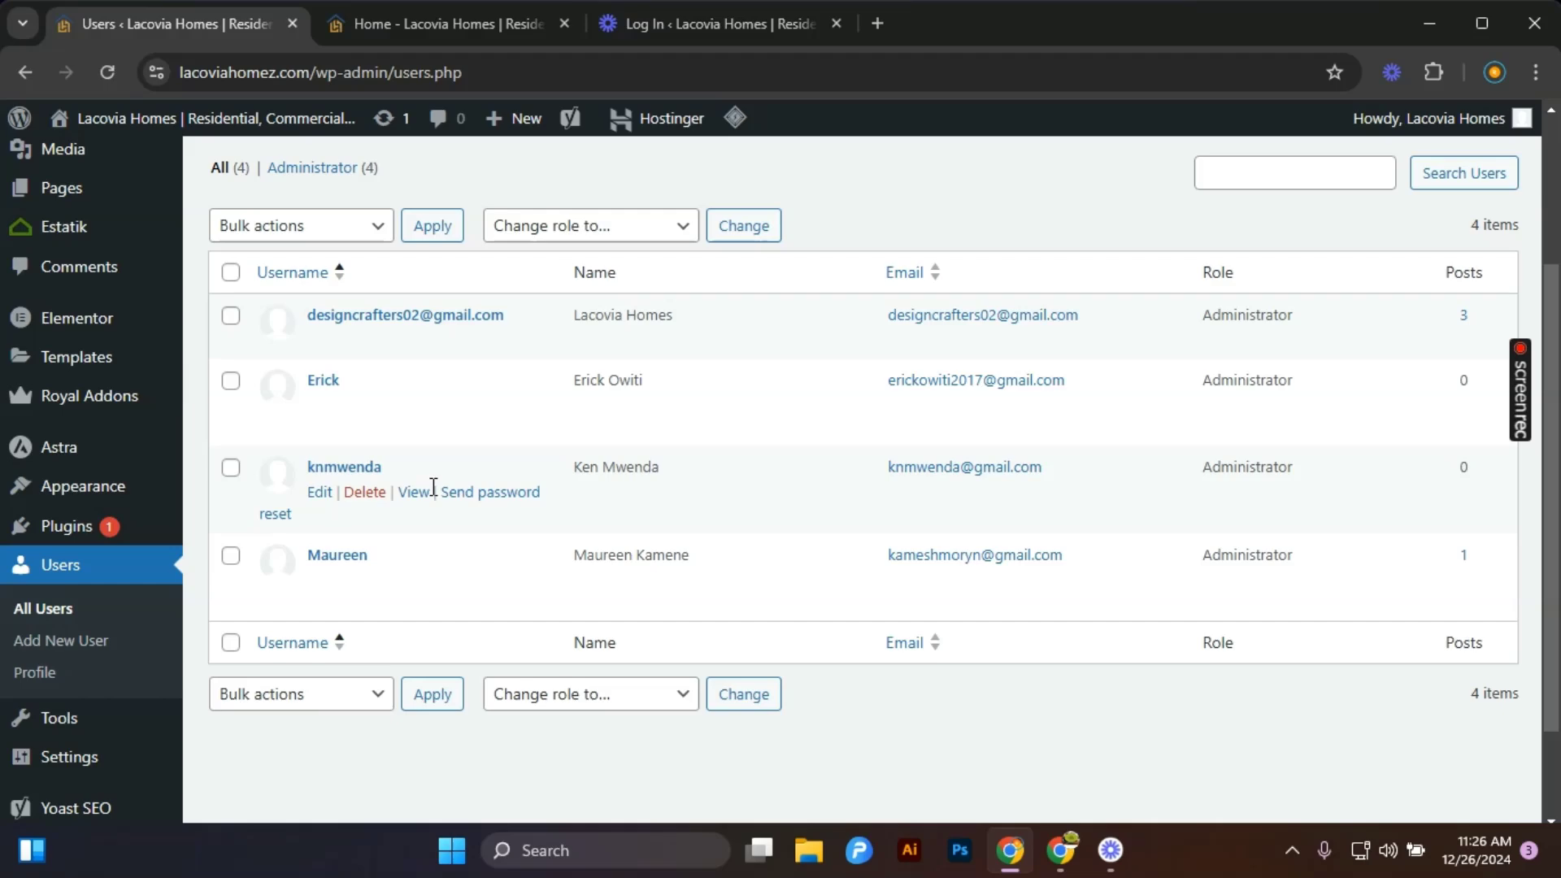
scroll(433, 487, up, 3)
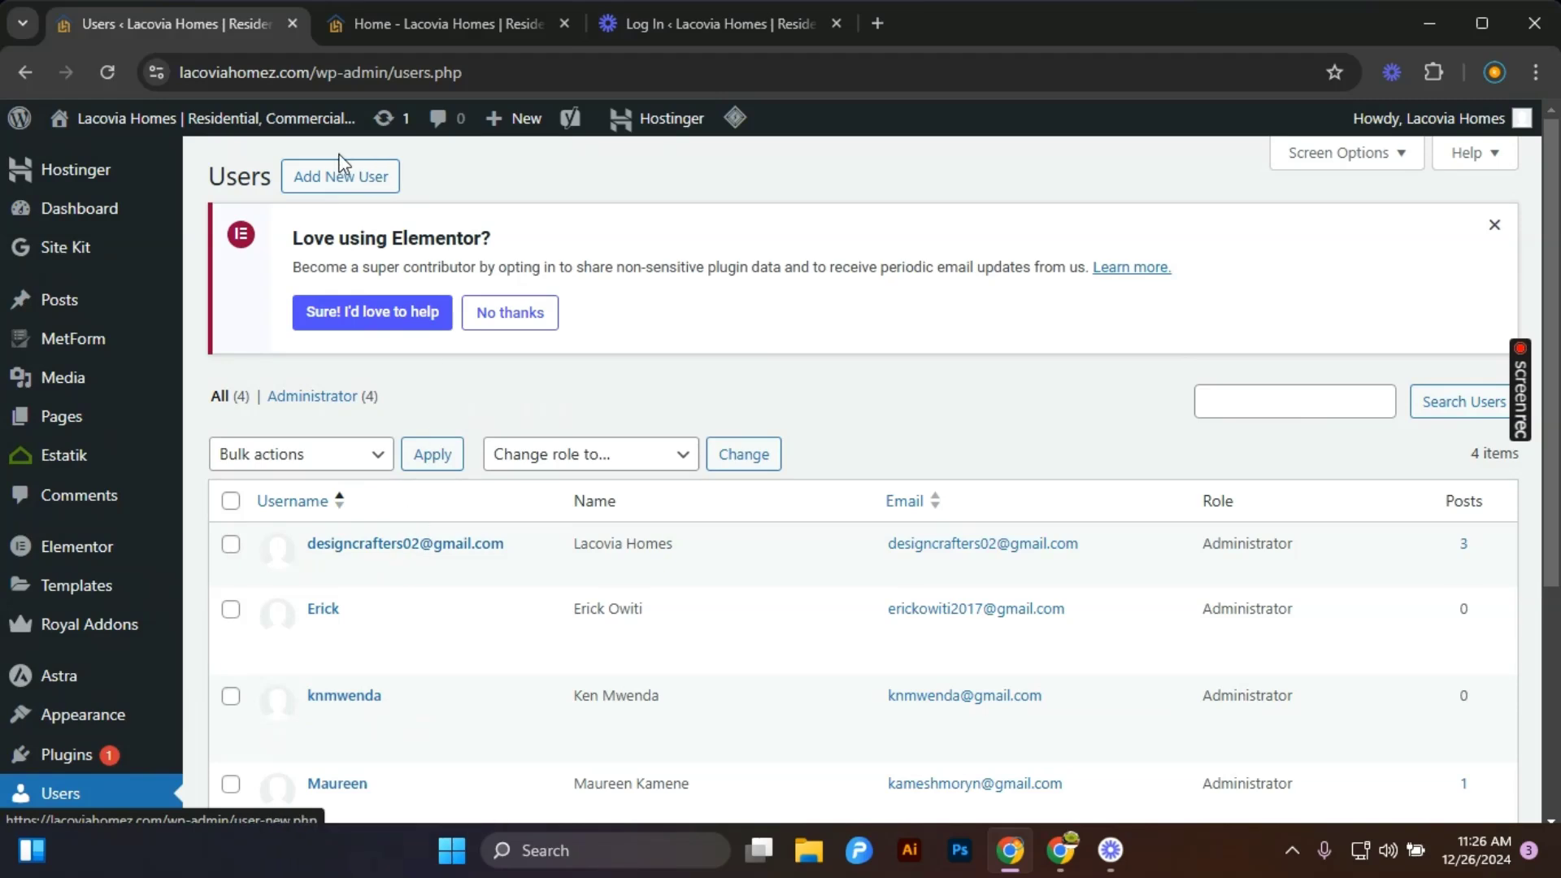
click(333, 179)
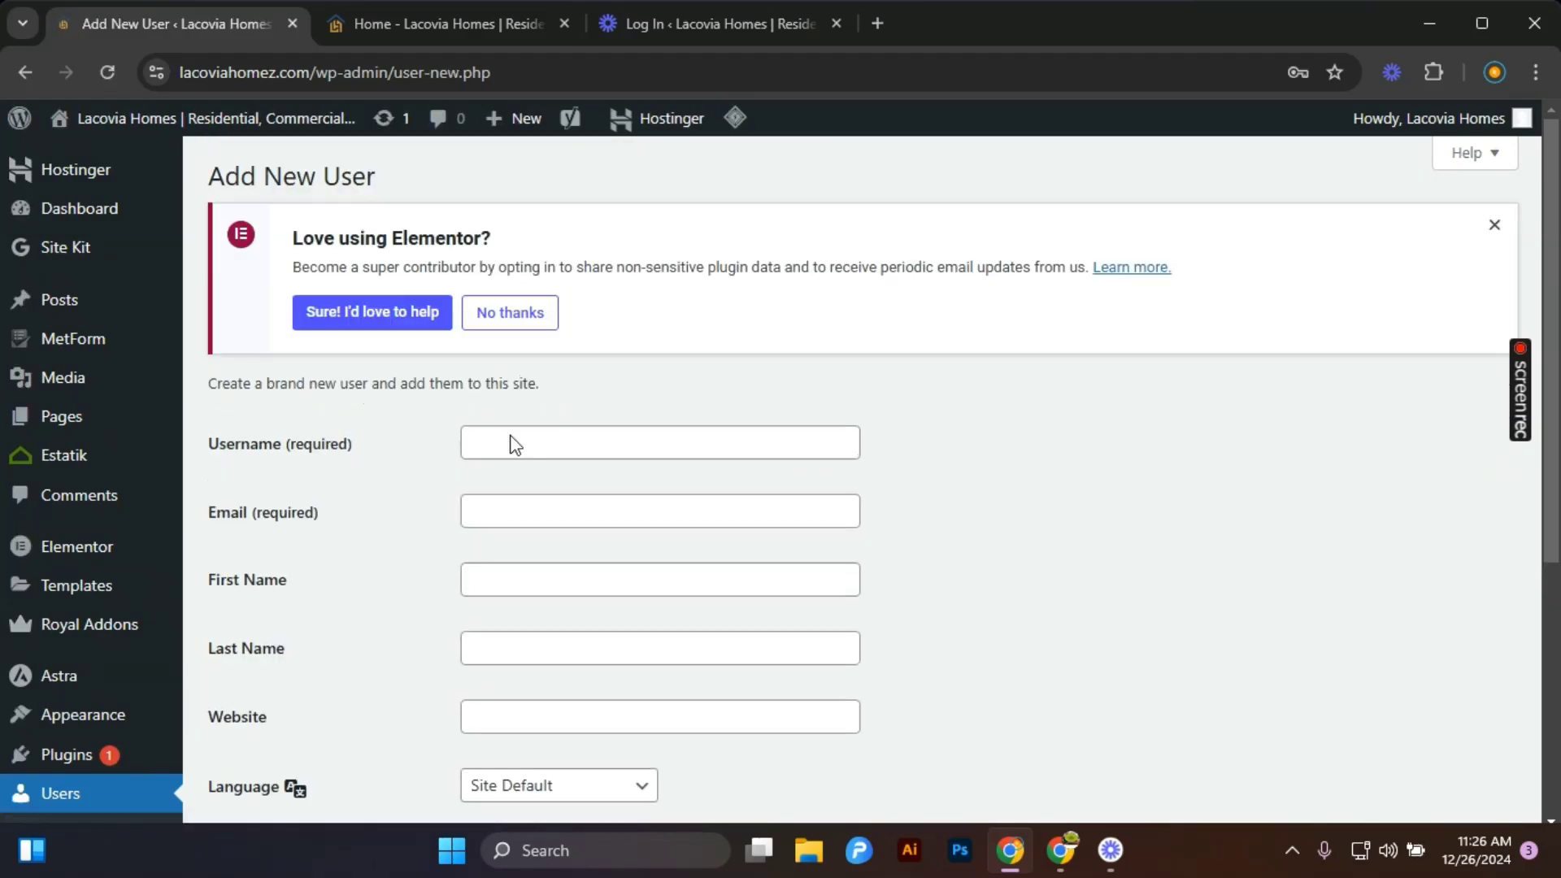
scroll(568, 467, down, 5)
scroll(540, 366, up, 4)
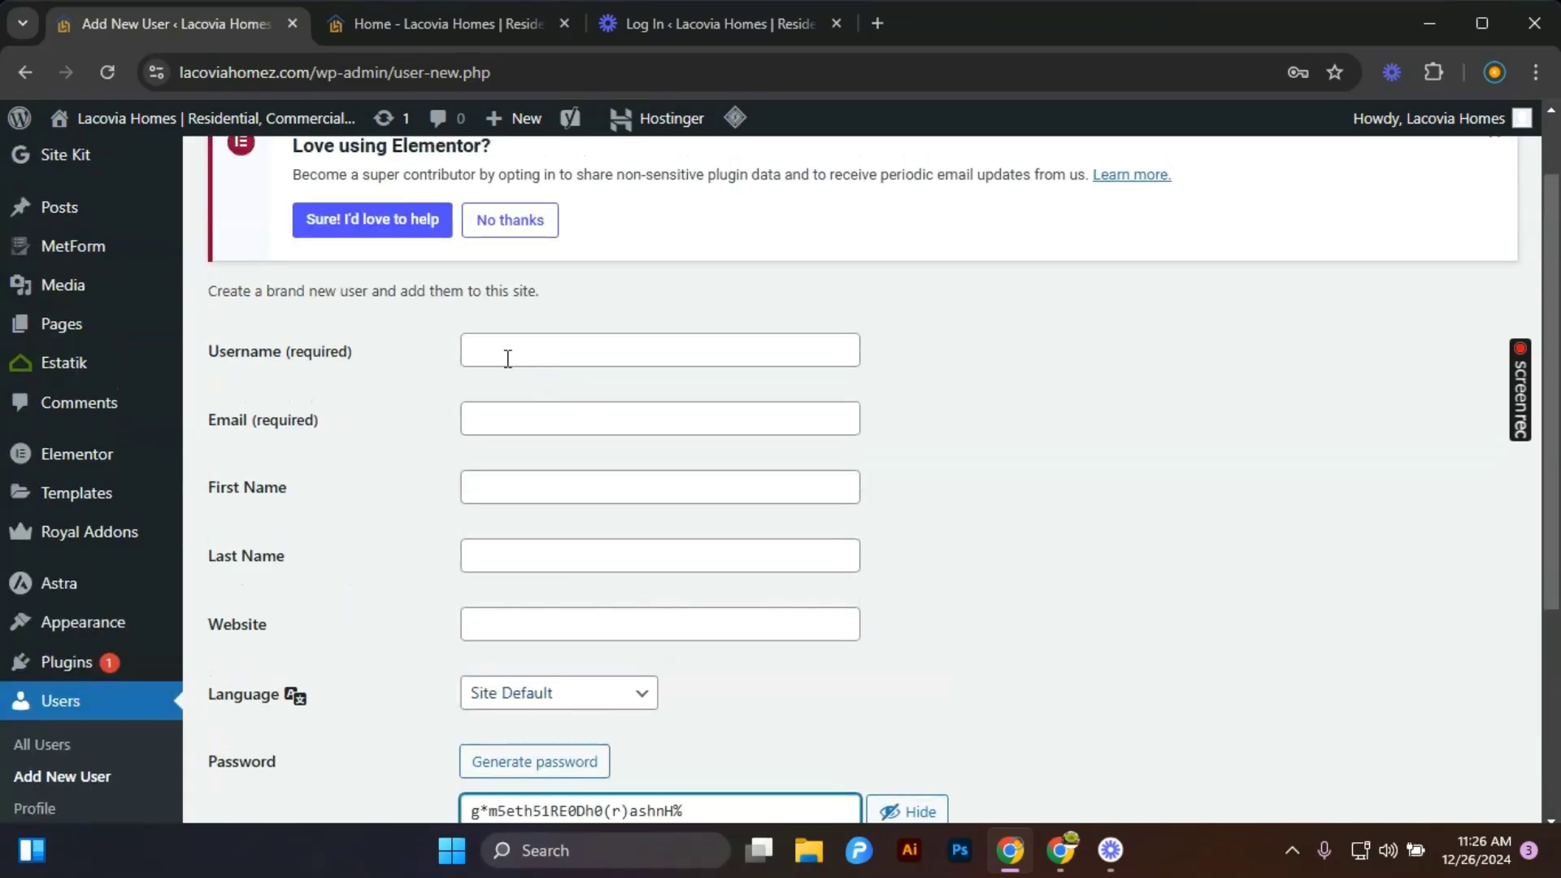
Inspect the username, email and first name fields of the new-user form.
click(507, 359)
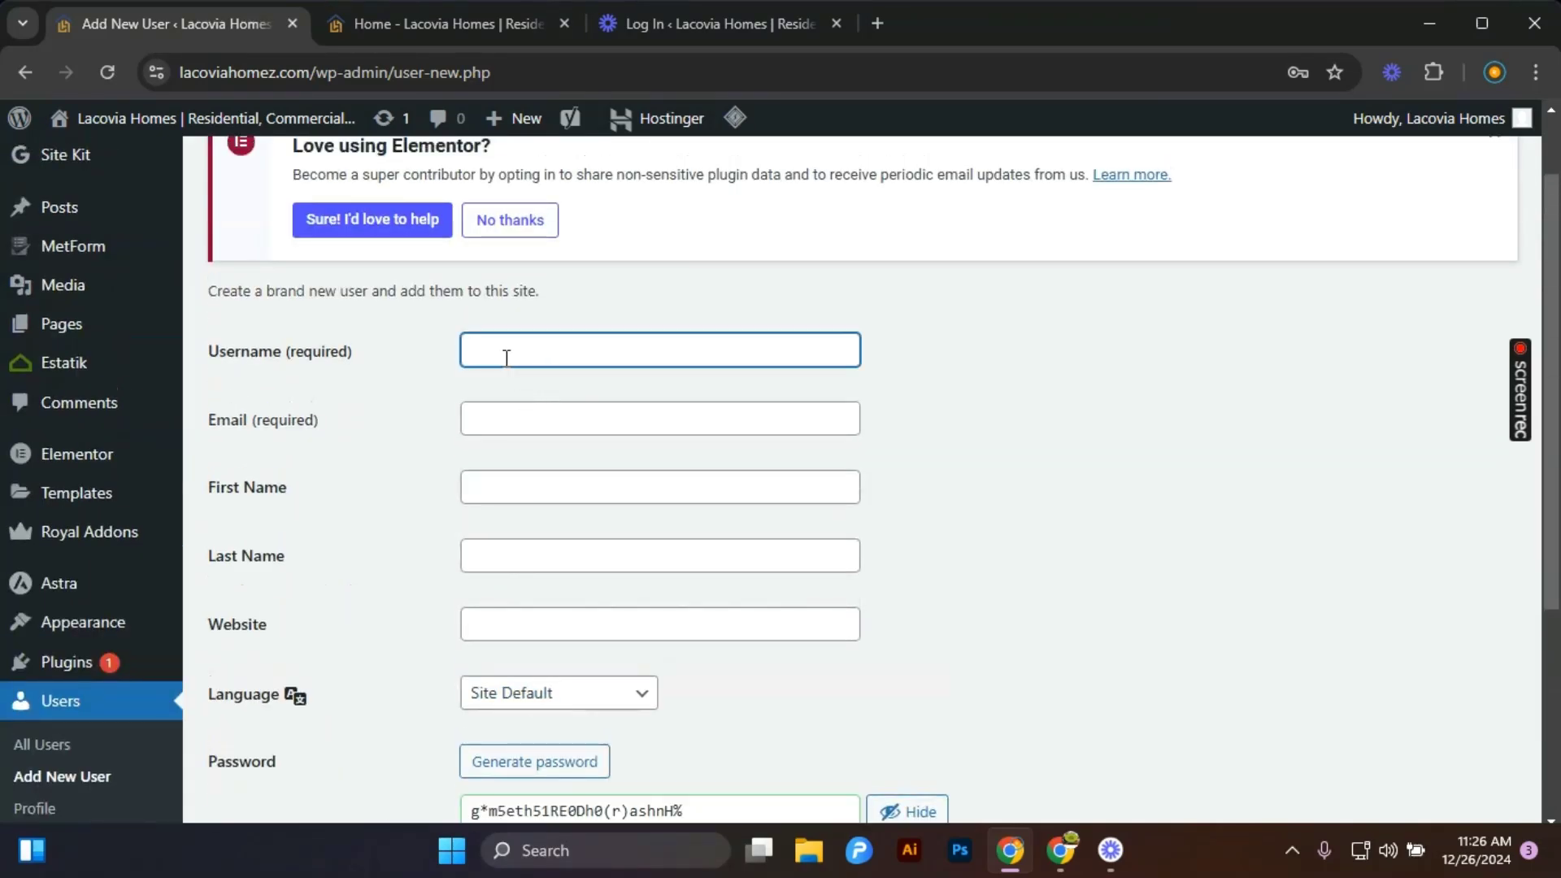
click(479, 423)
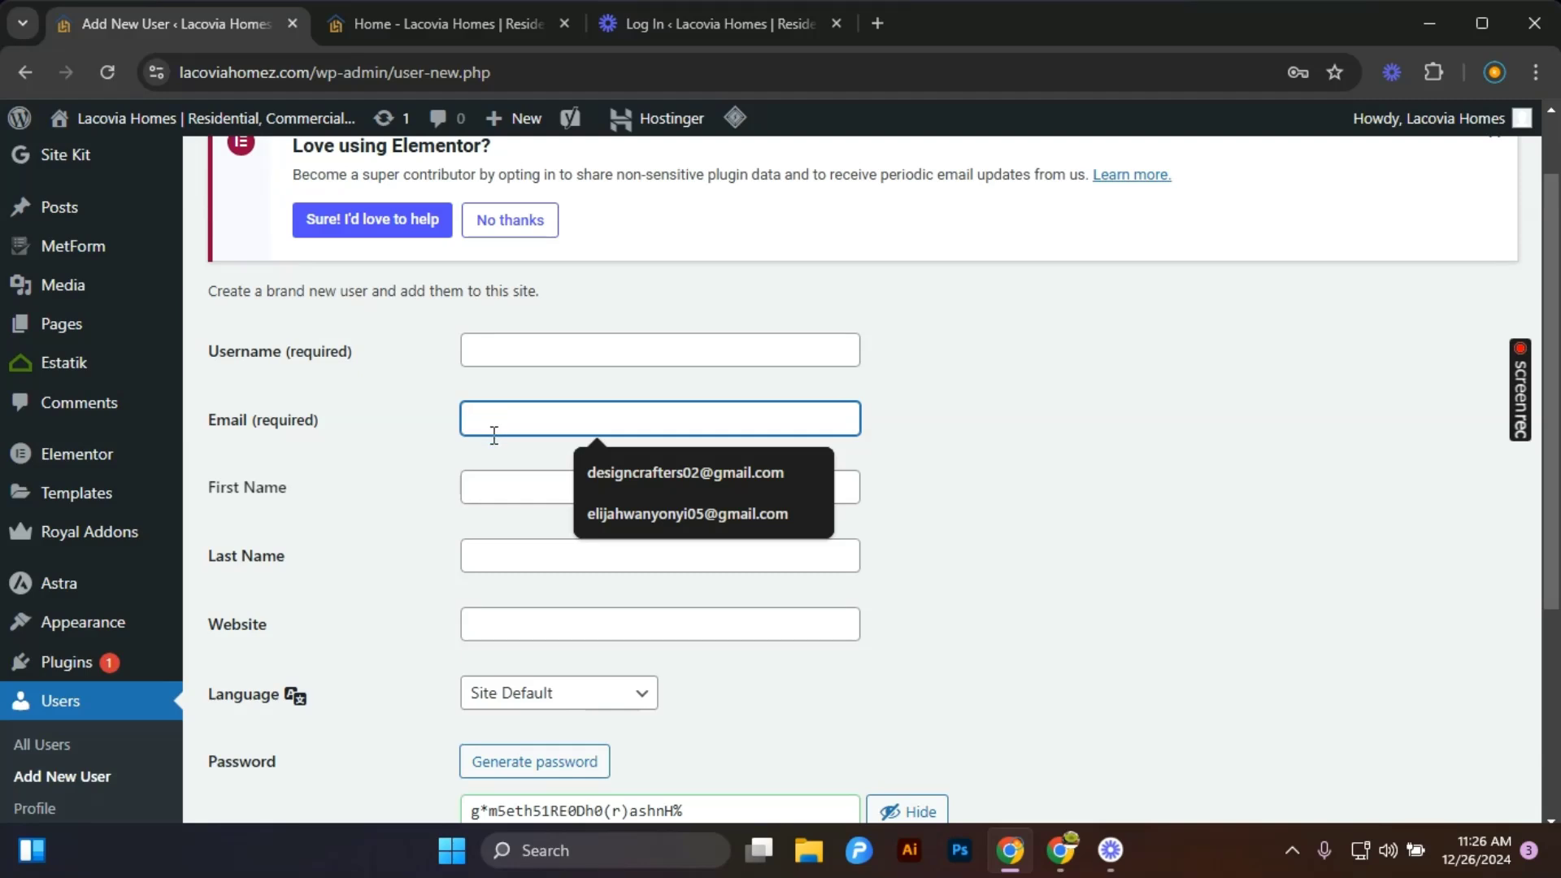
click(475, 486)
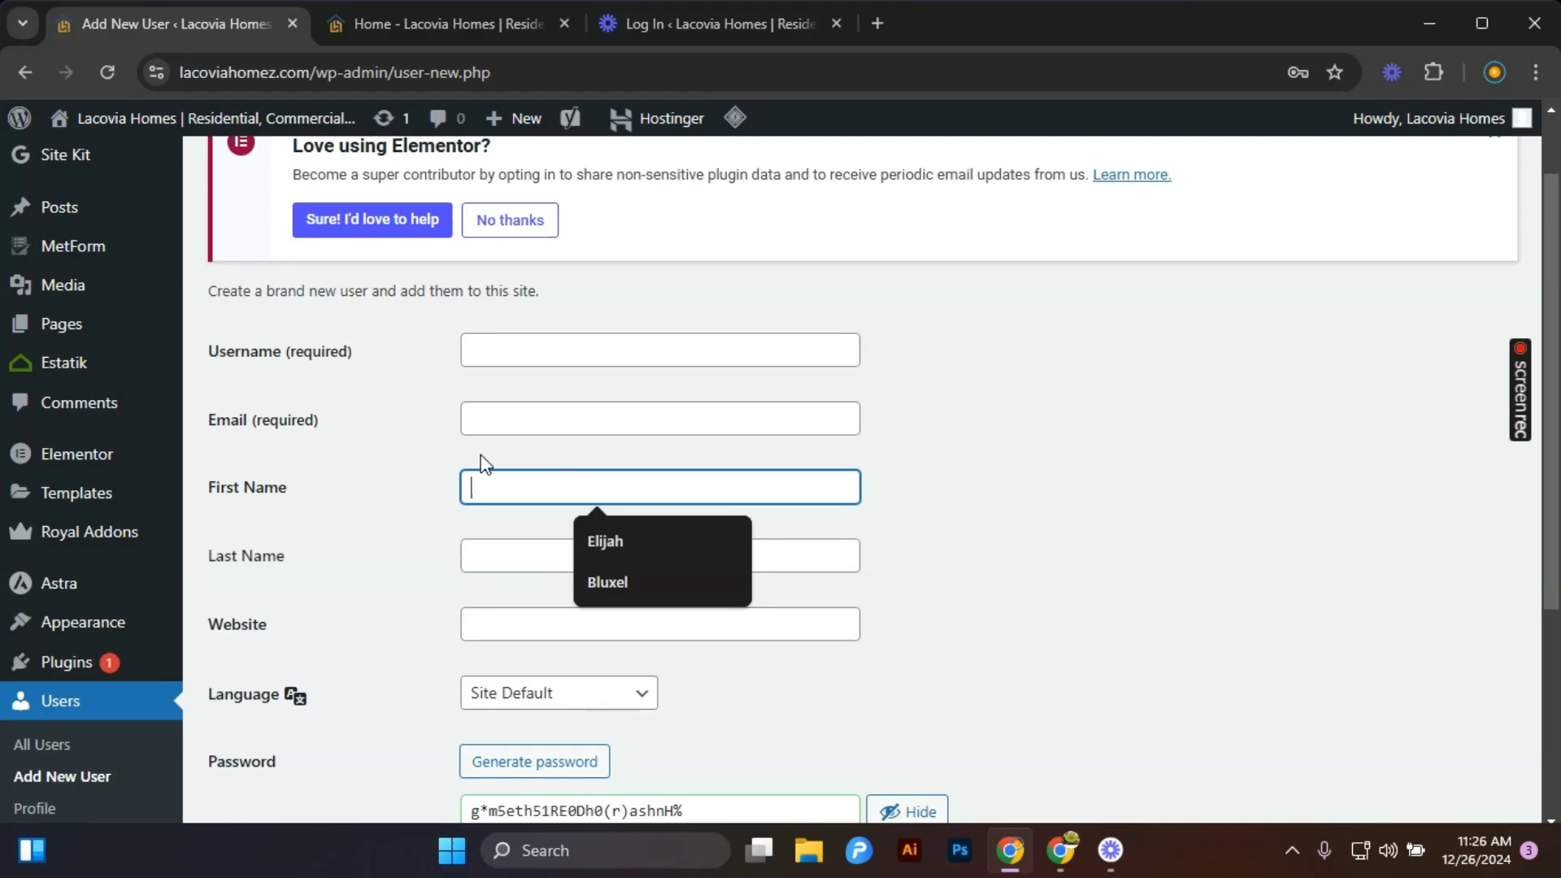
click(488, 338)
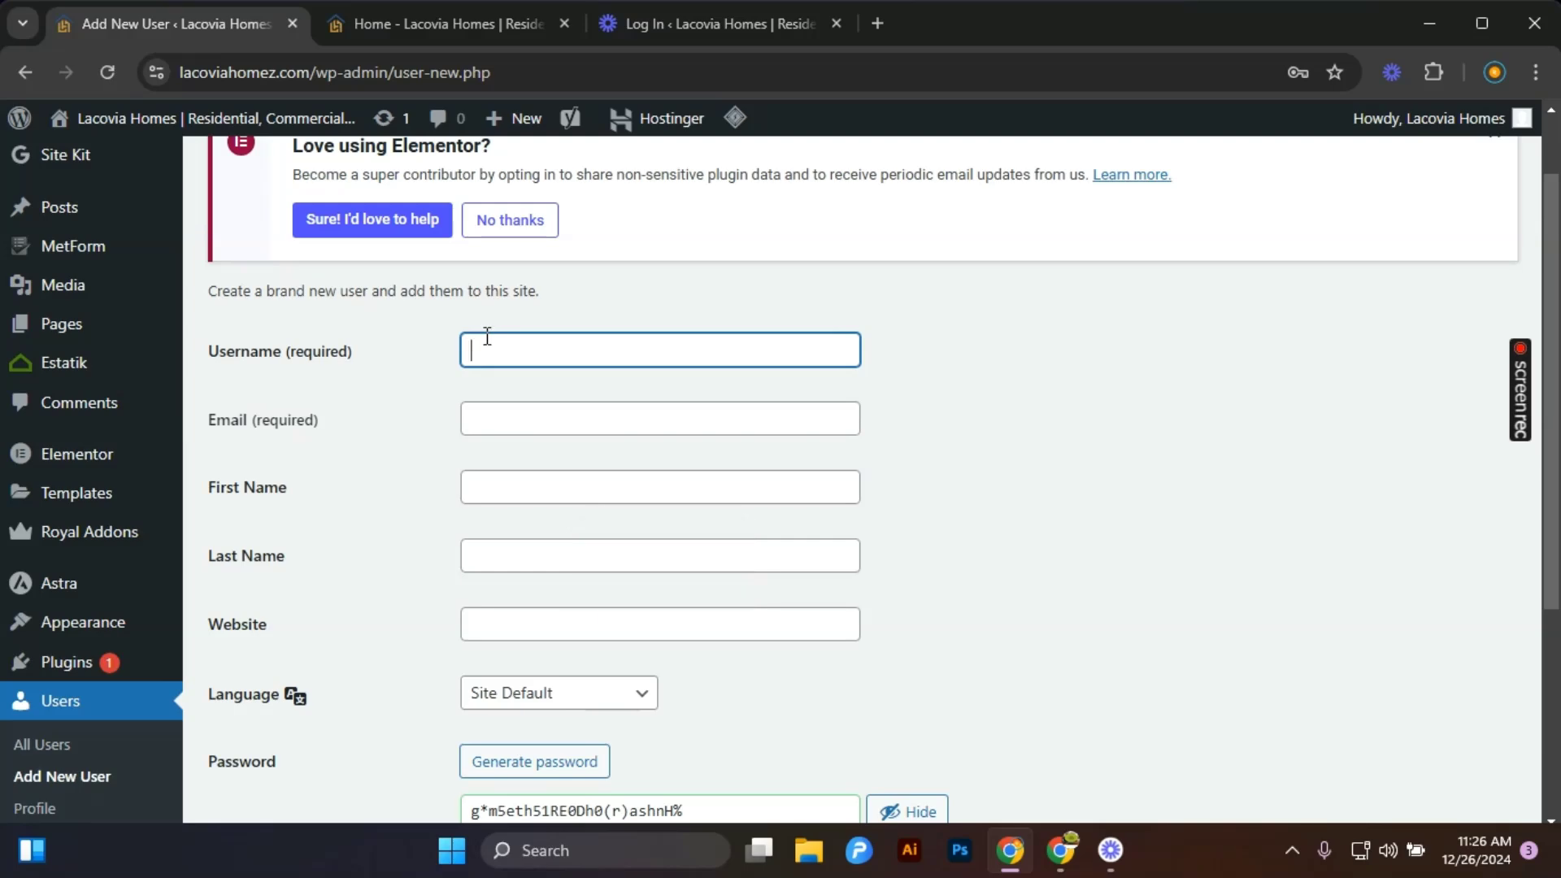
click(471, 422)
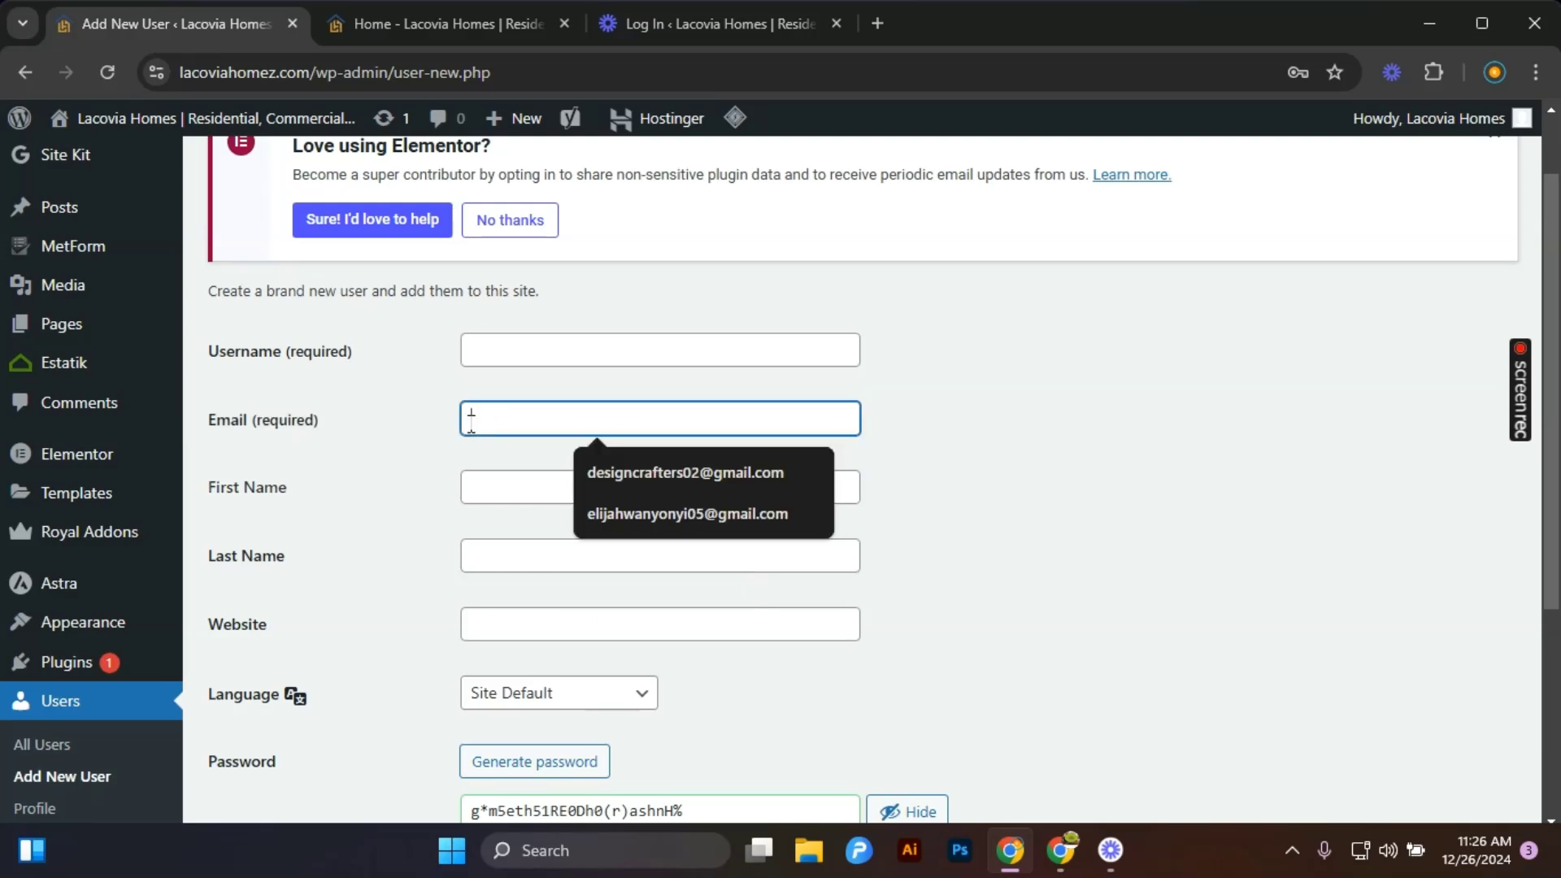
Scroll through the new-user form's password, notification and role settings and open the role options list.
scroll(473, 553, down, 3)
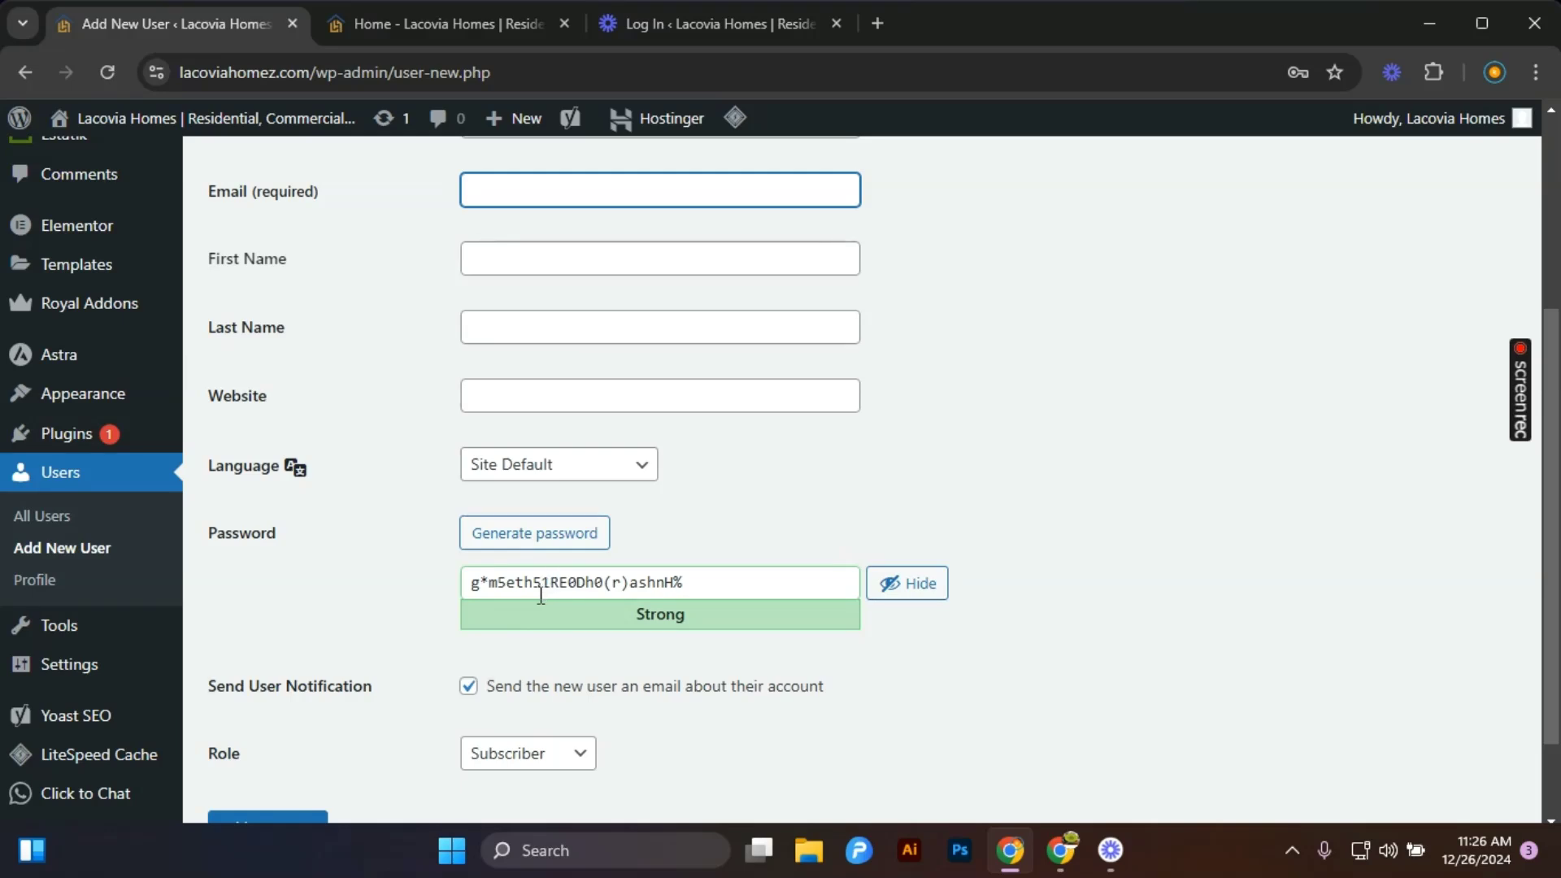
scroll(561, 651, down, 2)
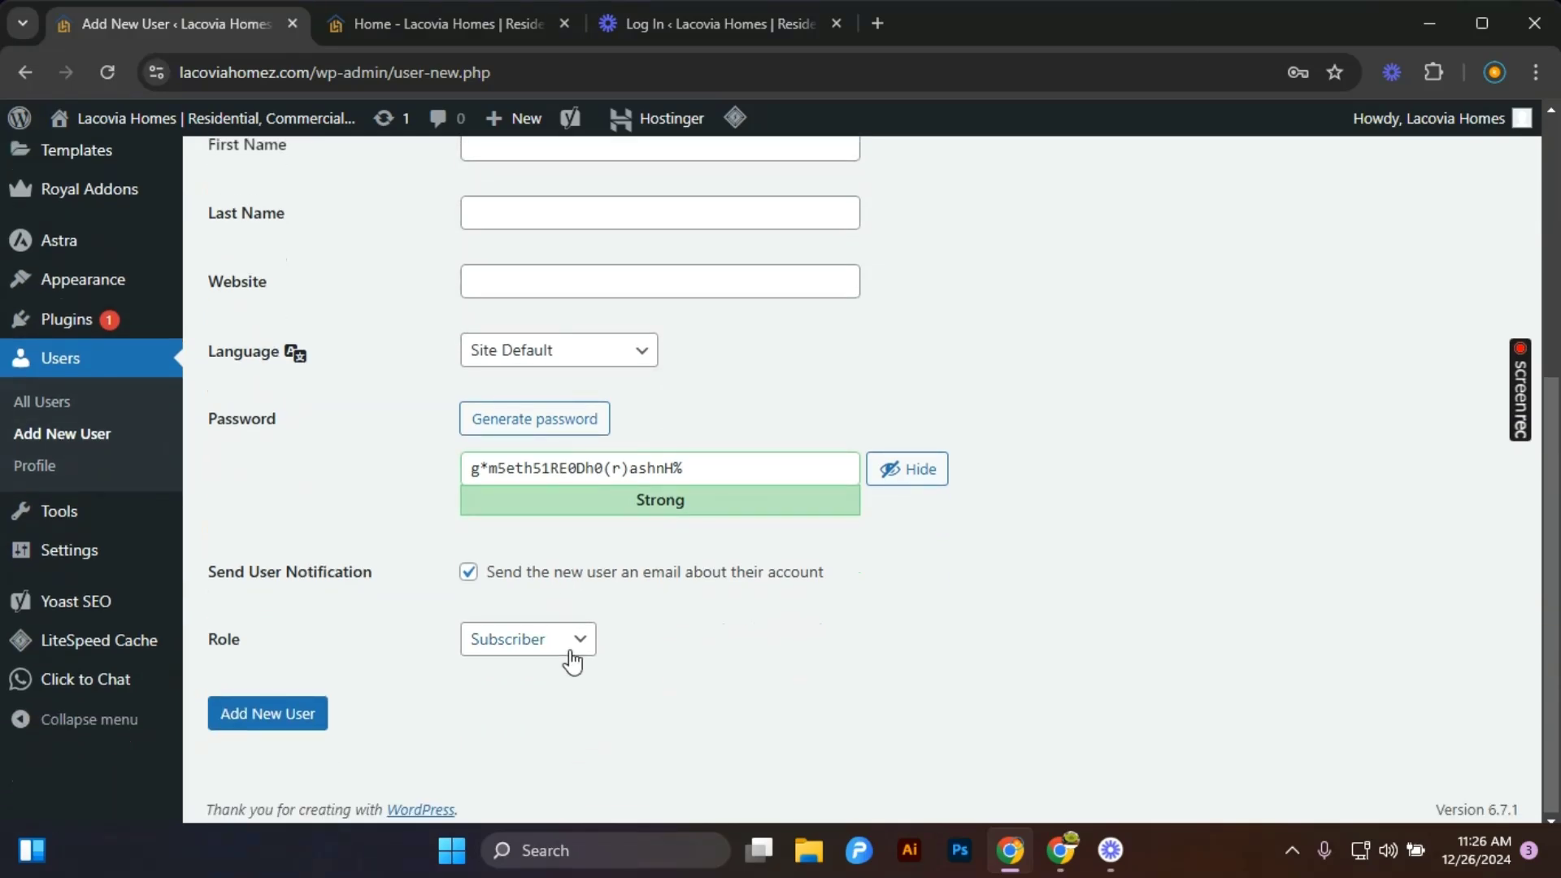
click(574, 653)
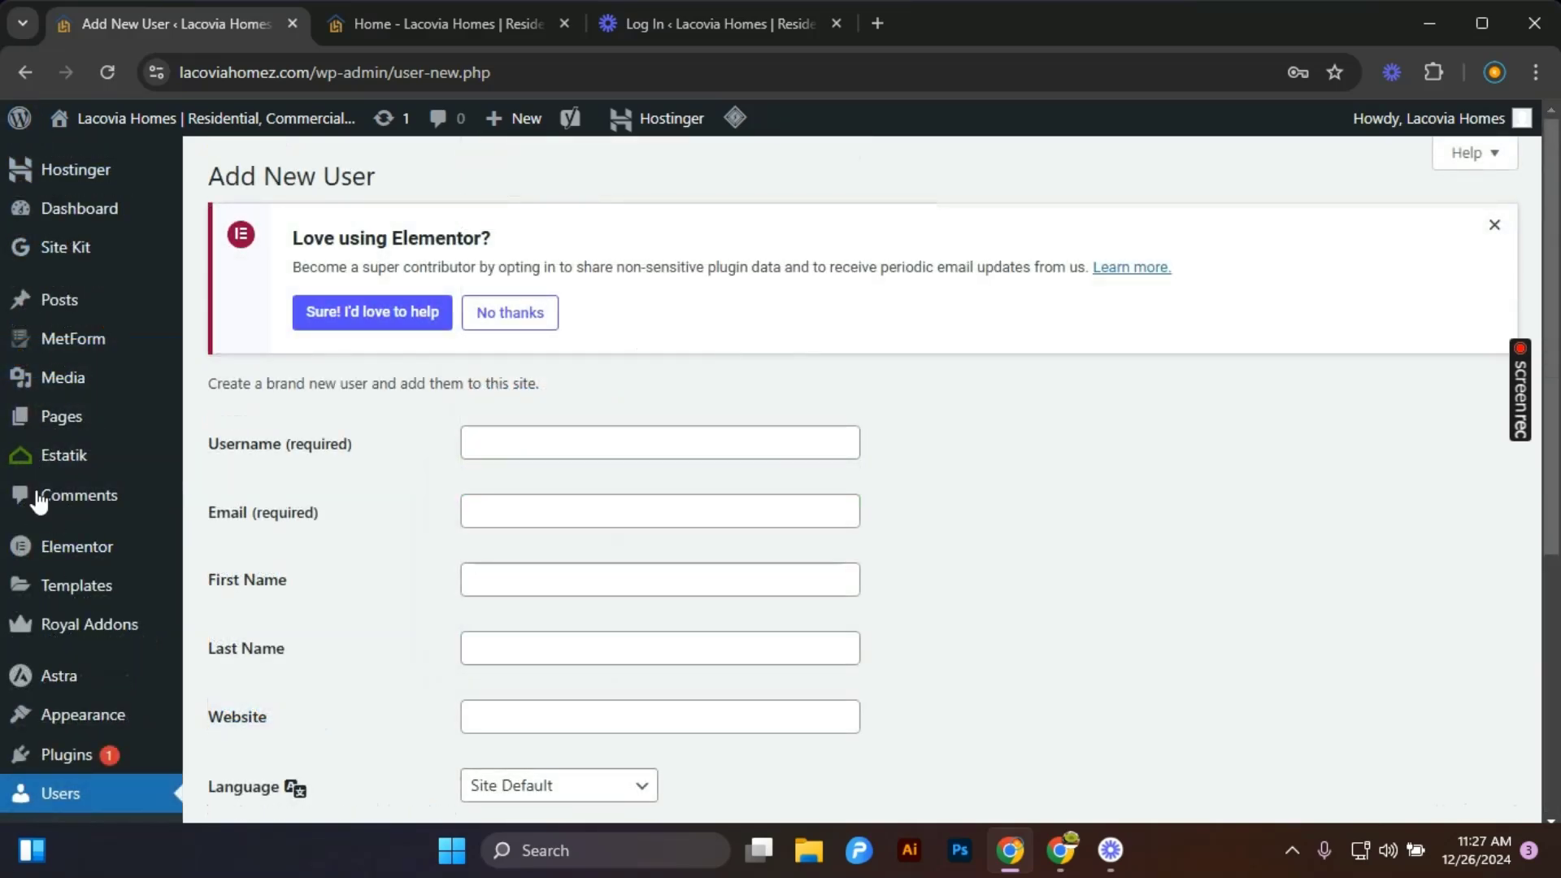
mouse_move(59, 692)
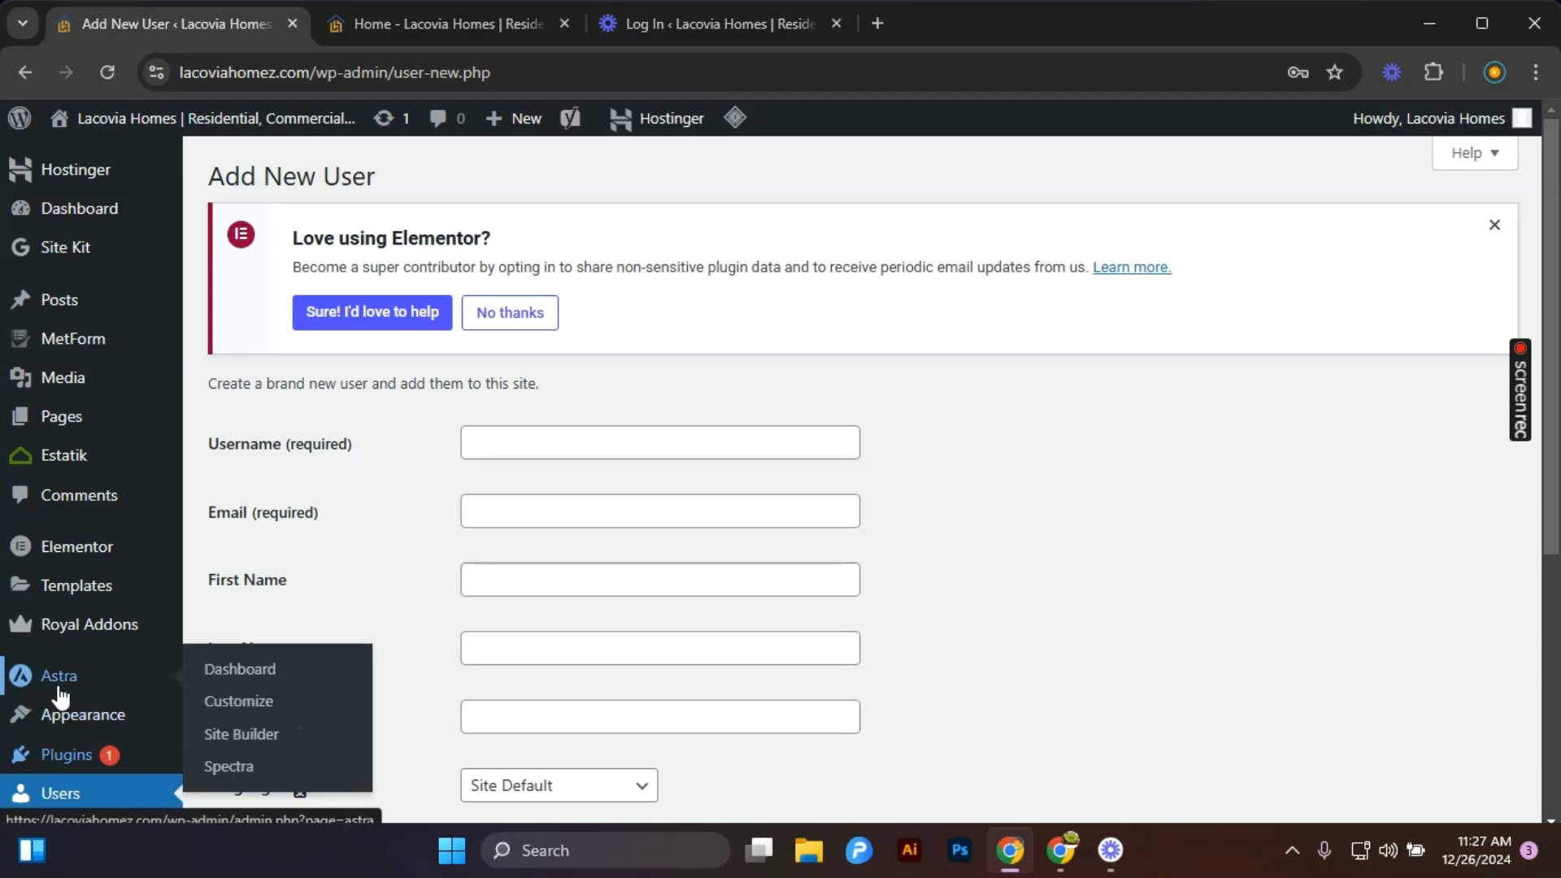
scroll(60, 693, down, 1)
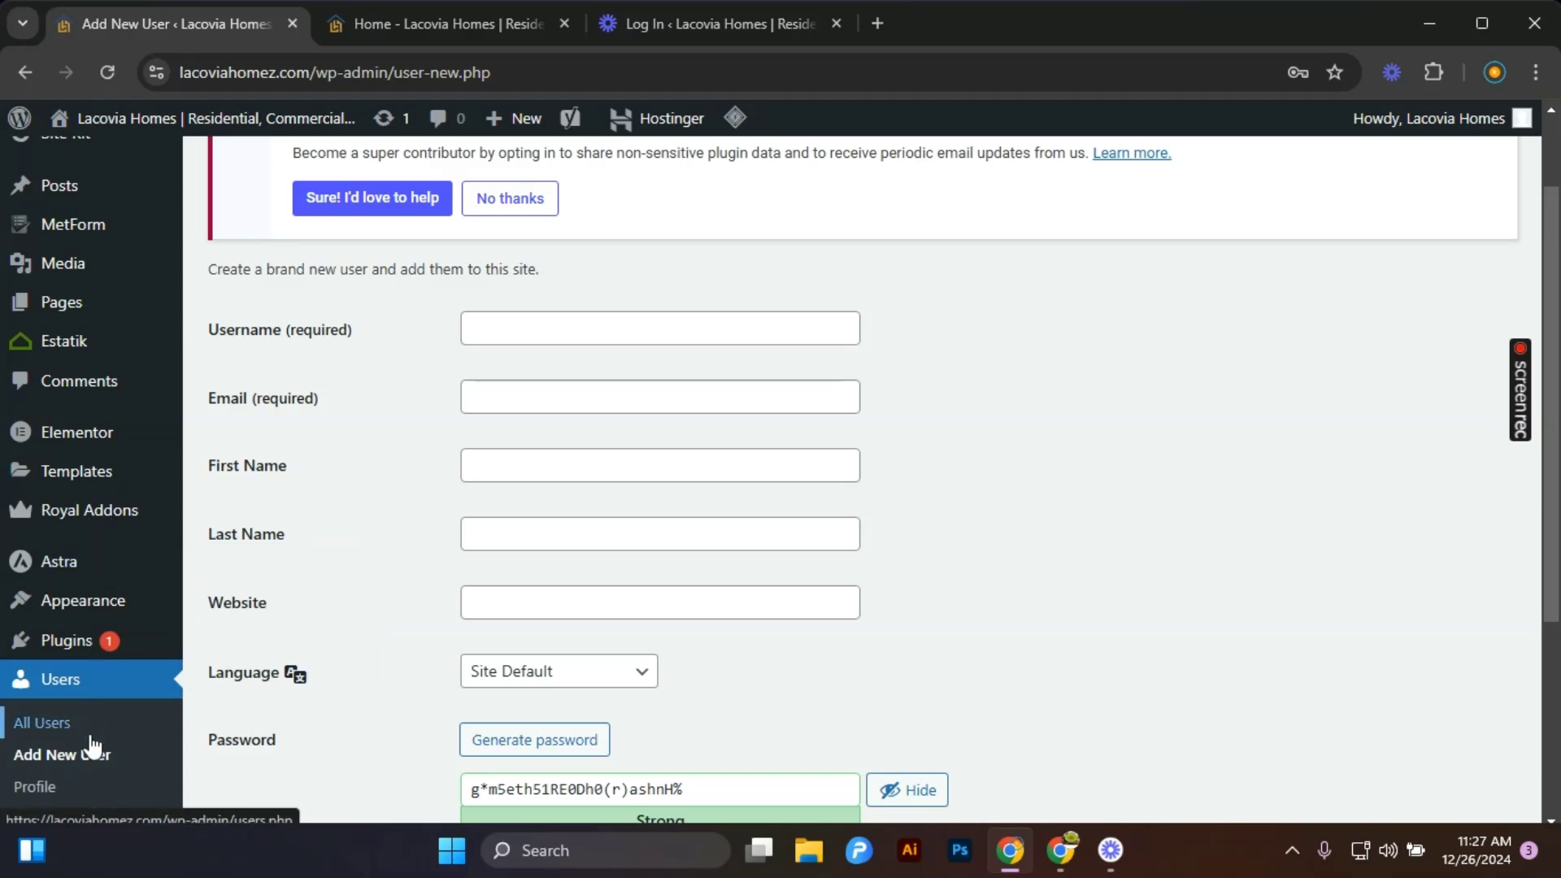
scroll(92, 747, down, 3)
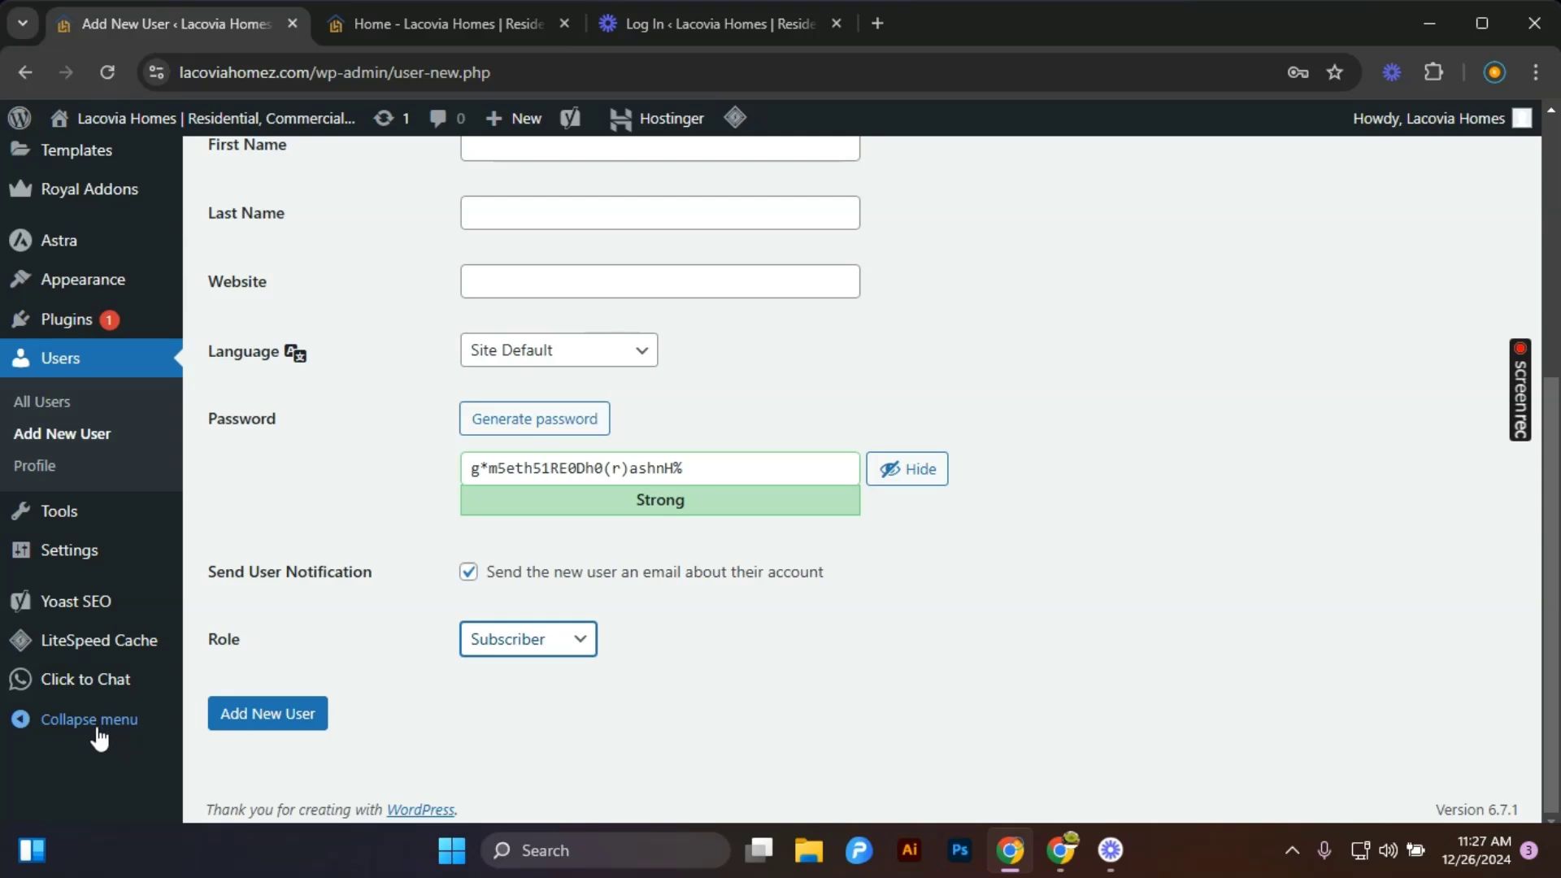
scroll(104, 735, up, 3)
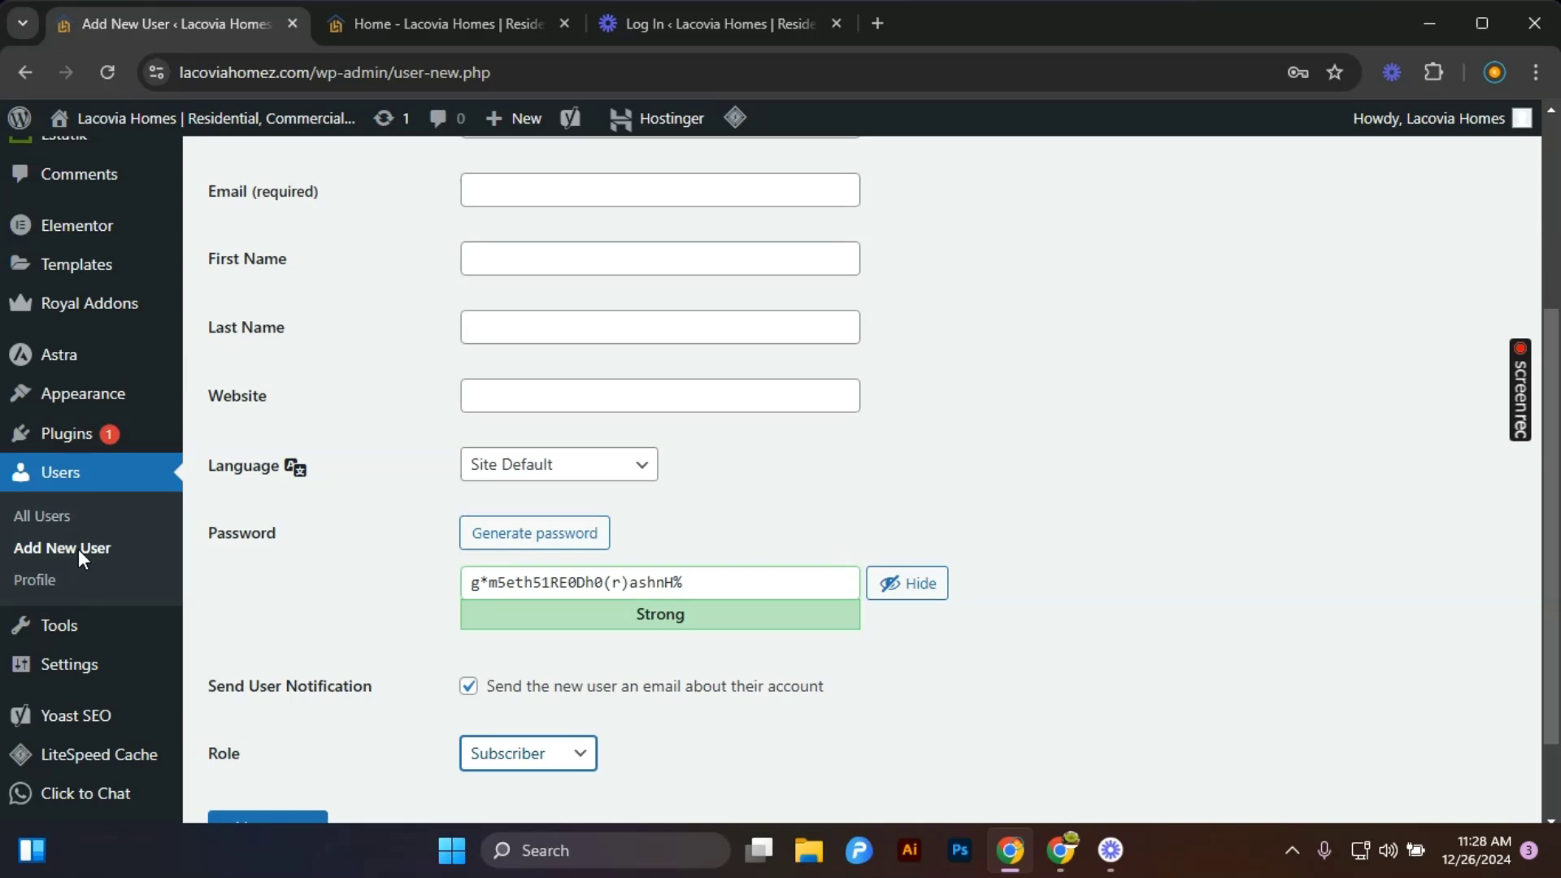
scroll(122, 530, up, 4)
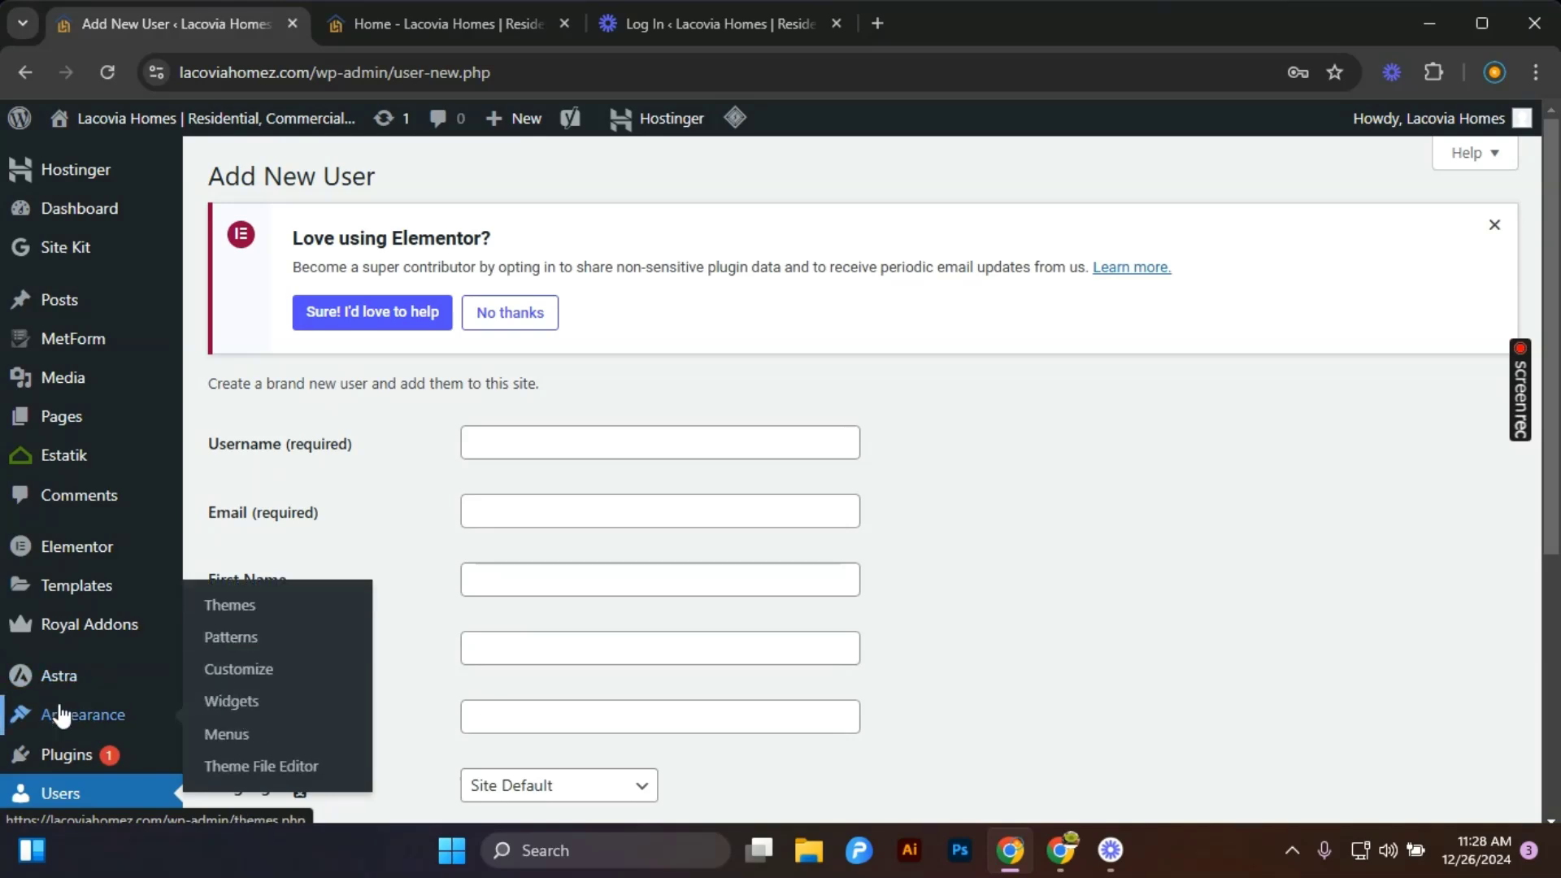
mouse_move(128, 715)
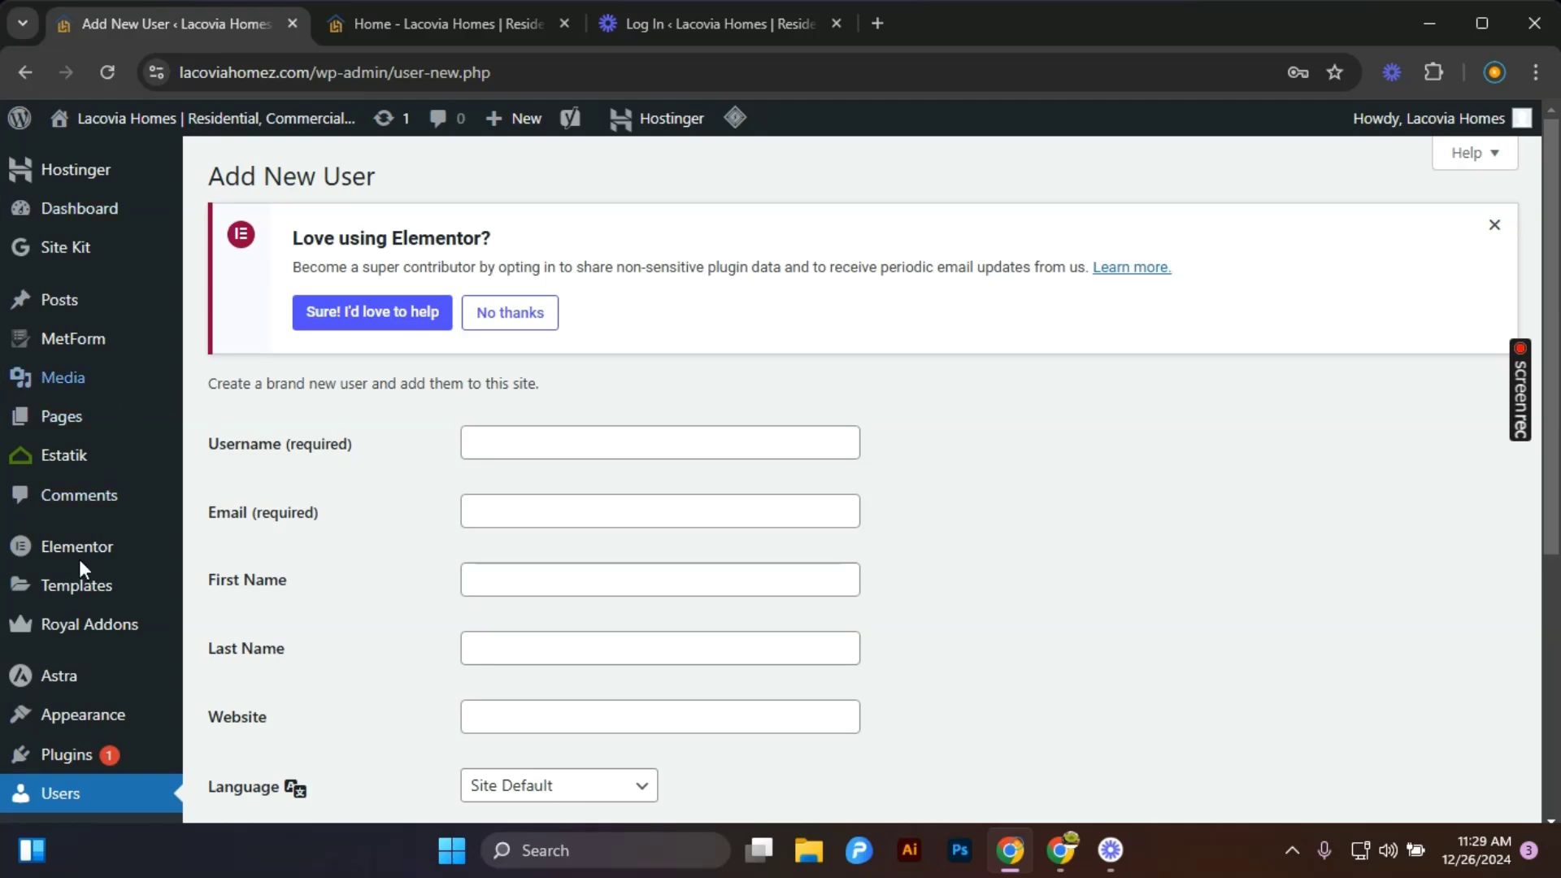
scroll(417, 610, down, 5)
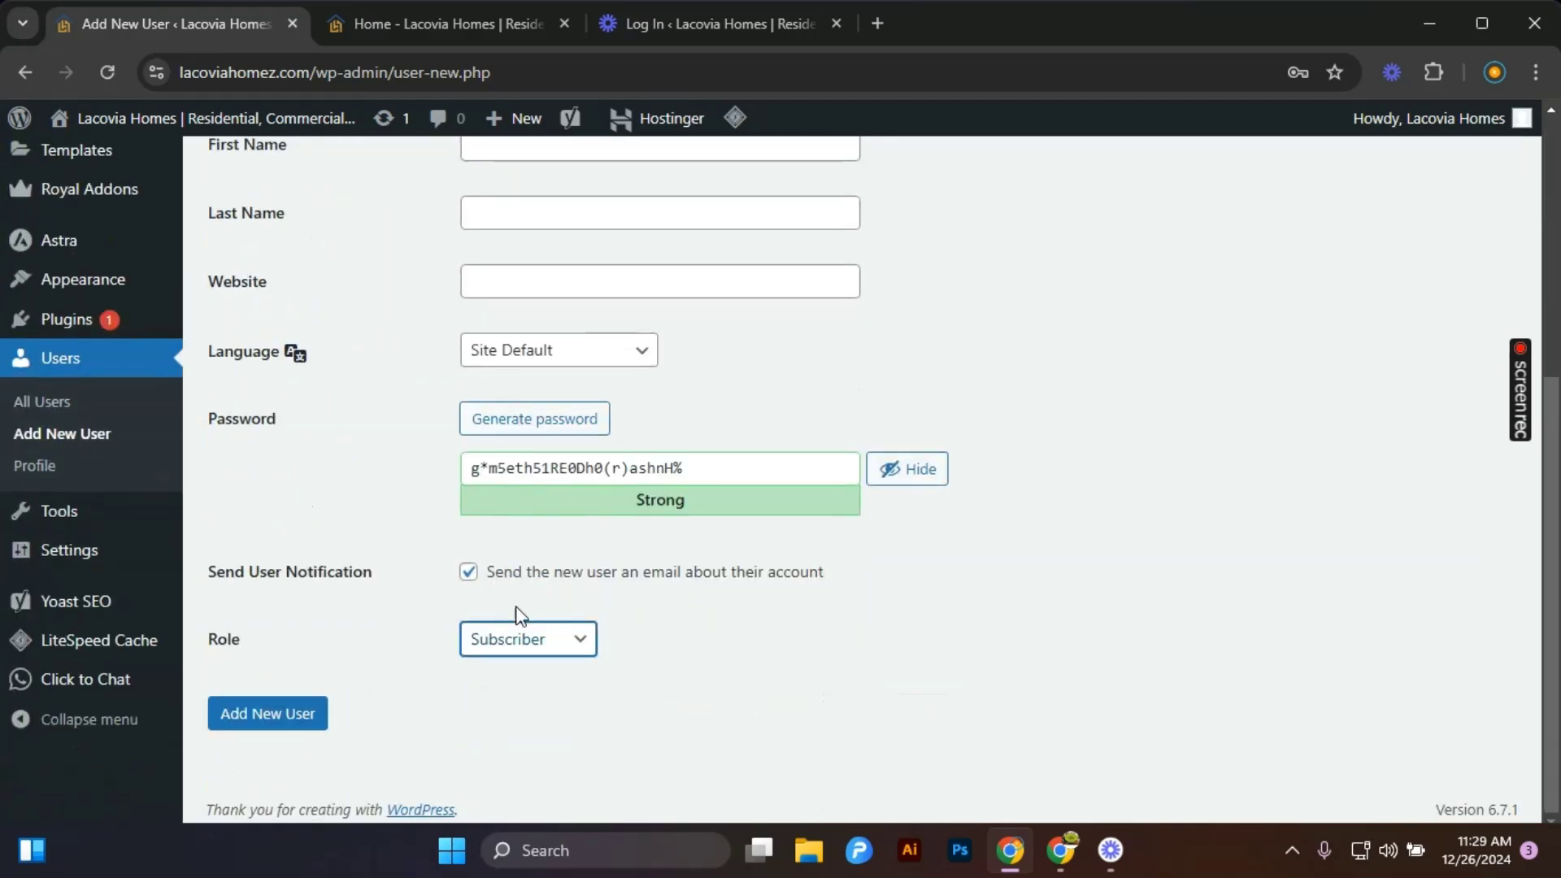
click(548, 647)
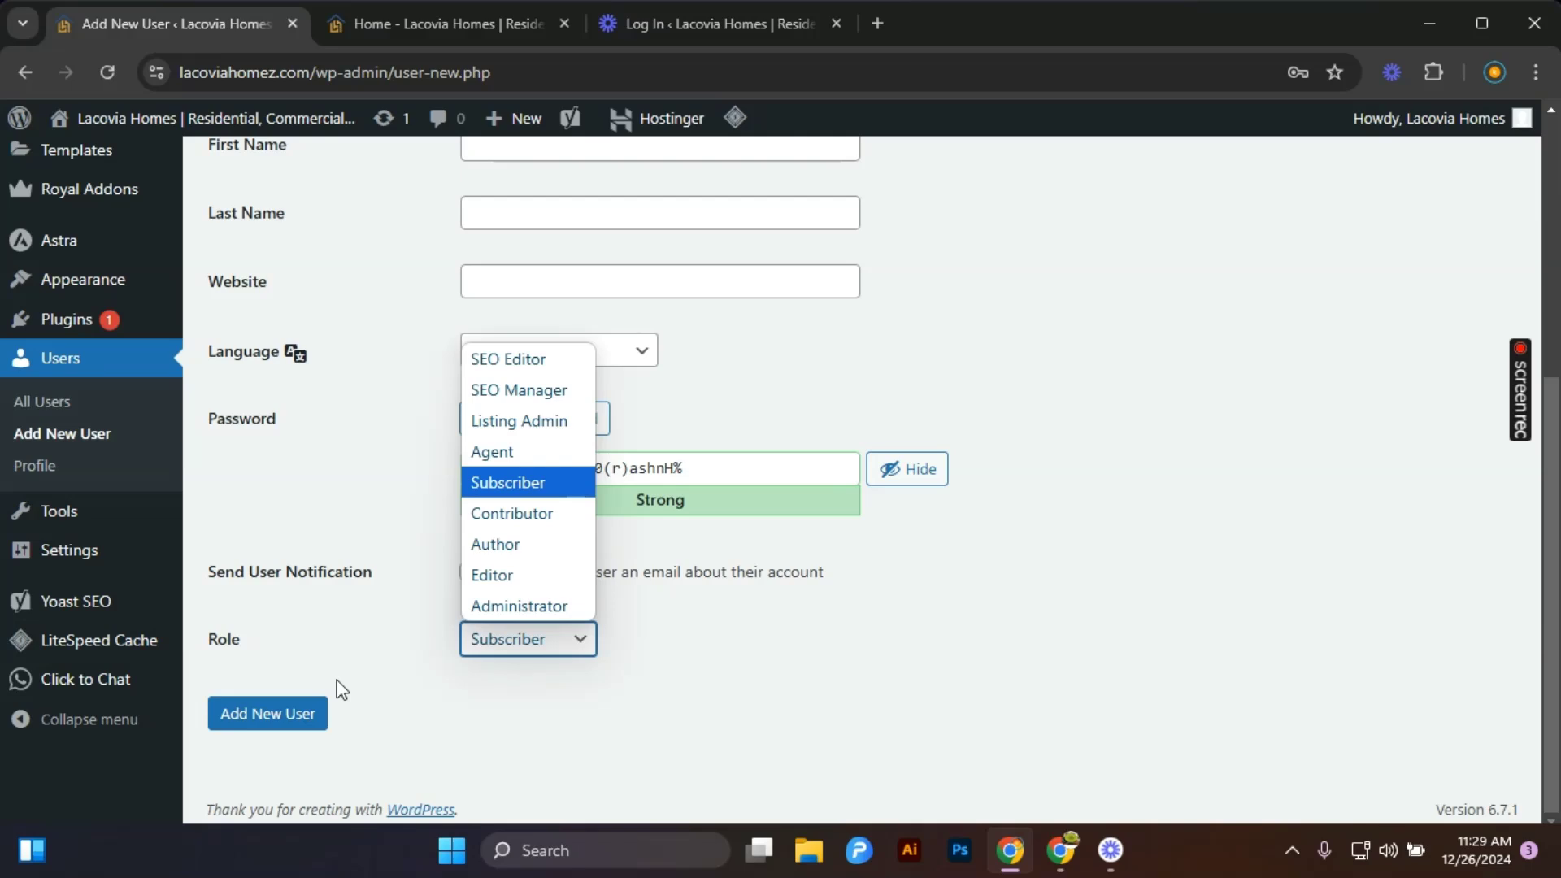
Return to the dashboard home page.
scroll(273, 611, up, 5)
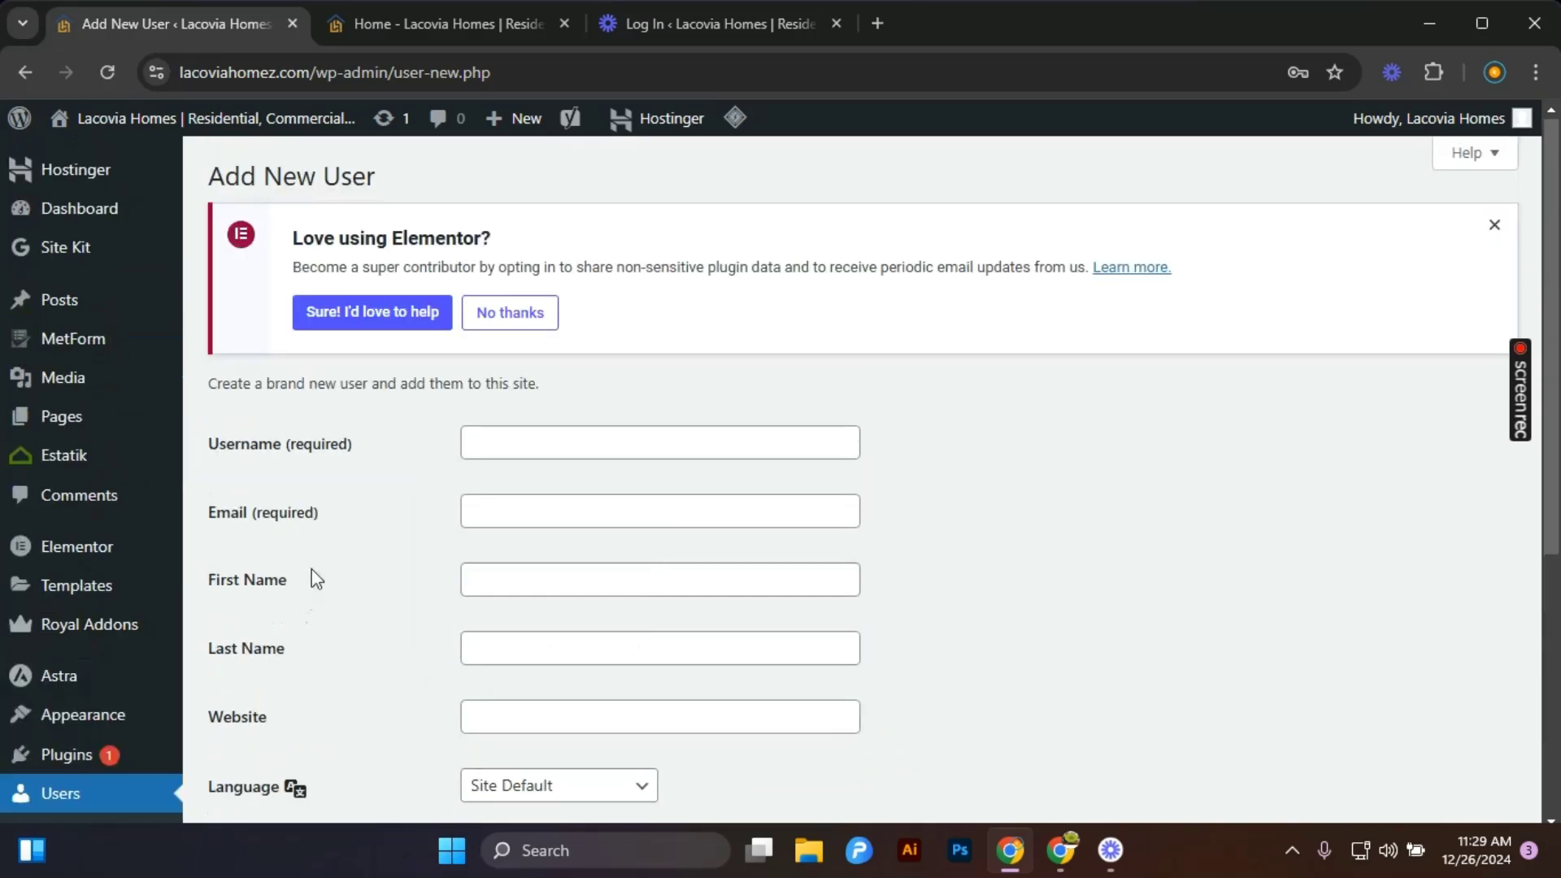
click(137, 215)
click(865, 227)
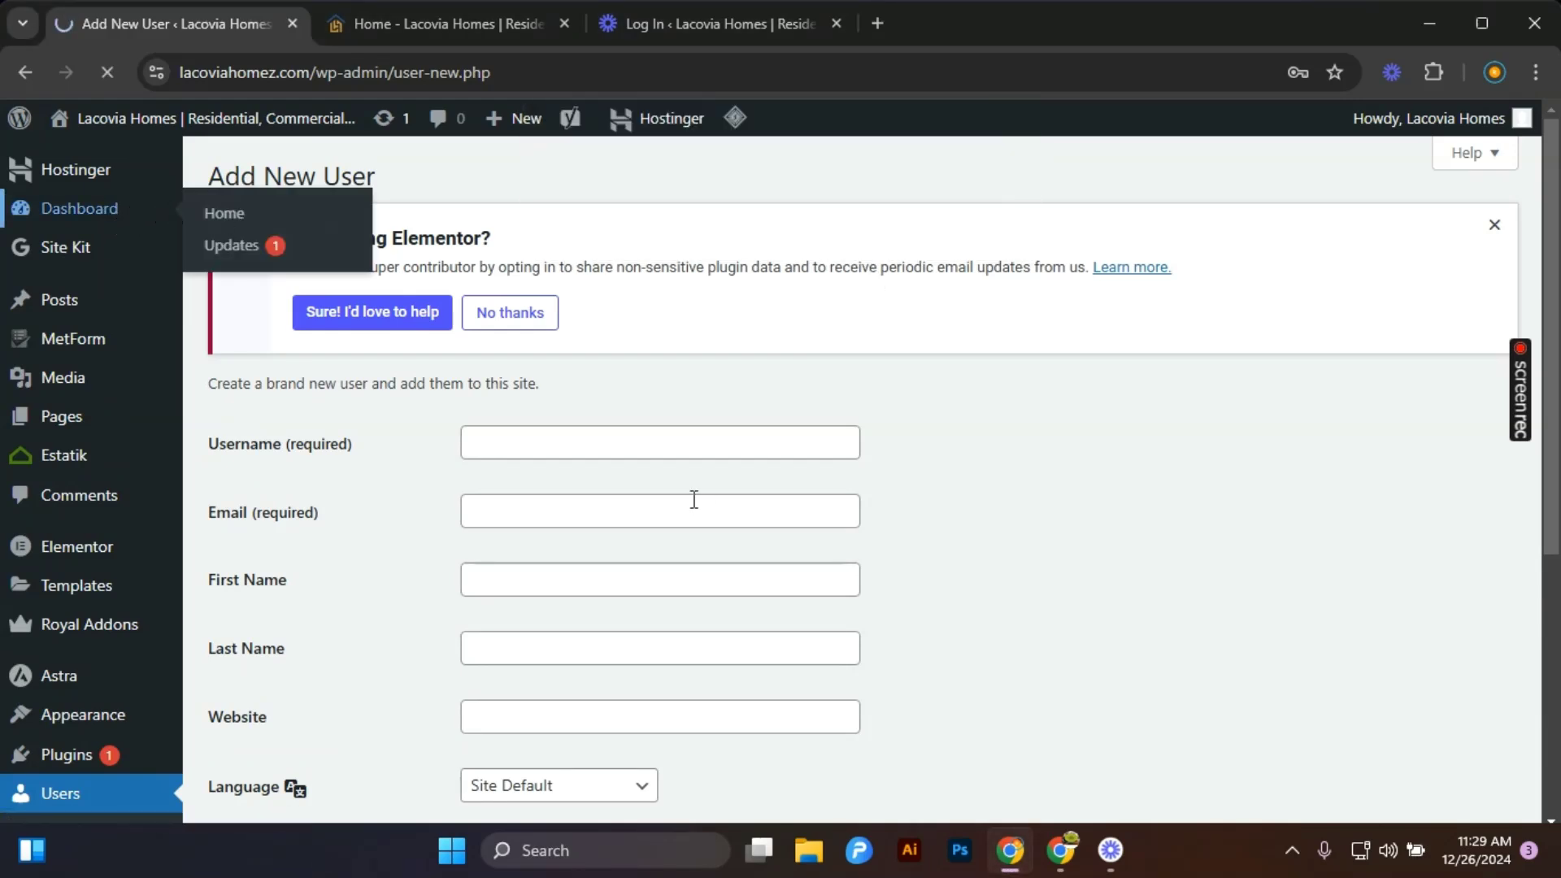